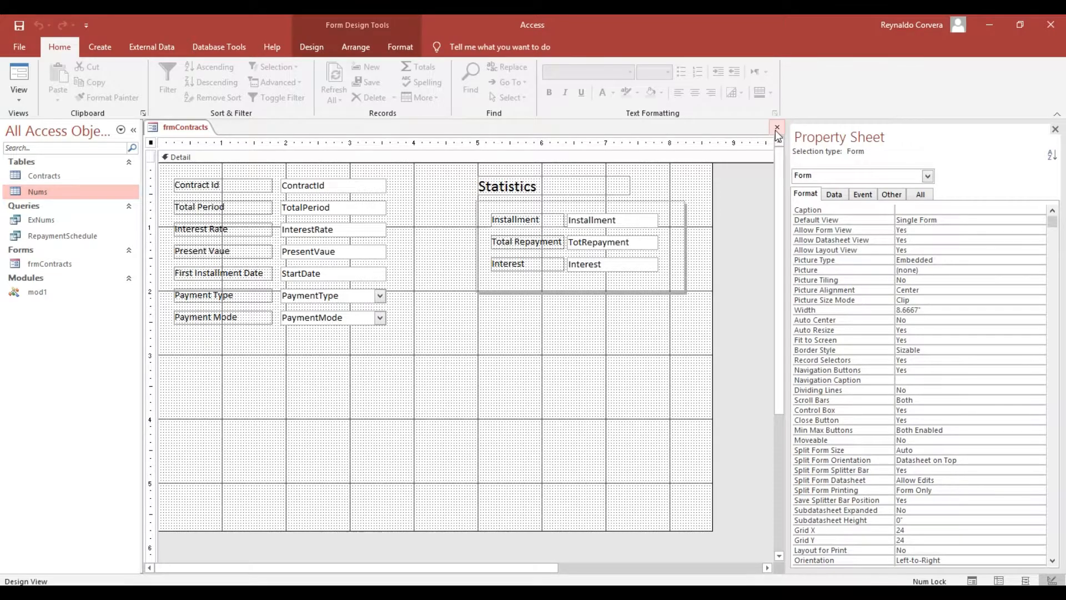
- View the ExNums query's records and close it, and try running the RepaymentSchedule query, cancelling its PresentValue prompt
{"action": "double_click", "coordinate": [50, 219]}
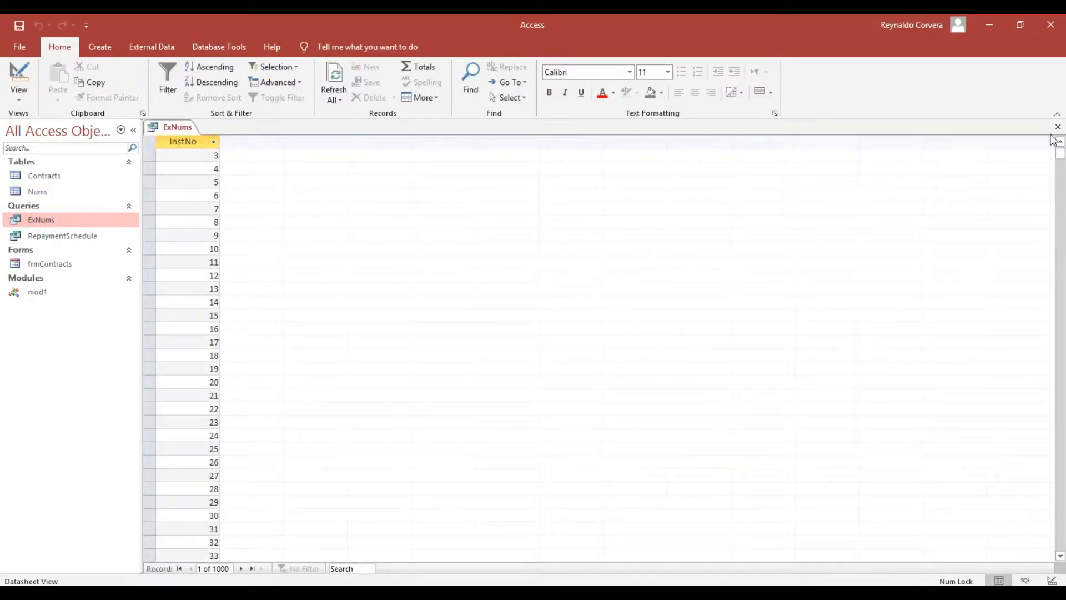
{"action": "left_click", "coordinate": [1058, 127]}
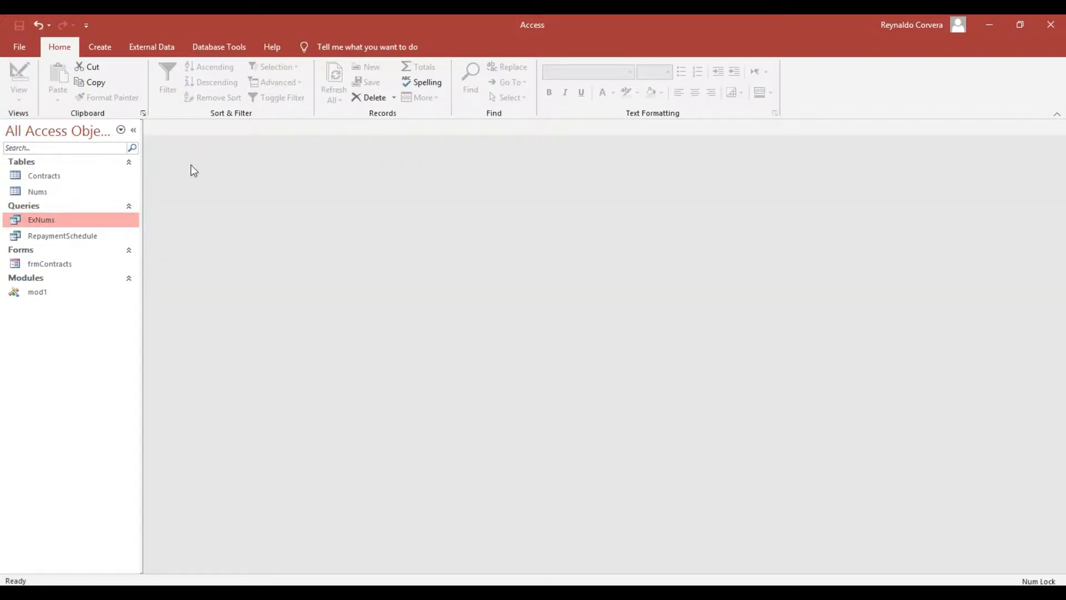
{"action": "left_click", "coordinate": [75, 236]}
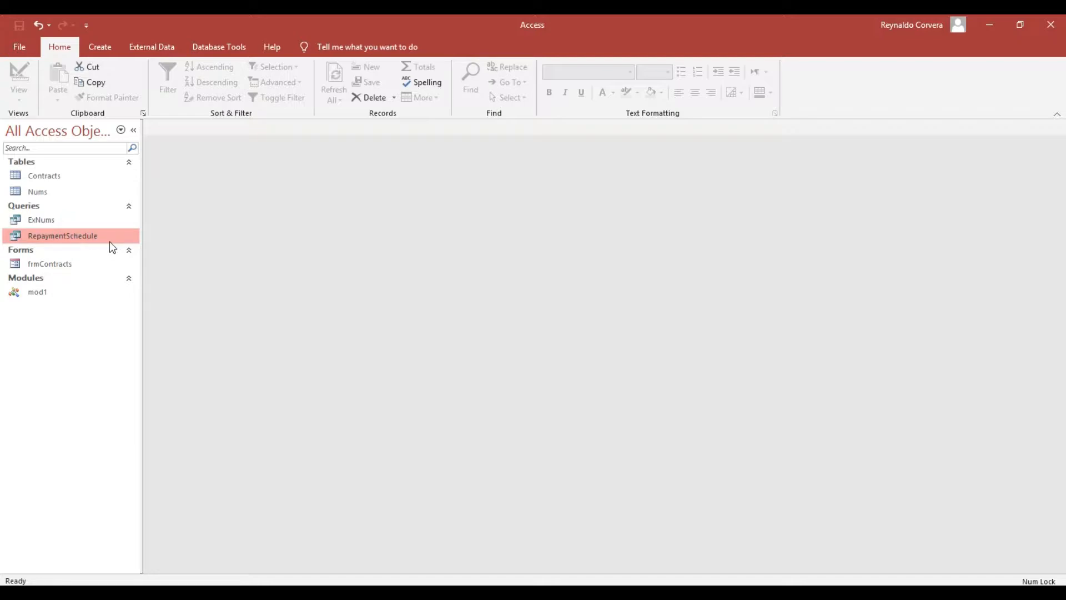
{"action": "double_click", "coordinate": [76, 237]}
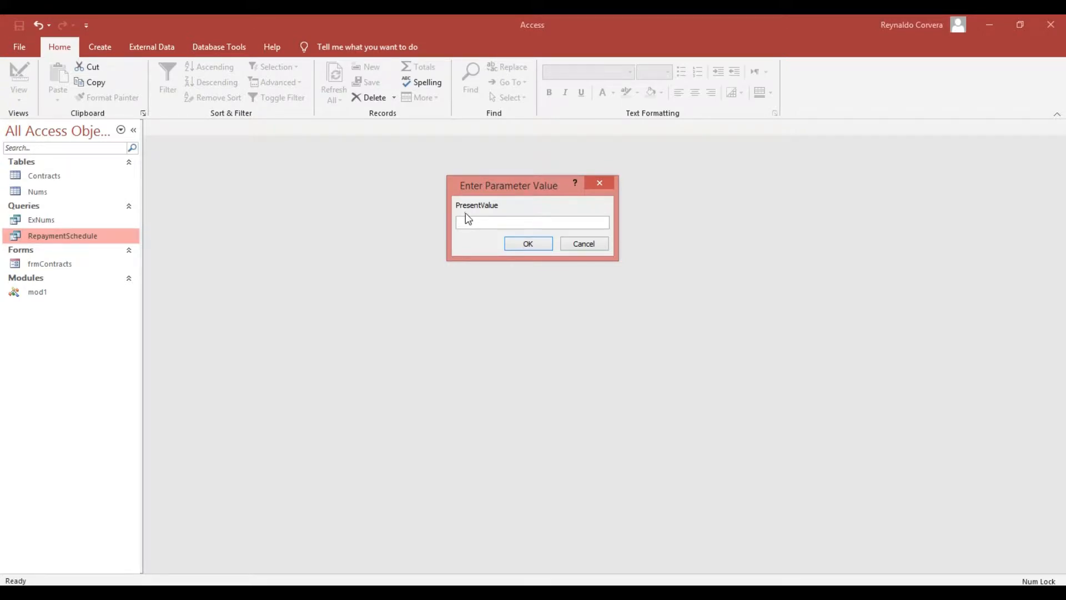
{"action": "left_click", "coordinate": [589, 246]}
- Examine the full Installment expression of the RepaymentSchedule query in Design View, checking the PresentValue field reference
{"action": "right_click", "coordinate": [83, 240]}
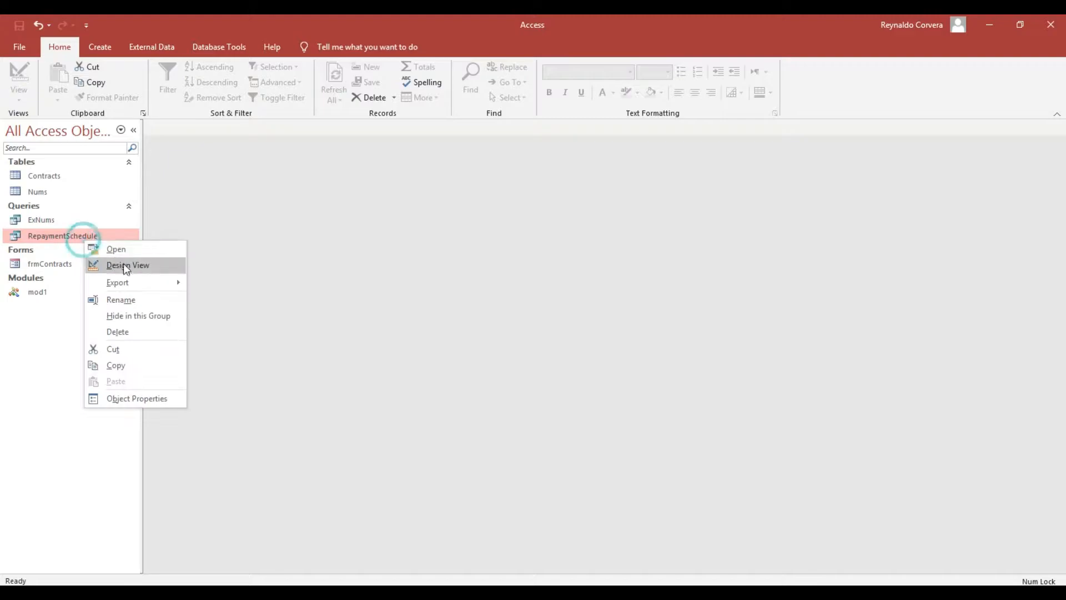
{"action": "left_click", "coordinate": [126, 265]}
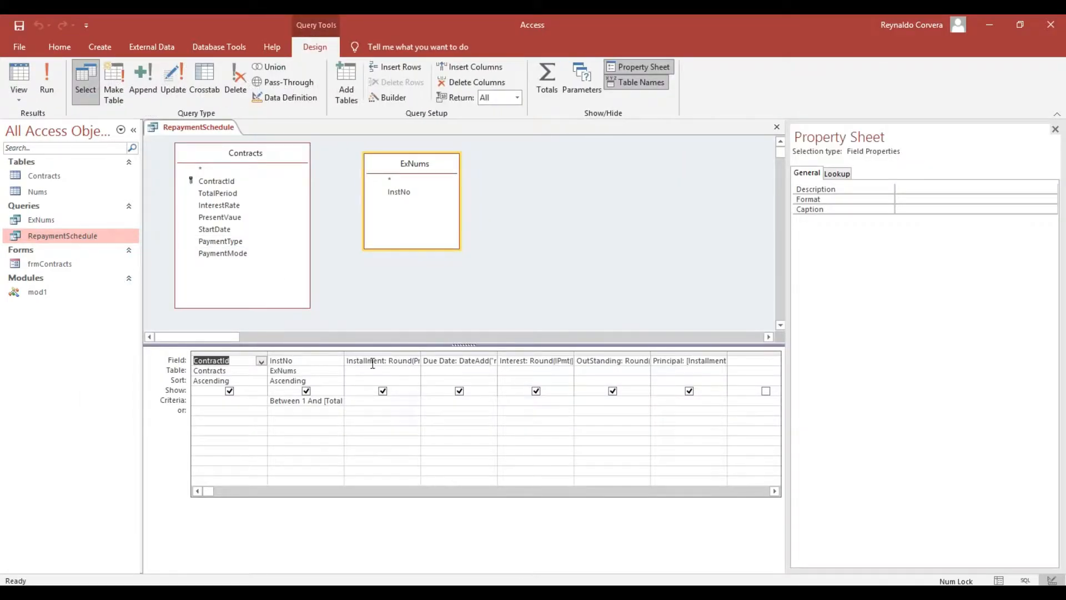
{"action": "left_click", "coordinate": [394, 364]}
{"action": "right_click", "coordinate": [404, 362]}
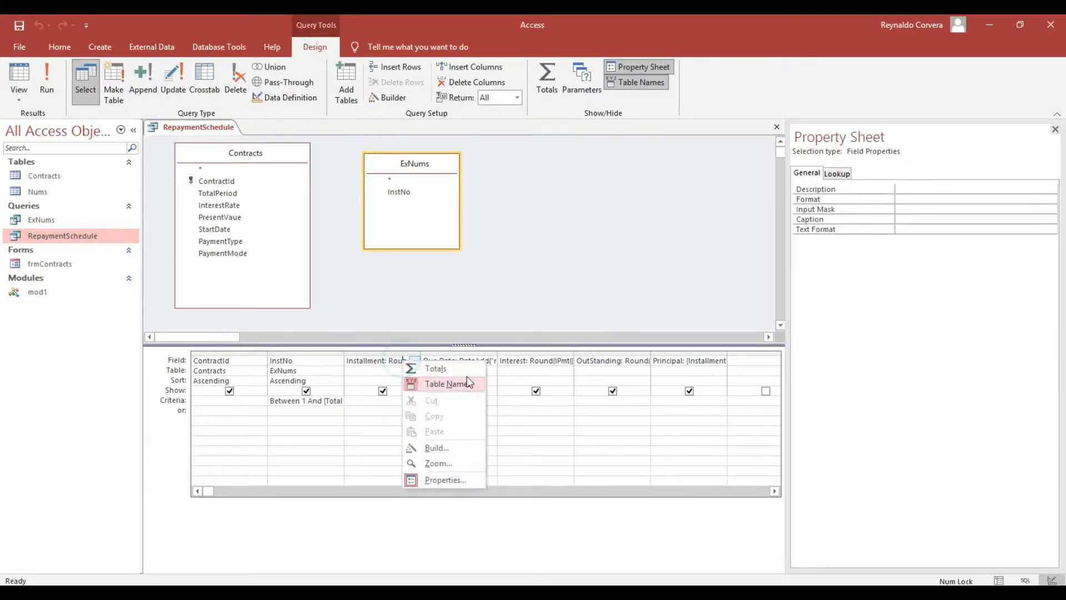
{"action": "left_click", "coordinate": [439, 462]}
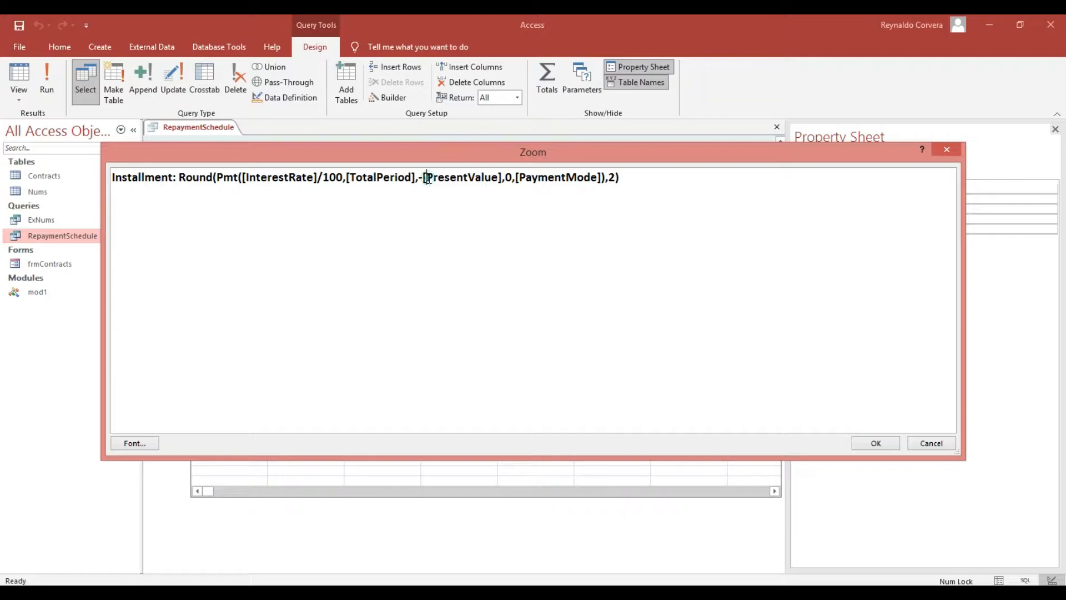
{"action": "left_click_drag", "start_coordinate": [425, 178], "coordinate": [475, 179]}
{"action": "left_click", "coordinate": [947, 149]}
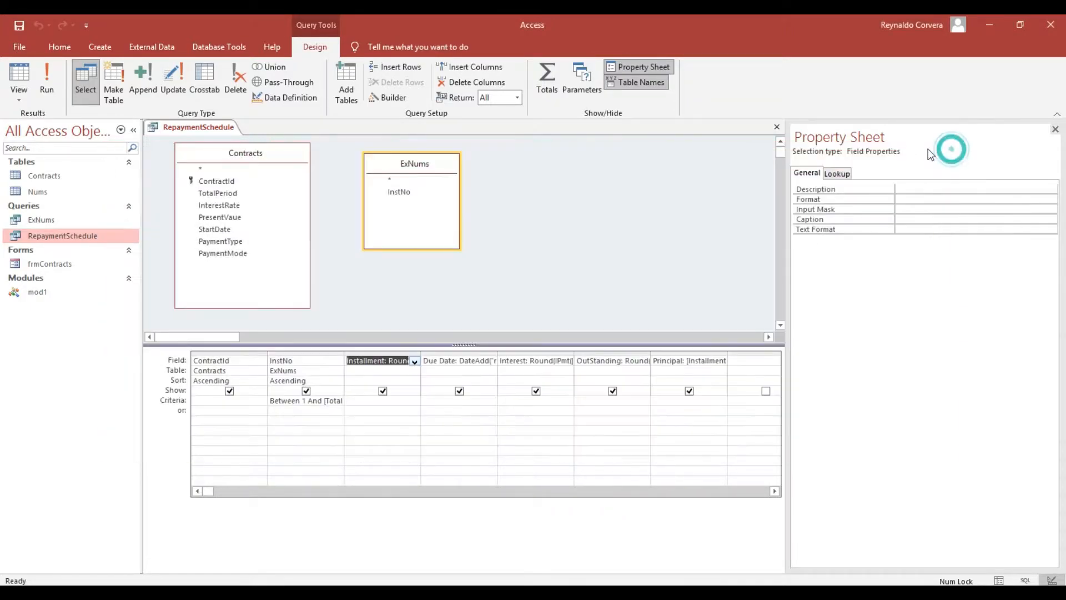
- Check the InterestRate and present value field names in the query's Contracts field list, and close the query
{"action": "left_click", "coordinate": [231, 182]}
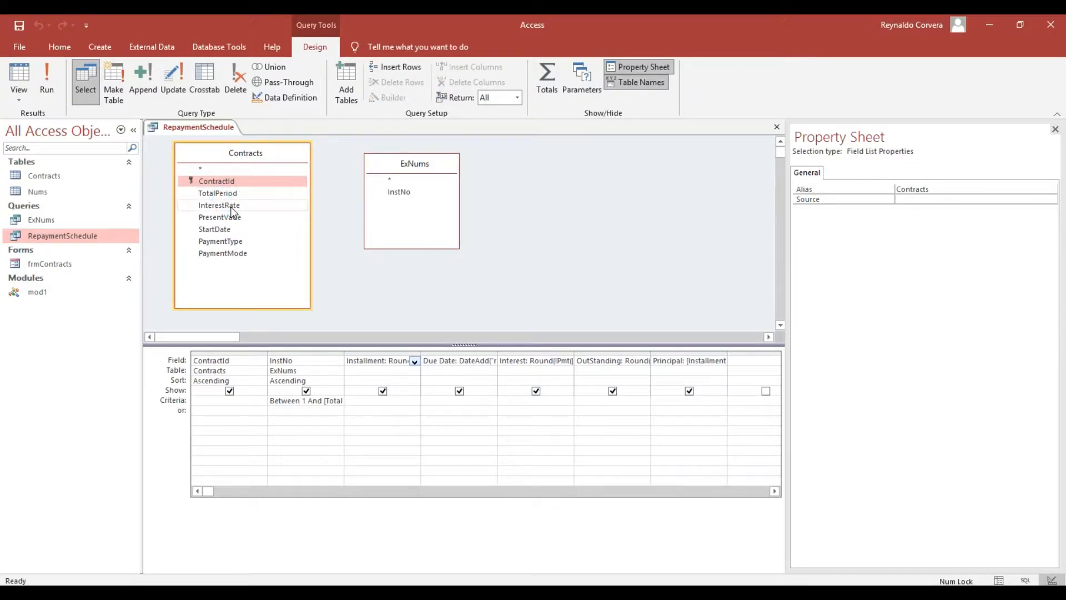
{"action": "left_click_drag", "start_coordinate": [231, 207], "coordinate": [233, 219]}
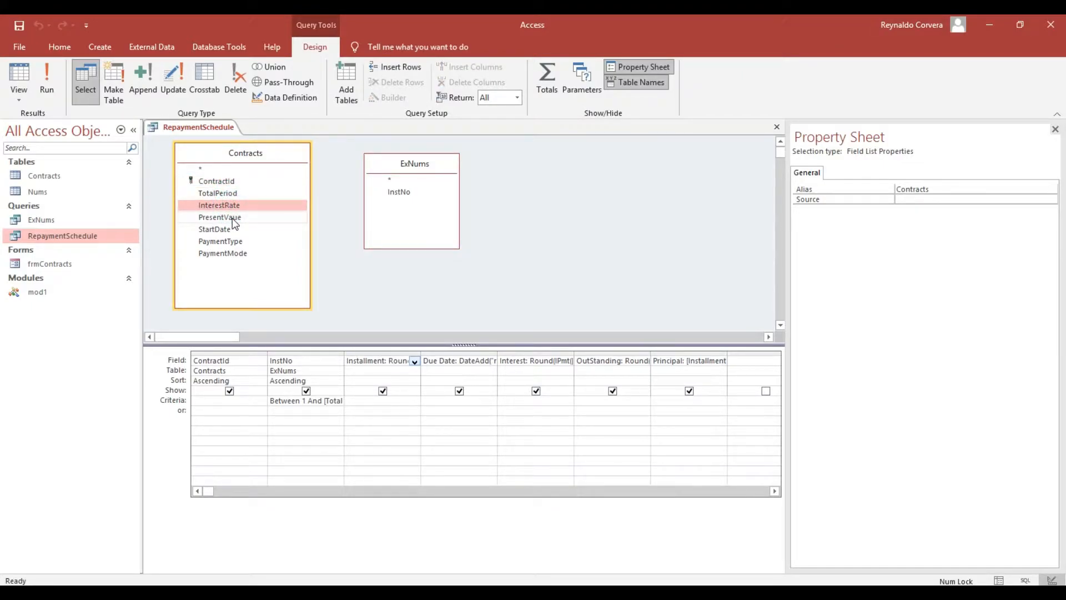
{"action": "left_click", "coordinate": [233, 219]}
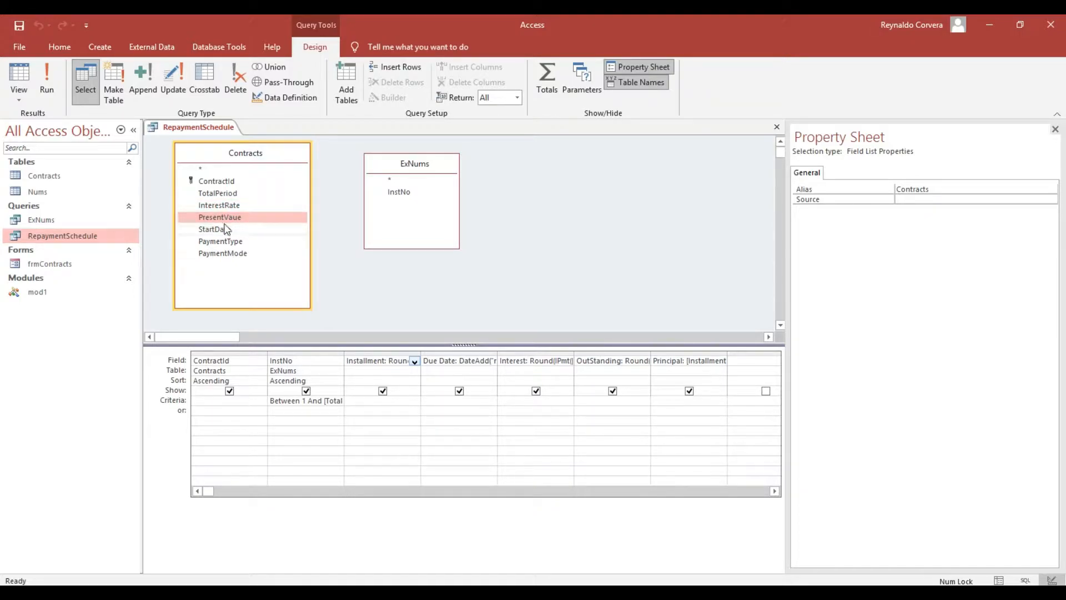
{"action": "left_click", "coordinate": [777, 127]}
{"action": "left_click", "coordinate": [482, 345]}
- Correct the misspelled present value field name in the Contracts table design to PresentValue, save the table and close it
{"action": "left_click", "coordinate": [41, 175]}
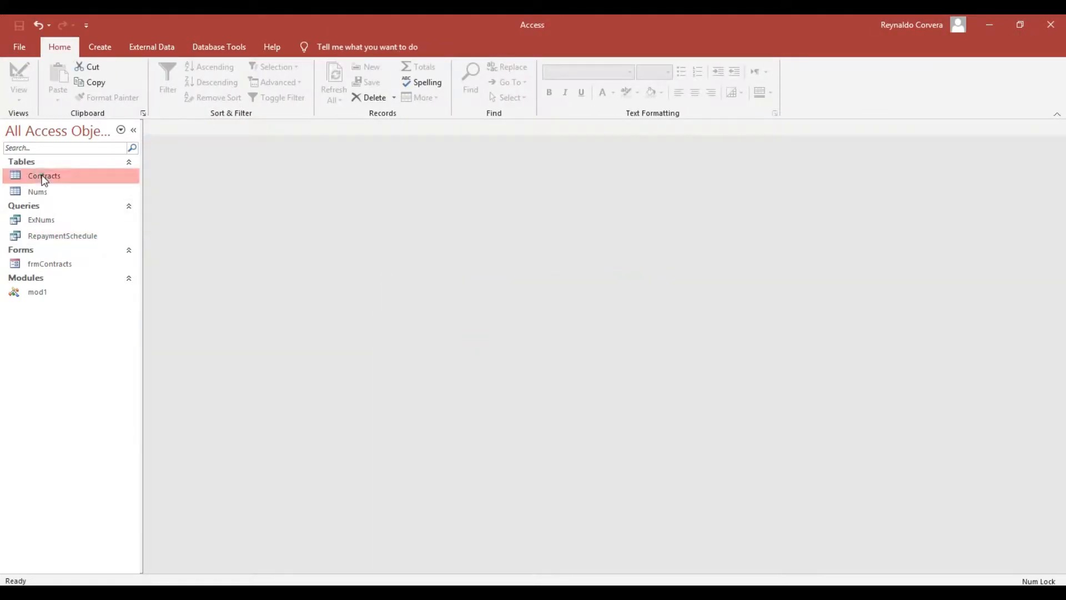
{"action": "right_click", "coordinate": [39, 175]}
{"action": "left_click", "coordinate": [61, 198]}
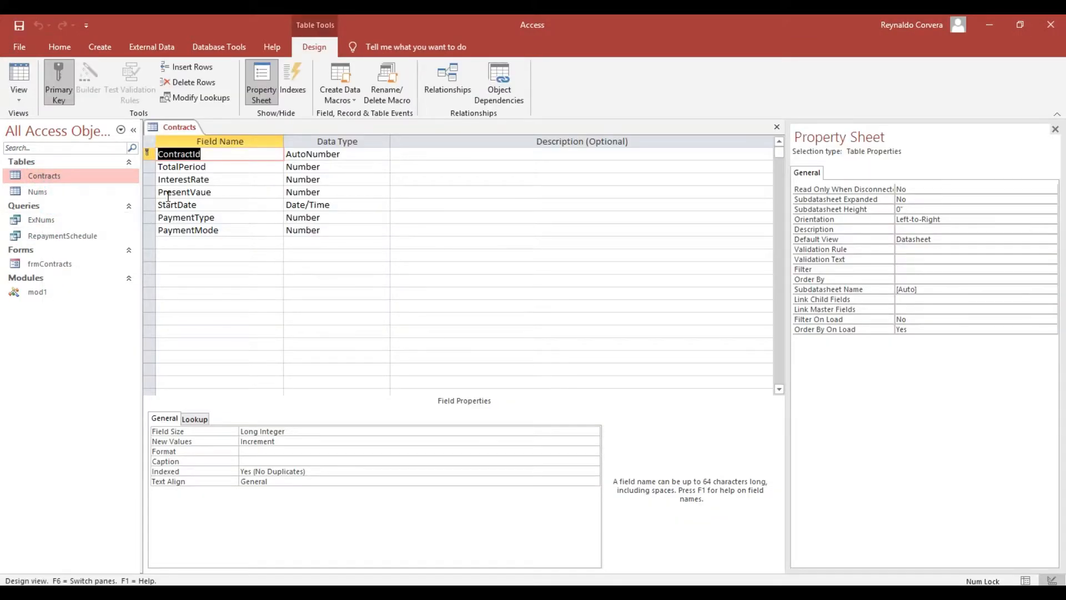
{"action": "left_click", "coordinate": [169, 194]}
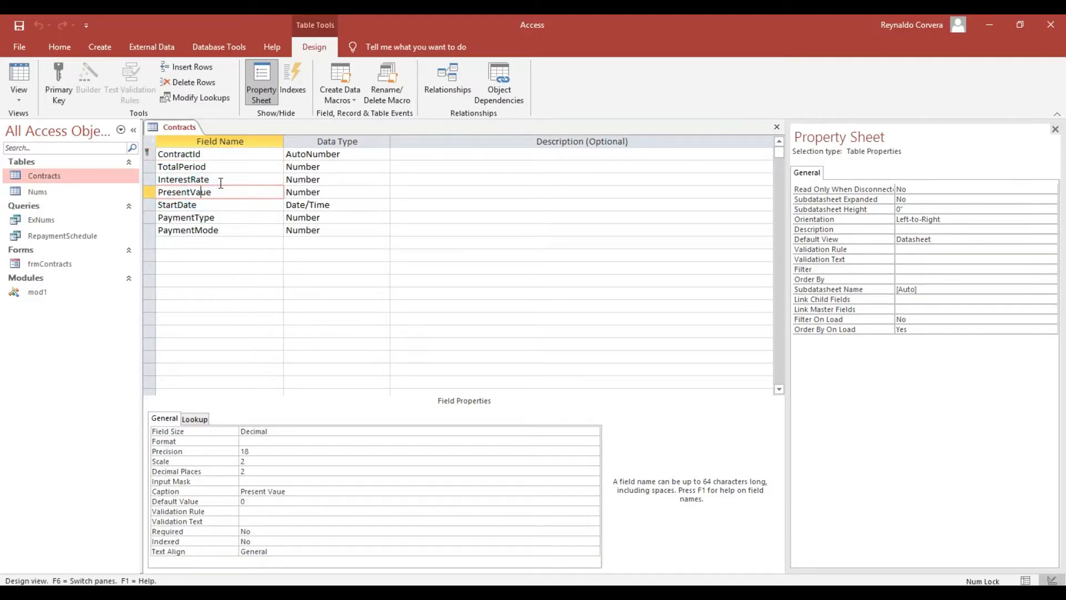
{"action": "type", "text": "l"}
{"action": "left_click", "coordinate": [226, 210]}
{"action": "left_click", "coordinate": [22, 28]}
{"action": "left_click", "coordinate": [776, 126]}
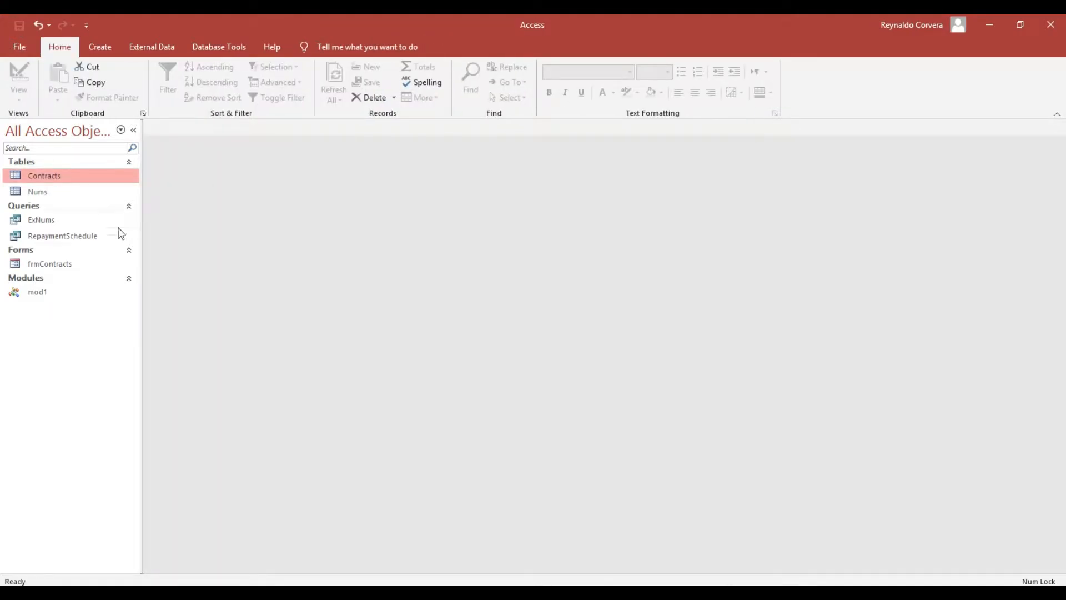
- Run the RepaymentSchedule query to check its columns, and close it
{"action": "double_click", "coordinate": [92, 237]}
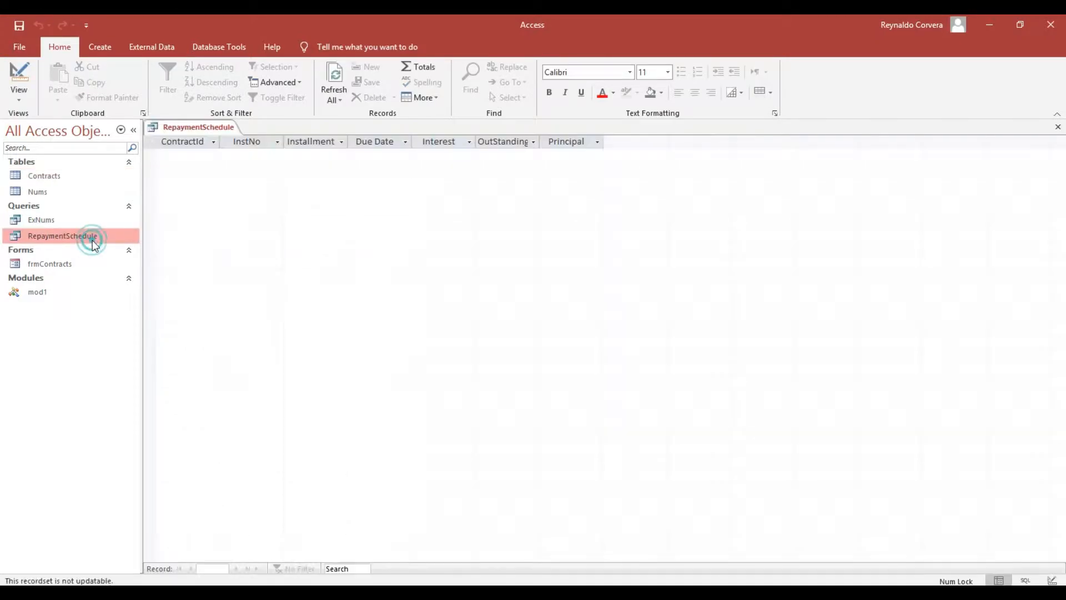
{"action": "left_click", "coordinate": [1058, 126]}
{"action": "left_click", "coordinate": [61, 266]}
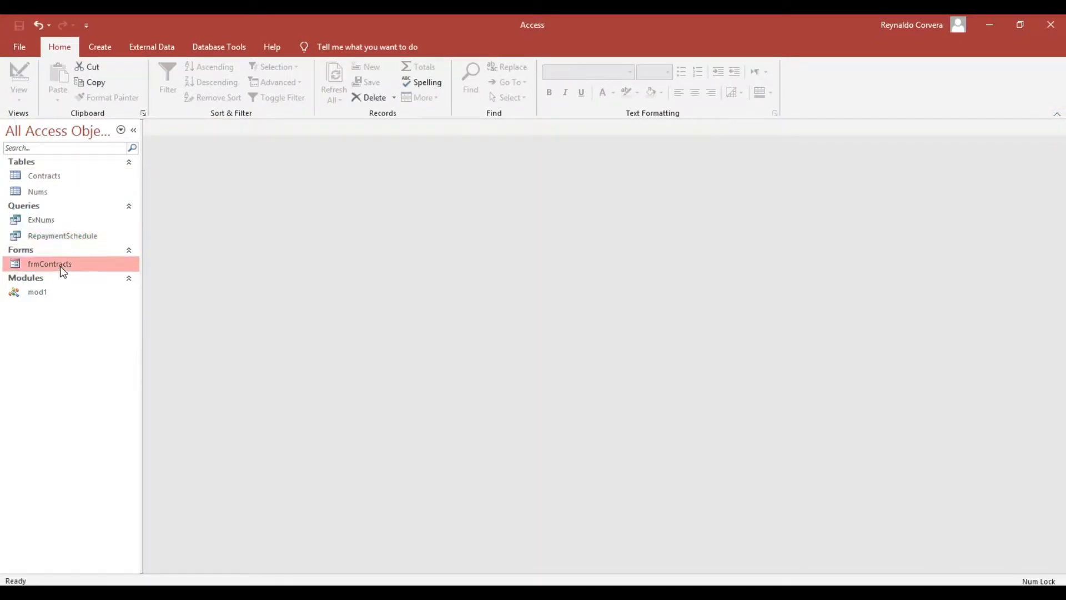
{"action": "right_click", "coordinate": [60, 267]}
- Review the code of the TotInt function in the mod1 module, and close the code editor
{"action": "left_click", "coordinate": [40, 292]}
{"action": "double_click", "coordinate": [40, 292]}
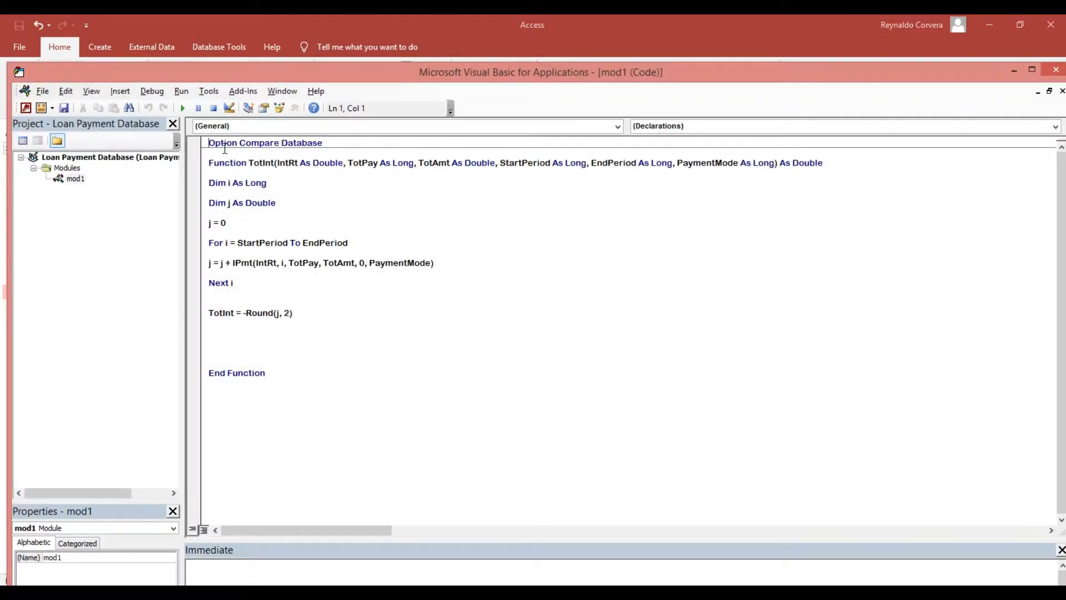
{"action": "left_click_drag", "start_coordinate": [250, 162], "coordinate": [286, 242]}
{"action": "left_click", "coordinate": [381, 324]}
{"action": "left_click_drag", "start_coordinate": [210, 143], "coordinate": [252, 399]}
{"action": "left_click", "coordinate": [388, 344]}
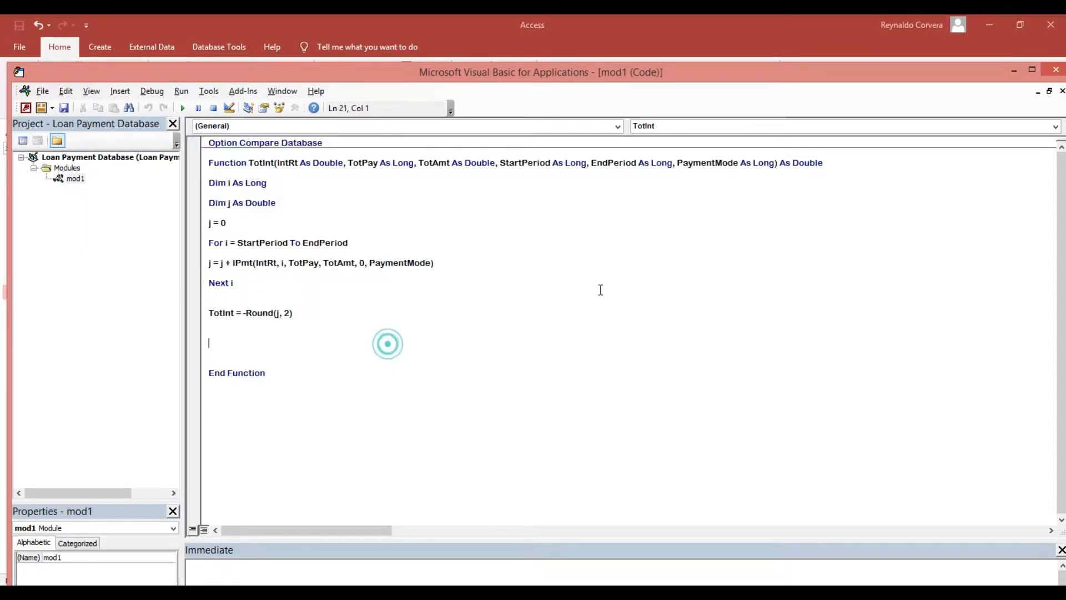
{"action": "left_click", "coordinate": [1055, 70]}
- Open the frmContracts form in Design View and narrow the form to about 8.54 inches wide
{"action": "right_click", "coordinate": [65, 265]}
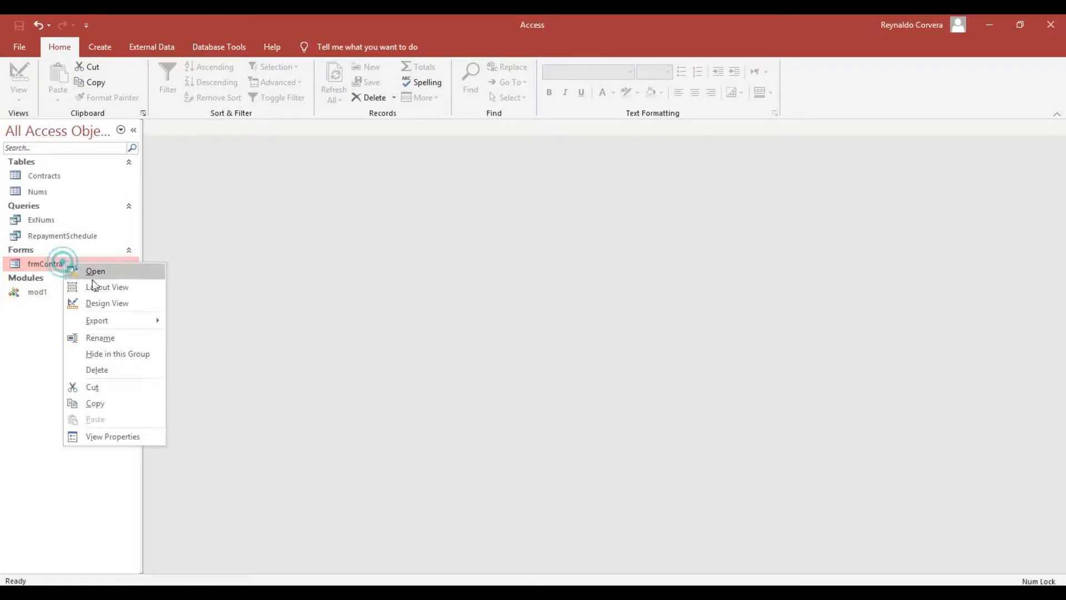
{"action": "left_click", "coordinate": [99, 301]}
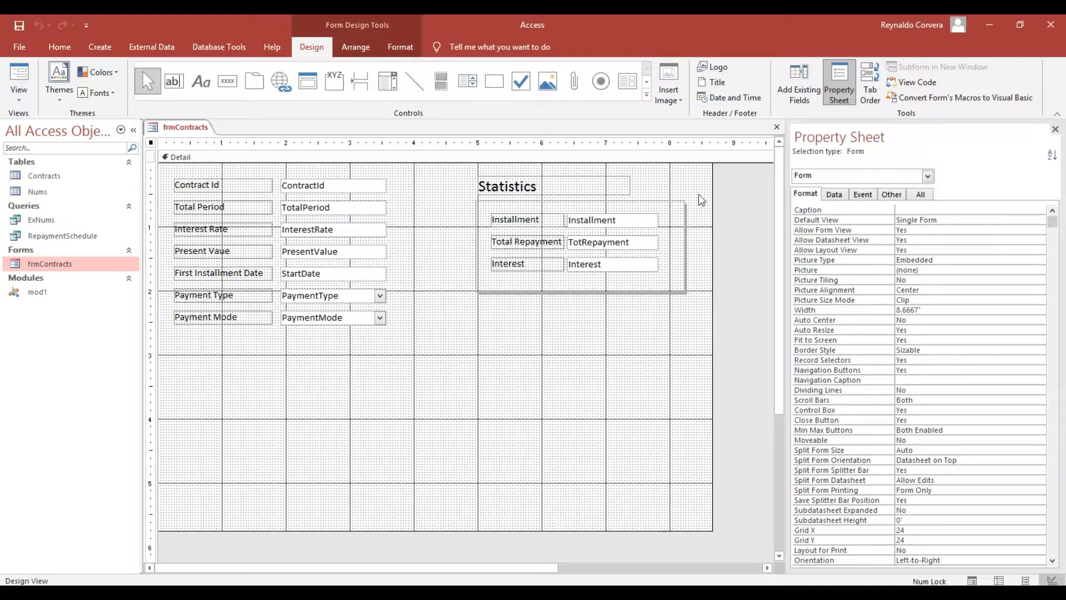
{"action": "left_click_drag", "start_coordinate": [711, 186], "coordinate": [704, 186]}
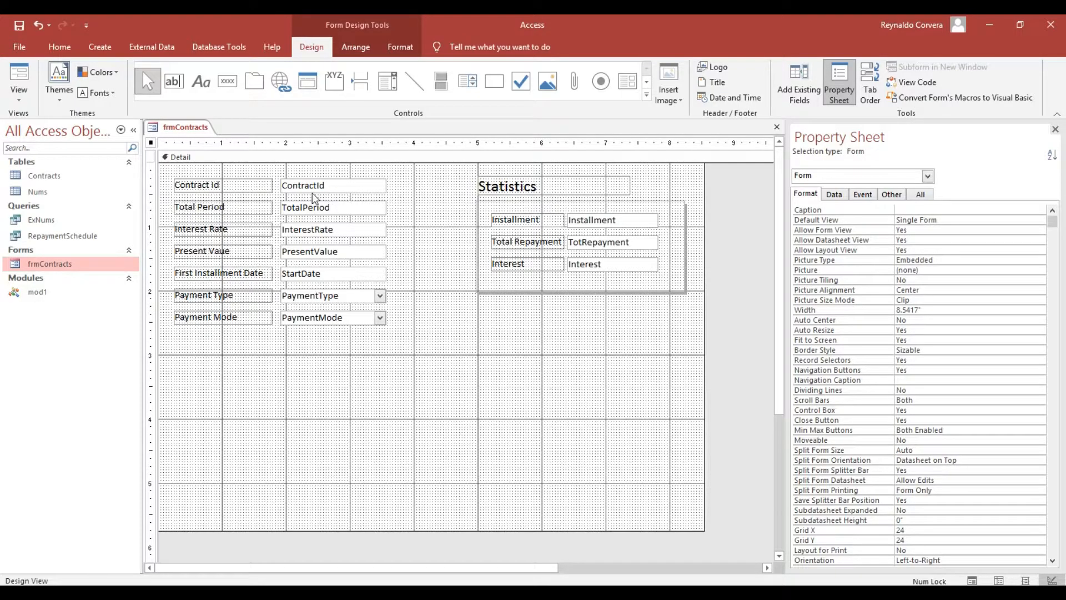
- Examine the format properties of the form's period, interest rate, present value, start date and payment type controls
{"action": "left_click", "coordinate": [182, 211]}
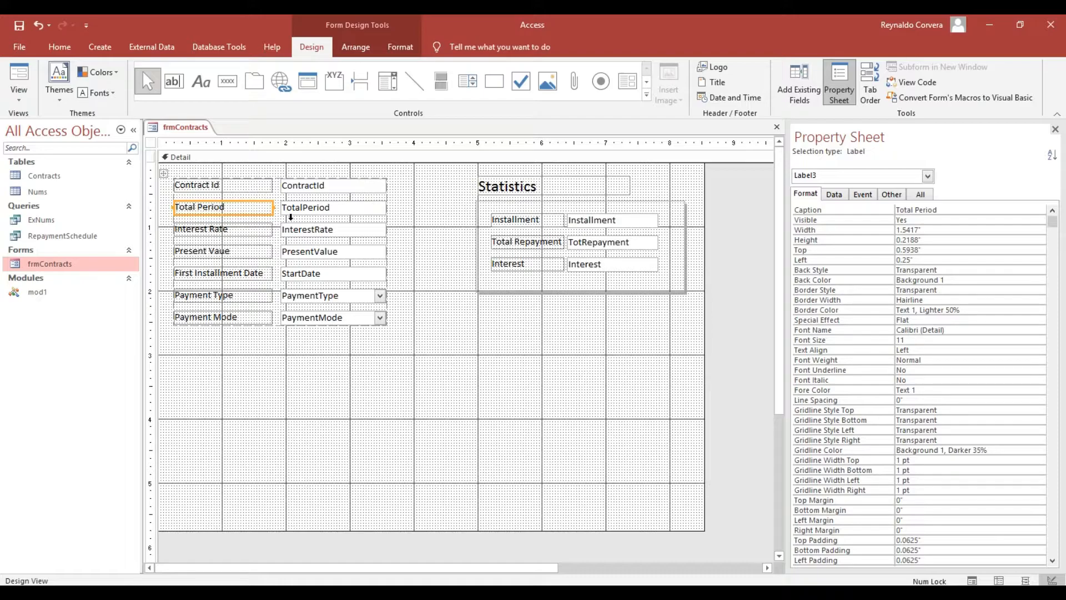
{"action": "left_click", "coordinate": [238, 230]}
{"action": "left_click", "coordinate": [324, 233]}
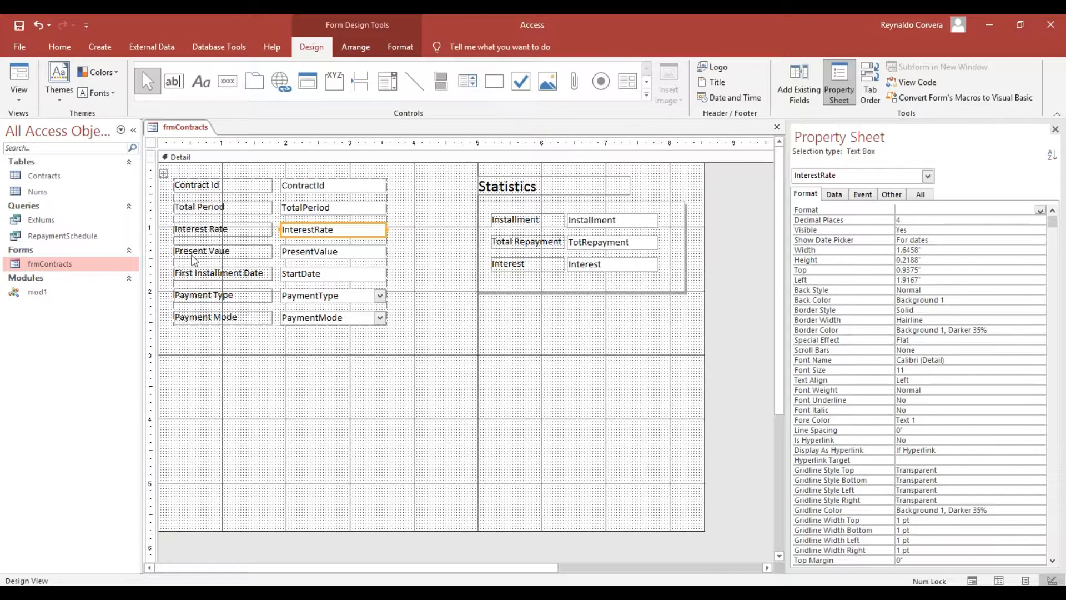
{"action": "left_click", "coordinate": [193, 255]}
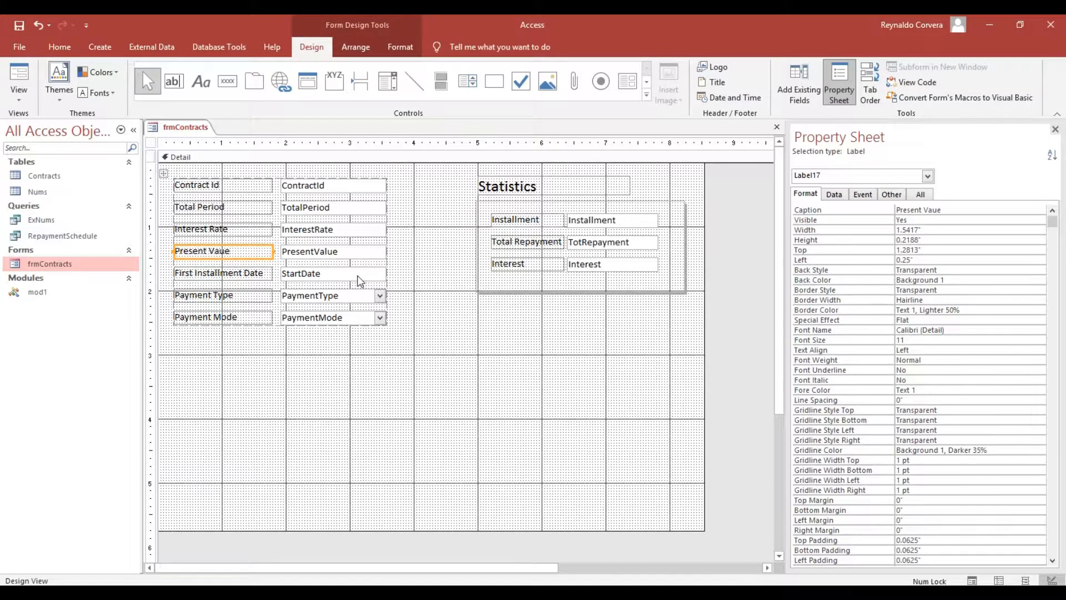
{"action": "left_click", "coordinate": [359, 276]}
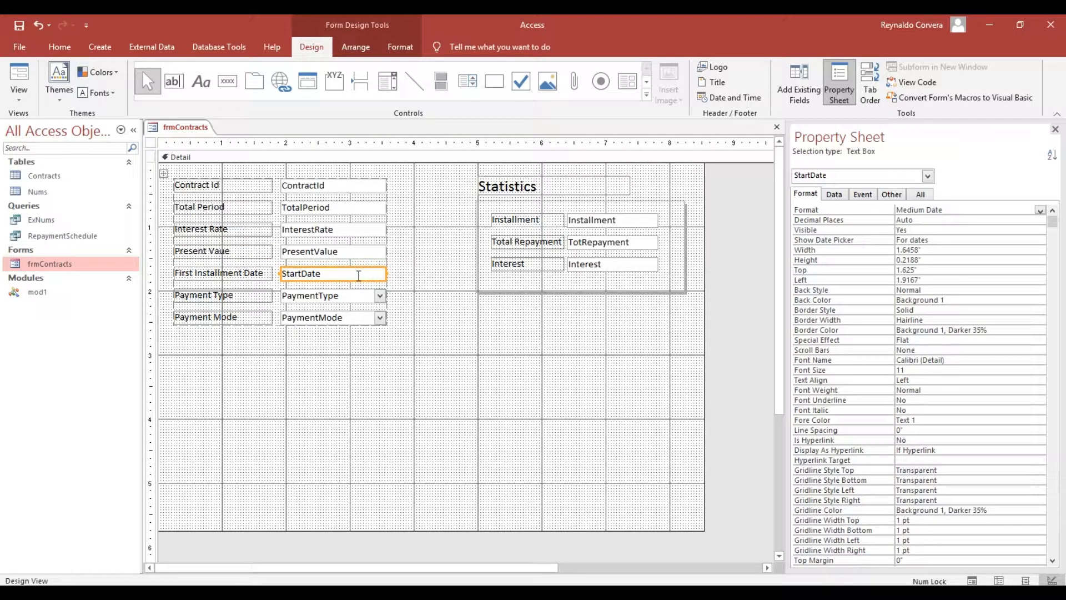
{"action": "left_click", "coordinate": [238, 299]}
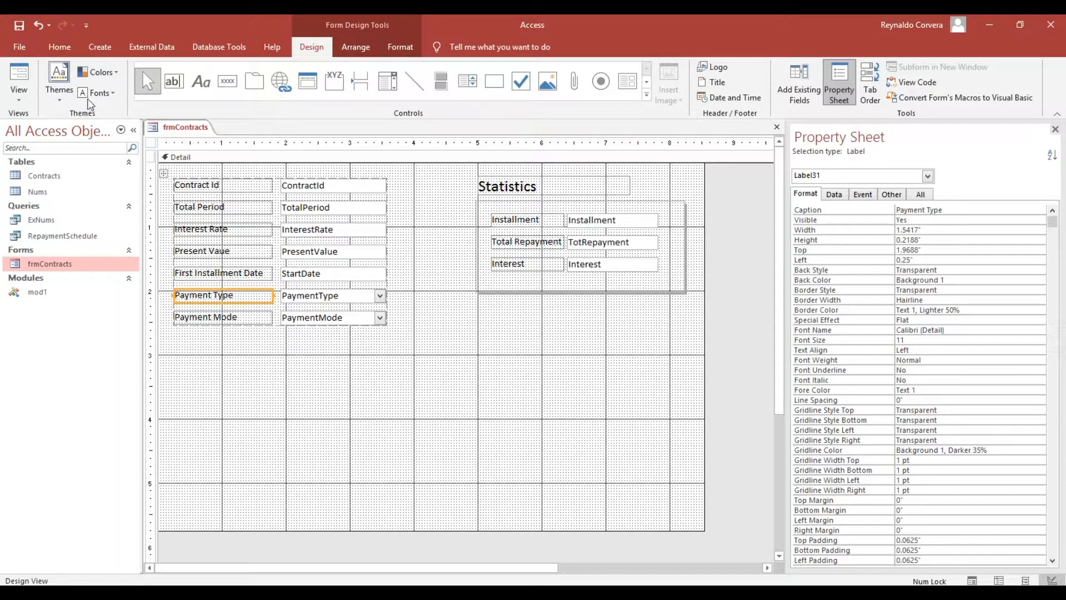
- Preview the form in Form View to see the Payment Type and Payment Mode choices, and return to Design View
{"action": "left_click", "coordinate": [19, 78]}
{"action": "left_click", "coordinate": [377, 267]}
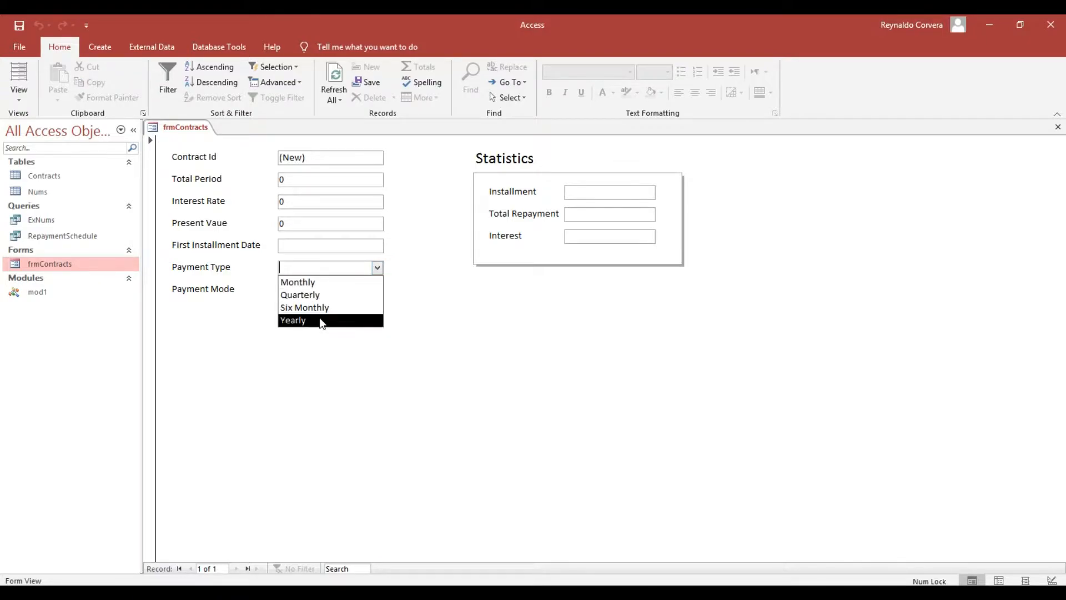
{"action": "left_click", "coordinate": [432, 282]}
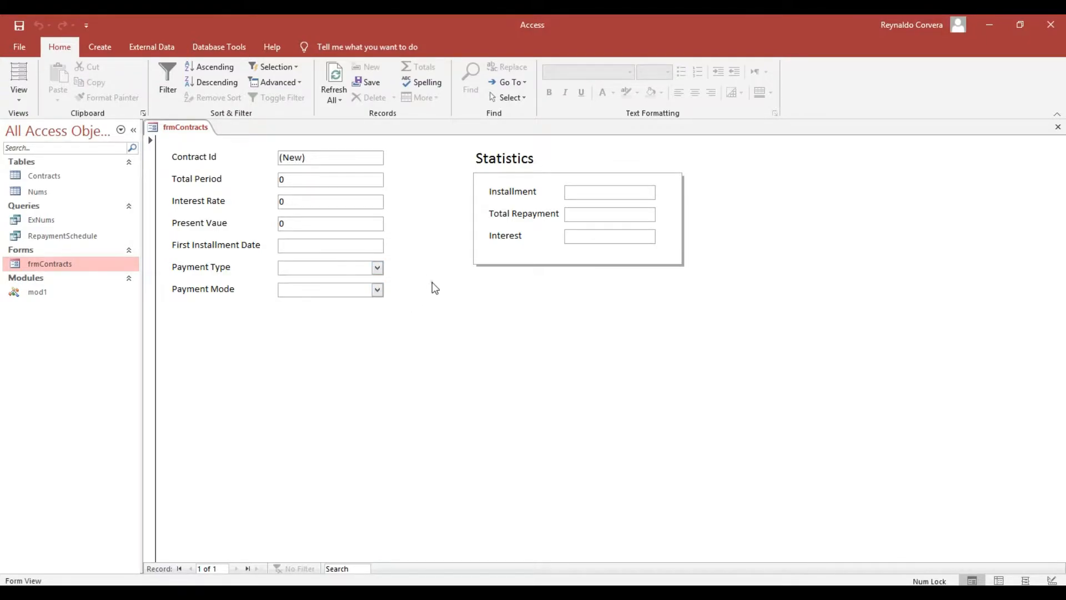
{"action": "left_click", "coordinate": [377, 290]}
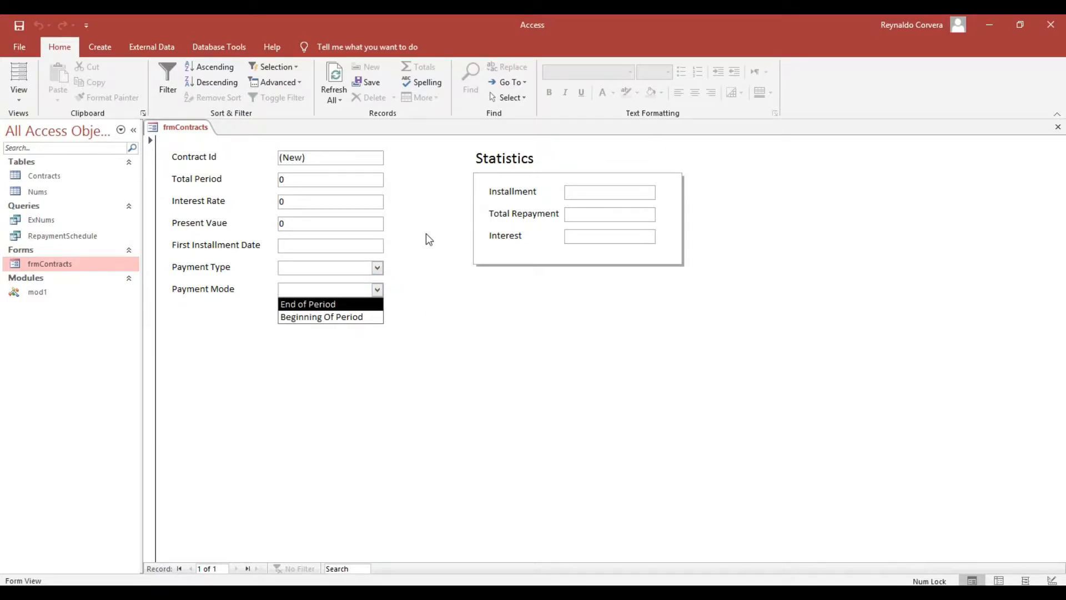
{"action": "right_click", "coordinate": [423, 213]}
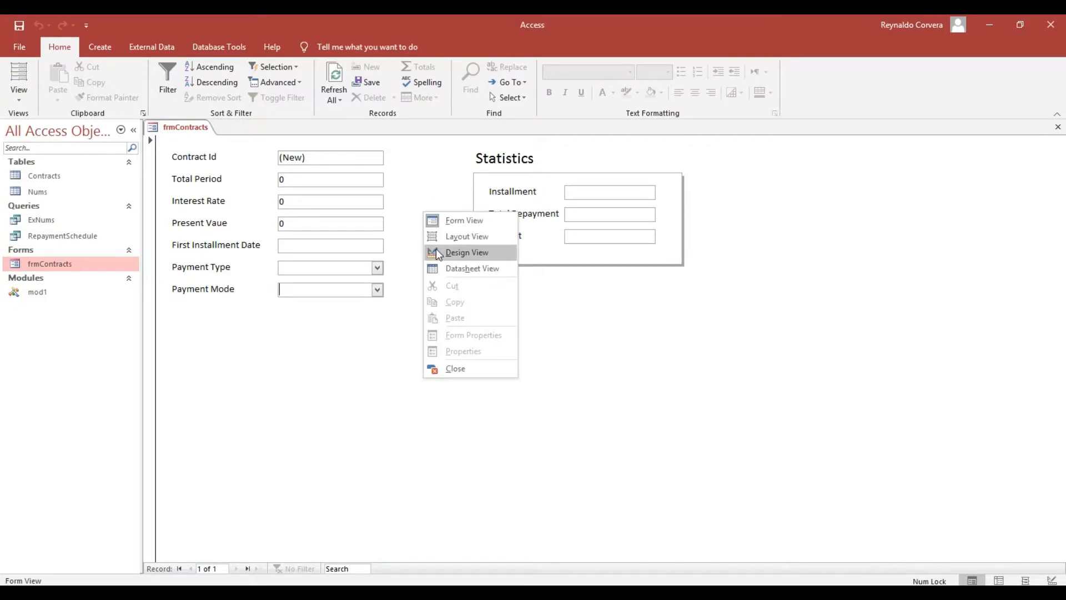
{"action": "left_click", "coordinate": [466, 253]}
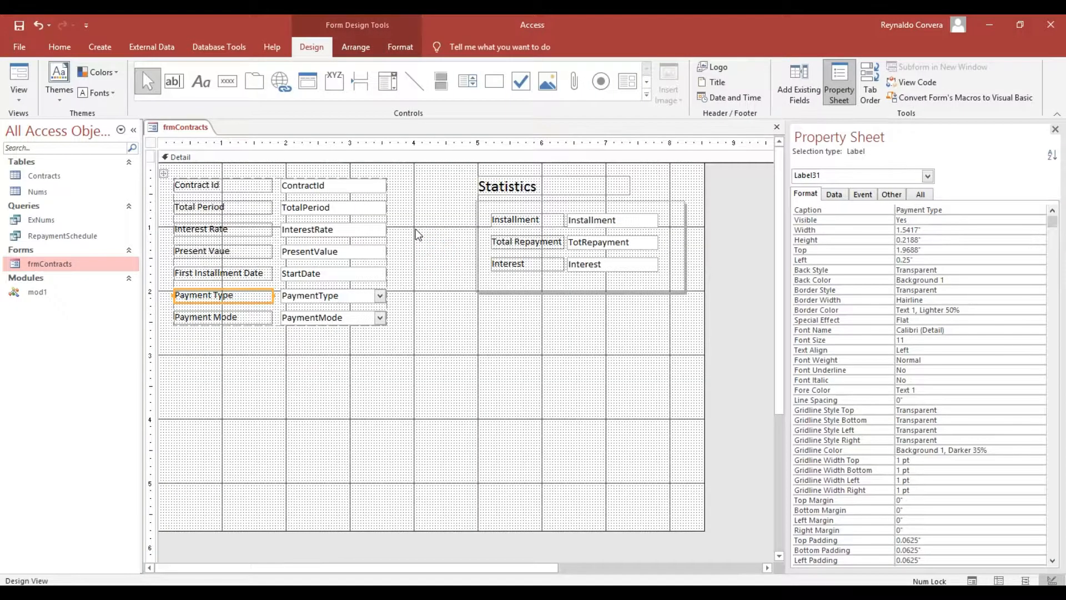
- Examine the format properties of the Installment, TotRepayment and Interest text boxes in the Statistics group
{"action": "left_click", "coordinate": [416, 232]}
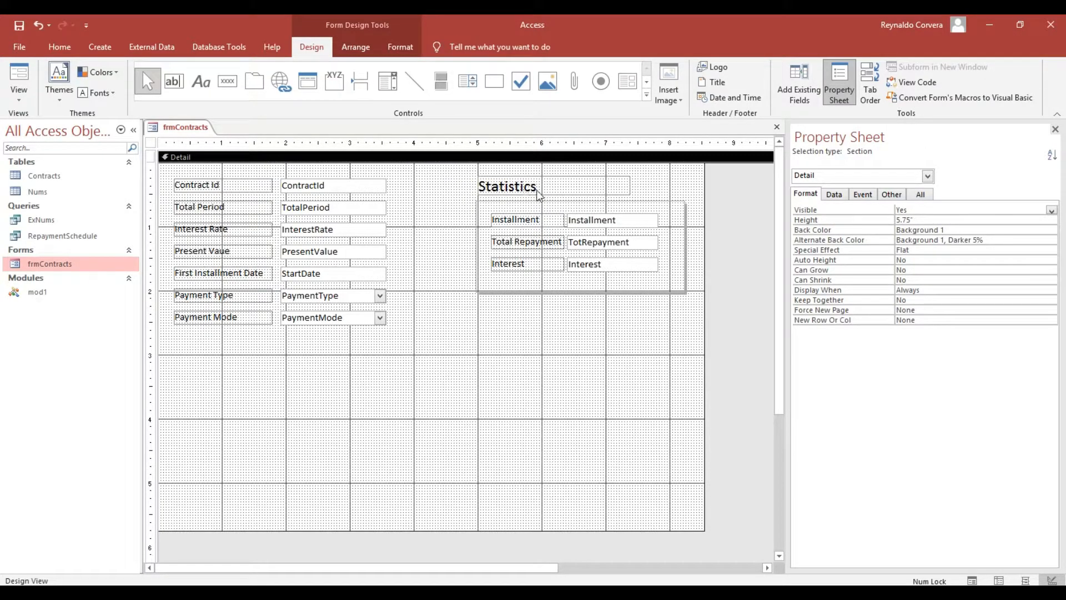
{"action": "left_click", "coordinate": [612, 222]}
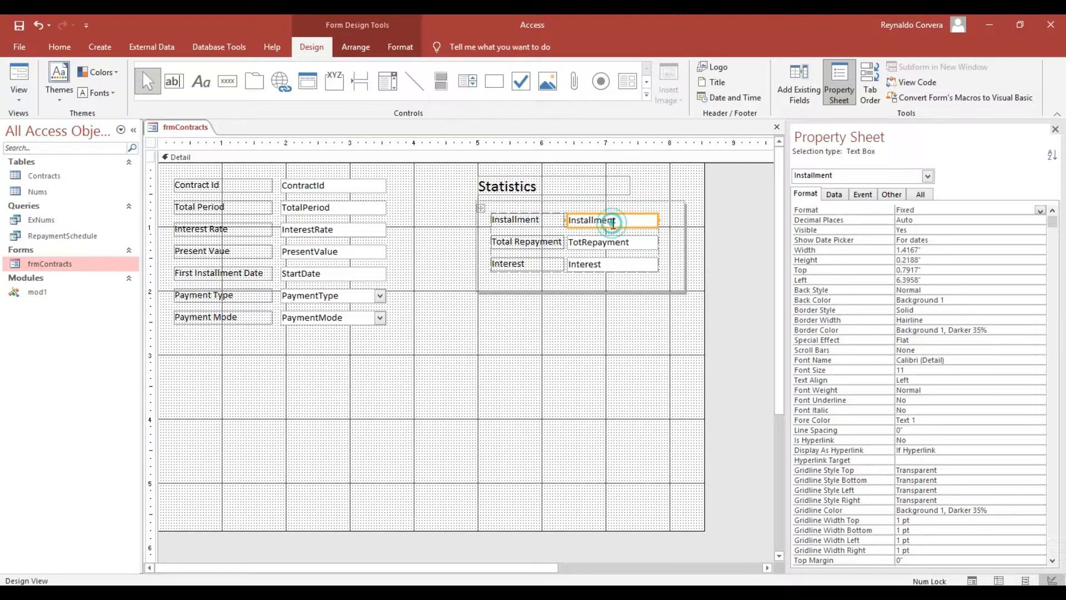
{"action": "left_click", "coordinate": [620, 248]}
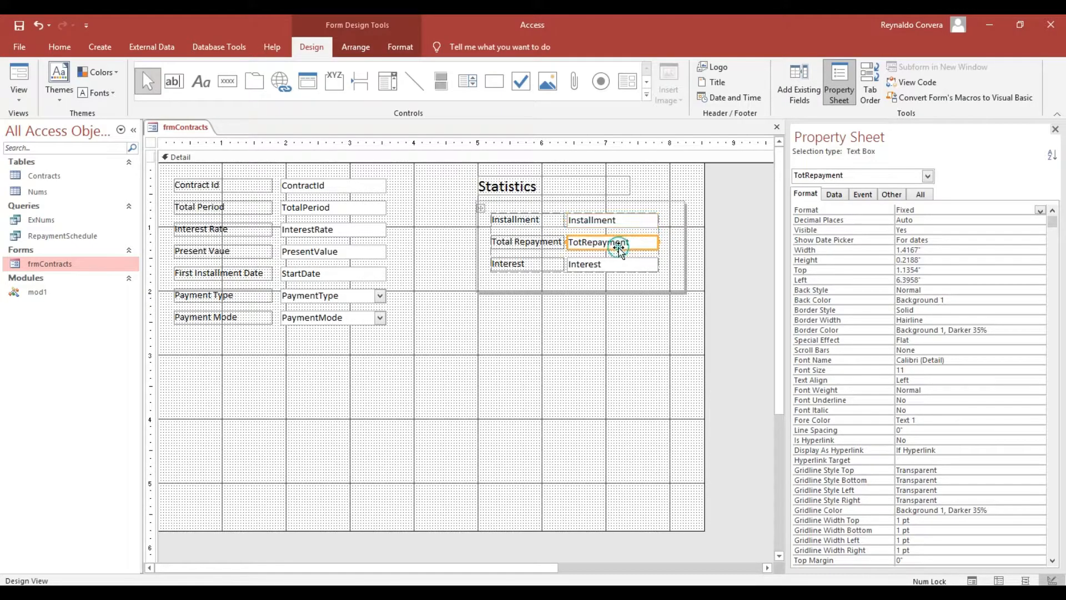
{"action": "left_click", "coordinate": [589, 268]}
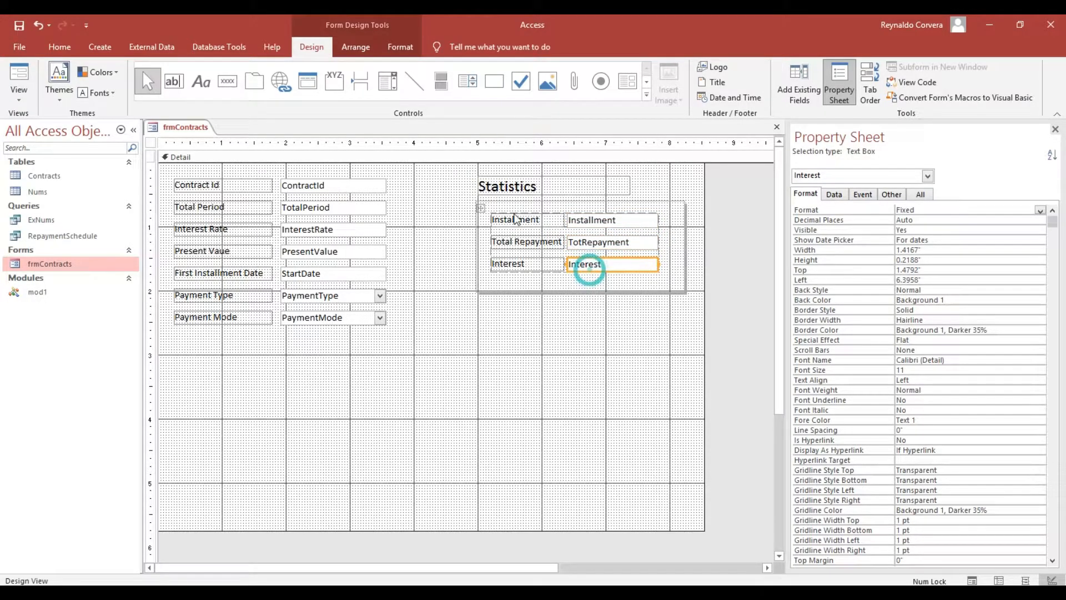
- Save the form, shorten its Detail section to about 4.83 inches high, and preview it in Form View
{"action": "left_click", "coordinate": [19, 27]}
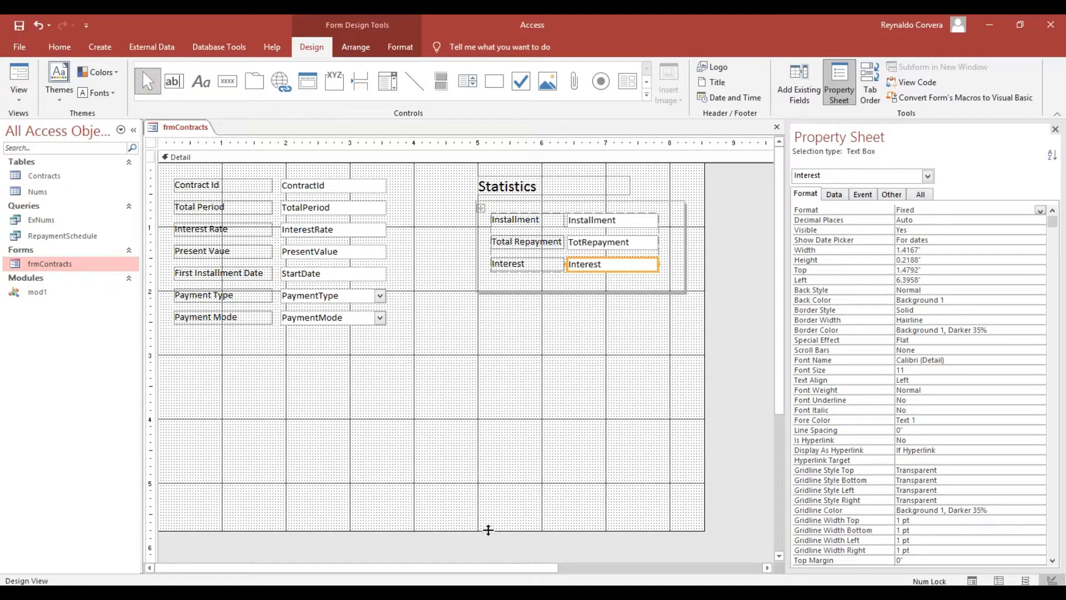
{"action": "left_click_drag", "start_coordinate": [485, 530], "coordinate": [459, 472]}
{"action": "left_click", "coordinate": [21, 67]}
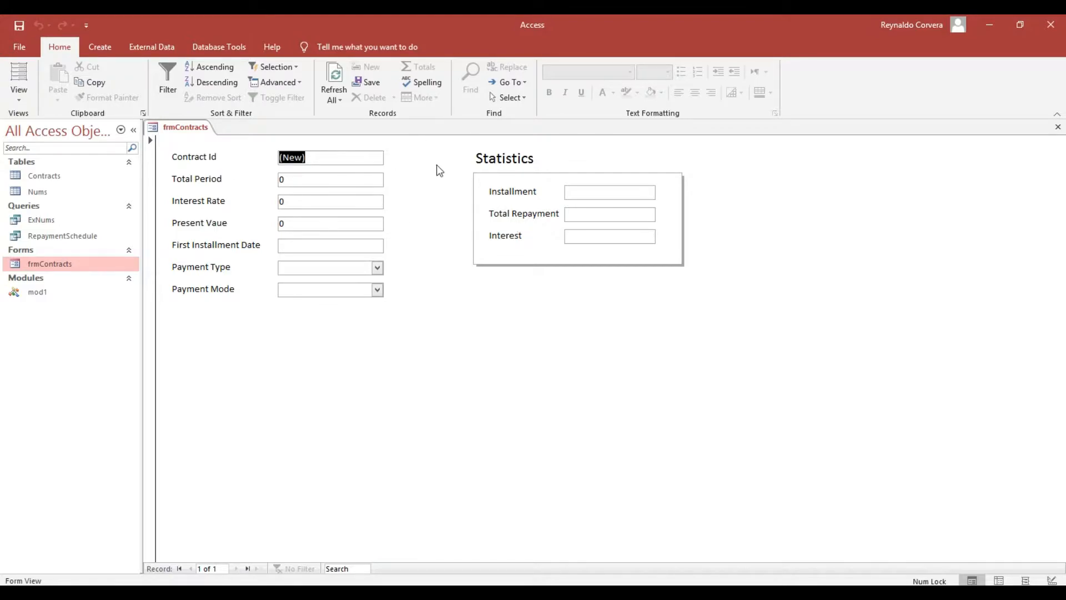
- Return the form to Design View, review the fields of the Contracts table in its Design View, and close the table
{"action": "right_click", "coordinate": [232, 164]}
{"action": "left_click", "coordinate": [253, 203]}
{"action": "left_click", "coordinate": [60, 175]}
{"action": "right_click", "coordinate": [62, 177]}
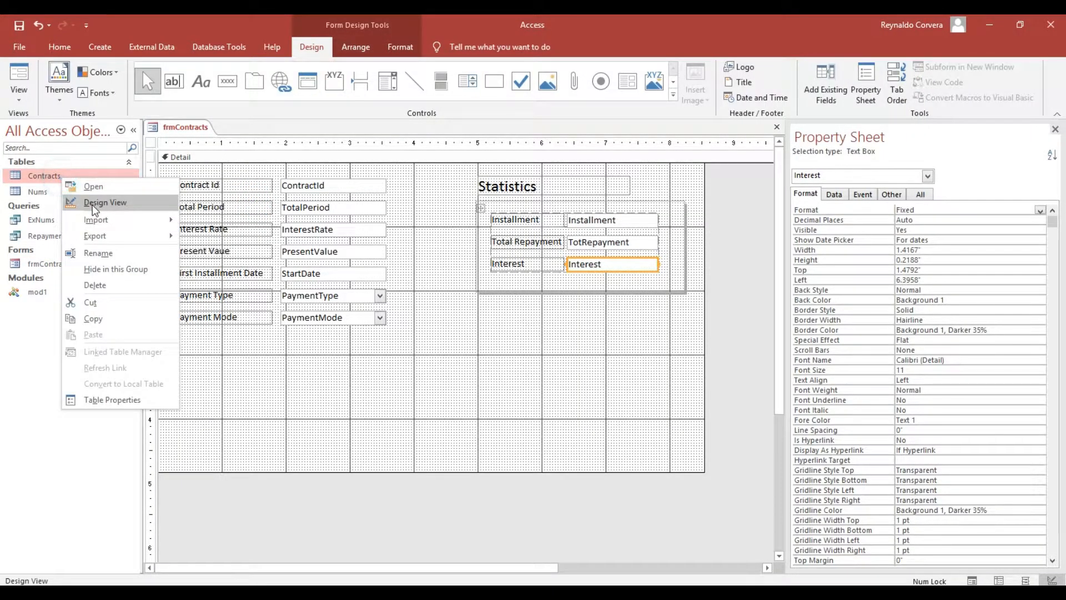
{"action": "left_click", "coordinate": [91, 201]}
{"action": "left_click", "coordinate": [149, 166]}
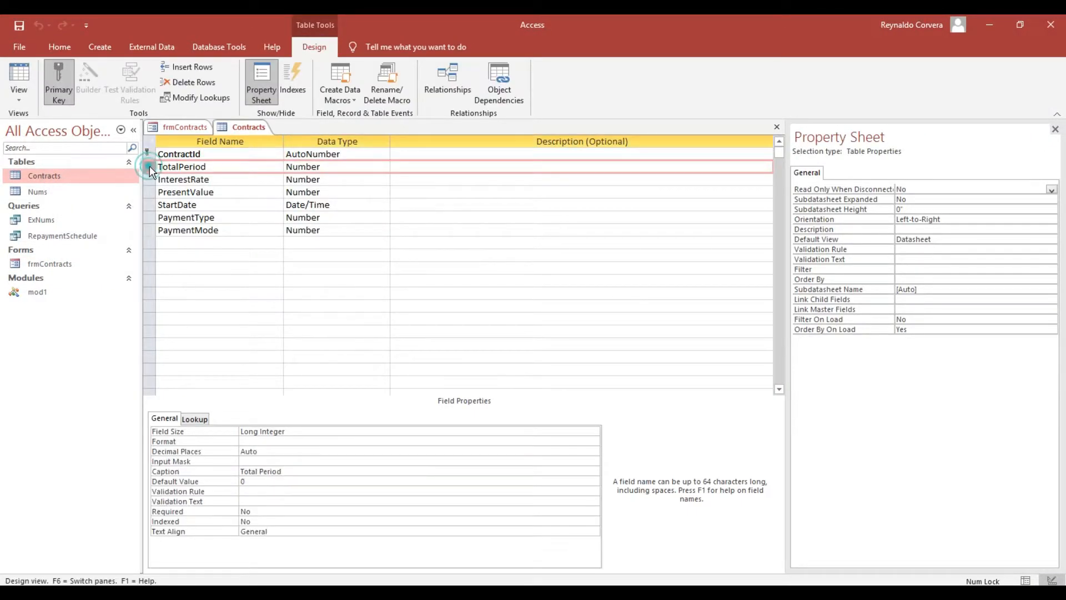
{"action": "left_click", "coordinate": [777, 127]}
{"action": "left_click", "coordinate": [317, 194]}
{"action": "left_click", "coordinate": [444, 197]}
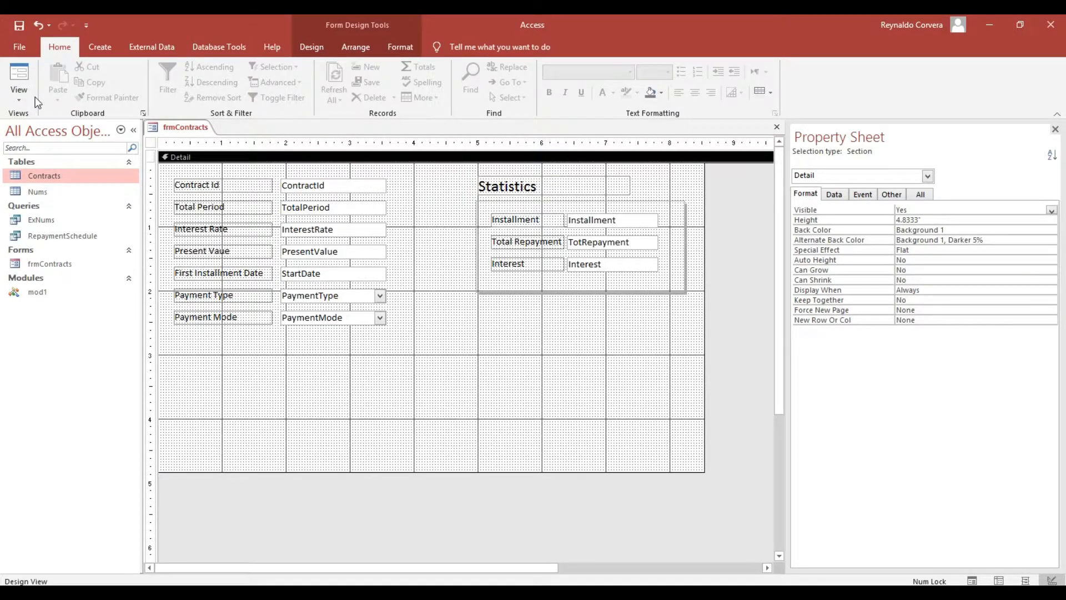
- In Form View, enter a contract record with Total Period 6, Interest Rate 2 and a present value of 5000
{"action": "left_click", "coordinate": [19, 77]}
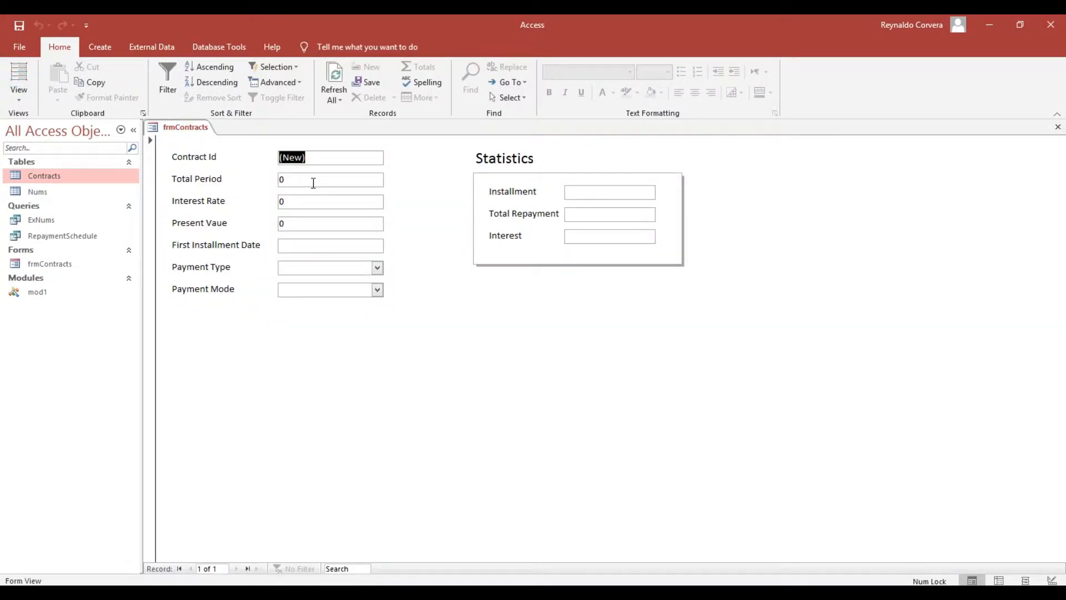
{"action": "left_click", "coordinate": [313, 182]}
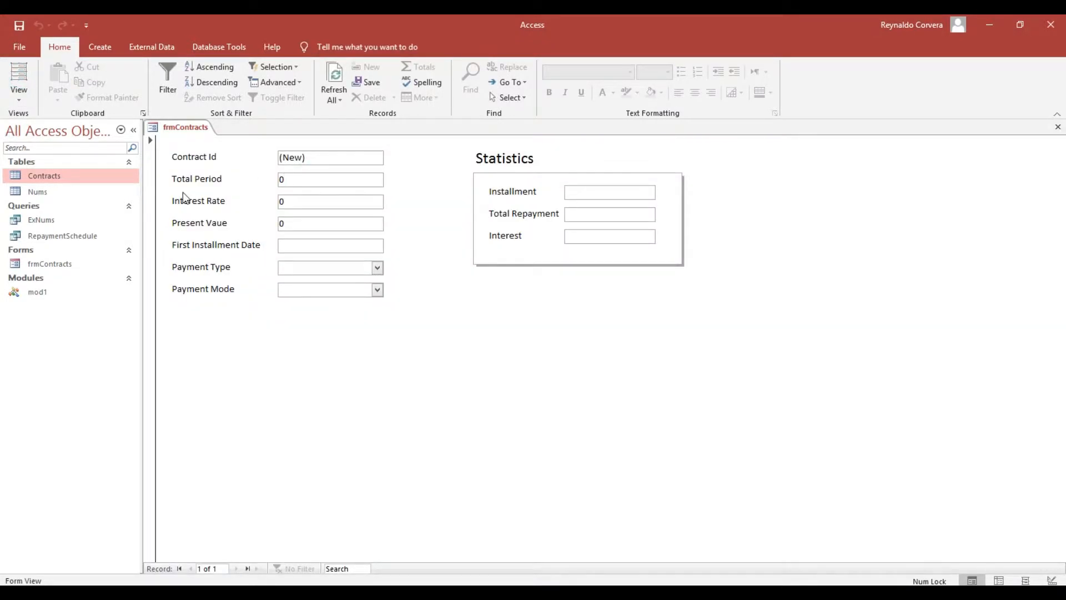
{"action": "key", "text": "BackSpace"}
{"action": "key", "text": "Tab"}
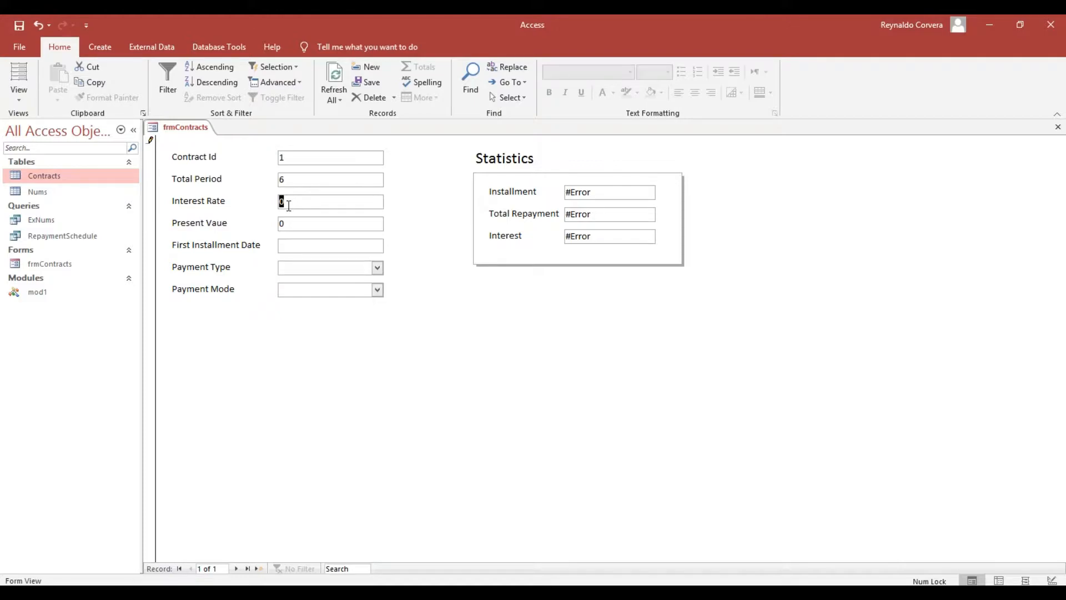
{"action": "type", "text": "2"}
{"action": "key", "text": "Tab"}
{"action": "type", "text": "5"}
{"action": "key", "text": "Tab"}
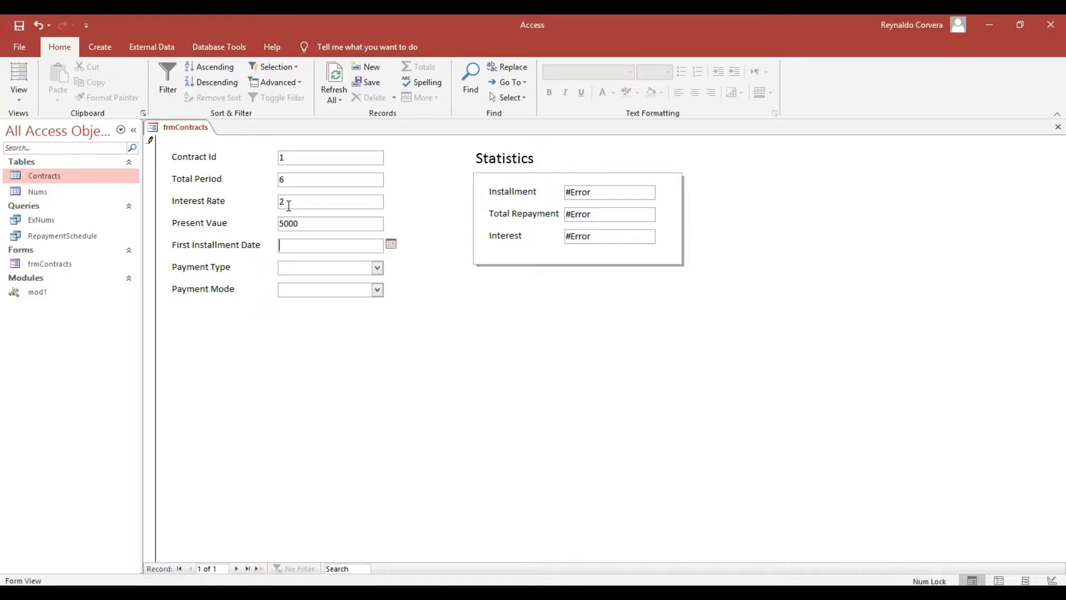
- Complete the contract with today's date, 4/14/2021, as First Installment Date, Payment Type Monthly and Payment Mode End of Period
{"action": "left_click", "coordinate": [391, 245]}
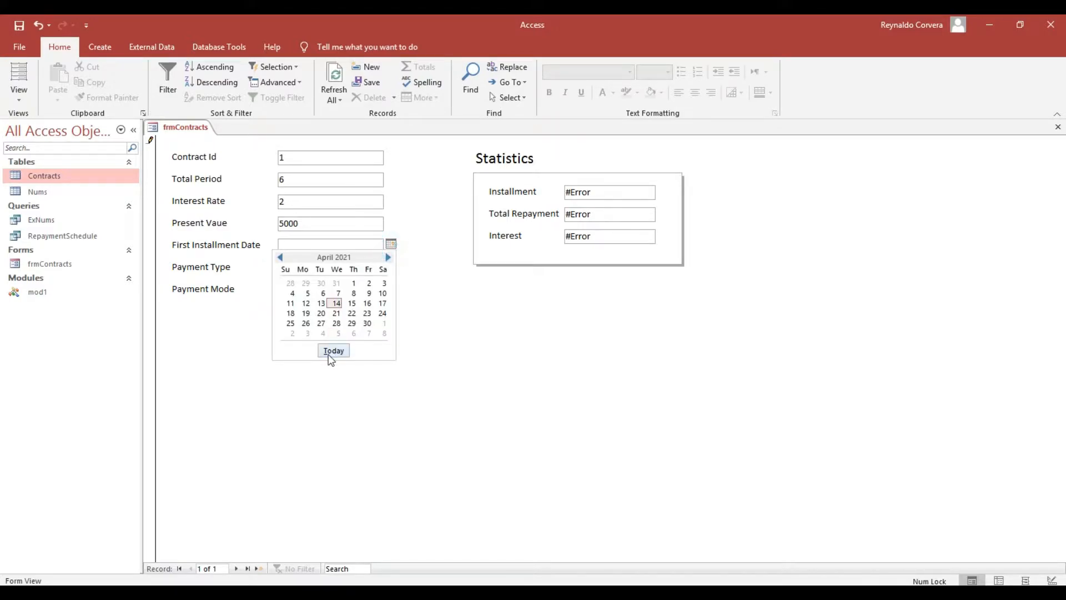
{"action": "left_click", "coordinate": [327, 354]}
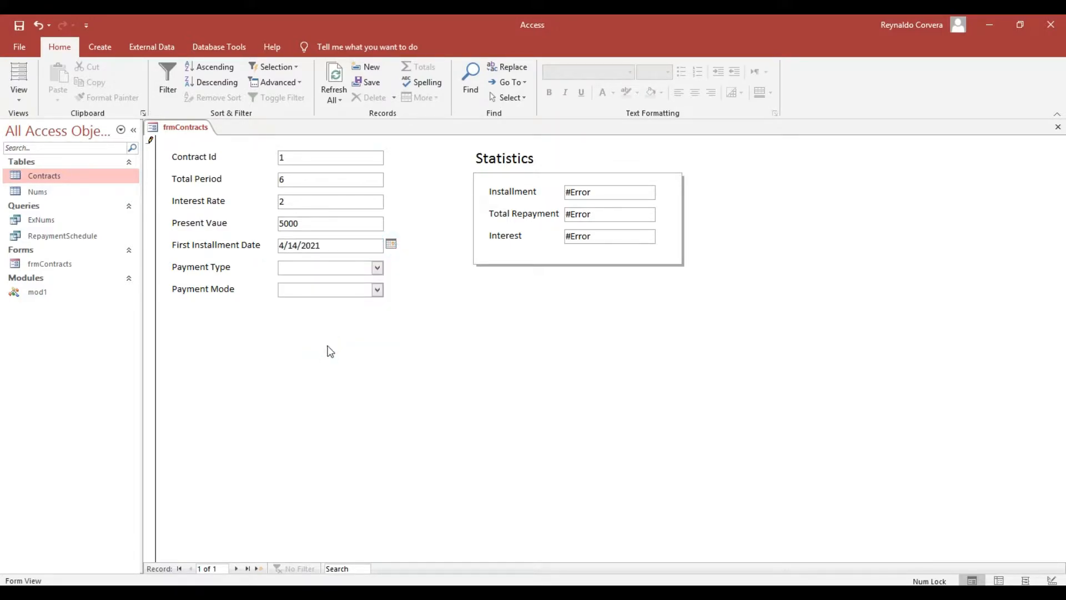
{"action": "left_click", "coordinate": [377, 268]}
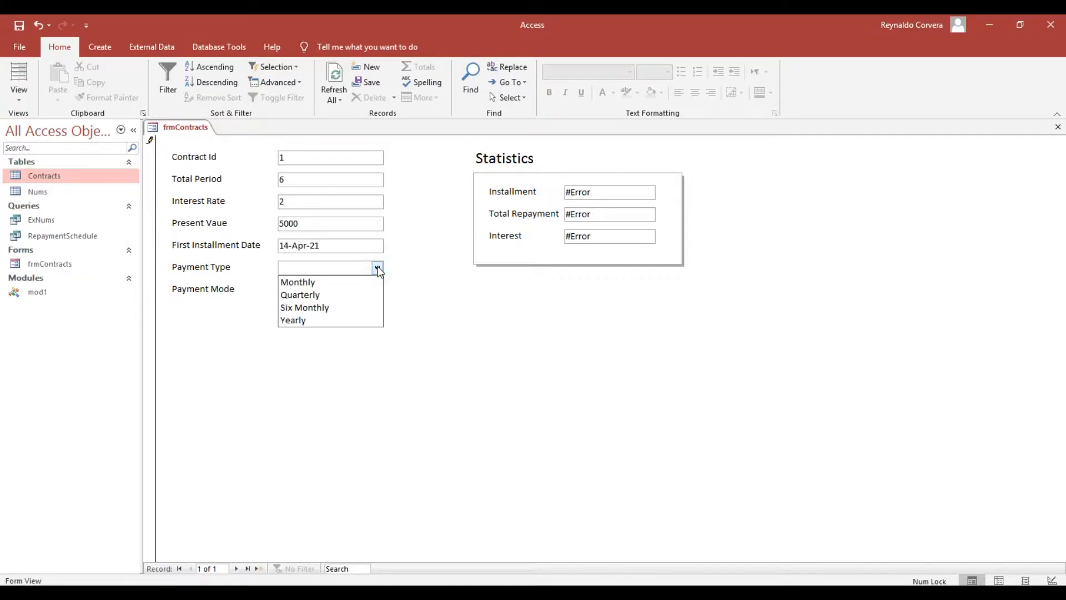
{"action": "left_click", "coordinate": [305, 283]}
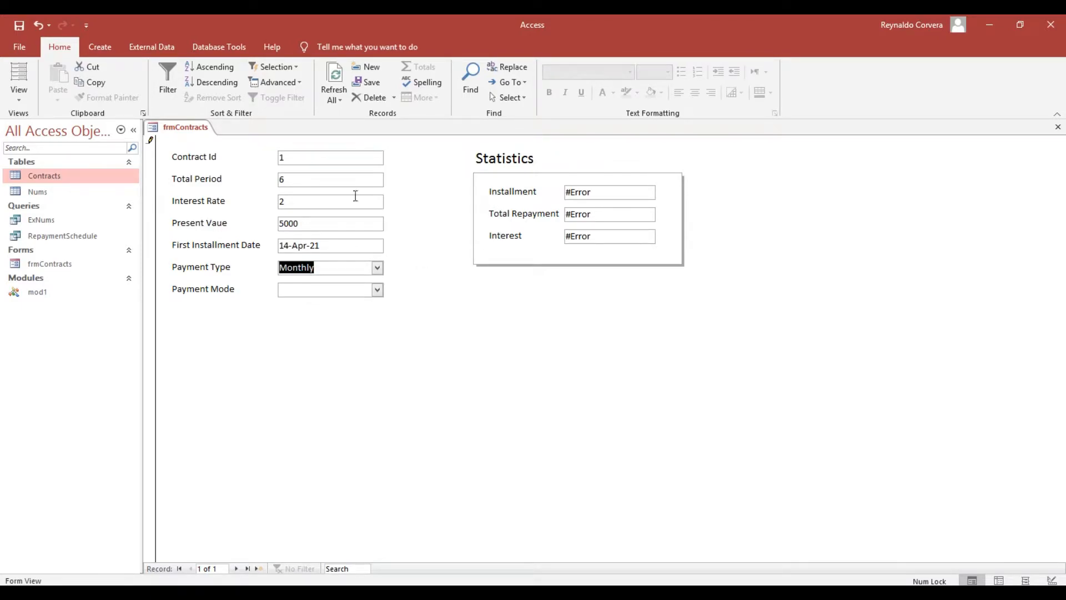
{"action": "left_click", "coordinate": [320, 204]}
{"action": "left_click", "coordinate": [316, 223]}
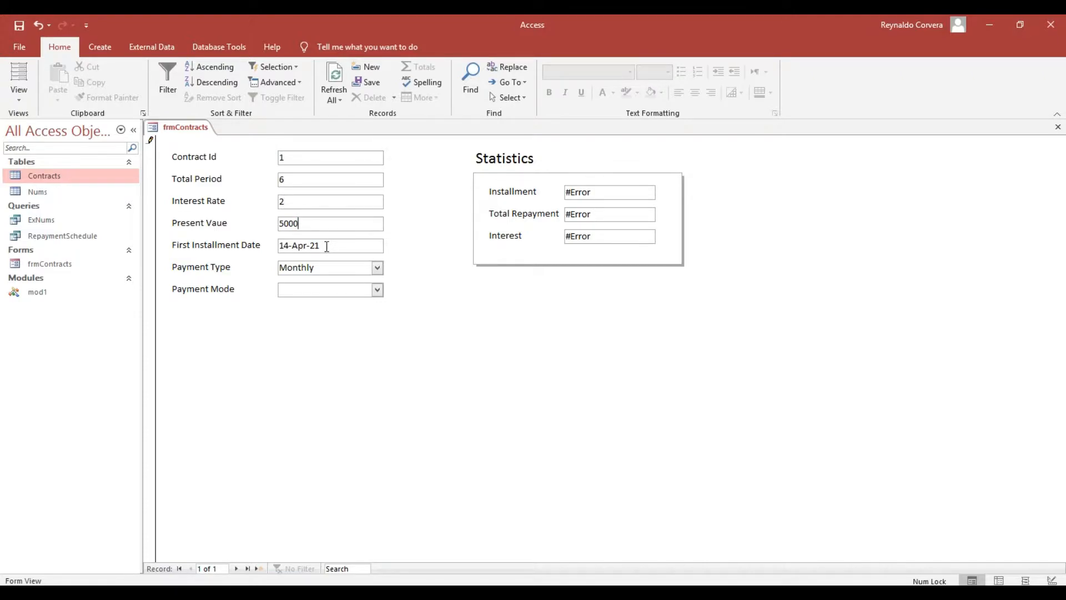
{"action": "left_click", "coordinate": [374, 293]}
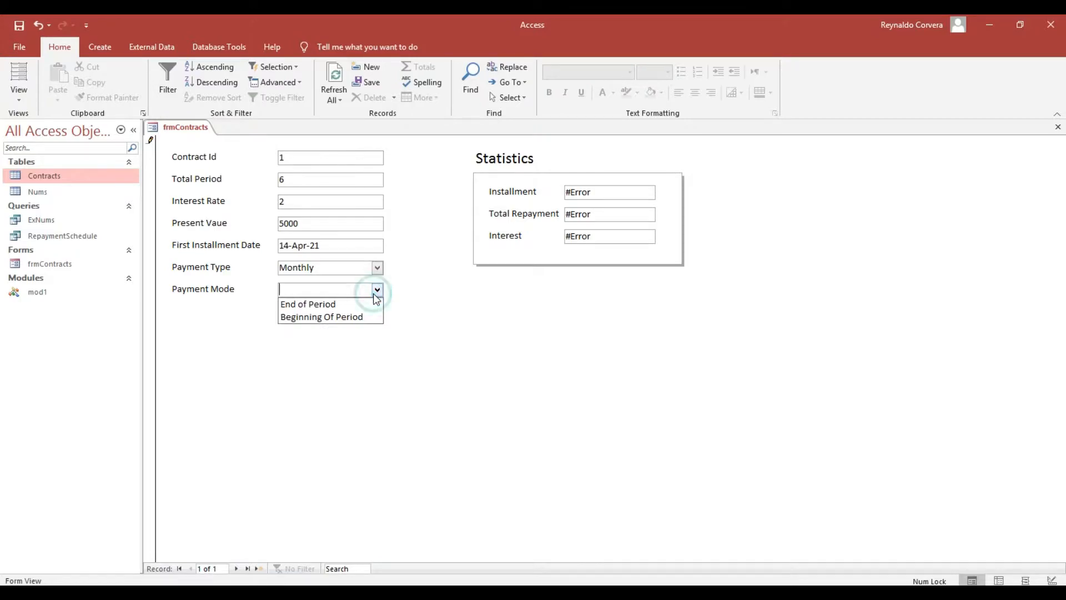
{"action": "left_click", "coordinate": [340, 304]}
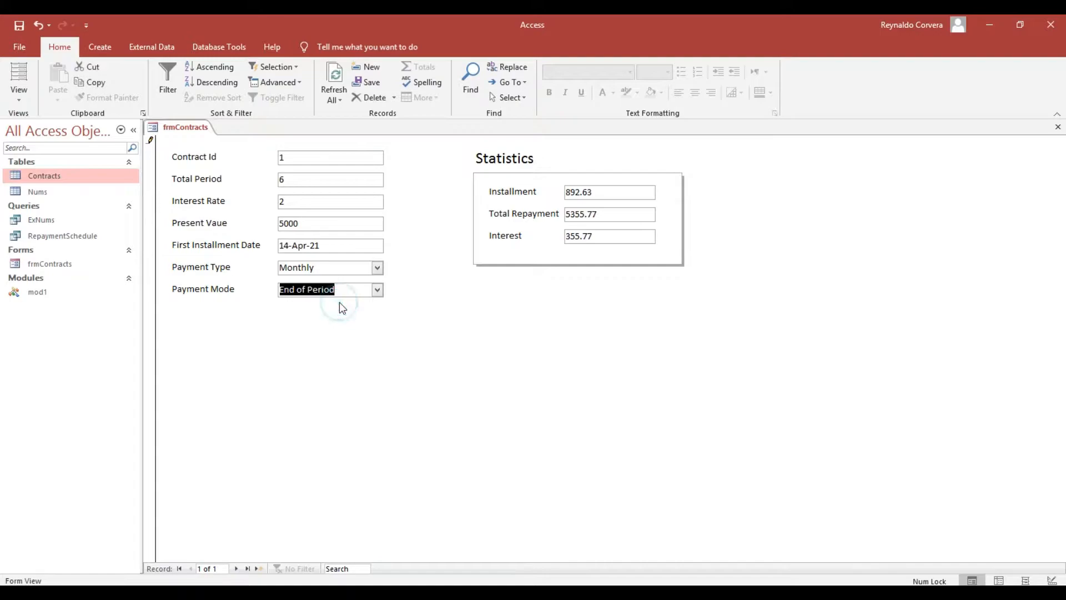
- Examine the calculated installment, total repayment and interest amounts in the Statistics group
{"action": "left_click", "coordinate": [610, 193]}
{"action": "left_click", "coordinate": [611, 213]}
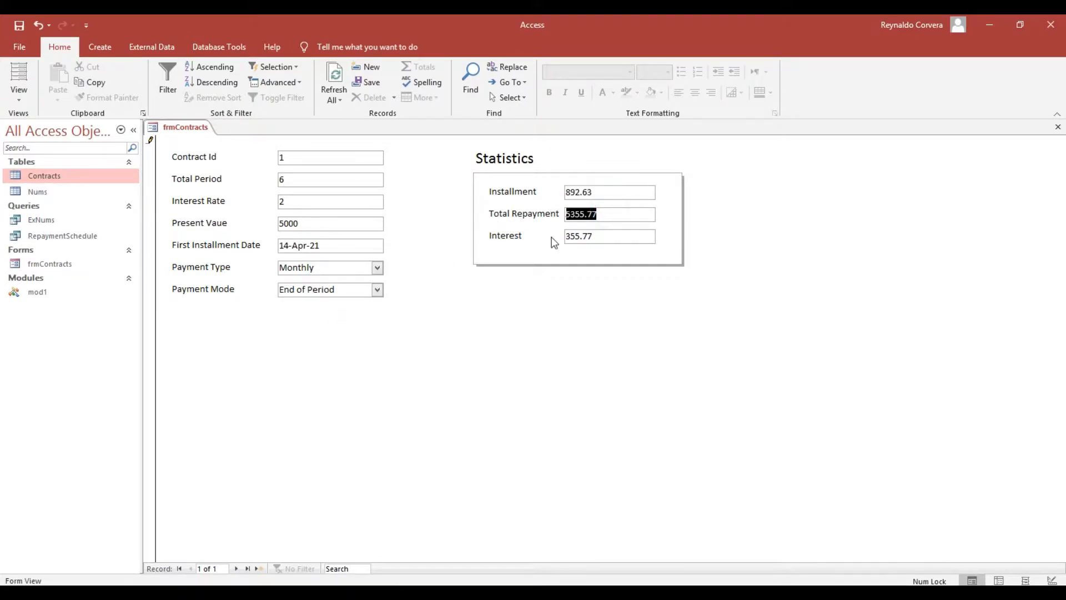
{"action": "left_click", "coordinate": [607, 236]}
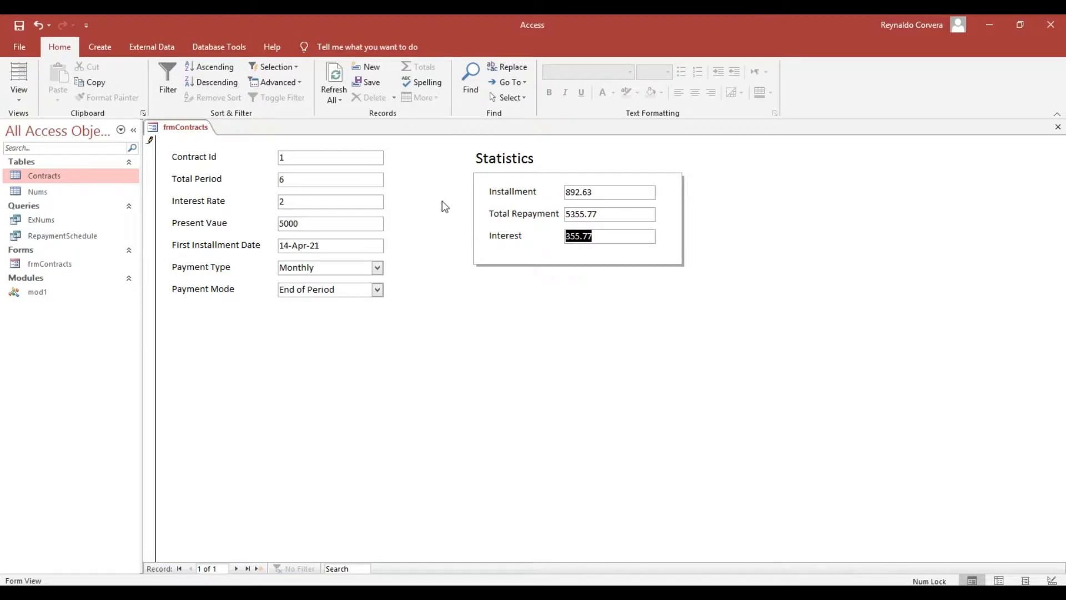
- In Design View, right-align the Installment, TotRepayment and Interest text boxes
{"action": "right_click", "coordinate": [428, 184]}
{"action": "left_click", "coordinate": [459, 219]}
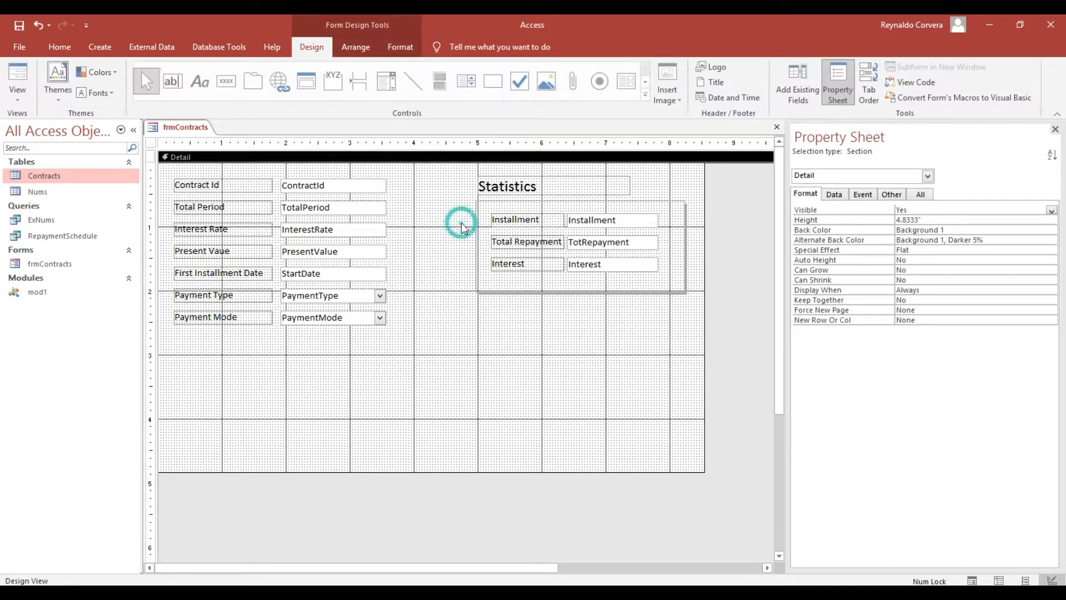
{"action": "left_click", "coordinate": [605, 219]}
{"action": "left_click", "coordinate": [597, 264], "text": "shift"}
{"action": "left_click", "coordinate": [594, 243], "text": "shift"}
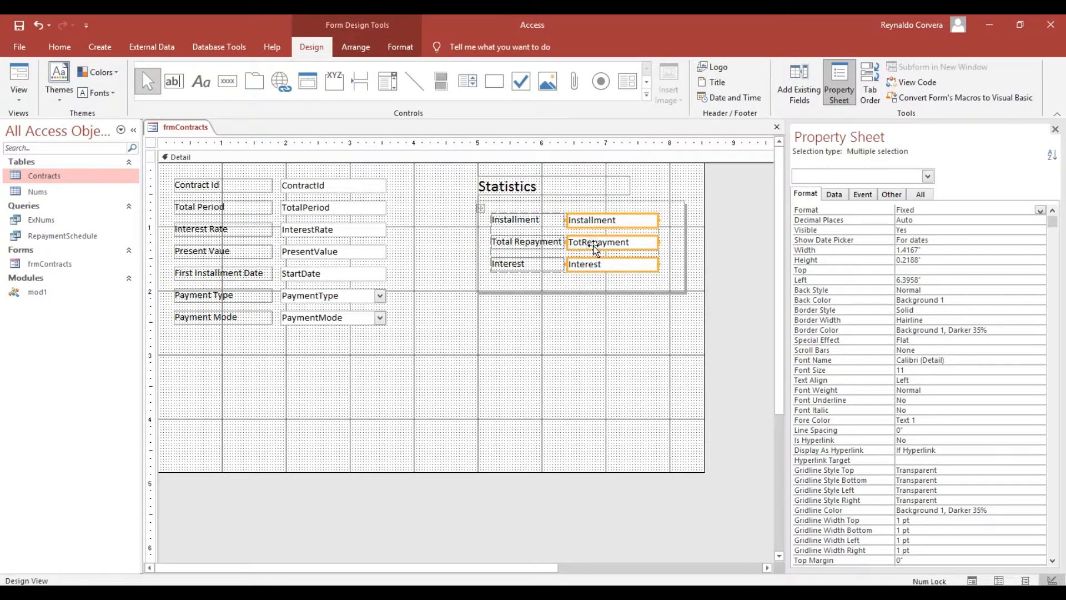
{"action": "left_click", "coordinate": [59, 46]}
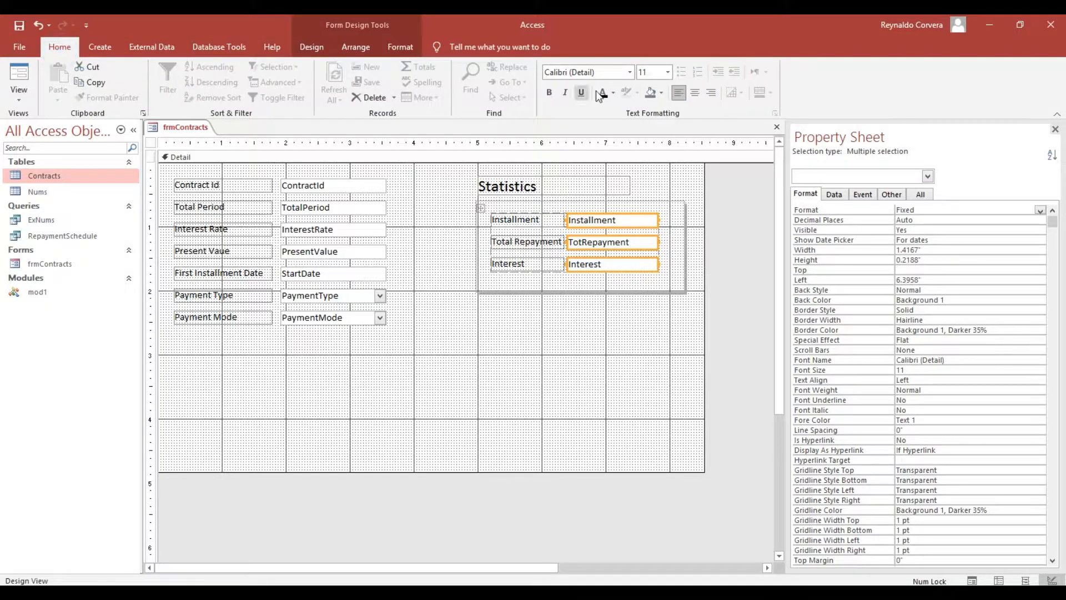
{"action": "left_click", "coordinate": [711, 93]}
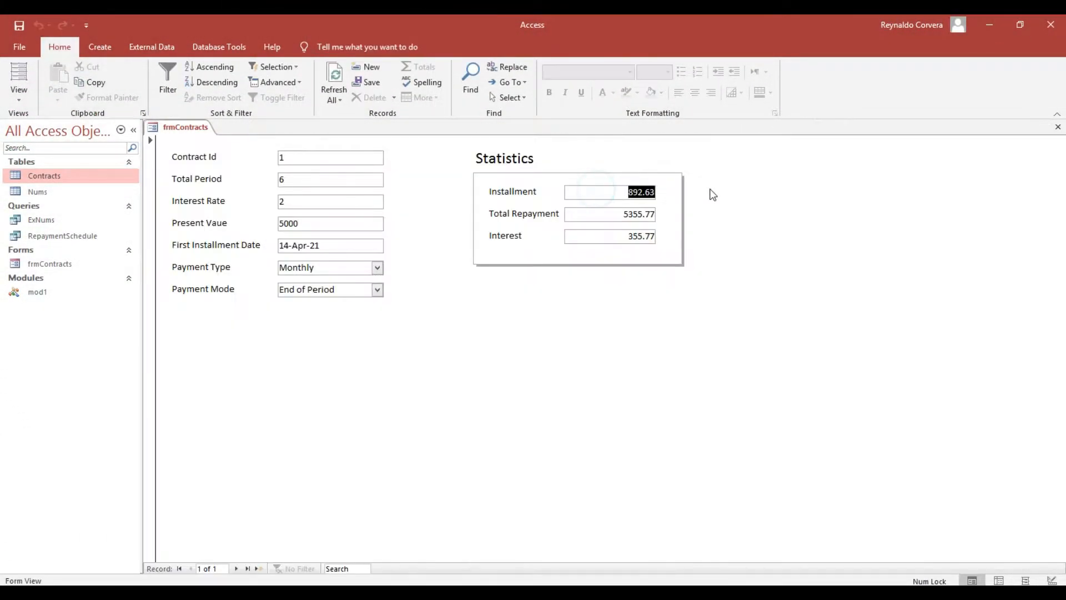
- Set the number format of the Installment, TotRepayment and Interest text boxes to Standard, and preview the form in Form View
{"action": "right_click", "coordinate": [709, 195]}
{"action": "left_click", "coordinate": [744, 229]}
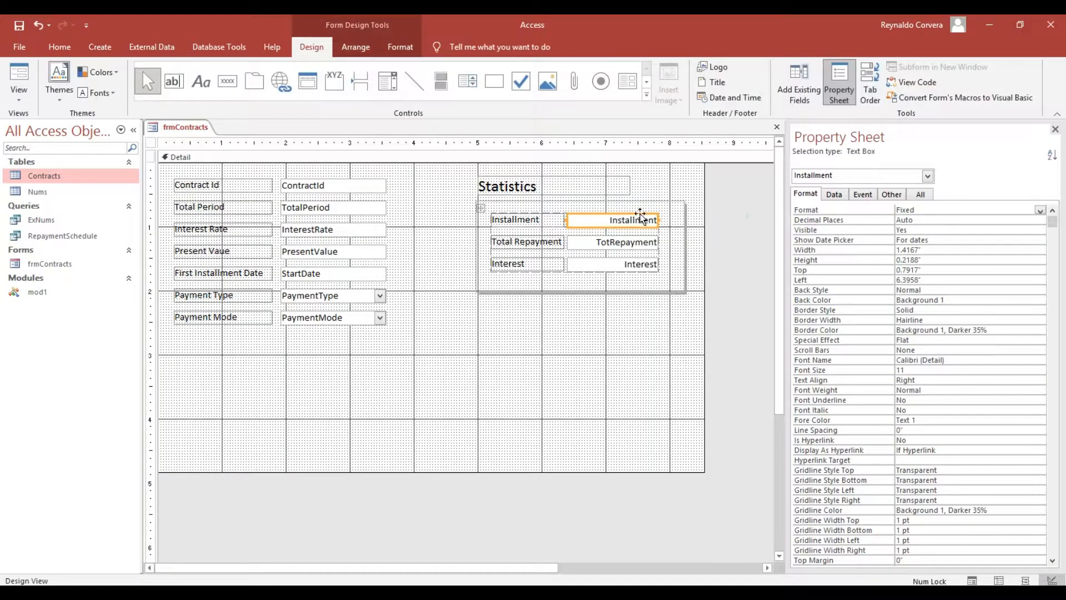
{"action": "left_click", "coordinate": [631, 242], "text": "shift"}
{"action": "left_click", "coordinate": [633, 264], "text": "shift"}
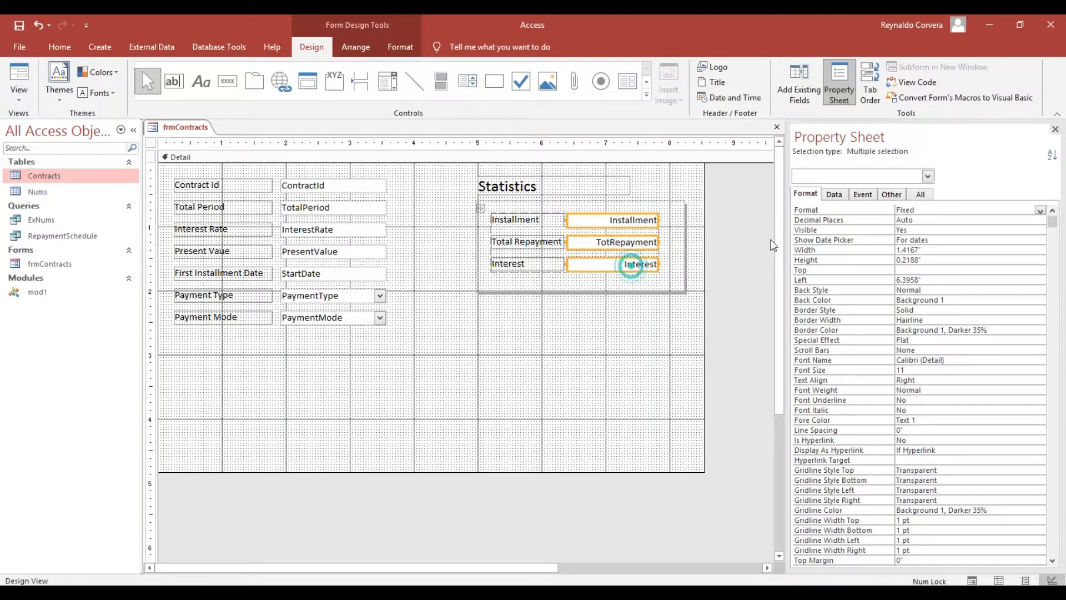
{"action": "left_click", "coordinate": [943, 209]}
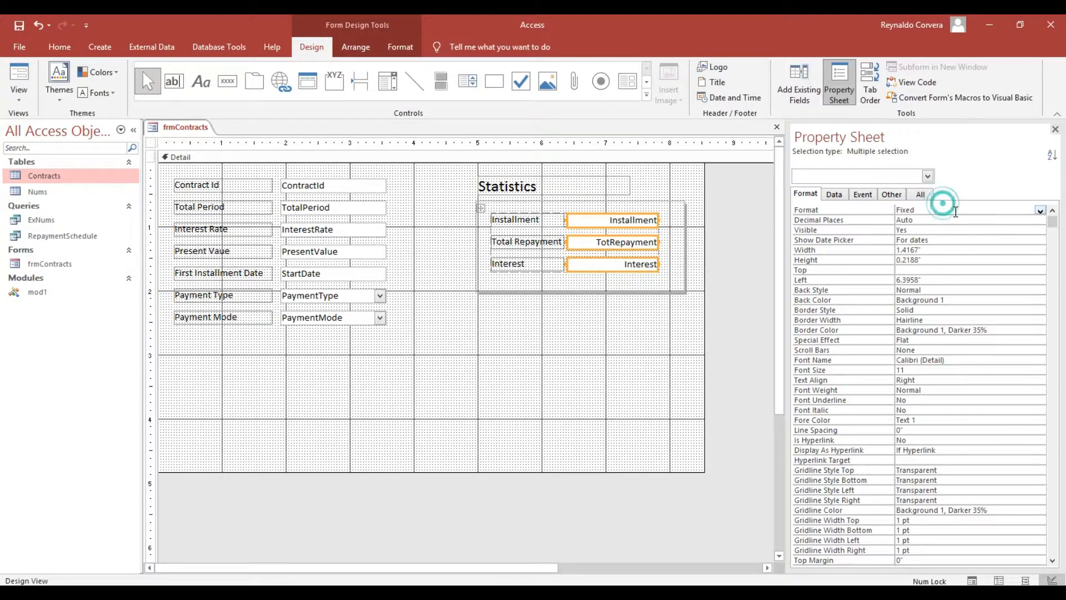
{"action": "left_click", "coordinate": [1040, 211]}
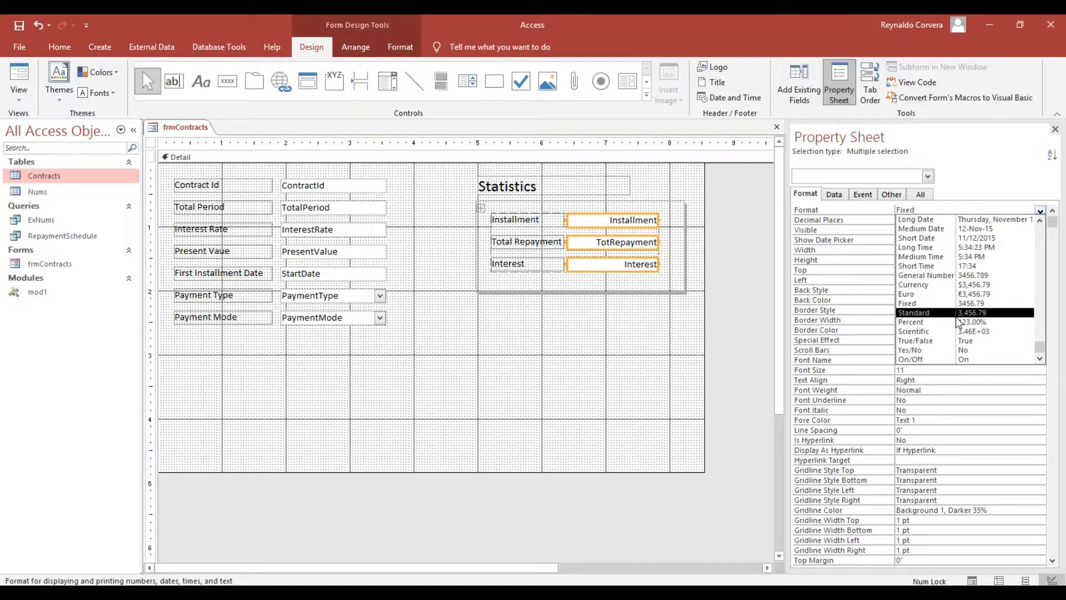
{"action": "left_click", "coordinate": [911, 313]}
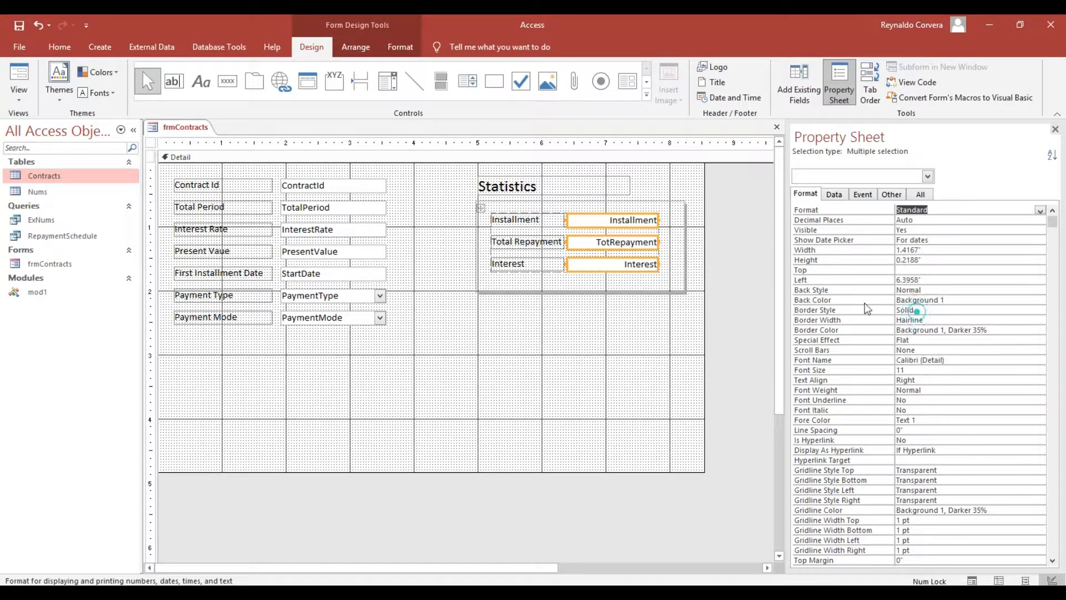
{"action": "left_click", "coordinate": [19, 80]}
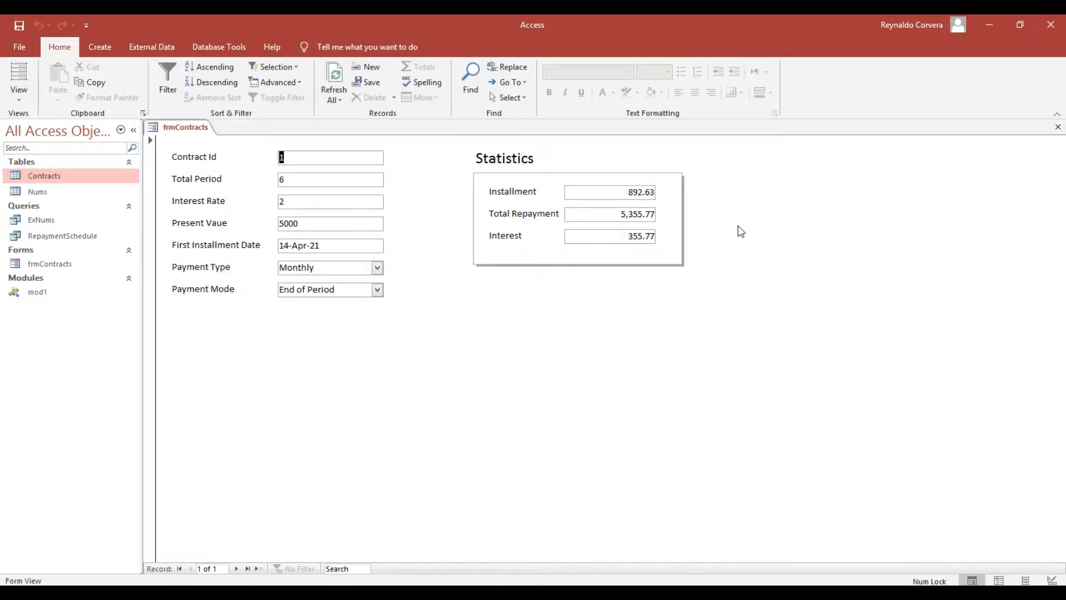
- In Design View, change the font color of the Statistics label and the Installment, TotRepayment and Interest text boxes to dark red (#BA1419)
{"action": "right_click", "coordinate": [732, 203]}
{"action": "left_click", "coordinate": [755, 244]}
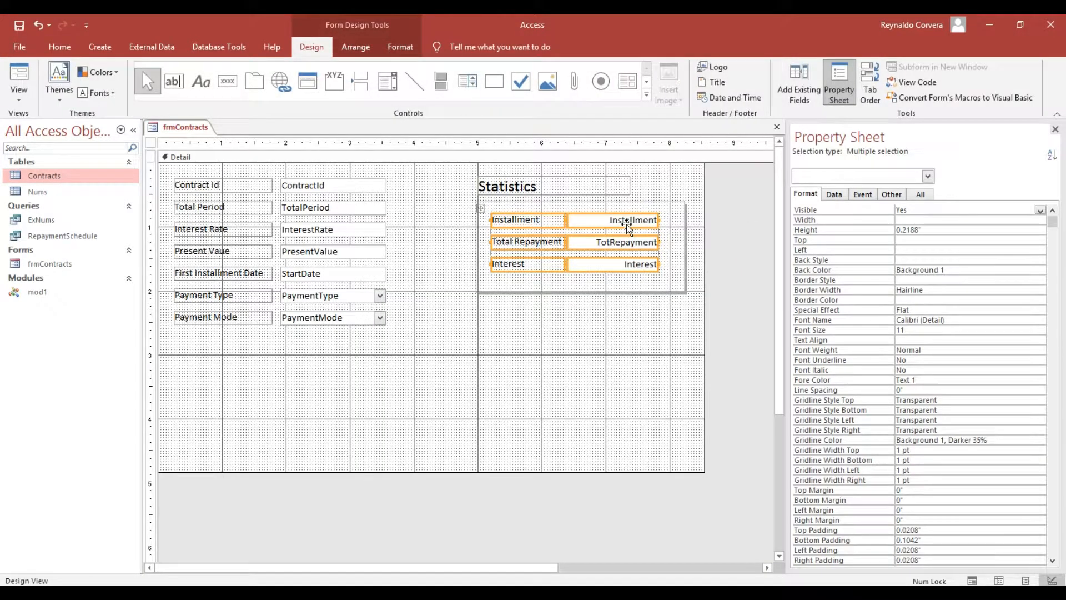
{"action": "left_click", "coordinate": [625, 221]}
{"action": "left_click", "coordinate": [626, 243], "text": "shift"}
{"action": "left_click", "coordinate": [629, 265], "text": "shift"}
{"action": "left_click", "coordinate": [520, 192], "text": "shift"}
{"action": "left_click", "coordinate": [60, 47]}
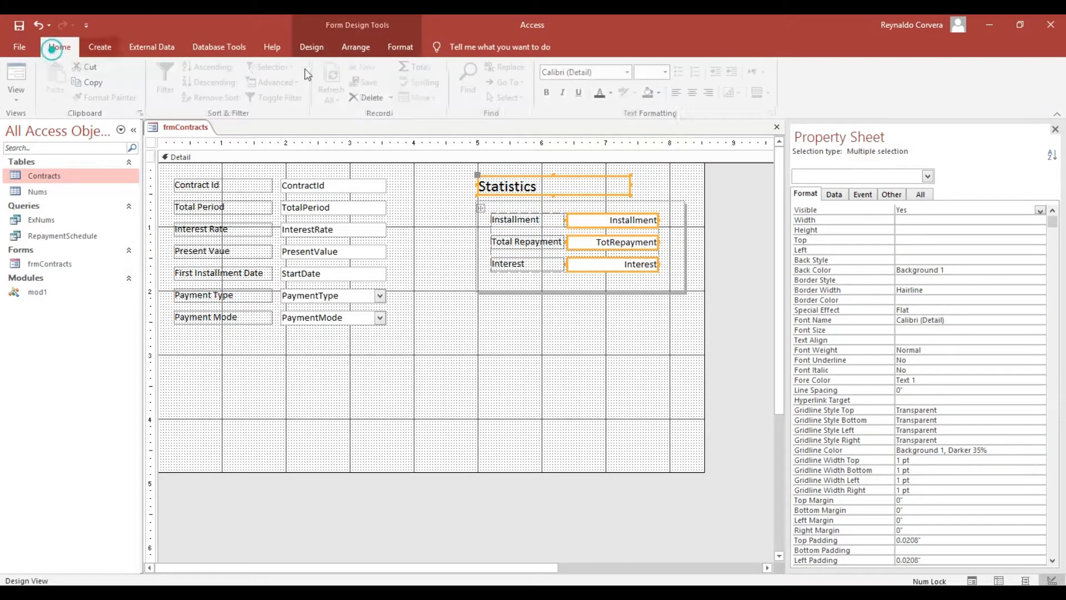
{"action": "left_click", "coordinate": [613, 93]}
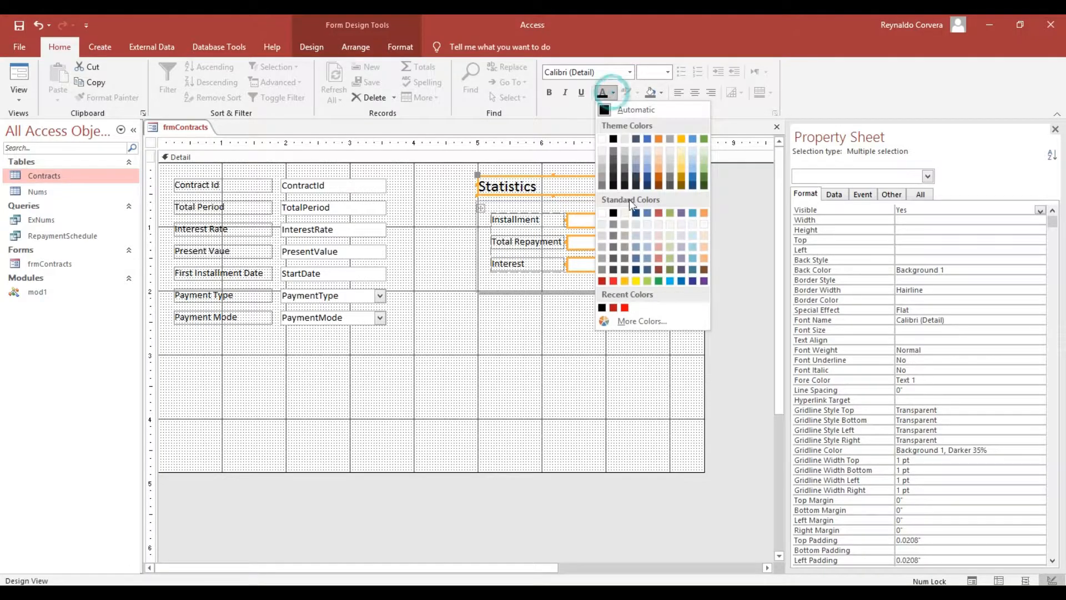
{"action": "left_click", "coordinate": [602, 281]}
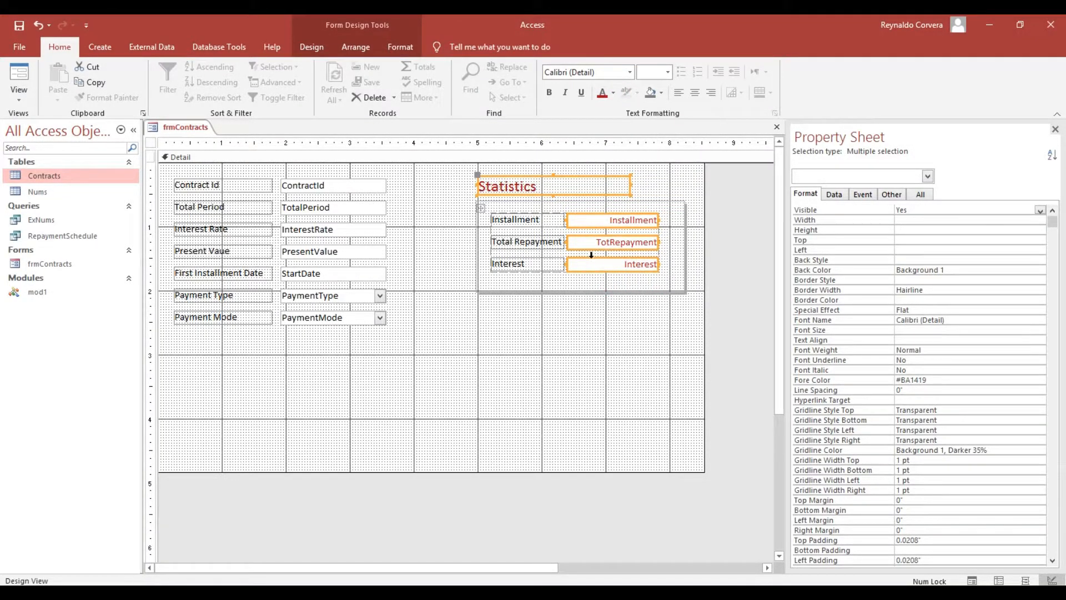
- Make the Statistics label and the three amount text boxes bold, and preview the form in Form View
{"action": "left_click", "coordinate": [549, 93]}
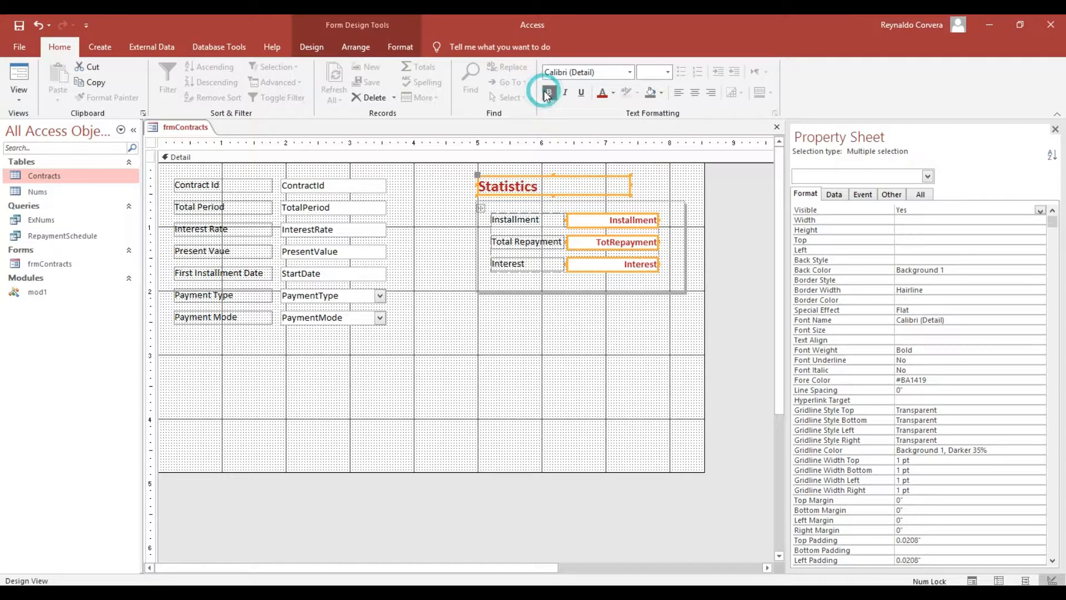
{"action": "left_click", "coordinate": [654, 175]}
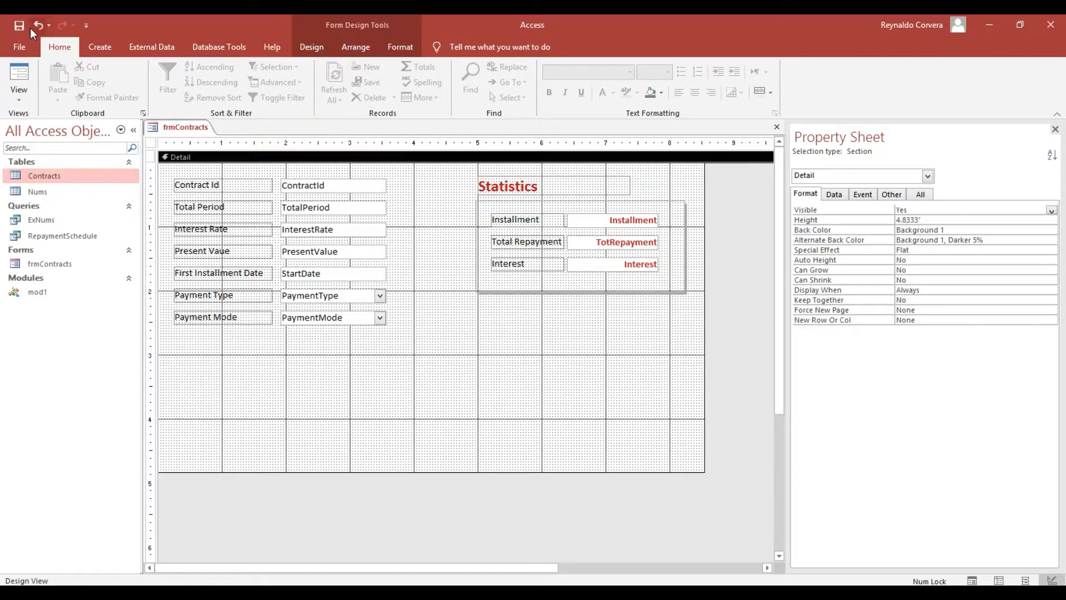
{"action": "left_click", "coordinate": [22, 71]}
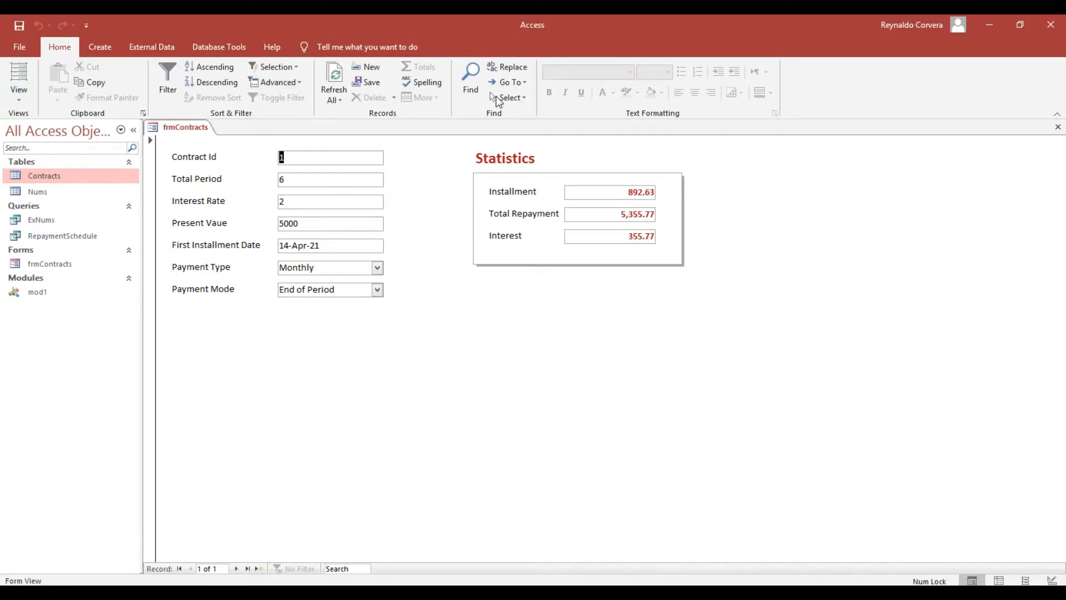
- Open the RepaymentSchedule query and examine the installment numbers, interest, outstanding and principal amounts for the six-period contract
{"action": "left_click", "coordinate": [600, 194]}
{"action": "left_click", "coordinate": [298, 181]}
{"action": "double_click", "coordinate": [298, 181]}
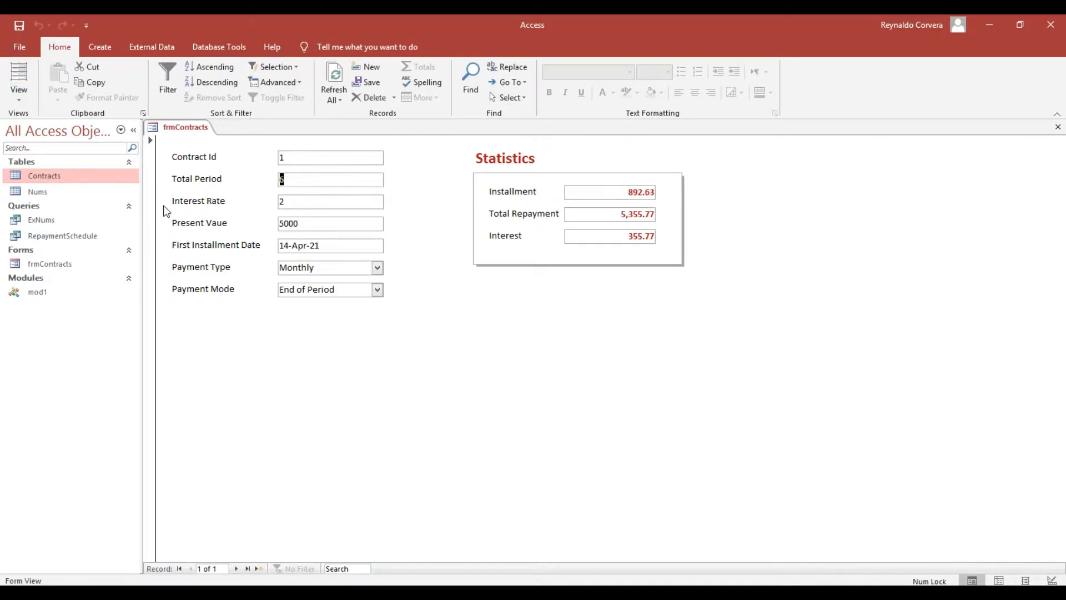
{"action": "left_click", "coordinate": [56, 237]}
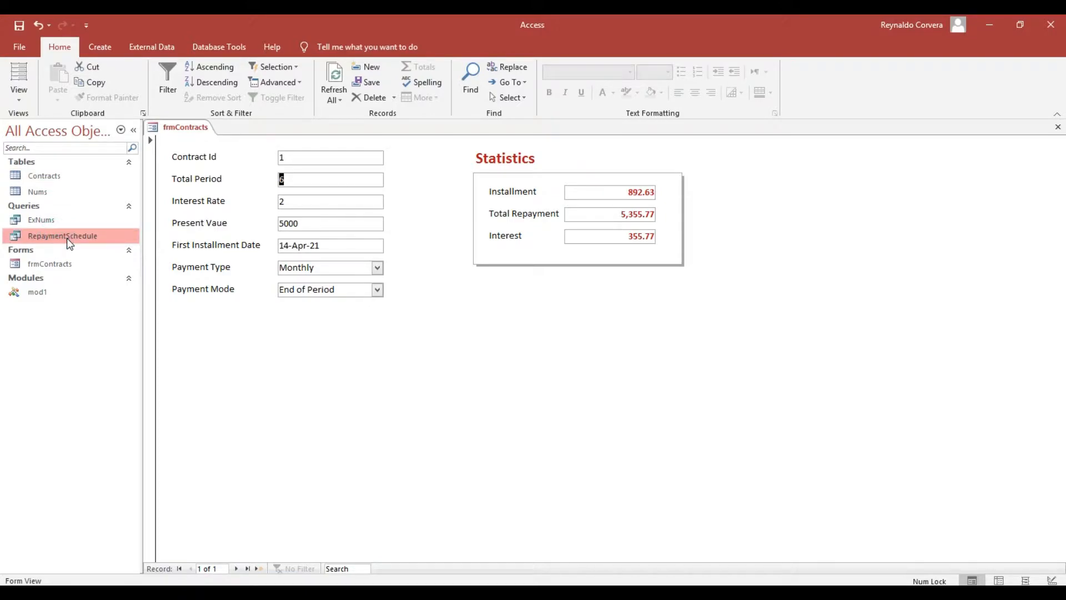
{"action": "double_click", "coordinate": [66, 238]}
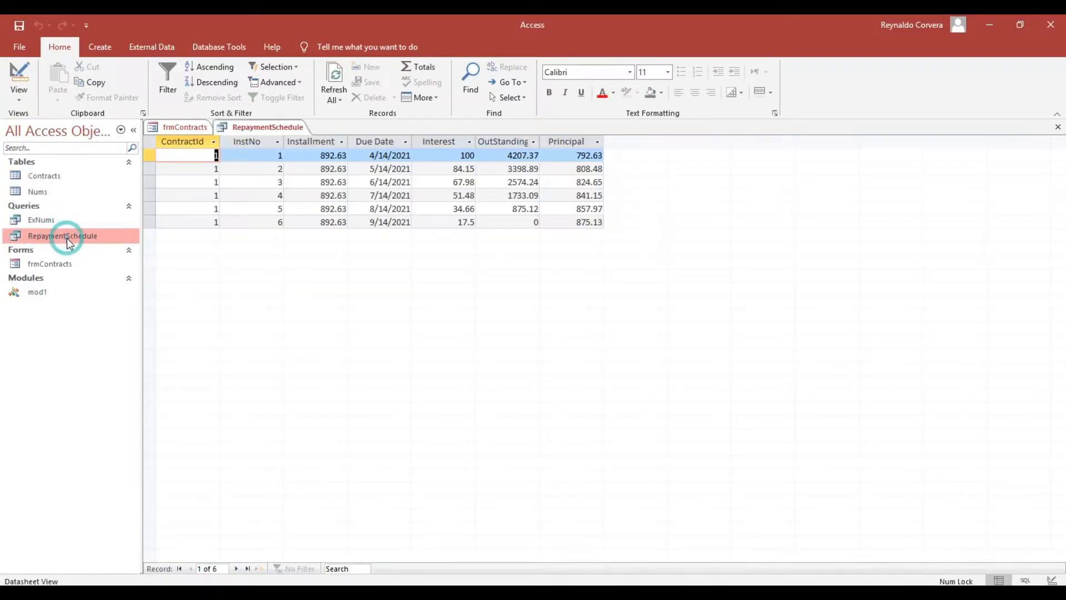
{"action": "left_click", "coordinate": [278, 155]}
{"action": "left_click", "coordinate": [274, 168]}
{"action": "left_click", "coordinate": [271, 181]}
{"action": "left_click", "coordinate": [276, 195]}
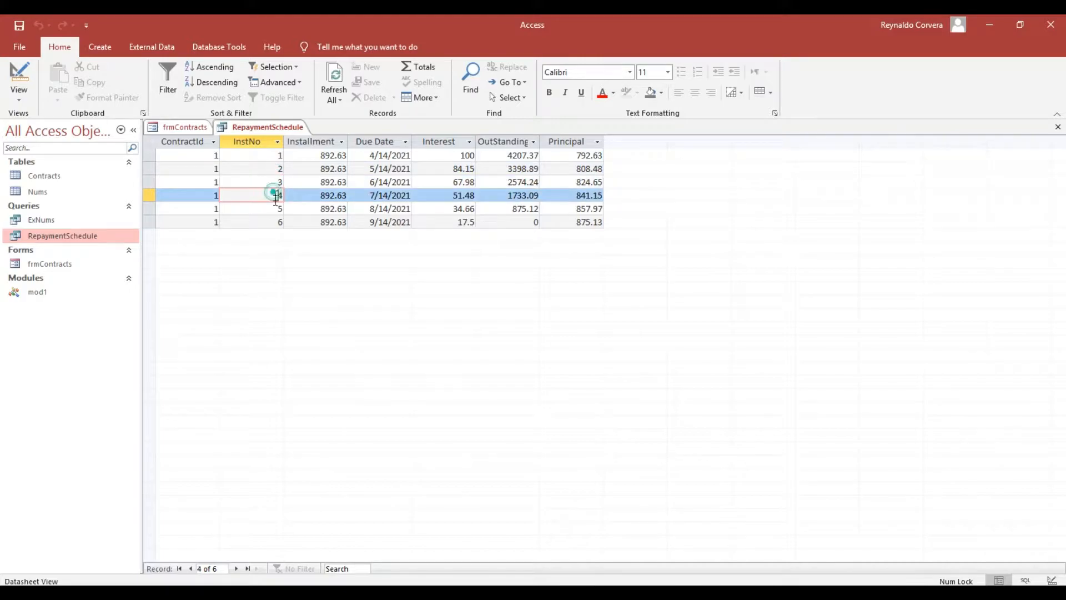
{"action": "left_click", "coordinate": [276, 208]}
{"action": "left_click", "coordinate": [275, 222]}
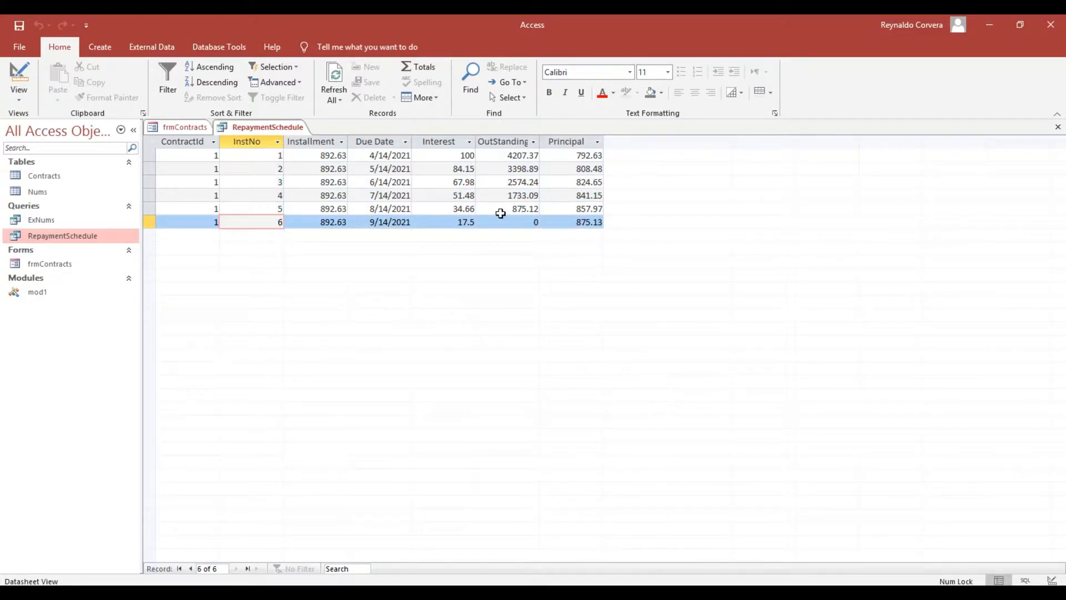
{"action": "double_click", "coordinate": [437, 222]}
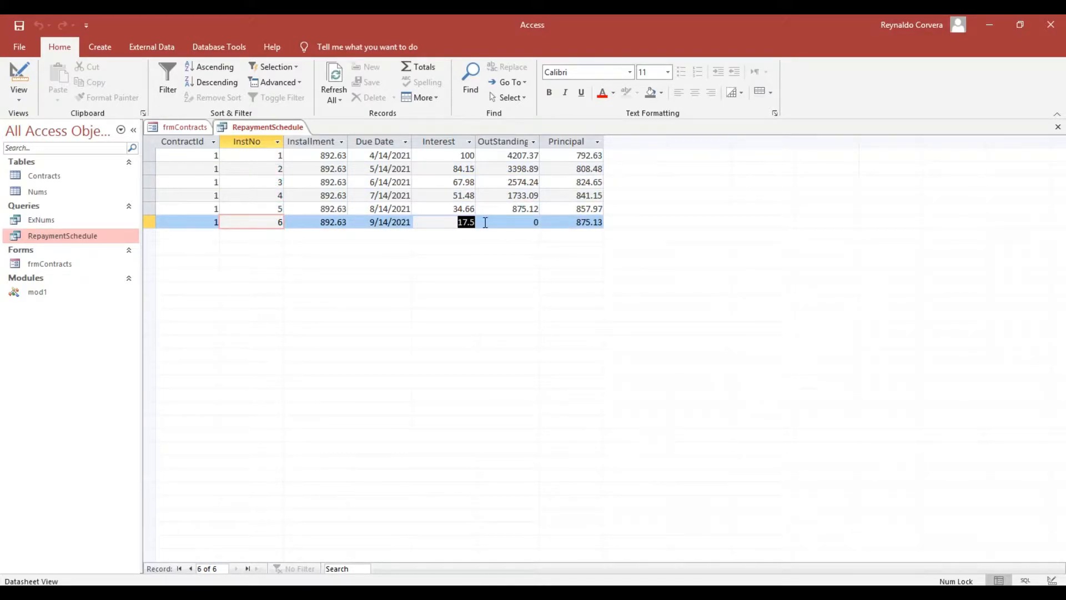
{"action": "left_click", "coordinate": [566, 221]}
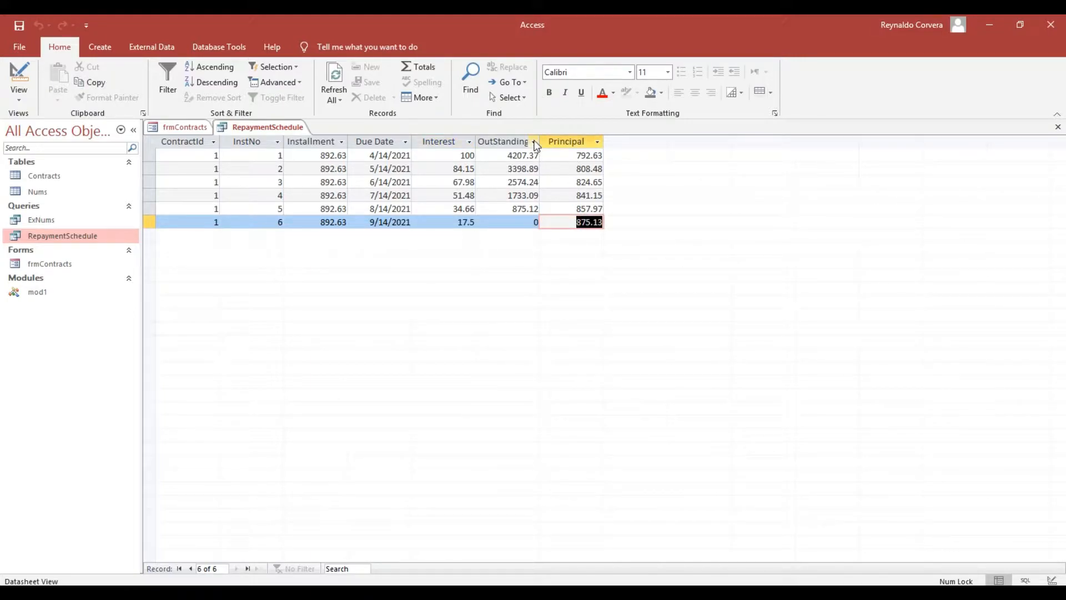
- Widen the OutStanding column of the RepaymentSchedule query, and close the query with its layout changes saved
{"action": "left_click_drag", "start_coordinate": [540, 142], "coordinate": [566, 141]}
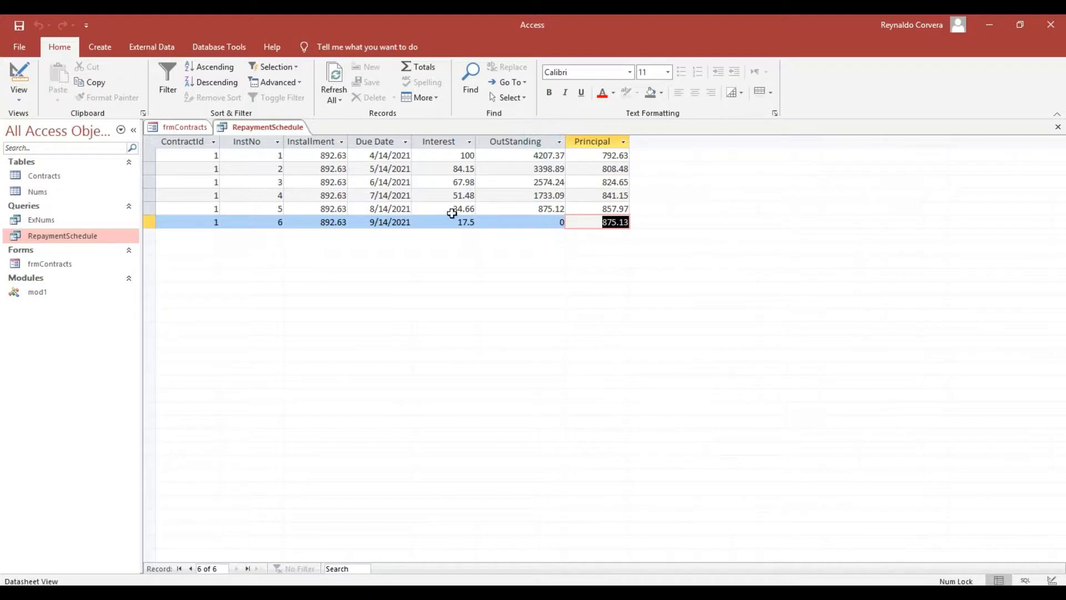
{"action": "left_click", "coordinate": [1058, 127]}
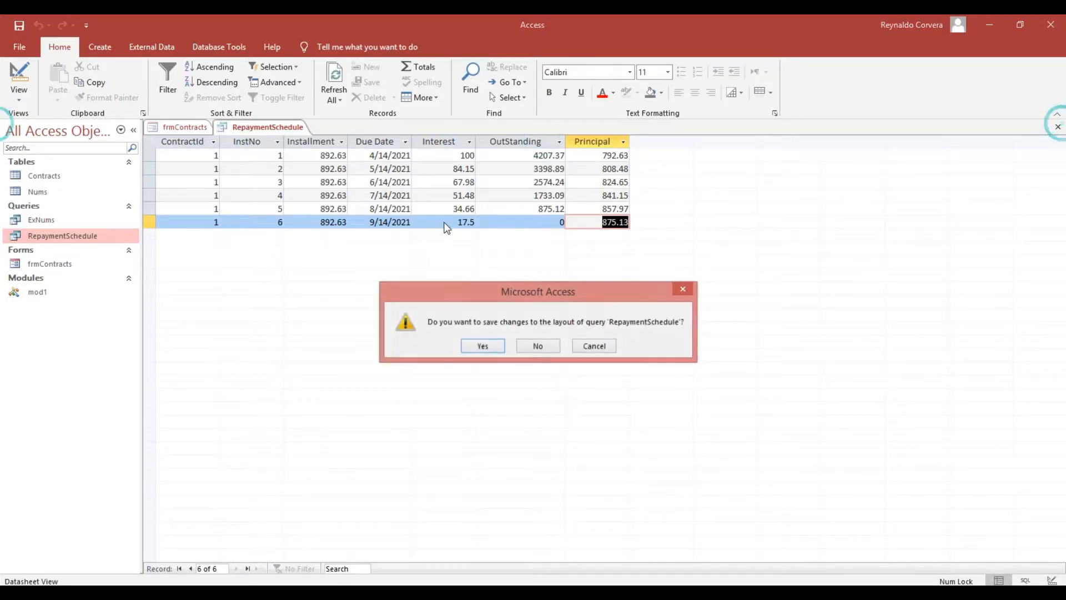
{"action": "left_click", "coordinate": [483, 346]}
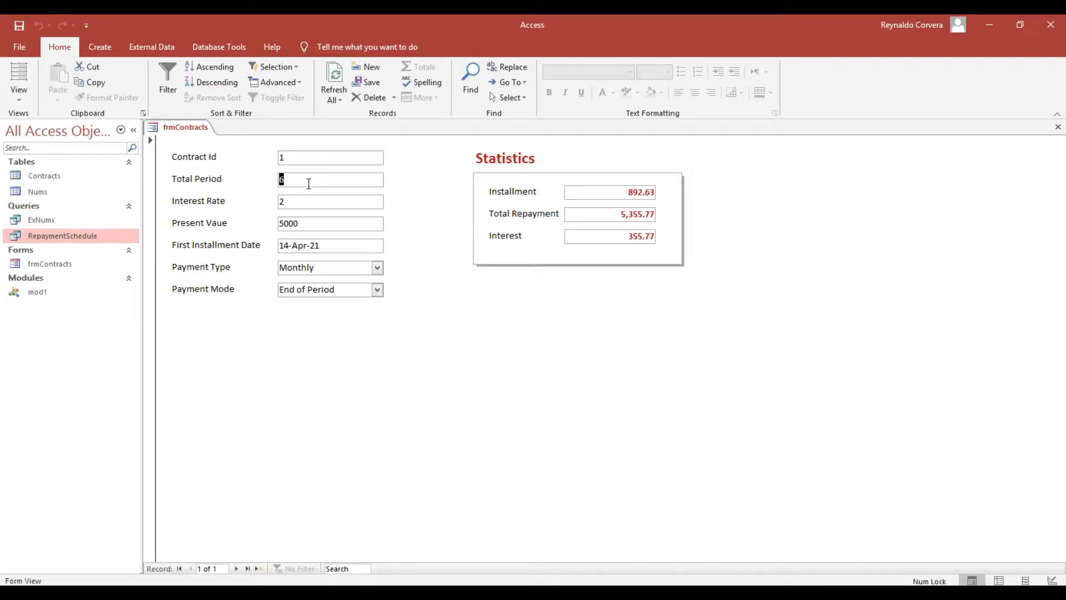
- Set the contract's Total Period to 12, refresh the form, and check the resulting RepaymentSchedule query before closing it
{"action": "type", "text": "2"}
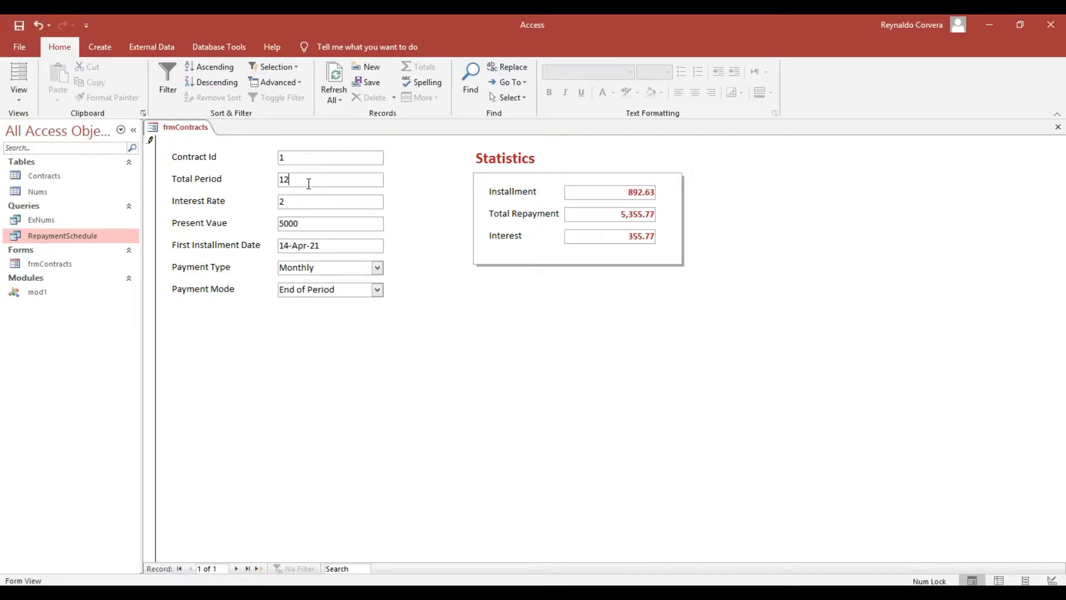
{"action": "key", "text": "Tab"}
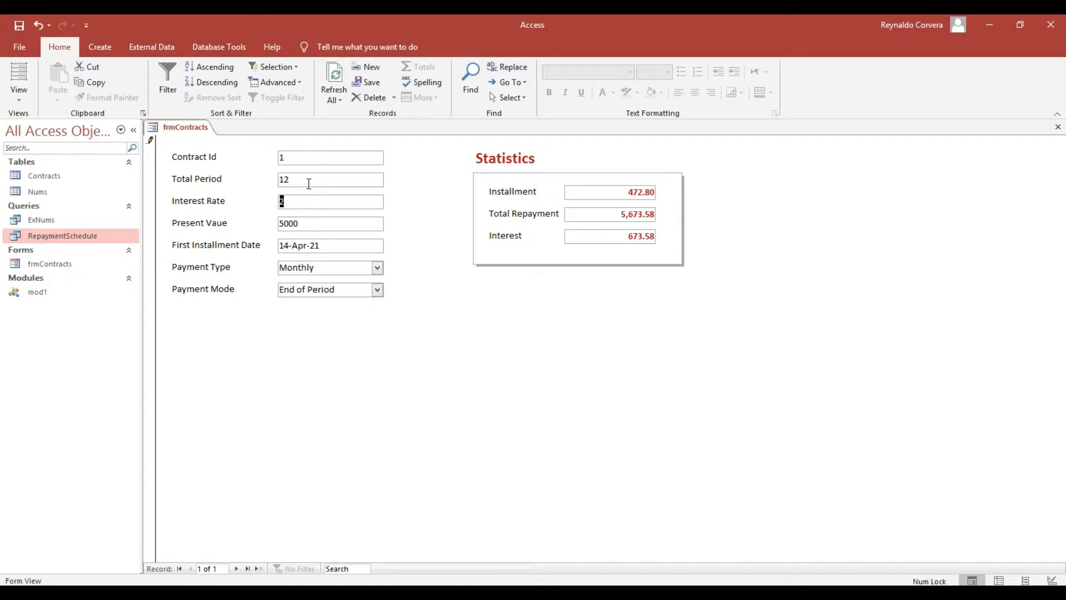
{"action": "key", "text": "F5"}
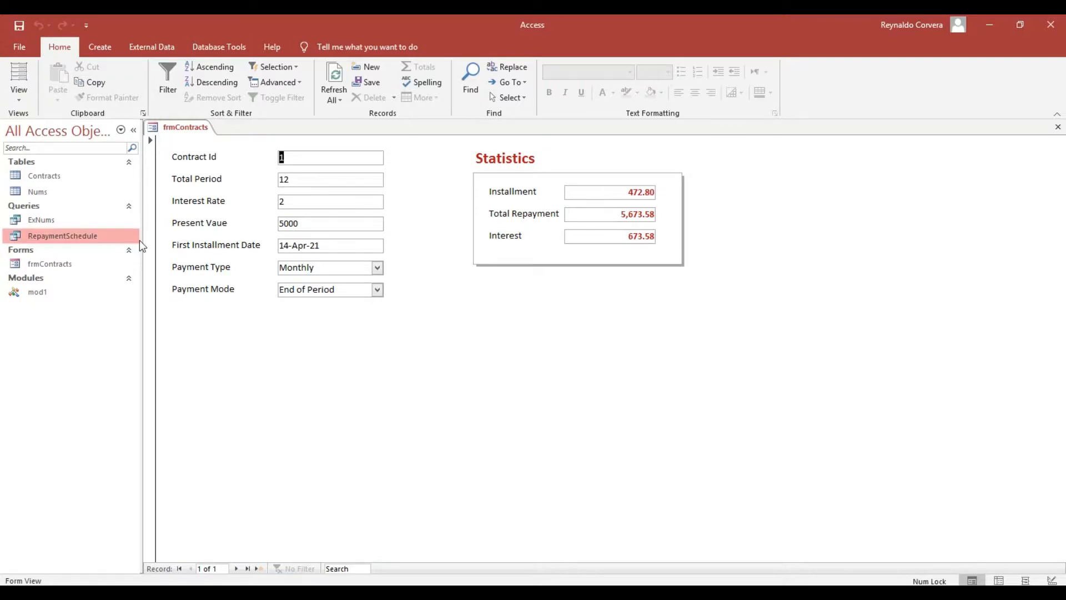
{"action": "double_click", "coordinate": [93, 239]}
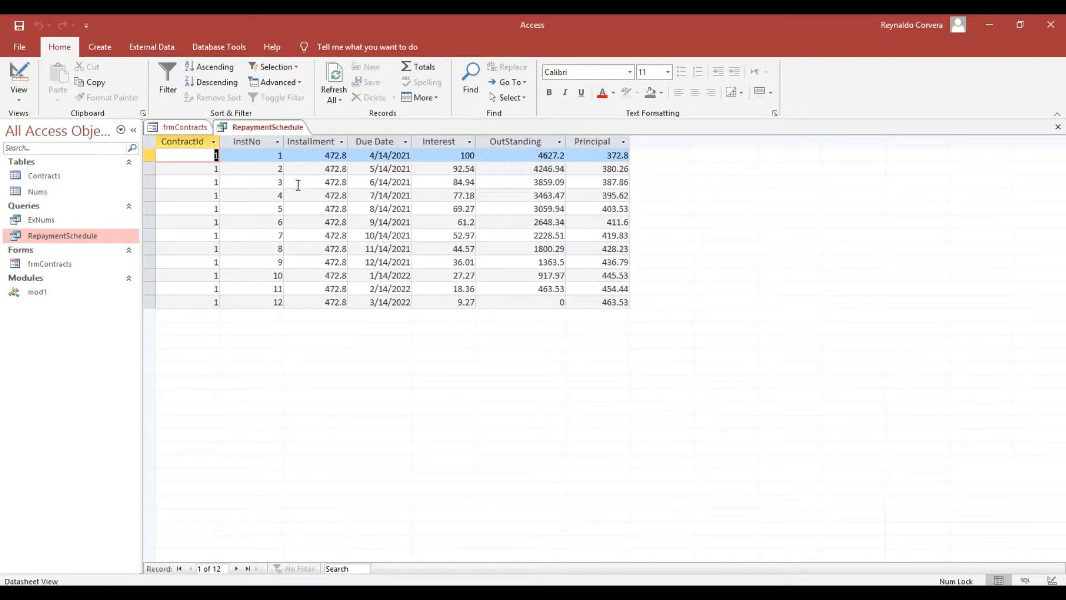
{"action": "left_click", "coordinate": [266, 302]}
{"action": "left_click", "coordinate": [1058, 127]}
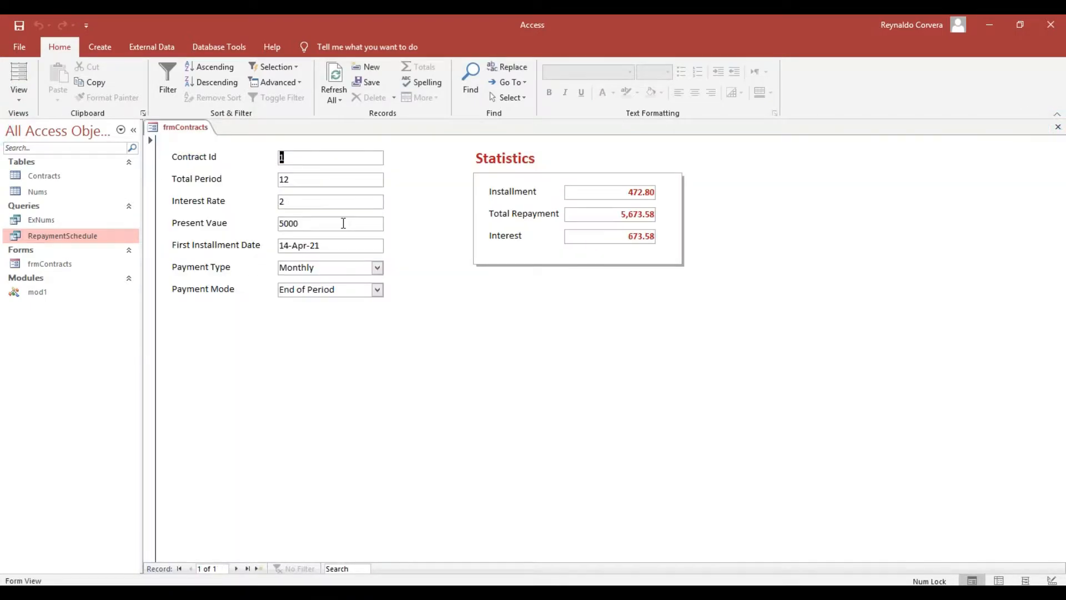
- Change the contract's Total Period to 3, refresh the form, and check the resulting RepaymentSchedule query before closing it
{"action": "left_click", "coordinate": [288, 179]}
{"action": "key", "text": "BackSpace"}
{"action": "key", "text": "BackSpace"}
{"action": "key", "text": "Tab"}
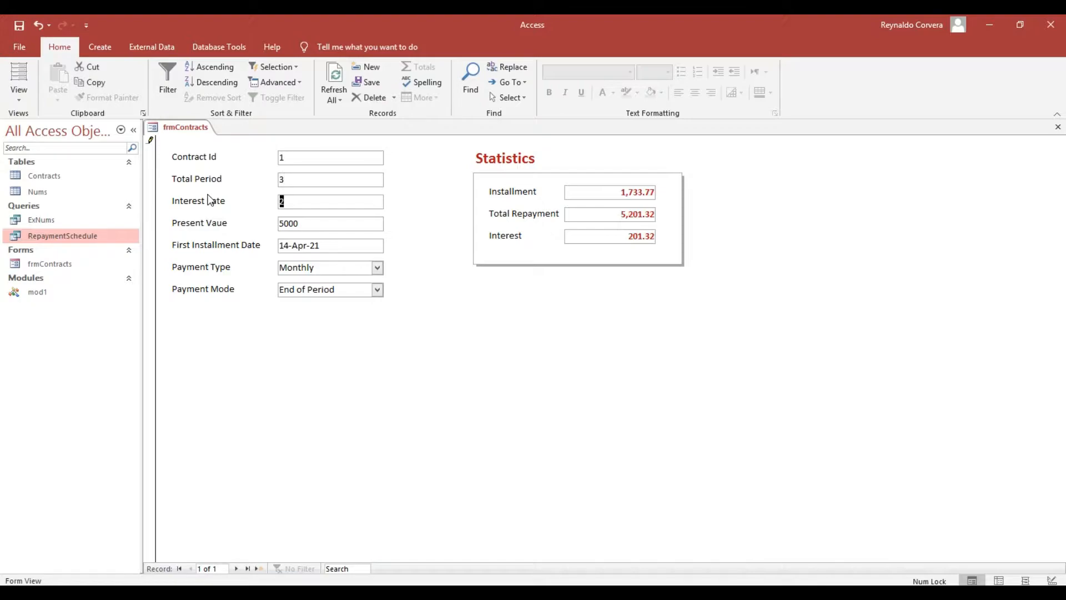
{"action": "key", "text": "F5"}
{"action": "double_click", "coordinate": [80, 237]}
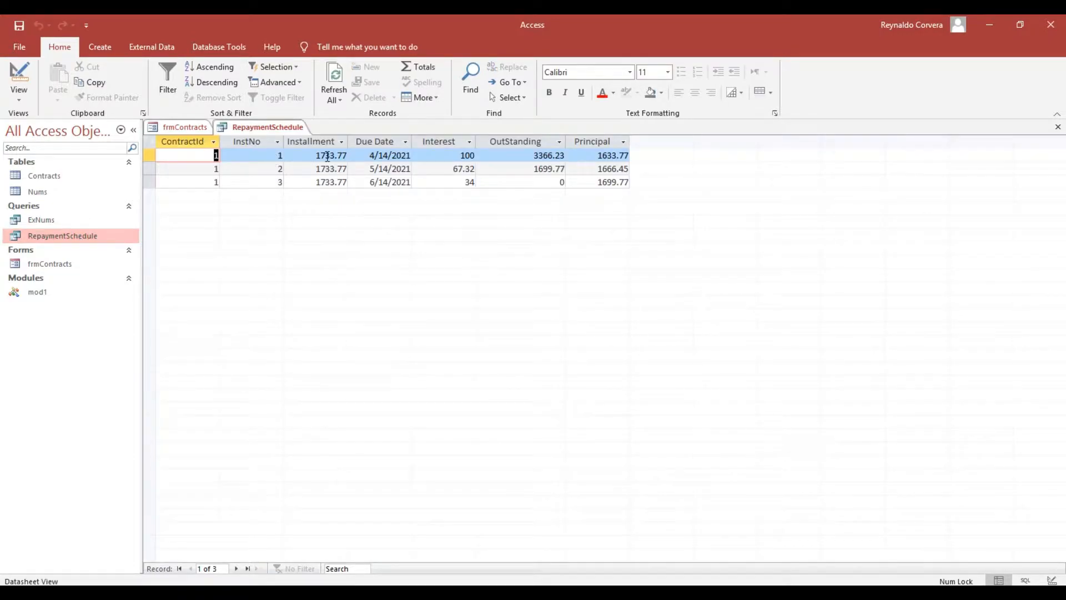
{"action": "left_click", "coordinate": [1058, 127]}
- Set the contract's Total Period back to 12, save the record, and view the updated RepaymentSchedule query before closing it
{"action": "left_click", "coordinate": [296, 205]}
{"action": "left_click", "coordinate": [346, 177]}
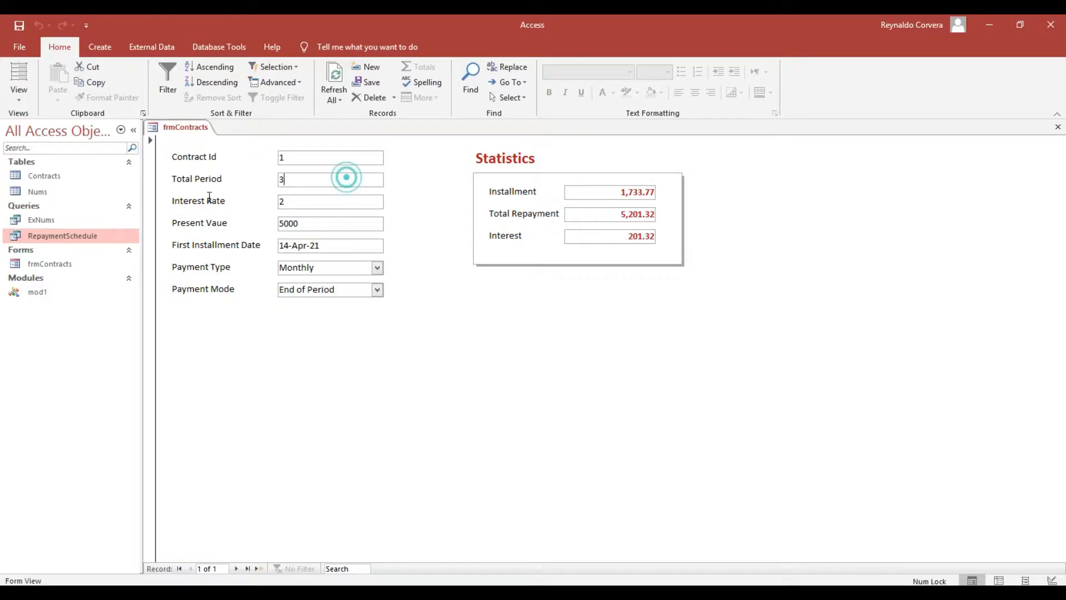
{"action": "type", "text": "12"}
{"action": "key", "text": "Tab"}
{"action": "left_click", "coordinate": [172, 209]}
{"action": "double_click", "coordinate": [75, 237]}
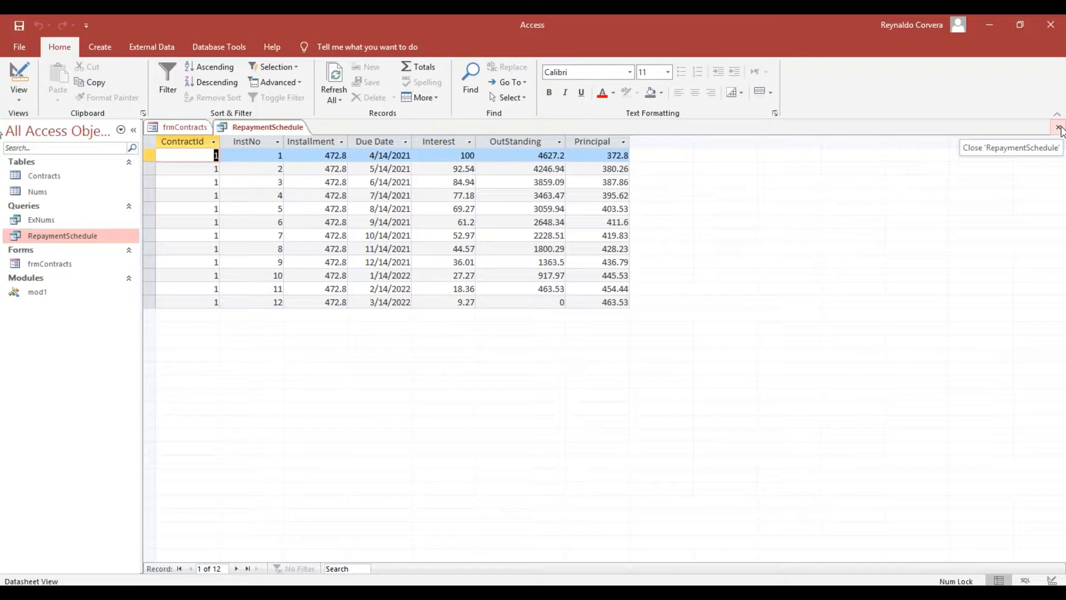
{"action": "left_click", "coordinate": [1059, 128]}
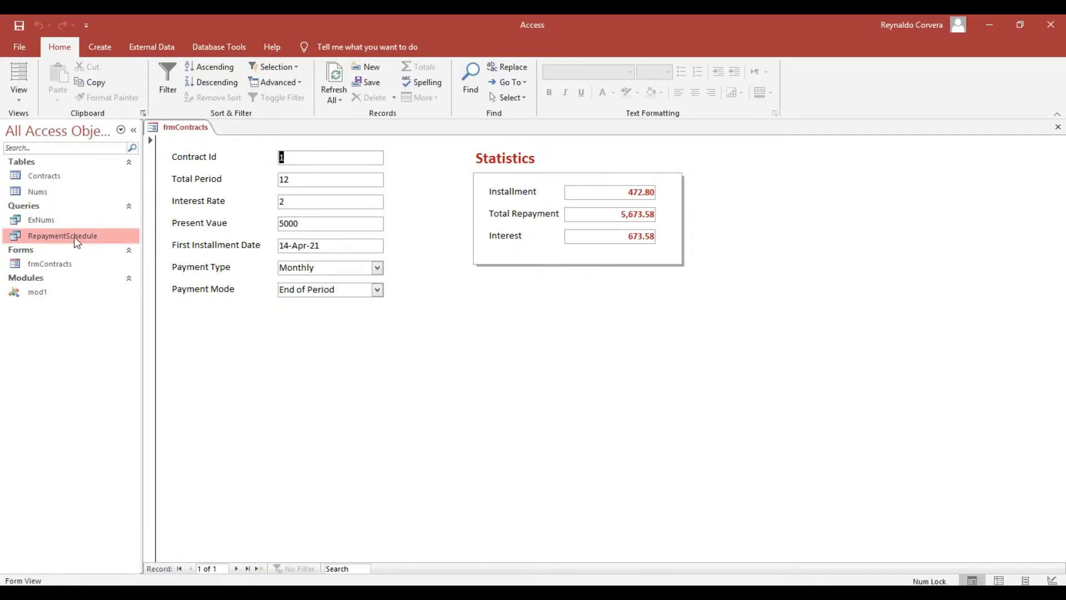
- Reopen the RepaymentSchedule query to compare its rows with the current contract on frmContracts, and close it again
{"action": "left_click", "coordinate": [318, 159]}
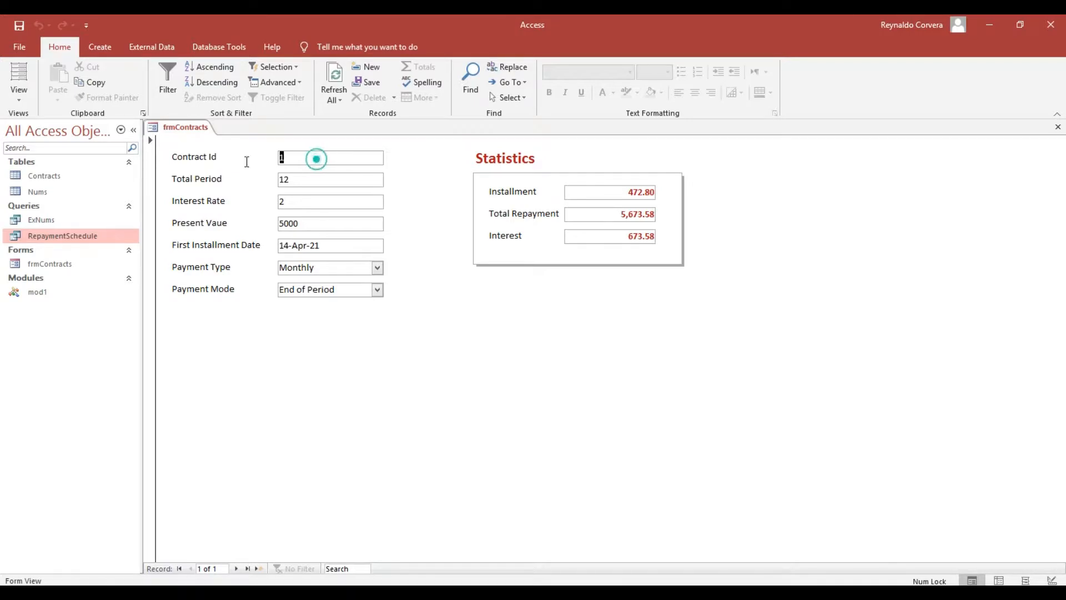
{"action": "double_click", "coordinate": [86, 236]}
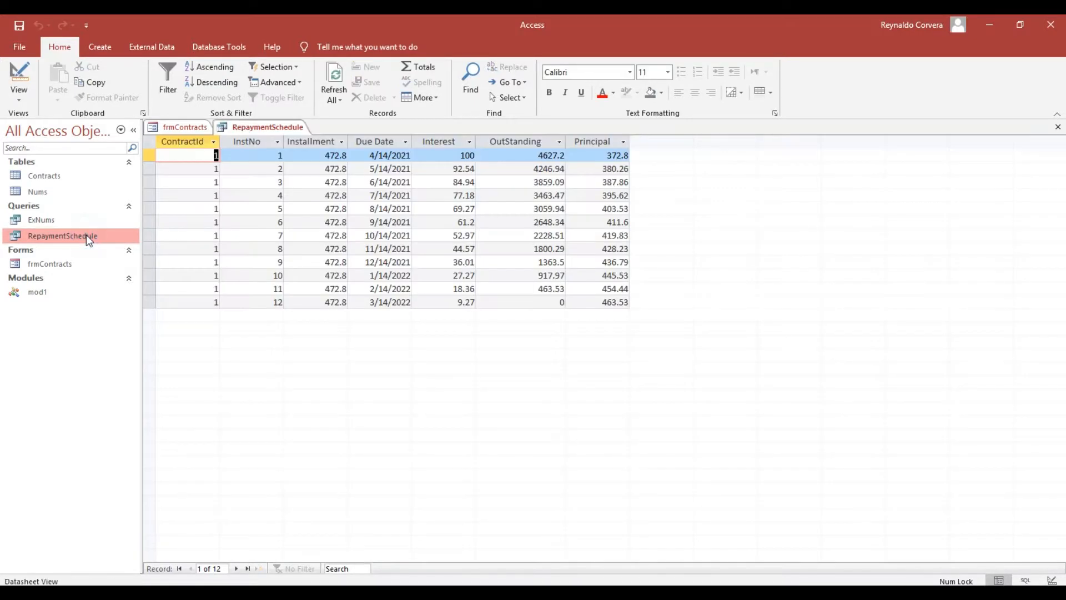
{"action": "left_click", "coordinate": [1058, 129]}
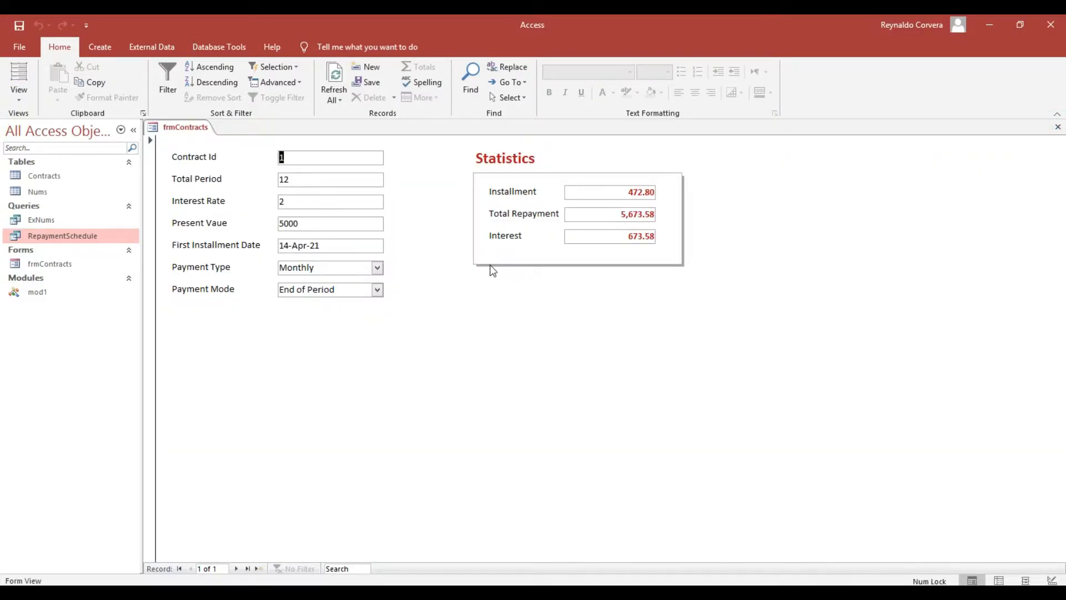
{"action": "double_click", "coordinate": [80, 239]}
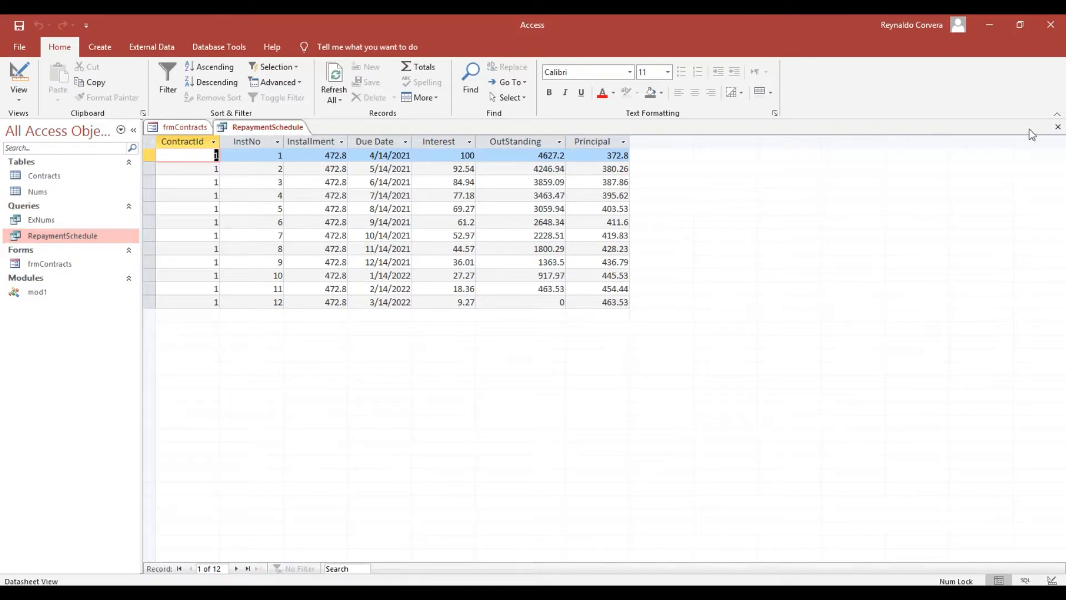
{"action": "left_click", "coordinate": [1057, 127]}
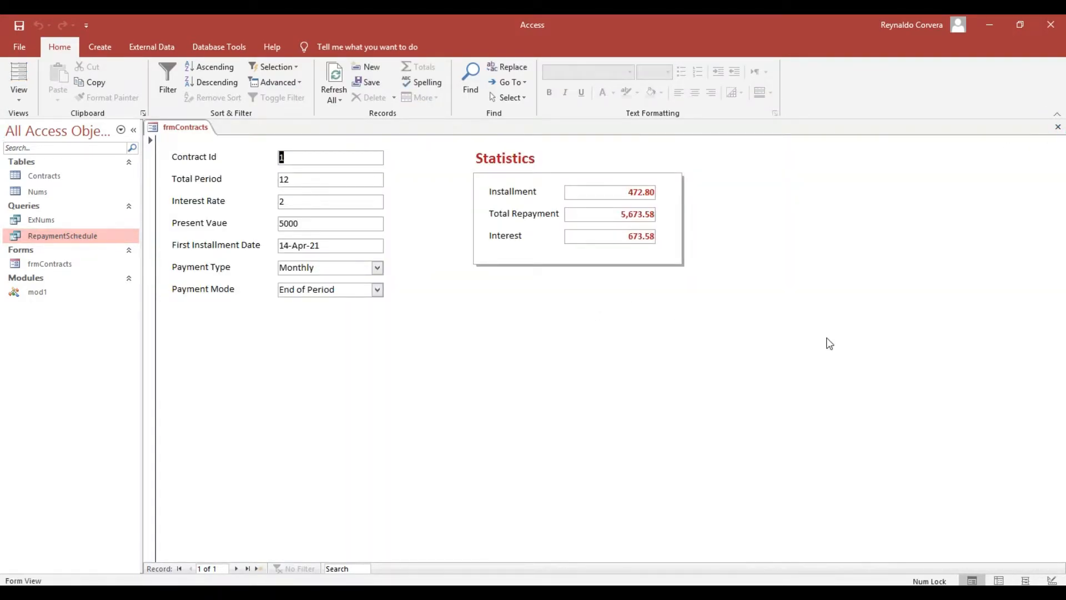
{"action": "left_click", "coordinate": [57, 237]}
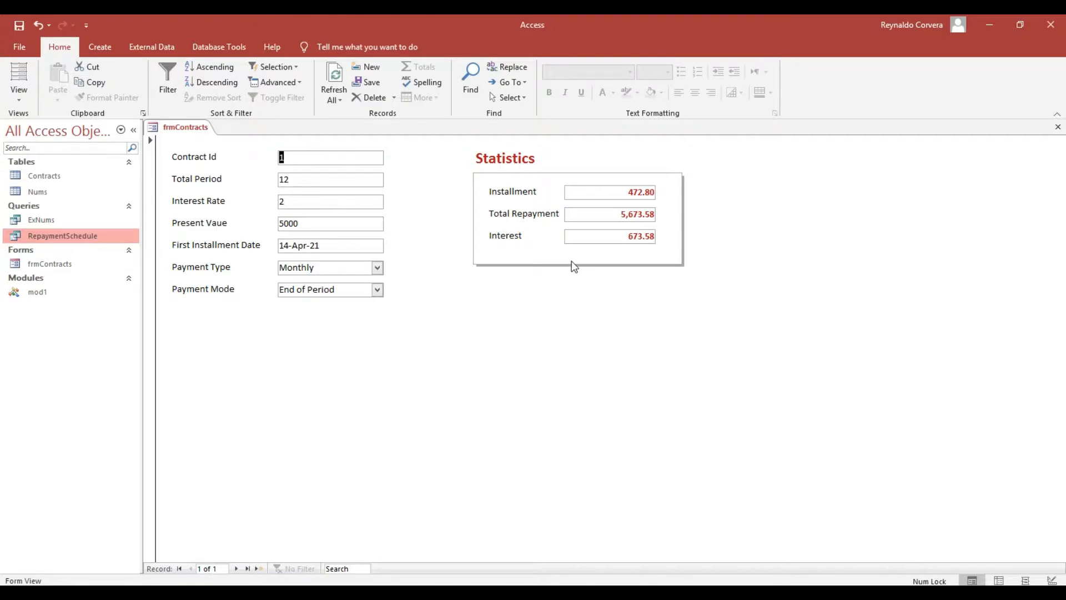
{"action": "left_click", "coordinate": [520, 264]}
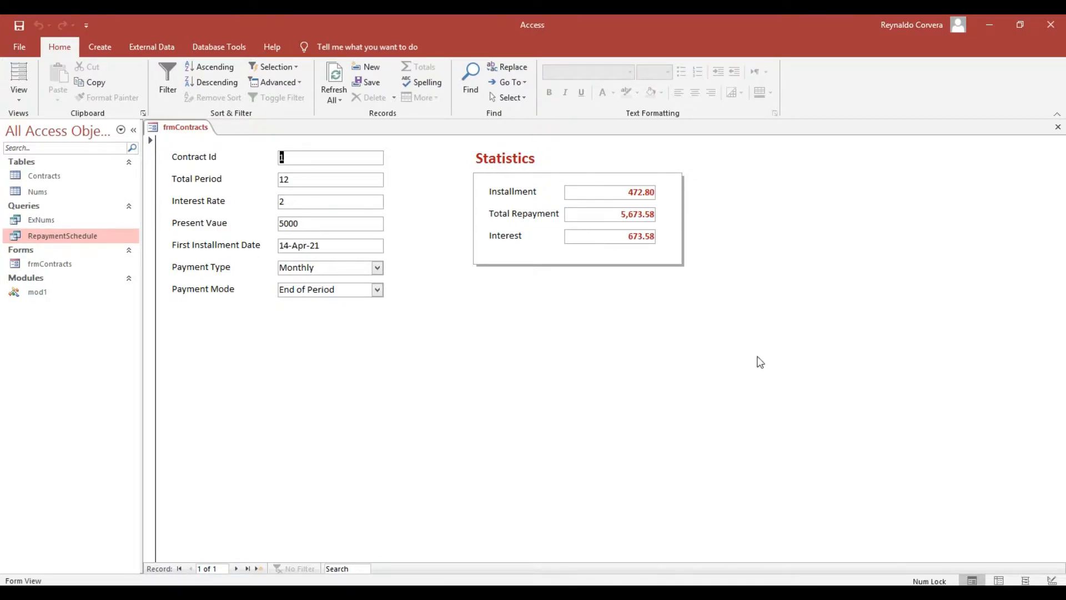
- Switch frmContracts to Design View and close the form
{"action": "right_click", "coordinate": [435, 293]}
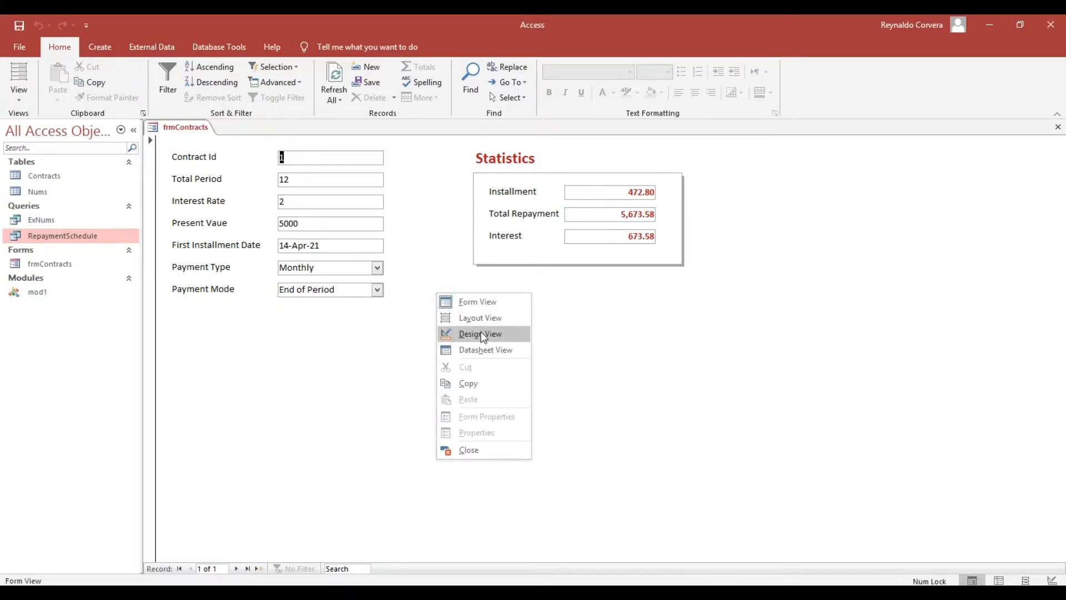
{"action": "left_click", "coordinate": [477, 333]}
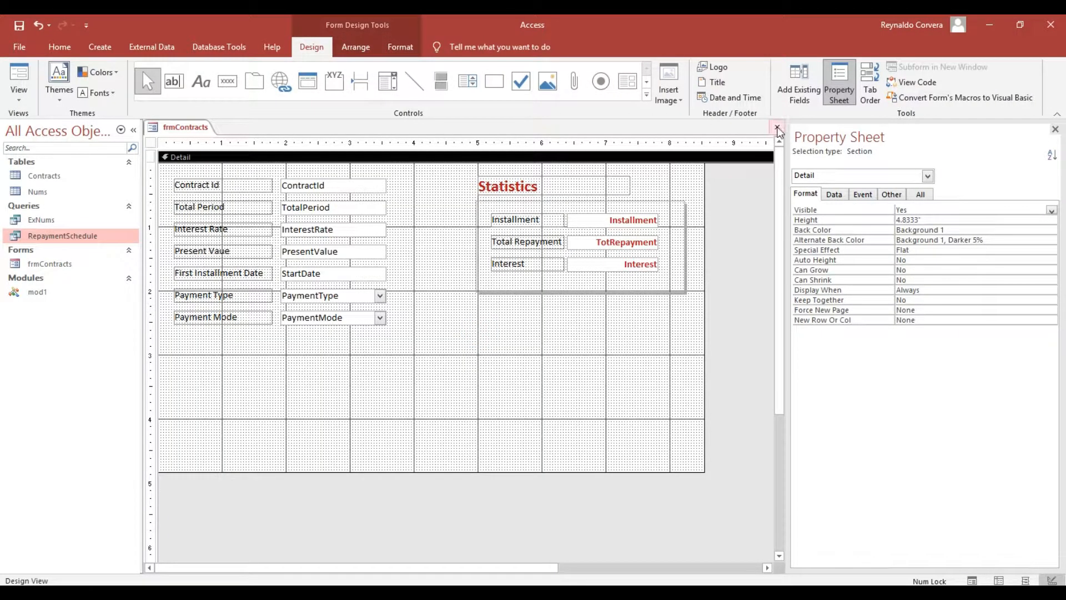
{"action": "left_click", "coordinate": [777, 127]}
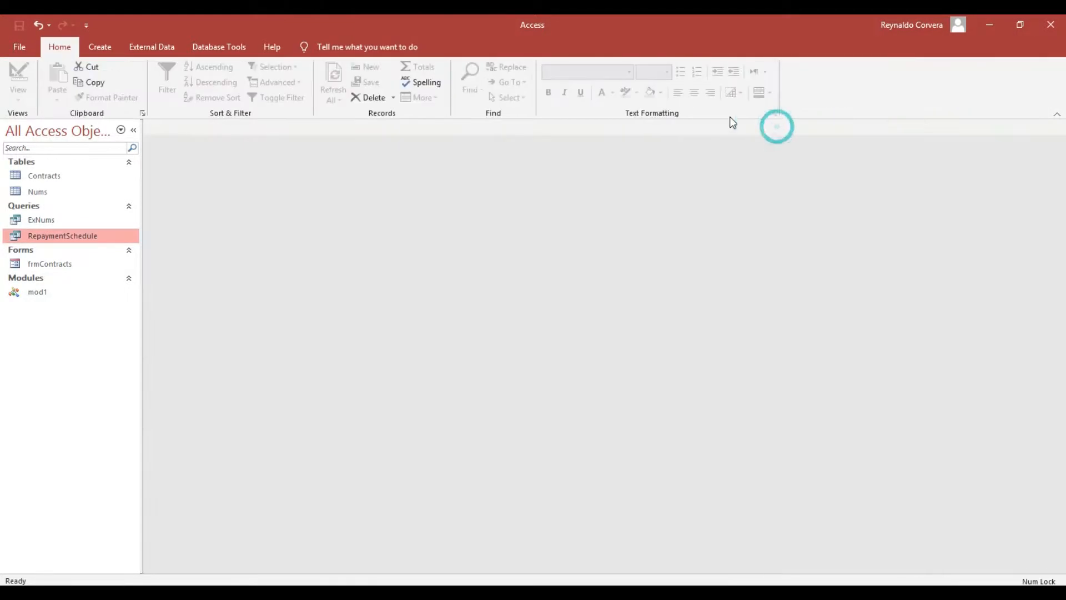
- Create a Multiple Items form based on the RepaymentSchedule query
{"action": "double_click", "coordinate": [89, 237]}
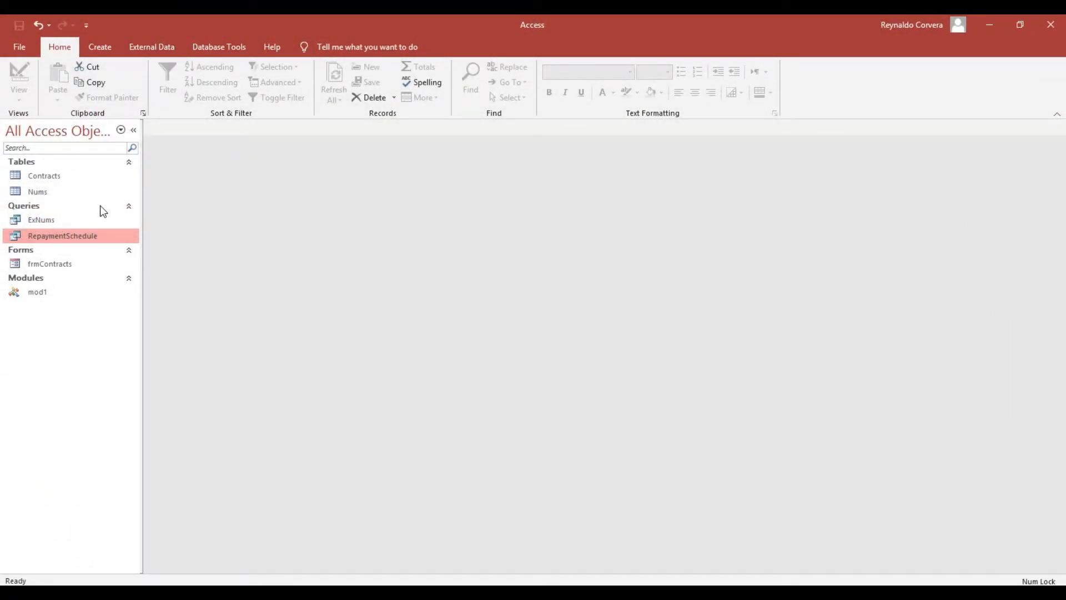
{"action": "left_click", "coordinate": [51, 236]}
{"action": "left_click", "coordinate": [109, 48]}
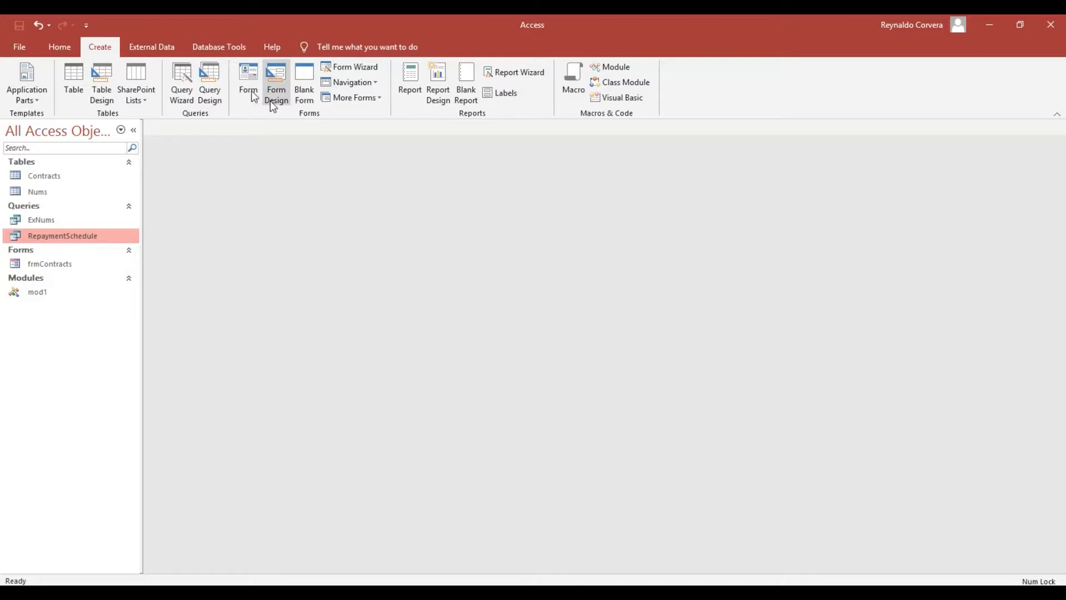
{"action": "left_click", "coordinate": [342, 99]}
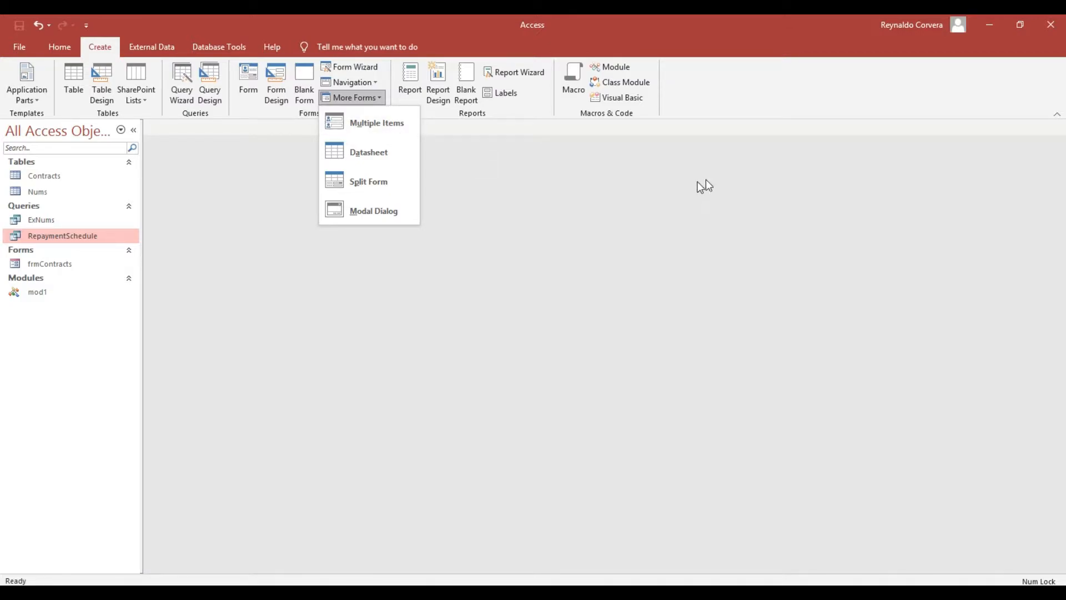
{"action": "left_click", "coordinate": [366, 125]}
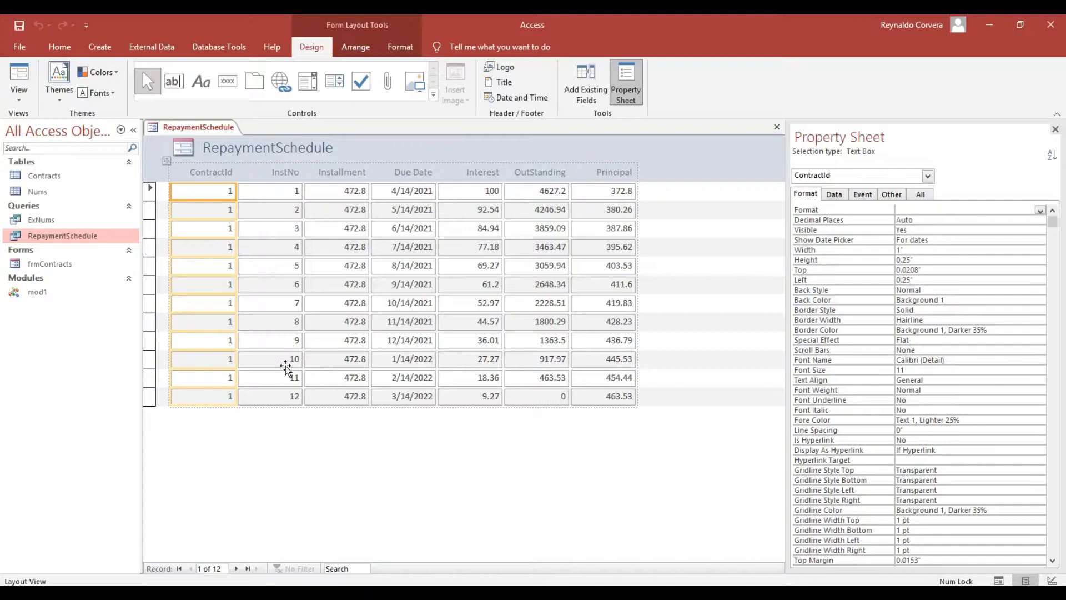
- In Design View, set the ContractId label and text box to Visible No and Width 0", and check the result in Form View
{"action": "right_click", "coordinate": [189, 128]}
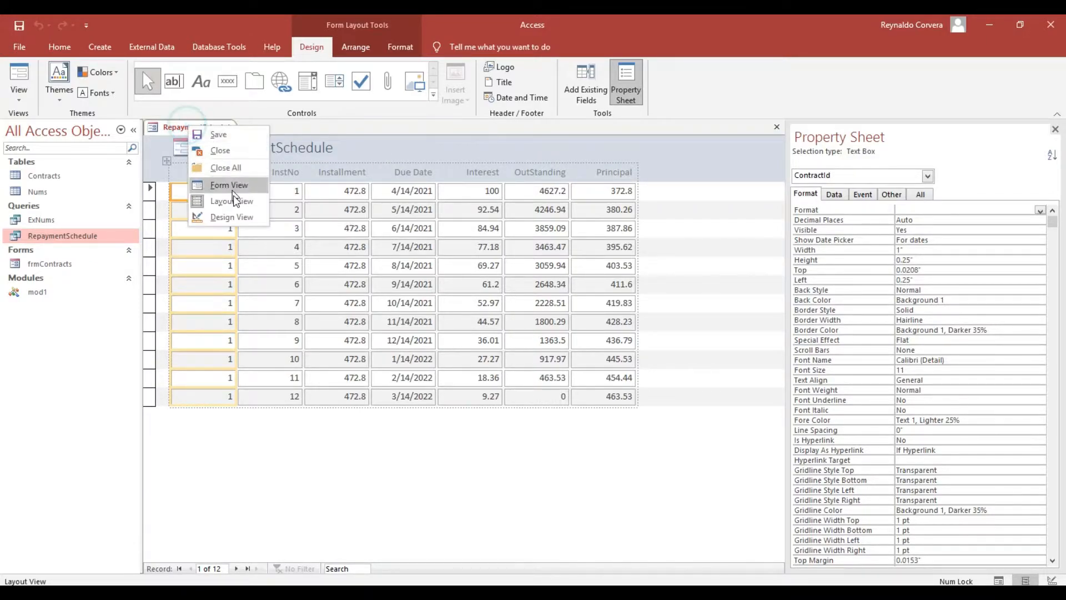
{"action": "left_click", "coordinate": [238, 223]}
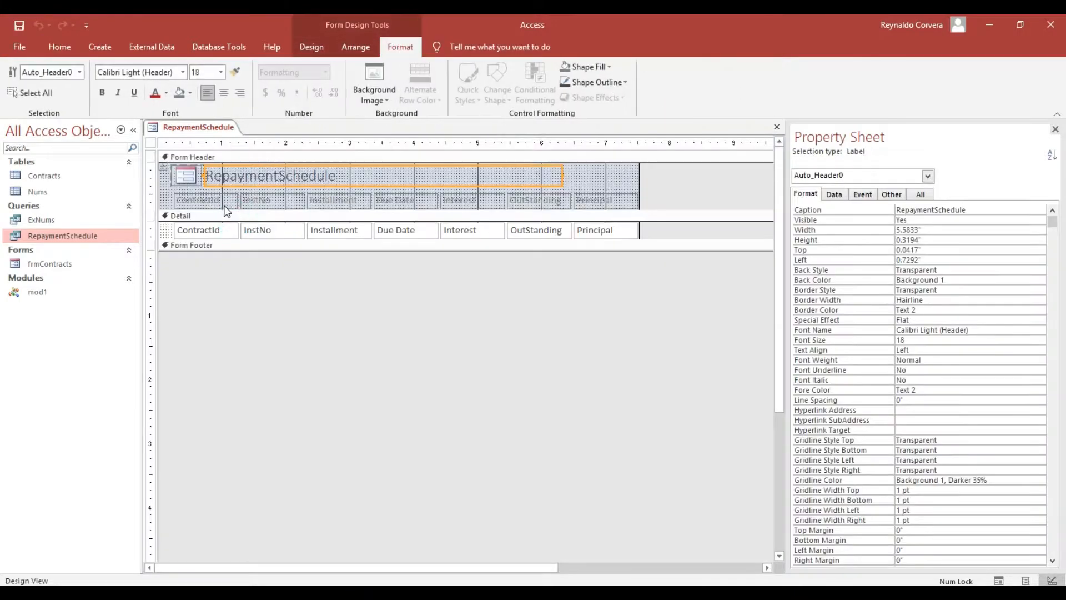
{"action": "left_click_drag", "start_coordinate": [200, 297], "coordinate": [192, 203]}
{"action": "double_click", "coordinate": [929, 210]}
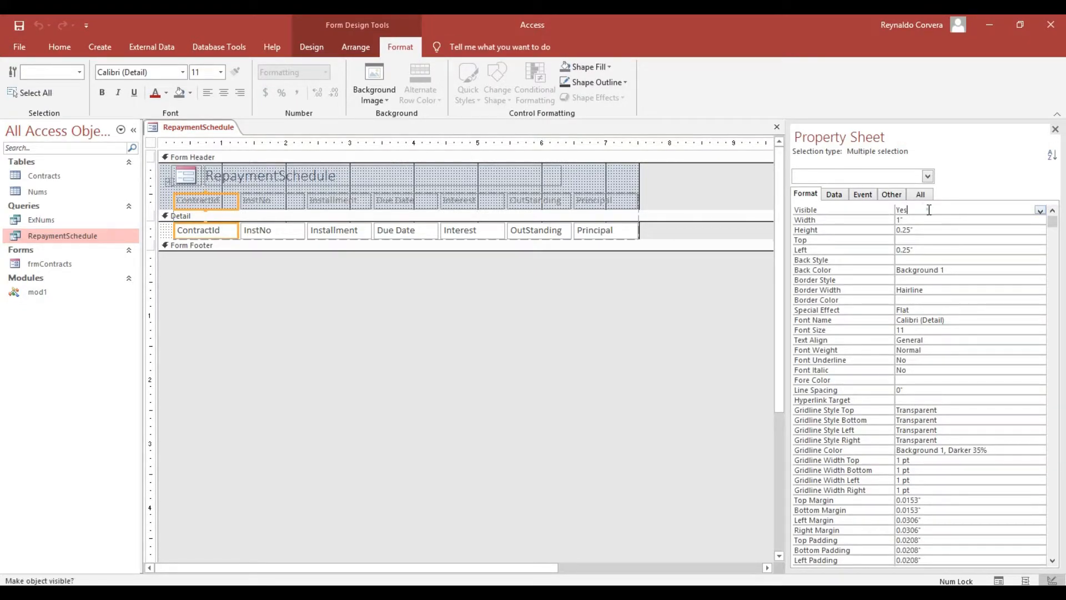
{"action": "left_click", "coordinate": [821, 221]}
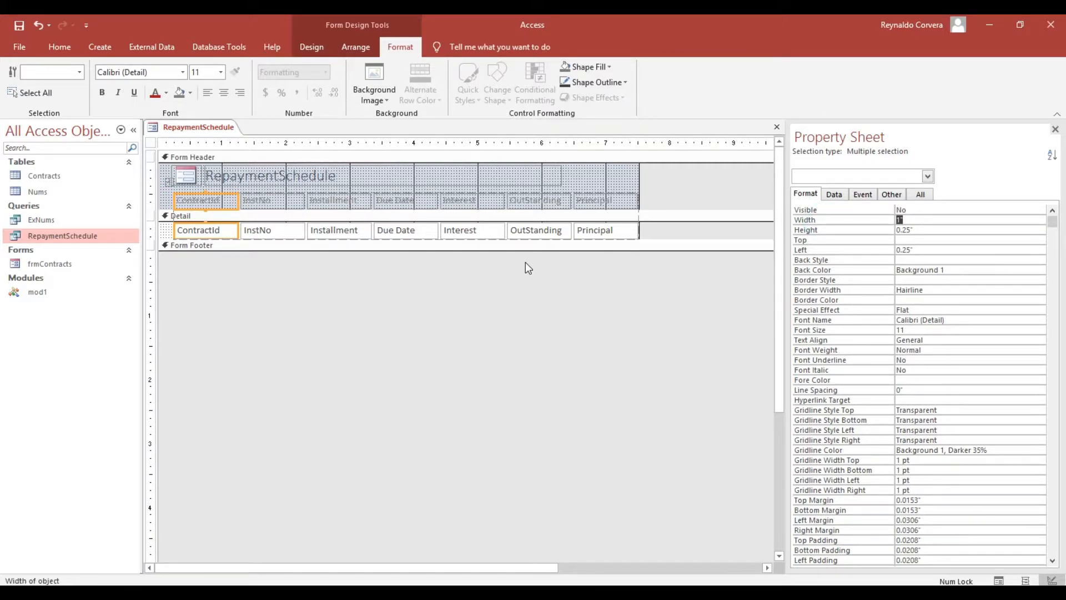
{"action": "key", "text": "Return"}
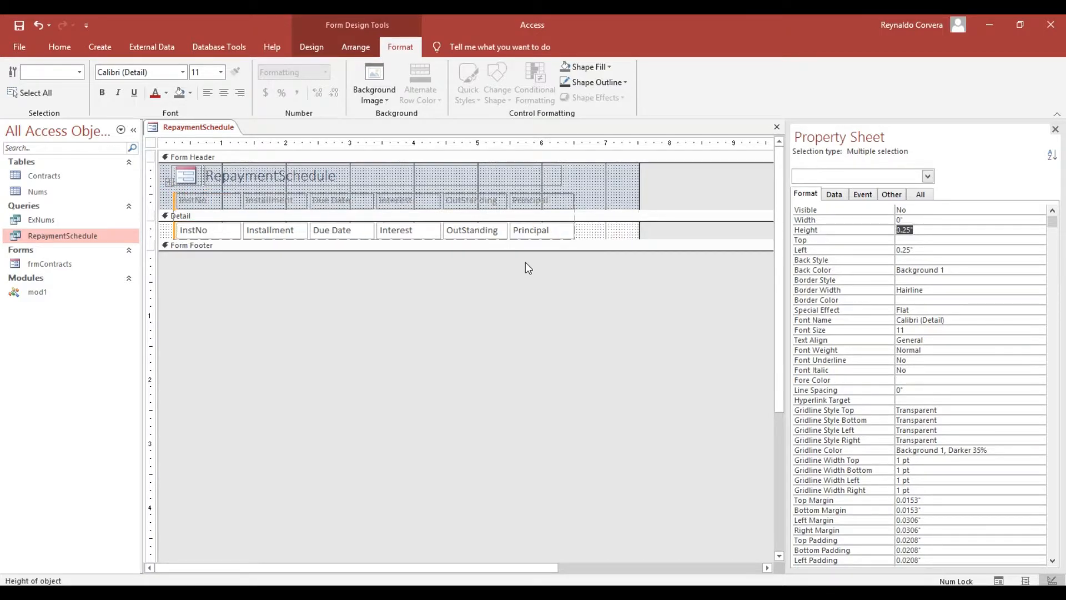
{"action": "left_click", "coordinate": [64, 47]}
{"action": "left_click", "coordinate": [22, 71]}
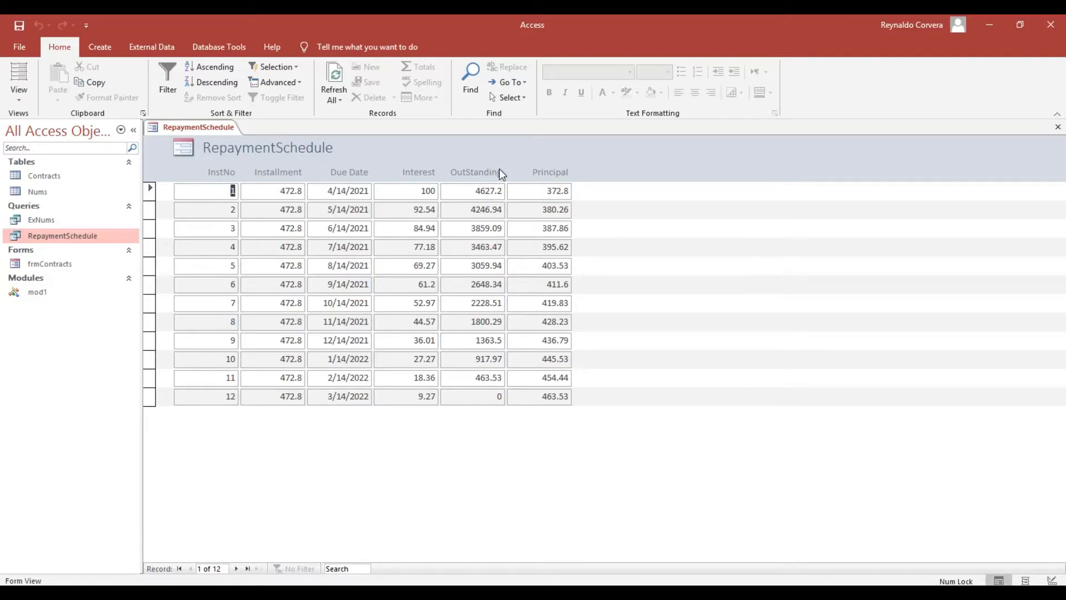
- Return to Design View and move the Principal label and text box ahead of the OutStanding column
{"action": "right_click", "coordinate": [594, 146]}
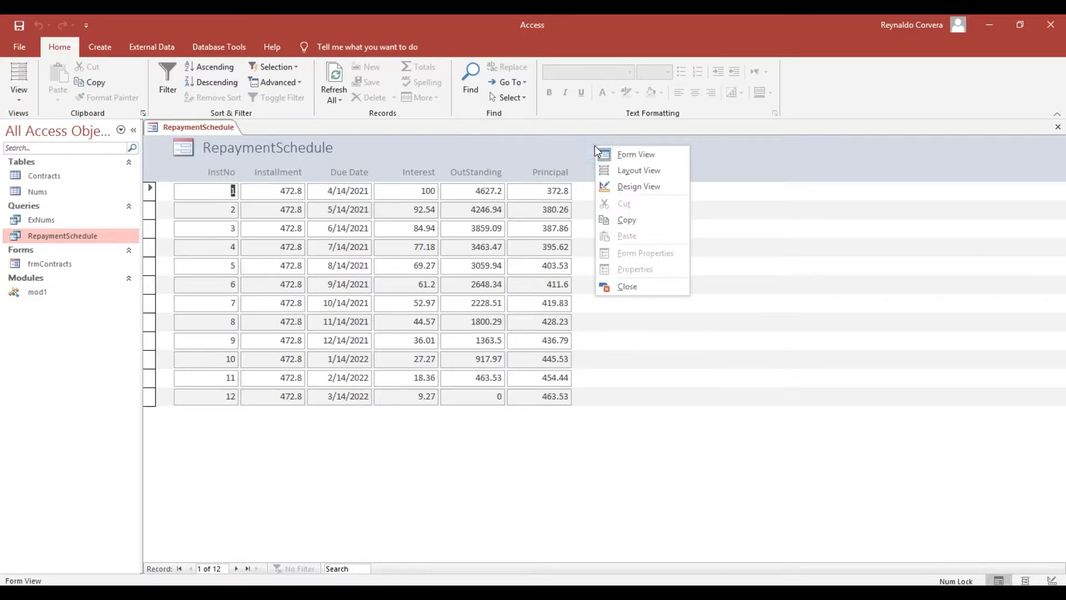
{"action": "left_click", "coordinate": [620, 190]}
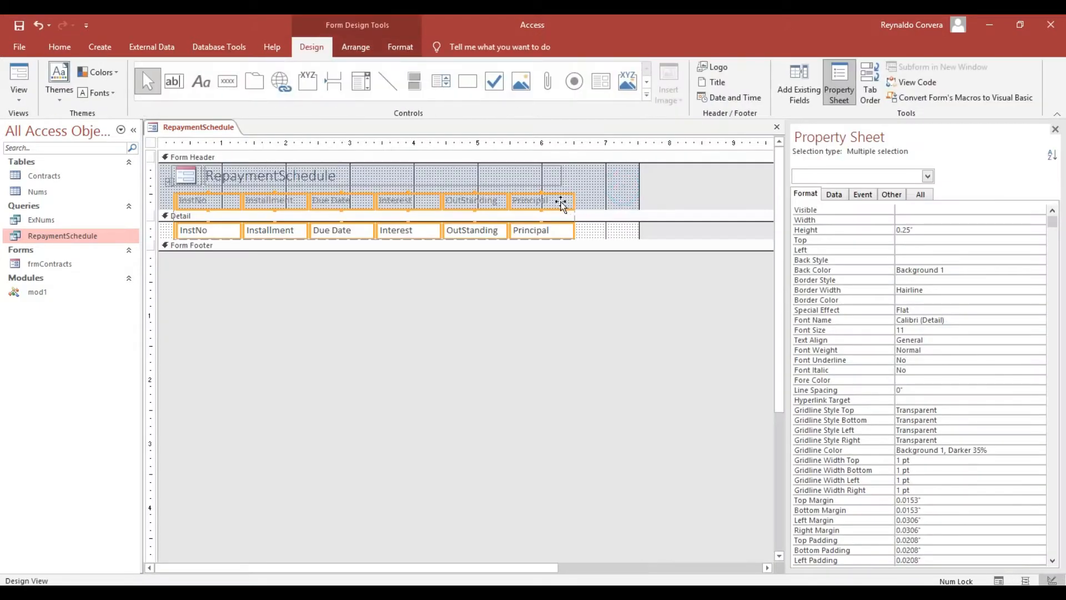
{"action": "left_click", "coordinate": [544, 201]}
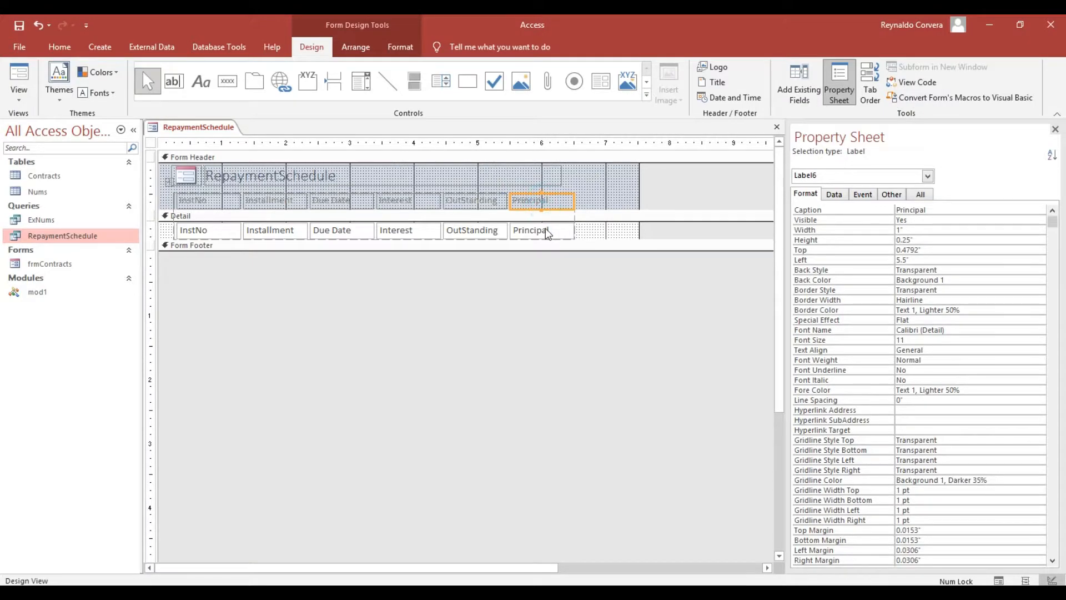
{"action": "left_click", "coordinate": [542, 229], "text": "shift"}
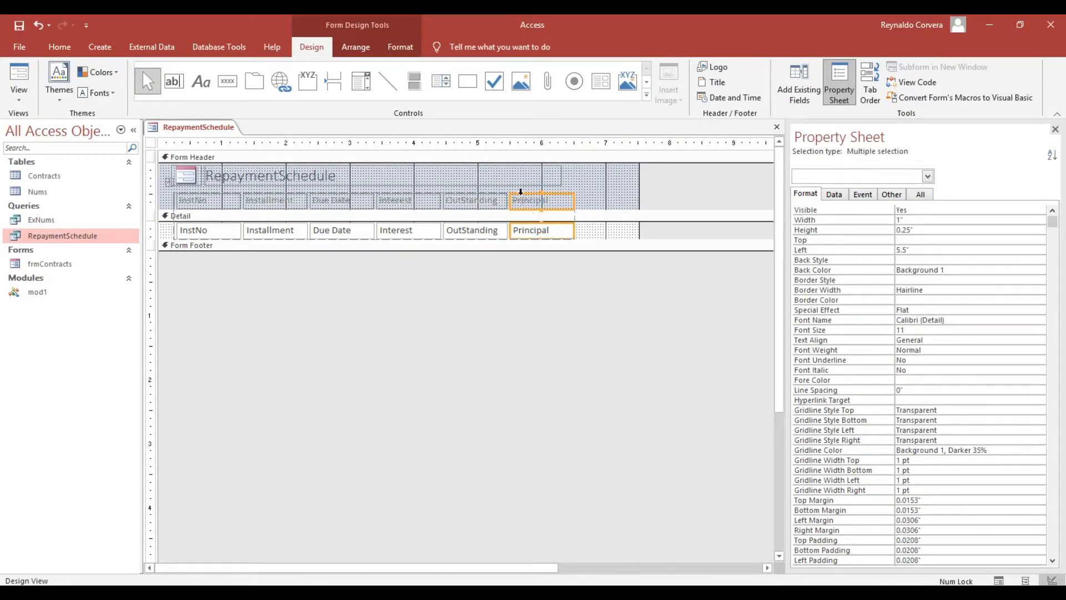
{"action": "left_click", "coordinate": [522, 198]}
{"action": "left_click_drag", "start_coordinate": [522, 198], "coordinate": [461, 201]}
- Center the text of the InstNo header label and its detail text box
{"action": "left_click", "coordinate": [219, 201]}
{"action": "left_click_drag", "start_coordinate": [198, 309], "coordinate": [207, 204]}
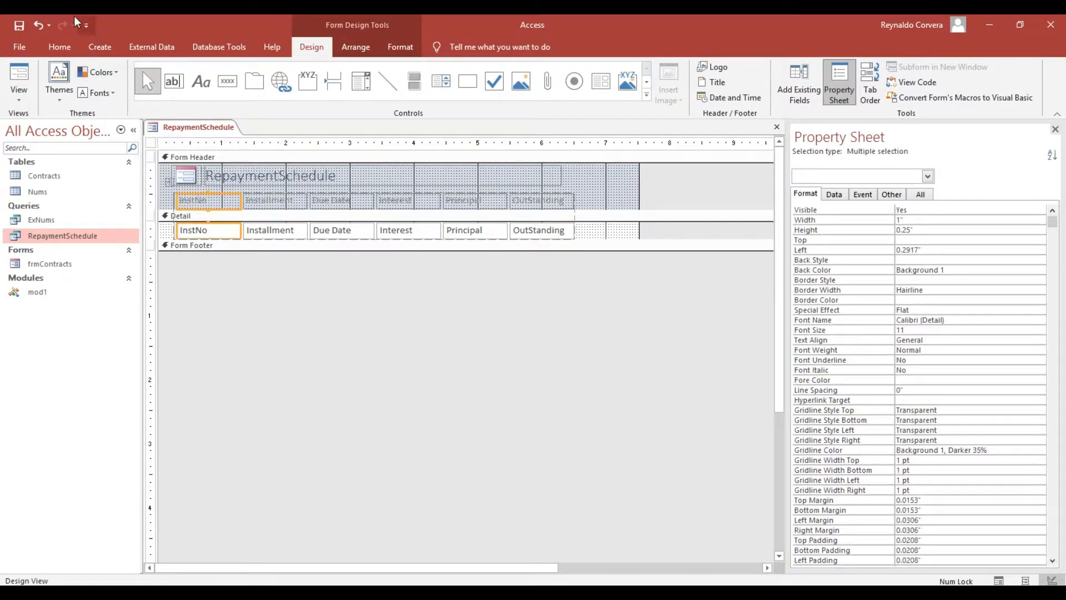
{"action": "left_click", "coordinate": [59, 47]}
{"action": "left_click", "coordinate": [694, 92]}
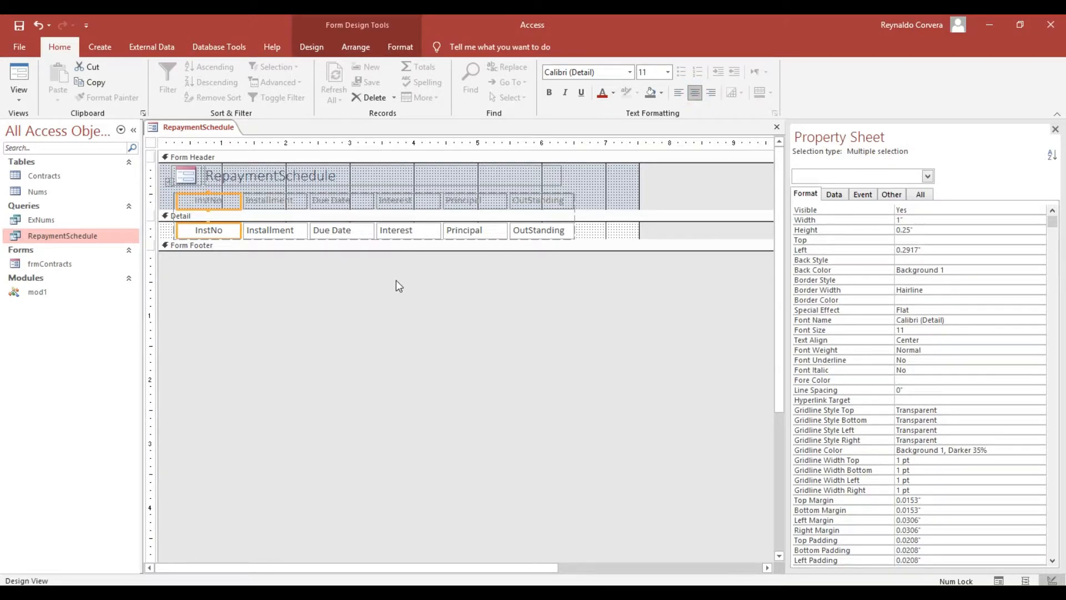
- Center the text of the labels and text boxes in the Installment through OutStanding columns
{"action": "left_click", "coordinate": [264, 290]}
{"action": "left_click_drag", "start_coordinate": [259, 300], "coordinate": [334, 199]}
{"action": "left_click", "coordinate": [320, 309]}
{"action": "left_click_drag", "start_coordinate": [258, 291], "coordinate": [340, 207]}
{"action": "left_click", "coordinate": [297, 268]}
{"action": "left_click_drag", "start_coordinate": [265, 282], "coordinate": [542, 201]}
{"action": "left_click", "coordinate": [694, 92]}
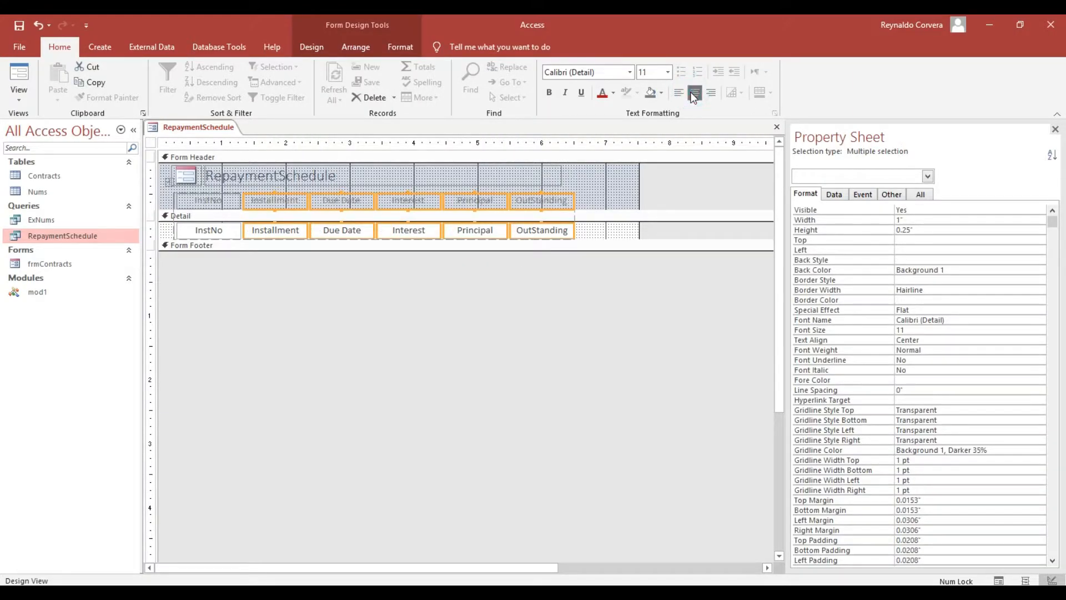
- Delete the RepaymentSchedule title and logo from the form header
{"action": "left_click", "coordinate": [599, 185]}
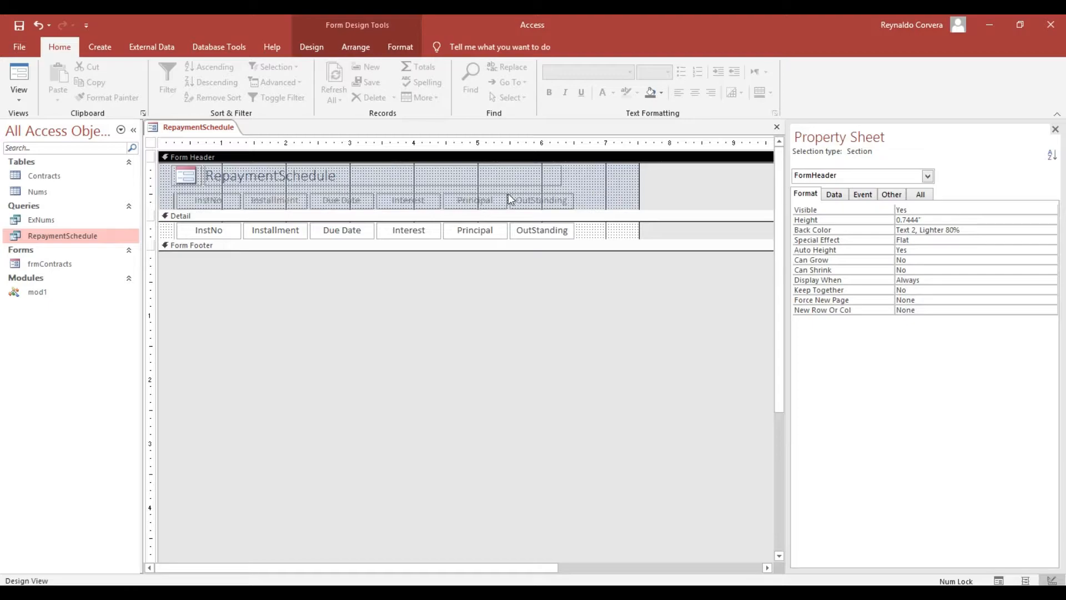
{"action": "left_click", "coordinate": [272, 176]}
{"action": "left_click", "coordinate": [162, 168]}
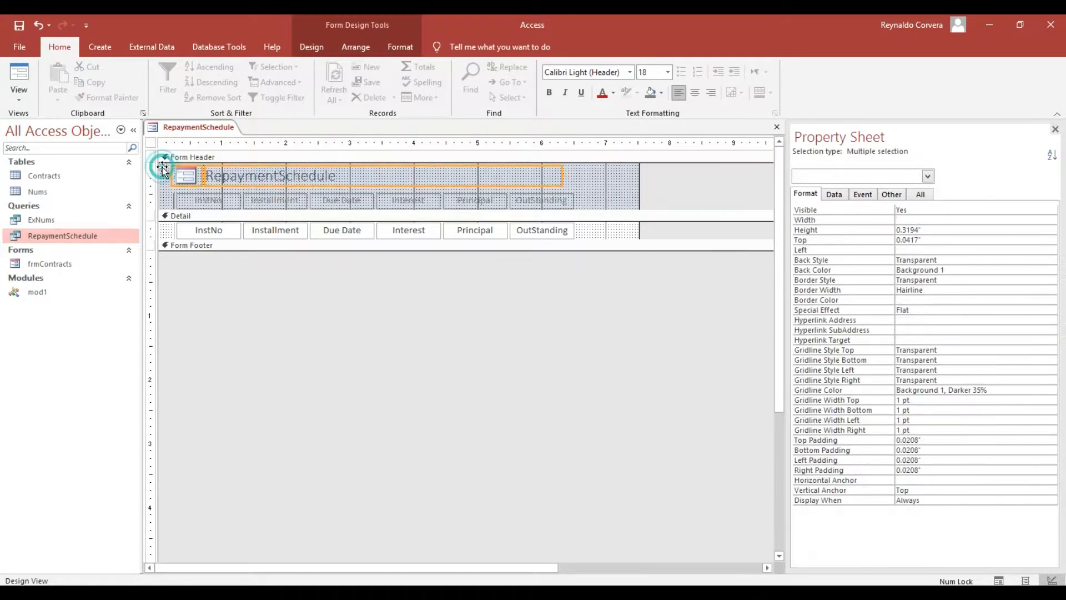
{"action": "key", "text": "Delete"}
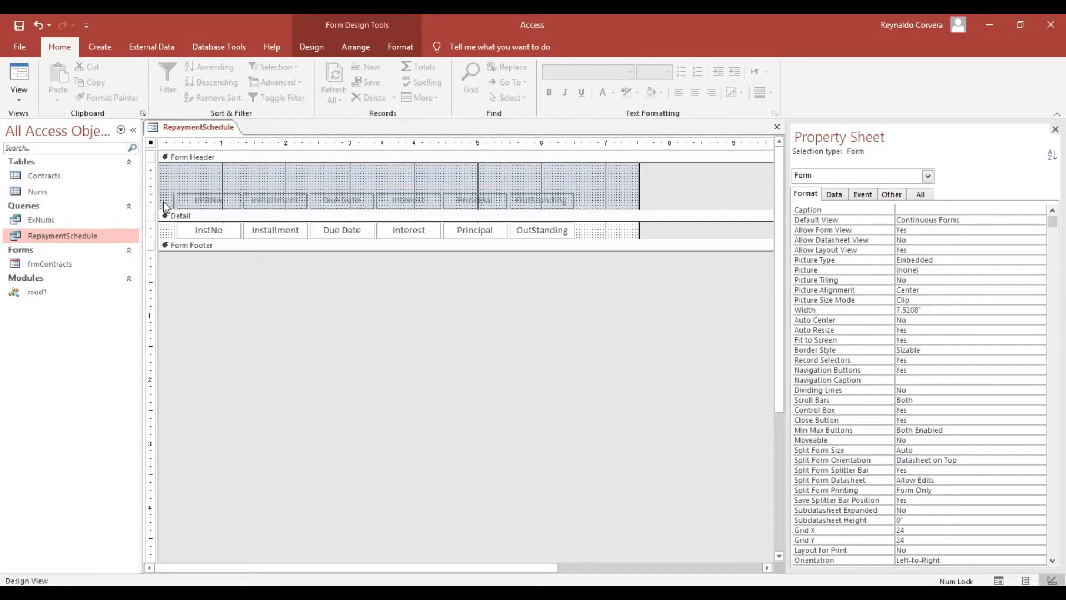
- Move the column labels to the top of the form header and shift the whole column layout to the form's left edge
{"action": "left_click", "coordinate": [157, 197]}
{"action": "left_click_drag", "start_coordinate": [265, 198], "coordinate": [265, 168]}
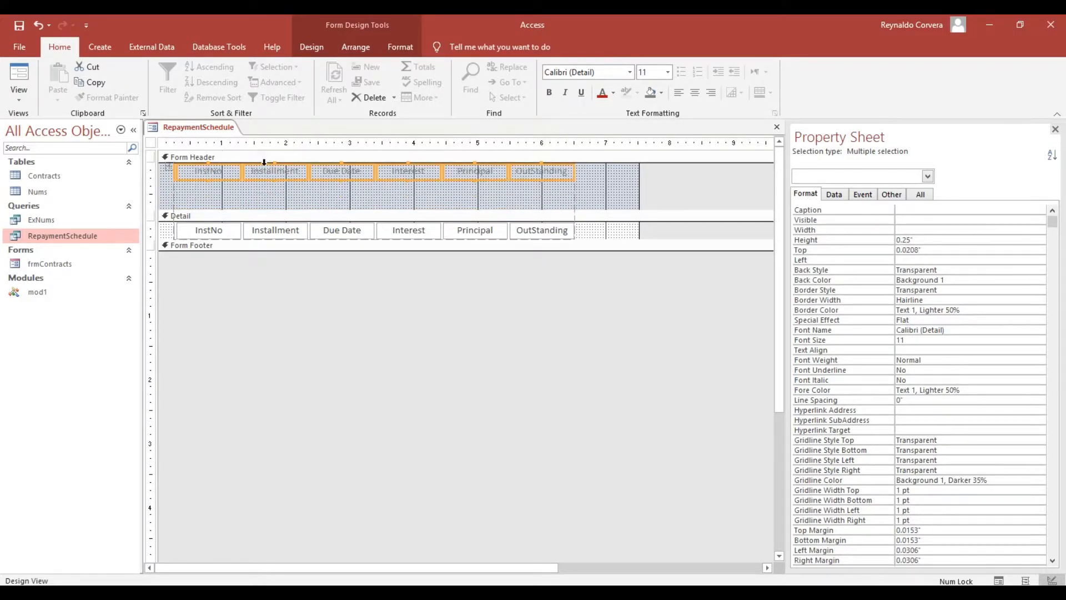
{"action": "left_click", "coordinate": [167, 166]}
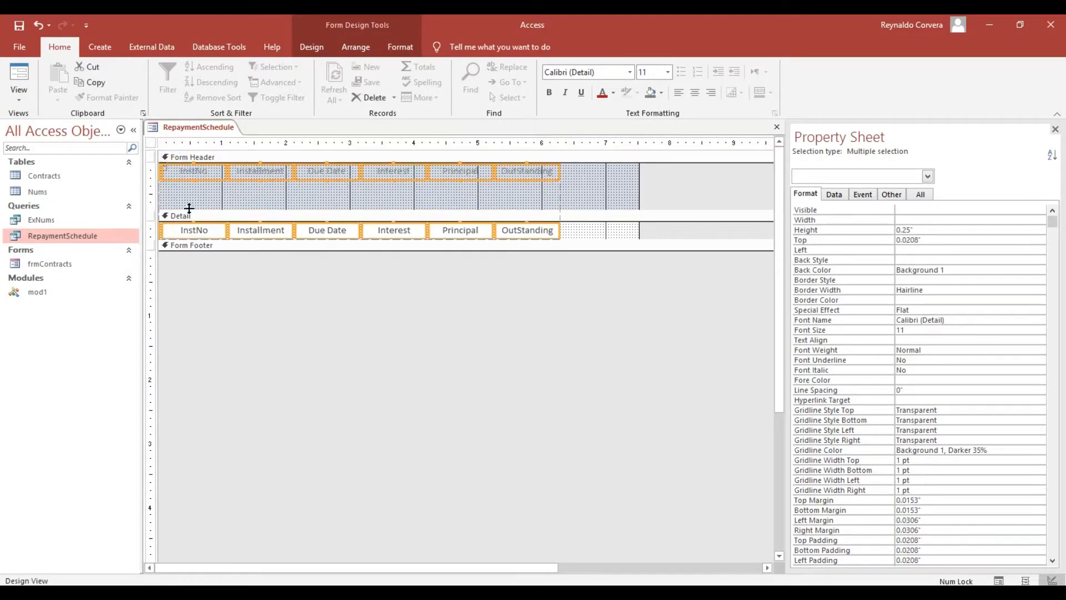
- Shrink the form header to about 0.29" high and narrow the form to about 6.29" so it fits the columns
{"action": "left_click", "coordinate": [192, 200]}
{"action": "left_click", "coordinate": [195, 208]}
{"action": "left_click_drag", "start_coordinate": [200, 166], "coordinate": [201, 167]}
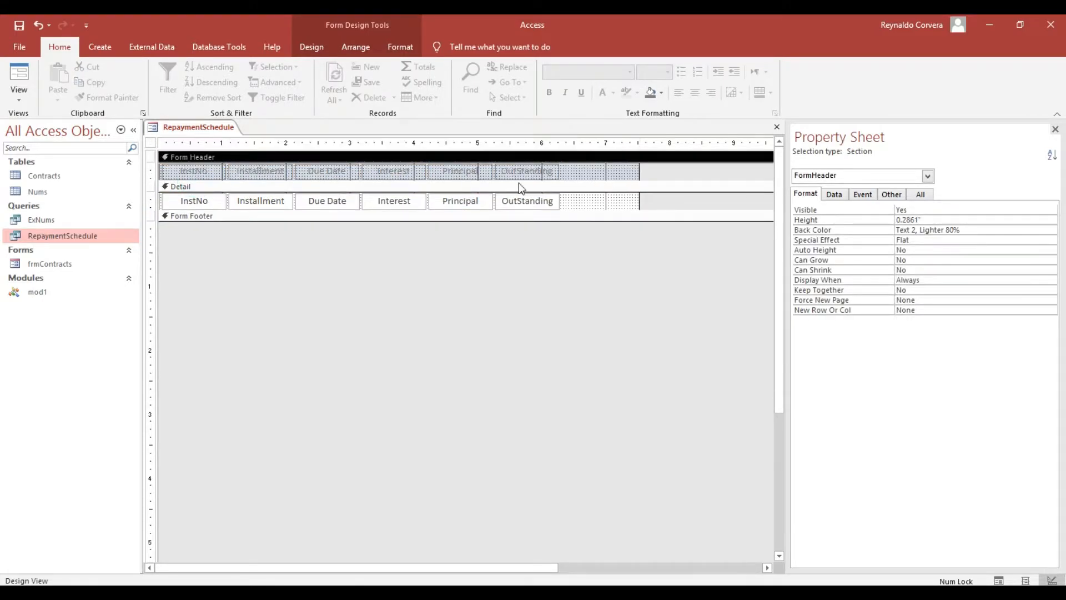
{"action": "left_click_drag", "start_coordinate": [639, 174], "coordinate": [545, 174]}
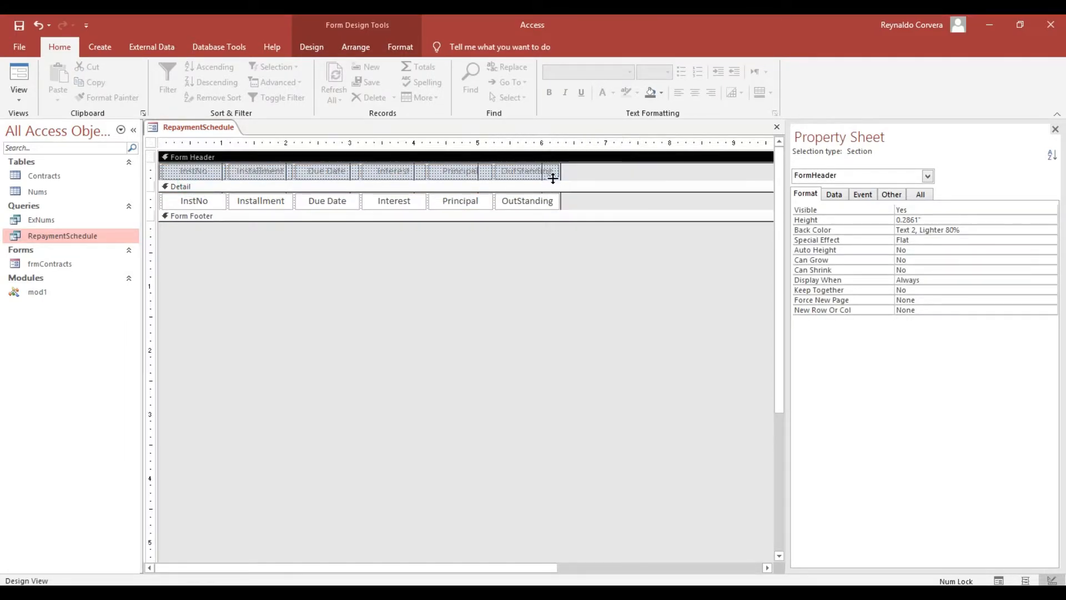
{"action": "mouse_move", "coordinate": [192, 190]}
{"action": "left_mouse_down"}
{"action": "mouse_move", "coordinate": [193, 212]}
{"action": "mouse_move", "coordinate": [190, 182]}
{"action": "left_mouse_up"}
- Format all header labels with the Automatic black font color and bold text
{"action": "left_click", "coordinate": [149, 169]}
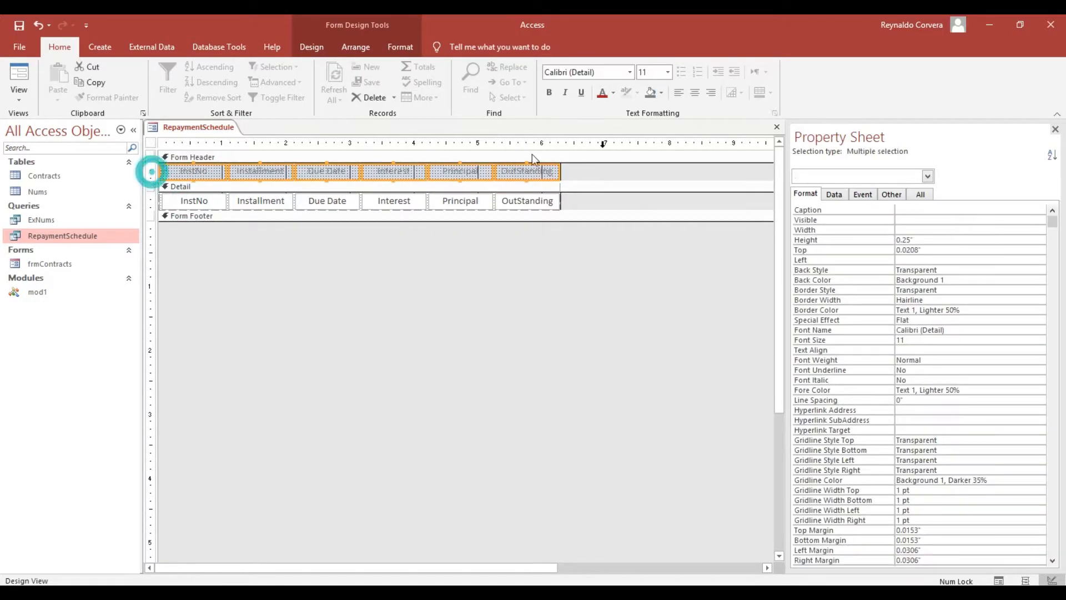
{"action": "left_click", "coordinate": [613, 93]}
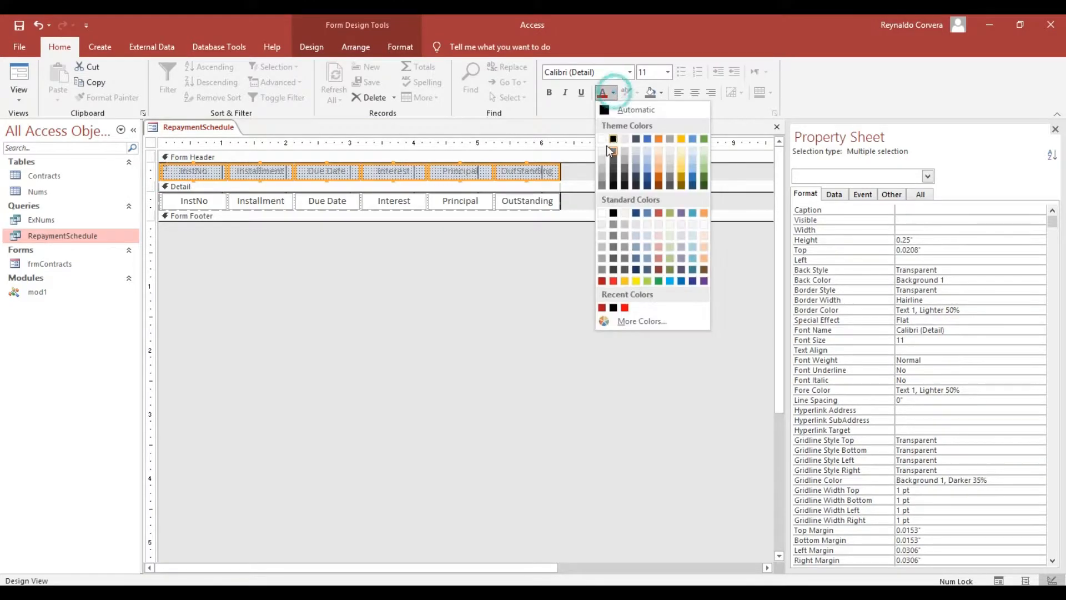
{"action": "left_click", "coordinate": [605, 112]}
{"action": "left_click", "coordinate": [549, 93]}
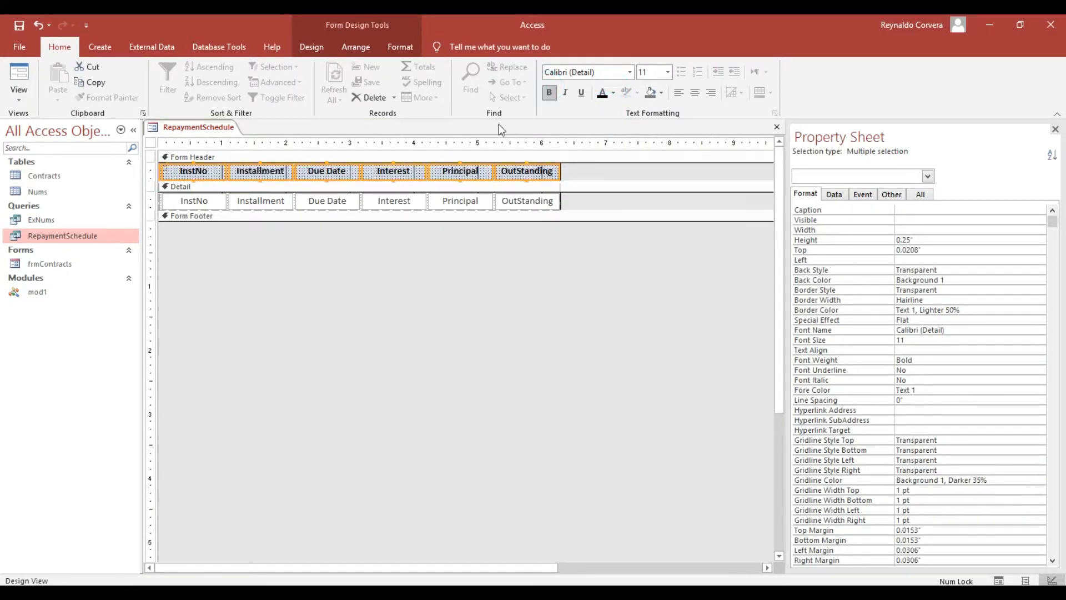
{"action": "left_click", "coordinate": [209, 245]}
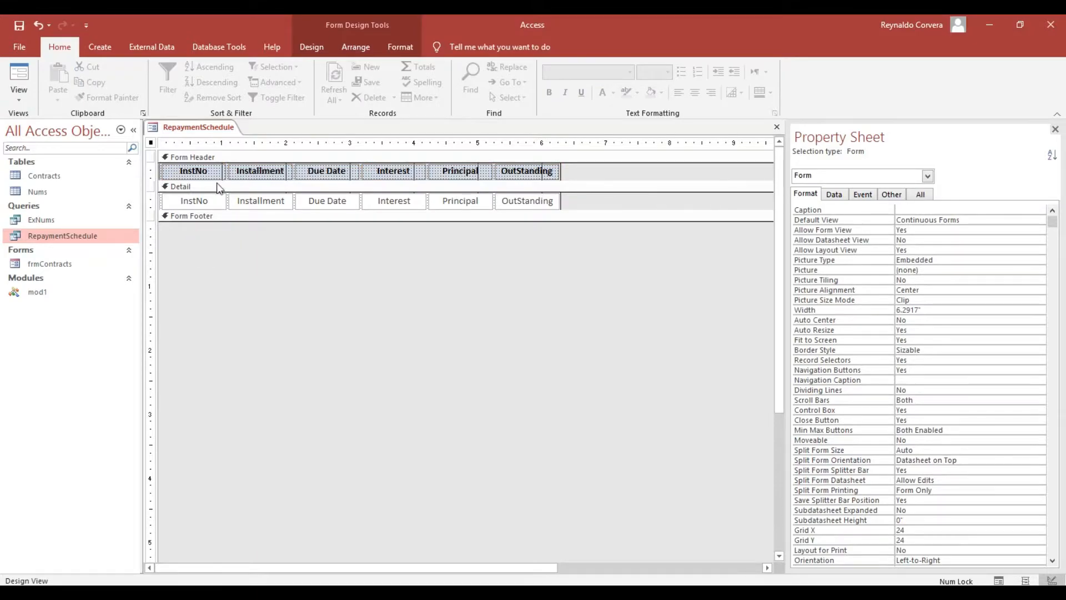
- Rename the InstNo header label as "Installment #" and widen its column to about 1.06"
{"action": "left_click", "coordinate": [193, 171]}
{"action": "double_click", "coordinate": [192, 171]}
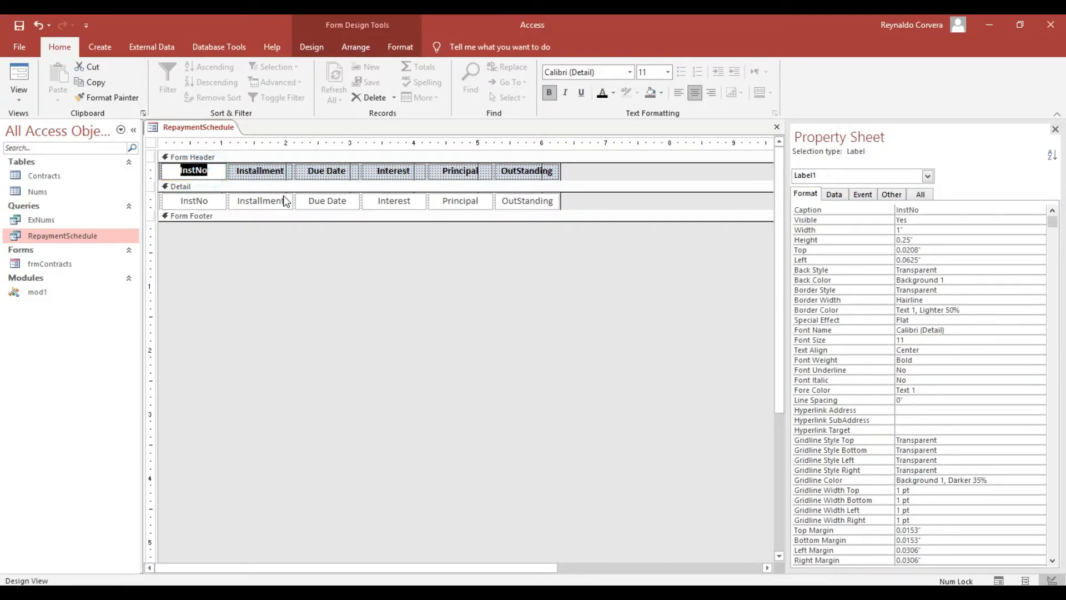
{"action": "type", "text": "Installment"}
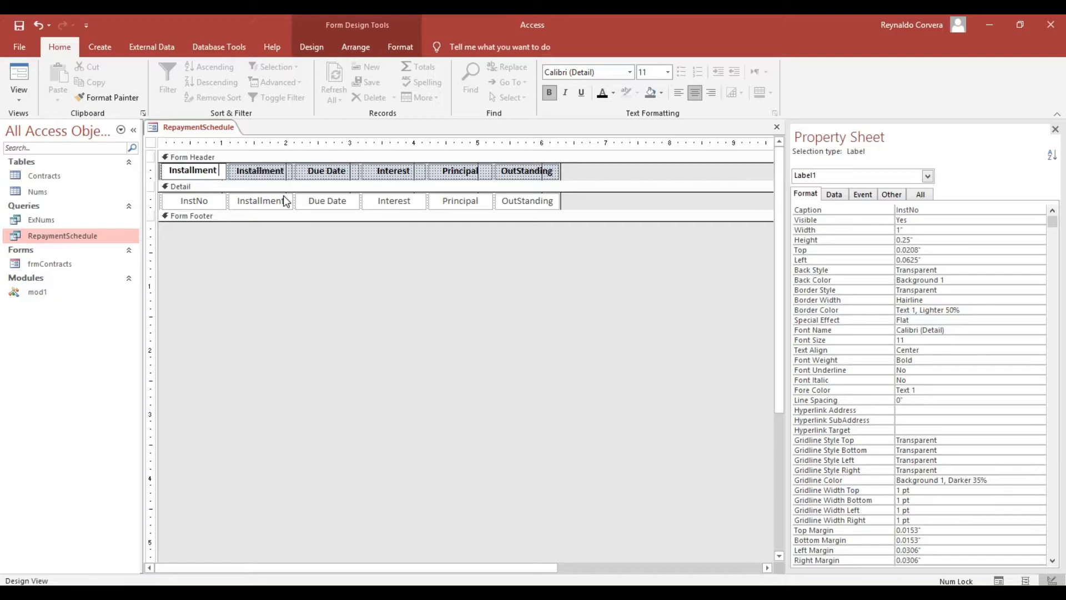
{"action": "type", "text": " #"}
{"action": "left_click", "coordinate": [322, 345]}
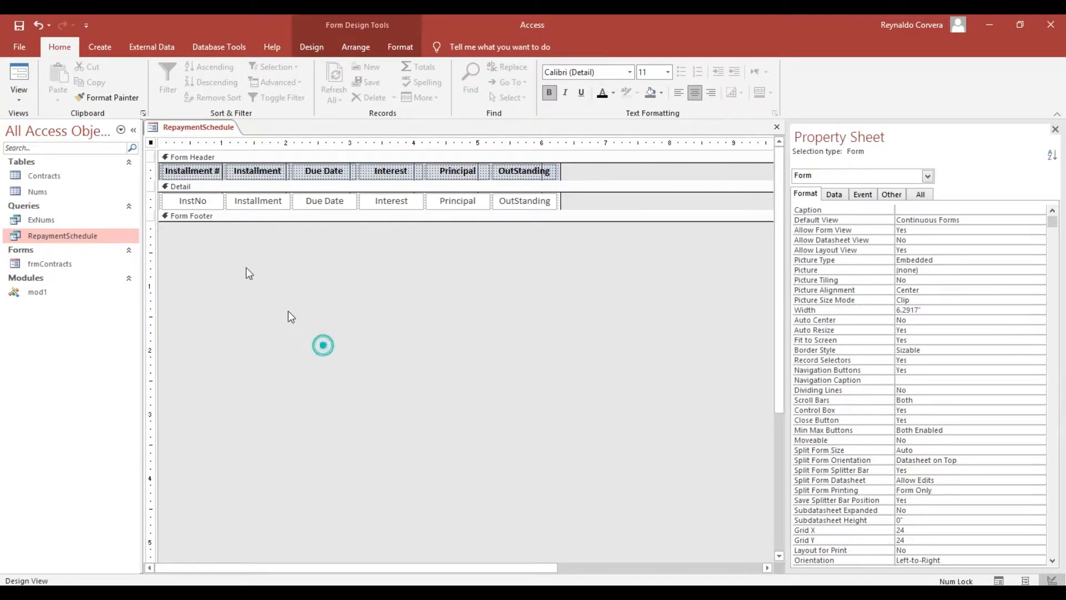
{"action": "left_click", "coordinate": [217, 201]}
{"action": "left_click_drag", "start_coordinate": [217, 202], "coordinate": [224, 201]}
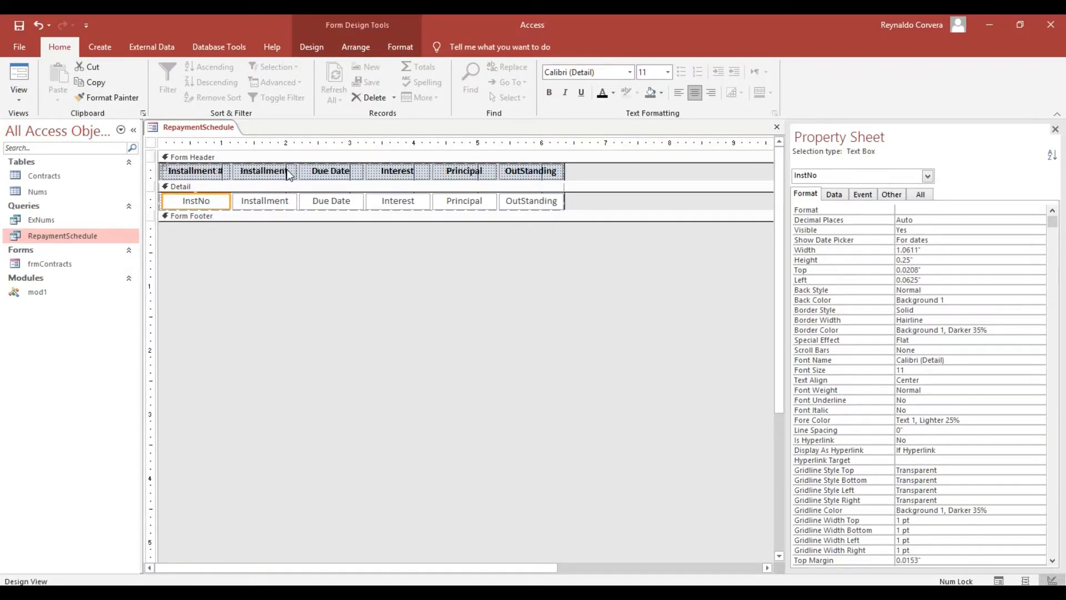
- Move the Due Date column, label and text box together, between the Installment # and Installment columns
{"action": "left_click_drag", "start_coordinate": [326, 265], "coordinate": [235, 171]}
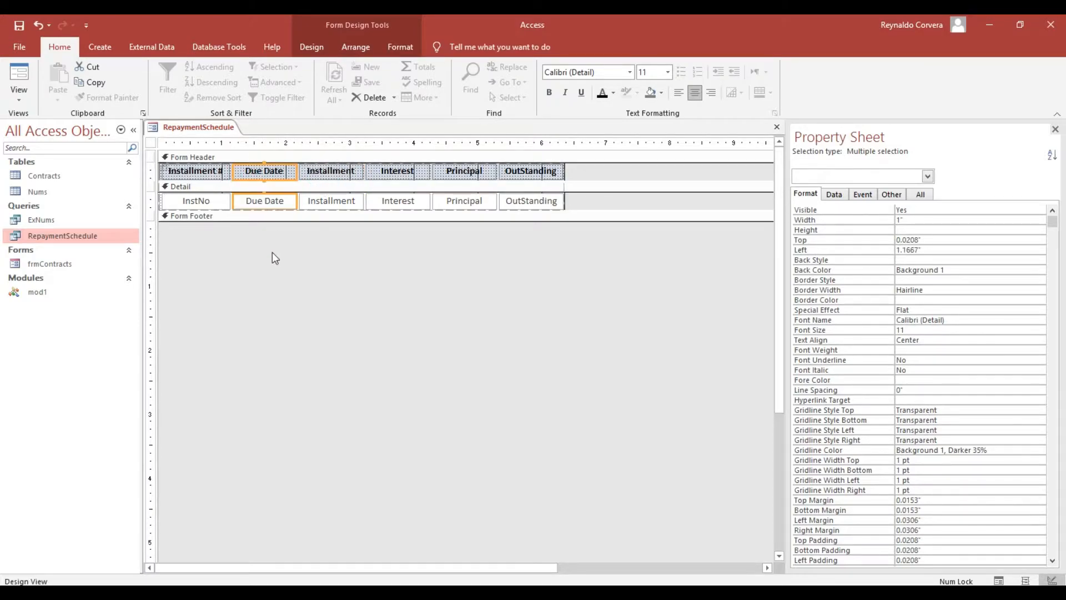
{"action": "left_click", "coordinate": [271, 254]}
{"action": "left_click", "coordinate": [272, 171]}
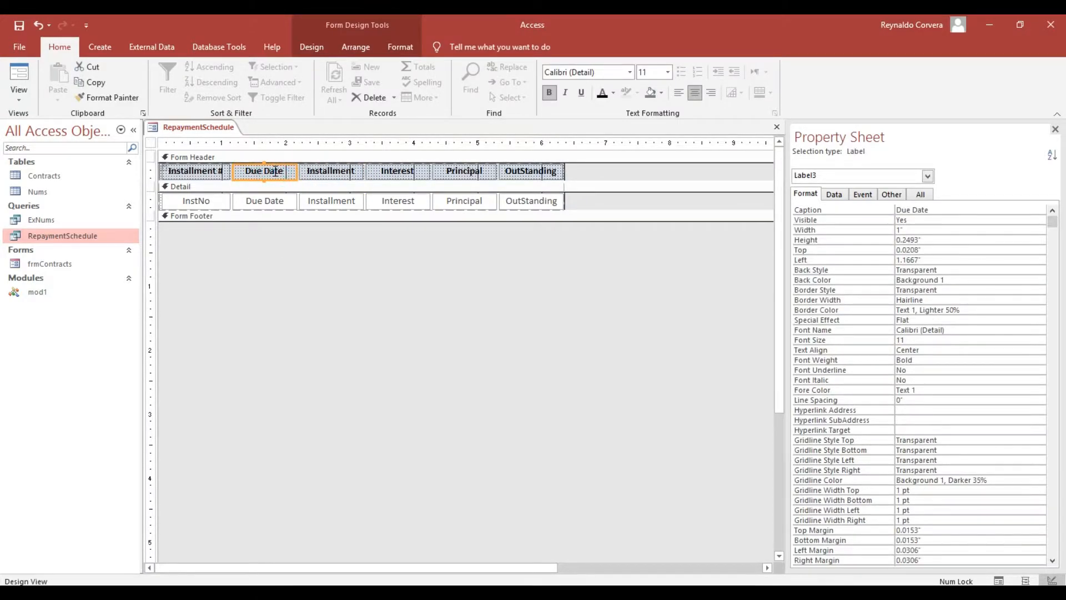
{"action": "left_click", "coordinate": [340, 174]}
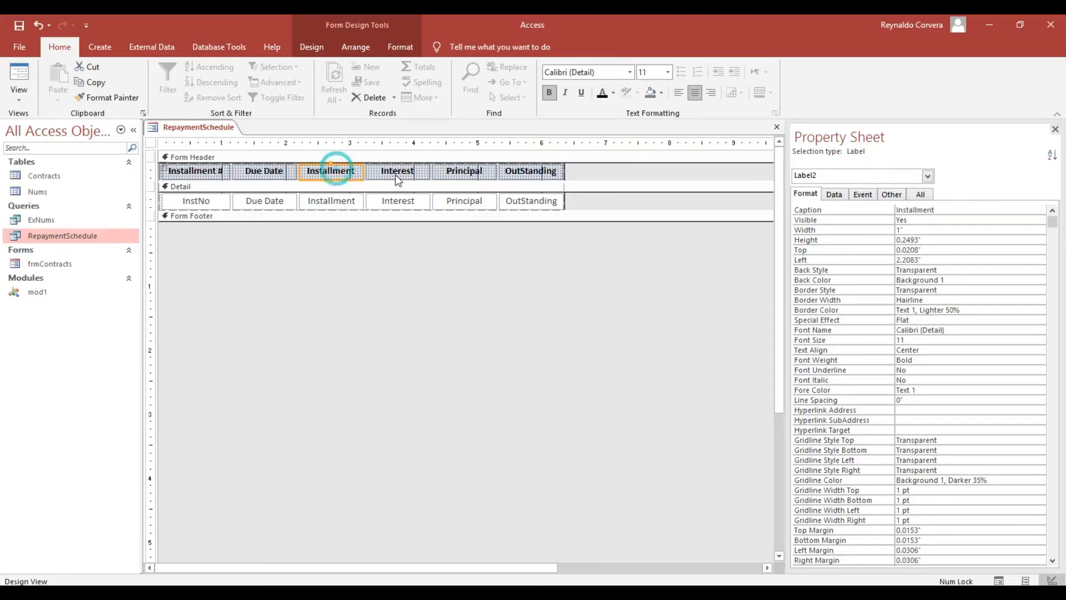
- Rename the OutStanding header label as "Balance"
{"action": "left_click", "coordinate": [398, 172]}
{"action": "left_click", "coordinate": [469, 176]}
{"action": "left_click", "coordinate": [508, 170]}
{"action": "double_click", "coordinate": [509, 170]}
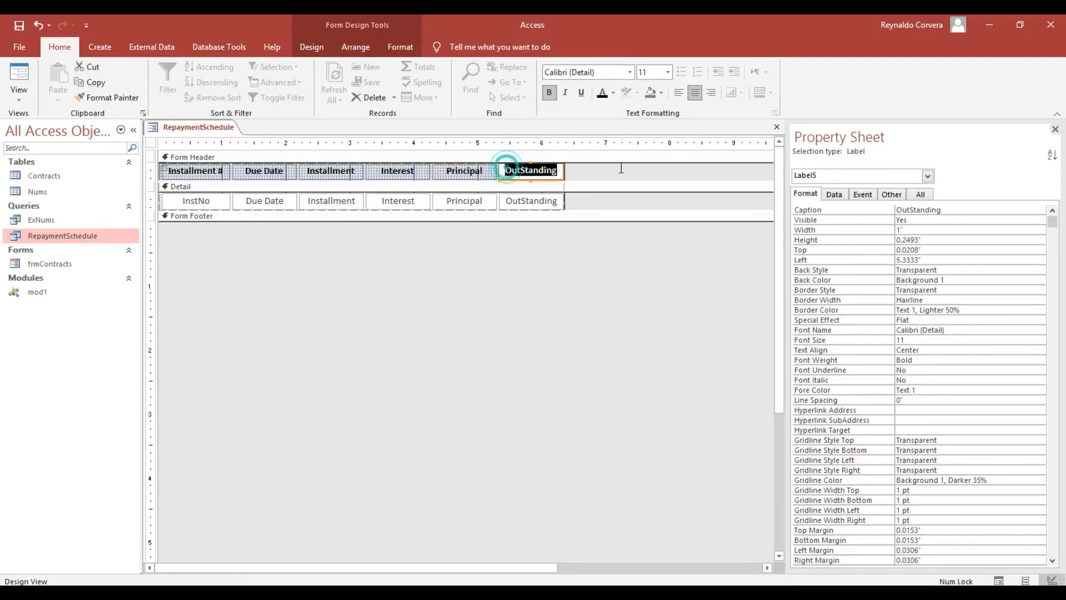
{"action": "type", "text": "Balance"}
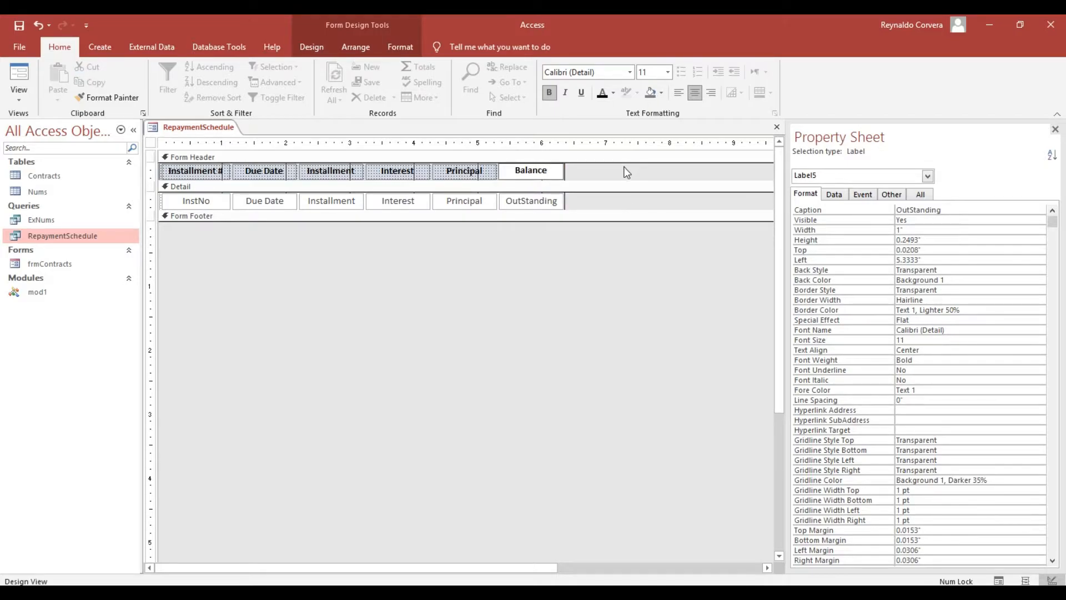
{"action": "left_click", "coordinate": [563, 244]}
- Try narrowing the Balance column to about 0.79" and widen it back to about 1"
{"action": "left_click", "coordinate": [532, 174]}
{"action": "key", "text": "shift+Right"}
{"action": "key", "text": "shift+Right"}
{"action": "key", "text": "shift+Right"}
{"action": "key", "text": "shift+Right"}
{"action": "key", "text": "shift+Right"}
{"action": "key", "text": "shift+Right"}
{"action": "key", "text": "shift+Right"}
{"action": "key", "text": "shift+Right"}
{"action": "key", "text": "shift+Right"}
{"action": "key", "text": "shift+Right"}
{"action": "key", "text": "shift+Right"}
{"action": "key", "text": "shift+Right"}
{"action": "key", "text": "shift+Right"}
{"action": "key", "text": "shift+Right"}
{"action": "key", "text": "shift+Right"}
{"action": "key", "text": "shift+Right"}
{"action": "key", "text": "shift+Right"}
{"action": "key", "text": "shift+Right"}
{"action": "key", "text": "shift+Right"}
{"action": "key", "text": "shift+Right"}
{"action": "key", "text": "shift+Right"}
{"action": "key", "text": "shift+Right"}
{"action": "key", "text": "shift+Right"}
{"action": "key", "text": "shift+Right"}
{"action": "key", "text": "shift+Right"}
{"action": "key", "text": "shift+Right"}
{"action": "key", "text": "shift+Right"}
{"action": "key", "text": "shift+Right"}
{"action": "key", "text": "shift+Right"}
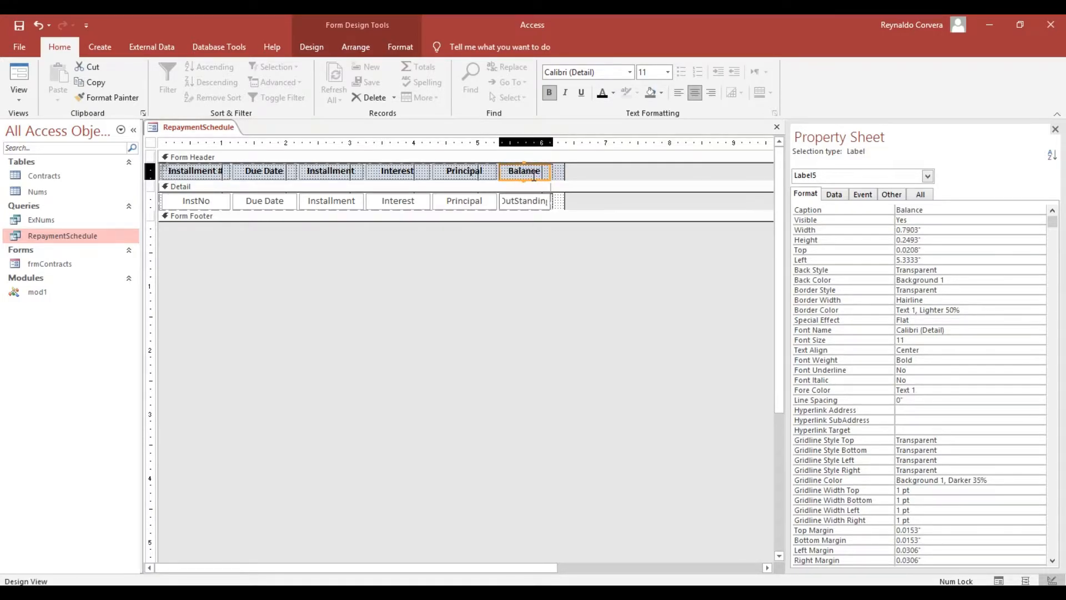
- Save the form under the name frmRepaymentSchedule
{"action": "left_click", "coordinate": [19, 25]}
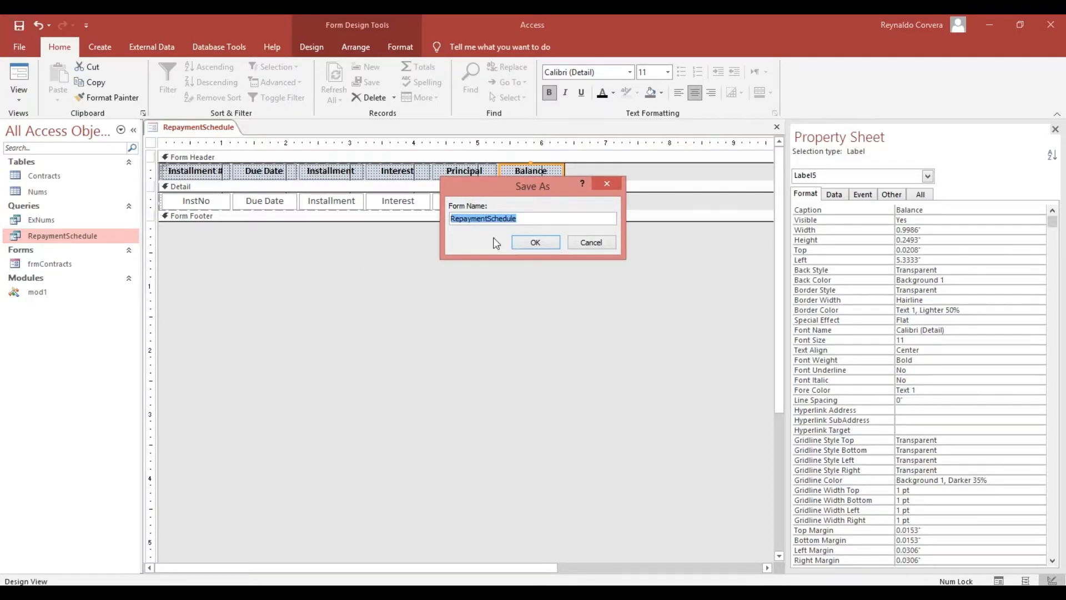
{"action": "left_click", "coordinate": [489, 219]}
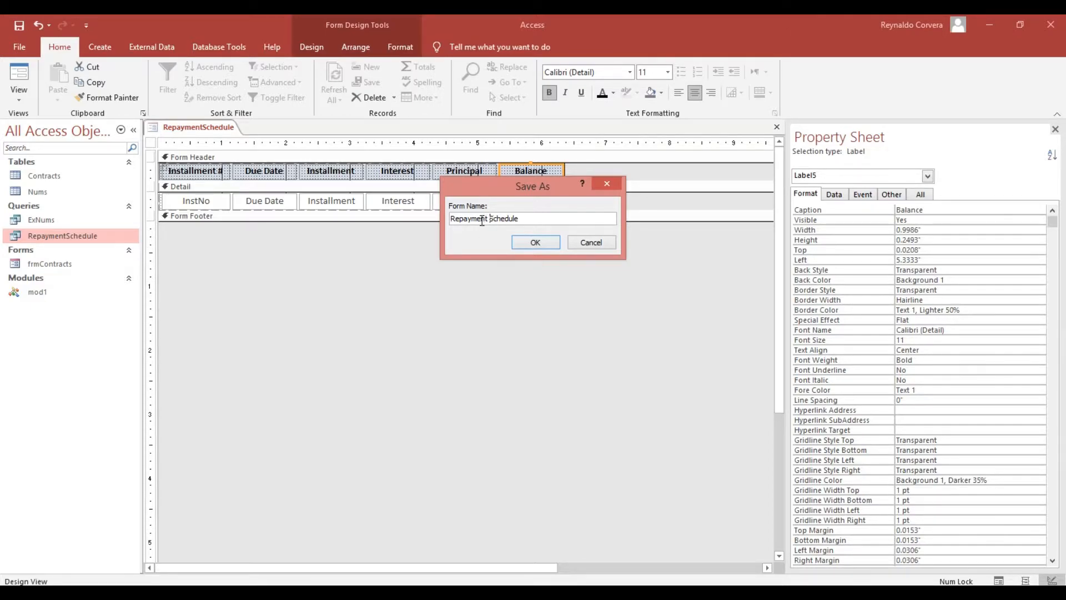
{"action": "left_click_drag", "start_coordinate": [524, 218], "coordinate": [344, 220]}
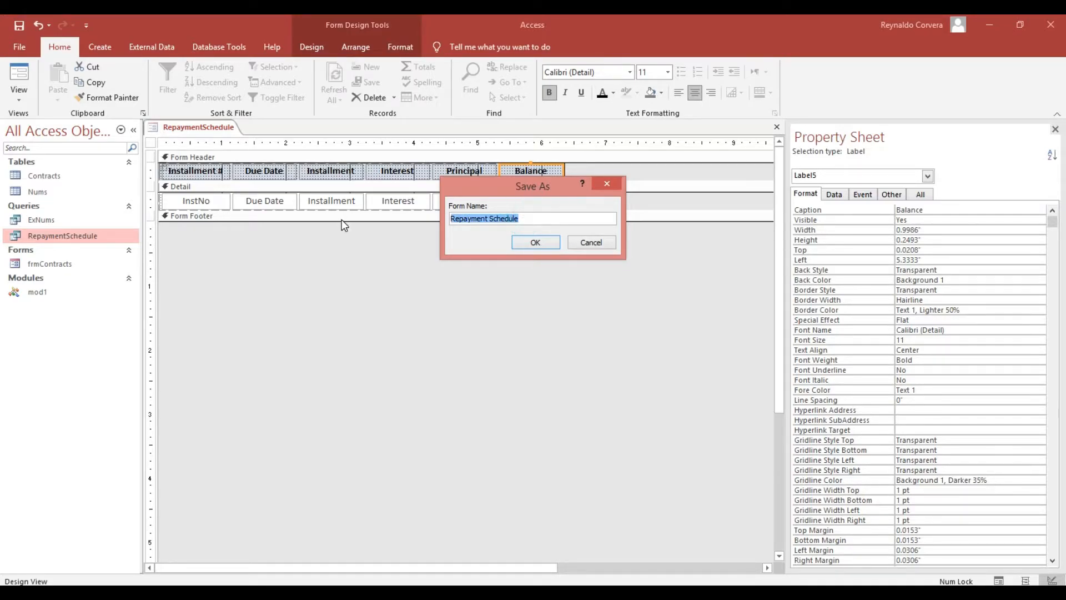
{"action": "left_click", "coordinate": [452, 217]}
{"action": "type", "text": "frm"}
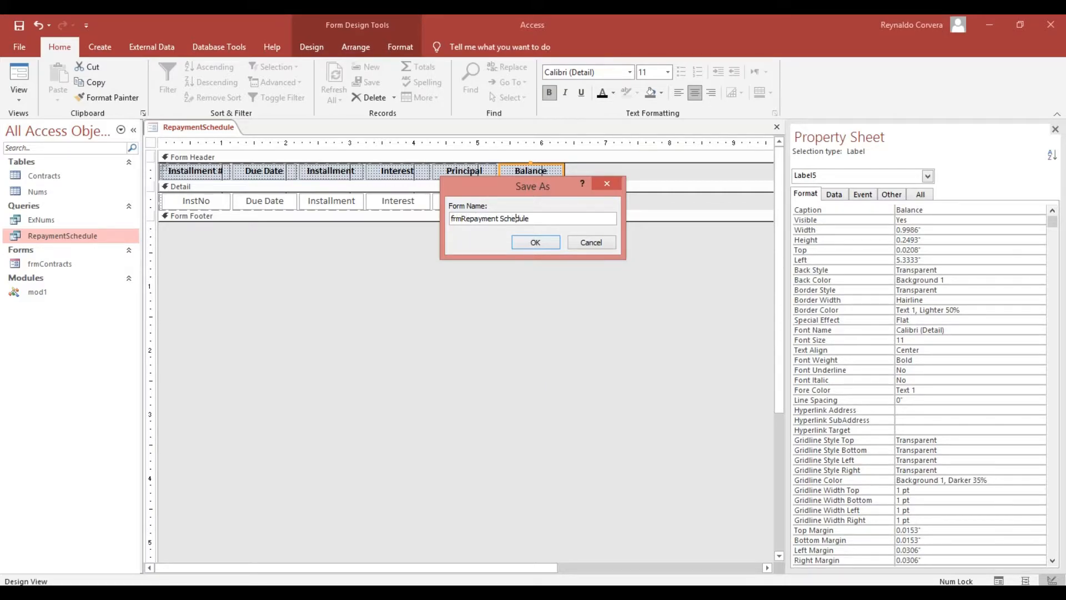
{"action": "key", "text": "BackSpace"}
{"action": "left_click", "coordinate": [516, 244]}
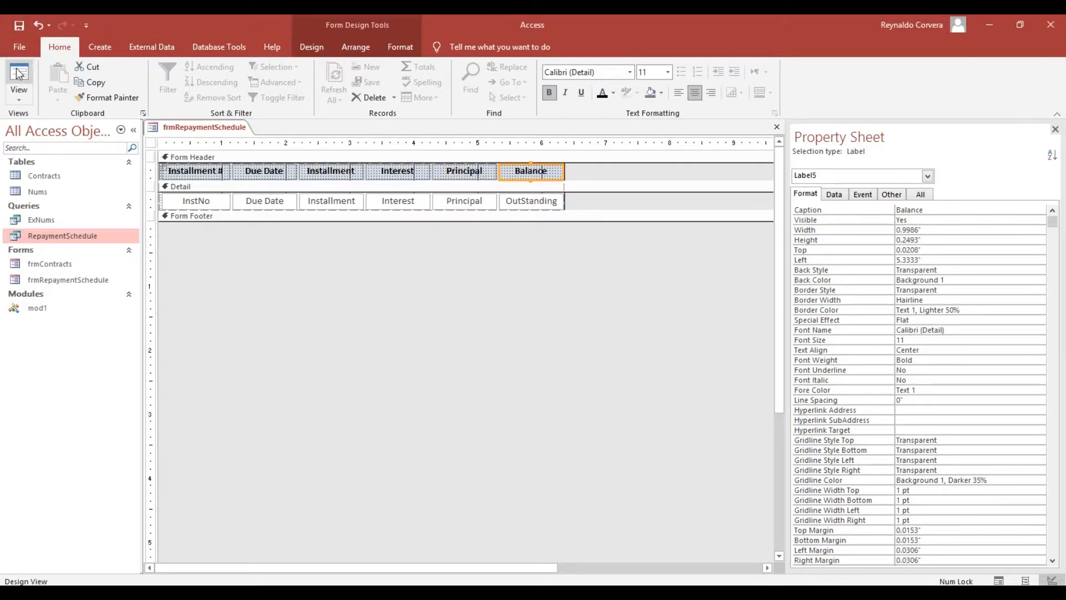
- Preview the saved schedule in Form View and return to Design View
{"action": "left_click", "coordinate": [22, 74]}
{"action": "right_click", "coordinate": [632, 159]}
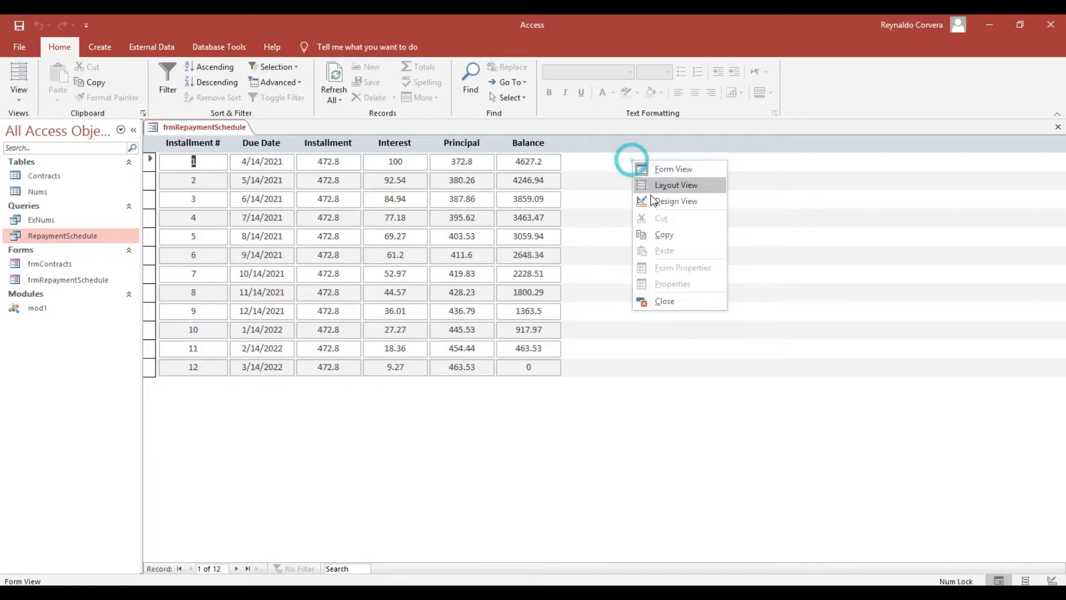
{"action": "left_click", "coordinate": [647, 201]}
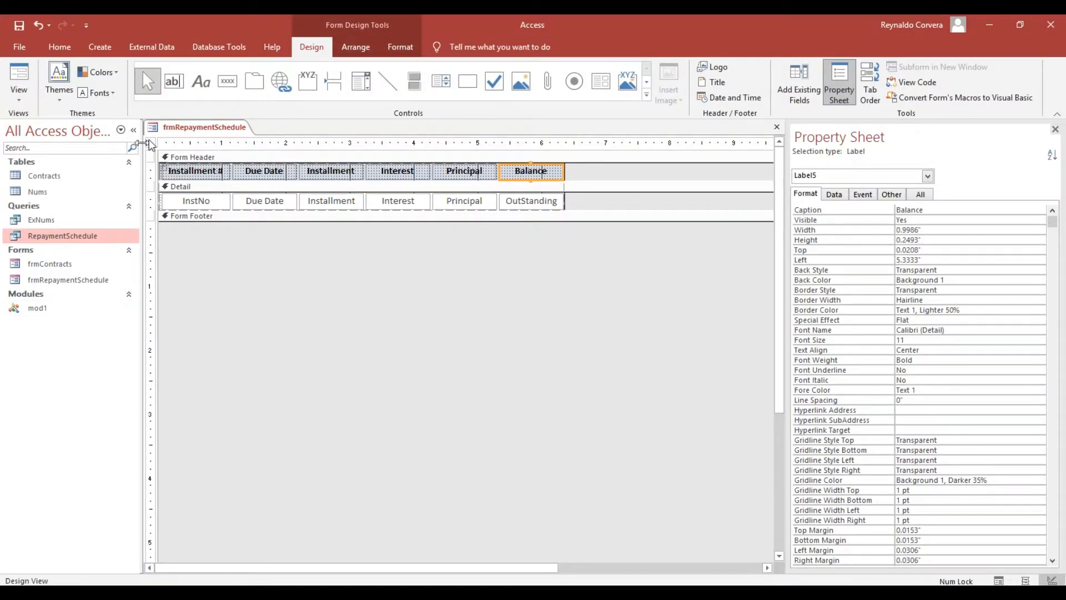
- Set the Pop Up property of the whole form to Yes
{"action": "left_click", "coordinate": [150, 141]}
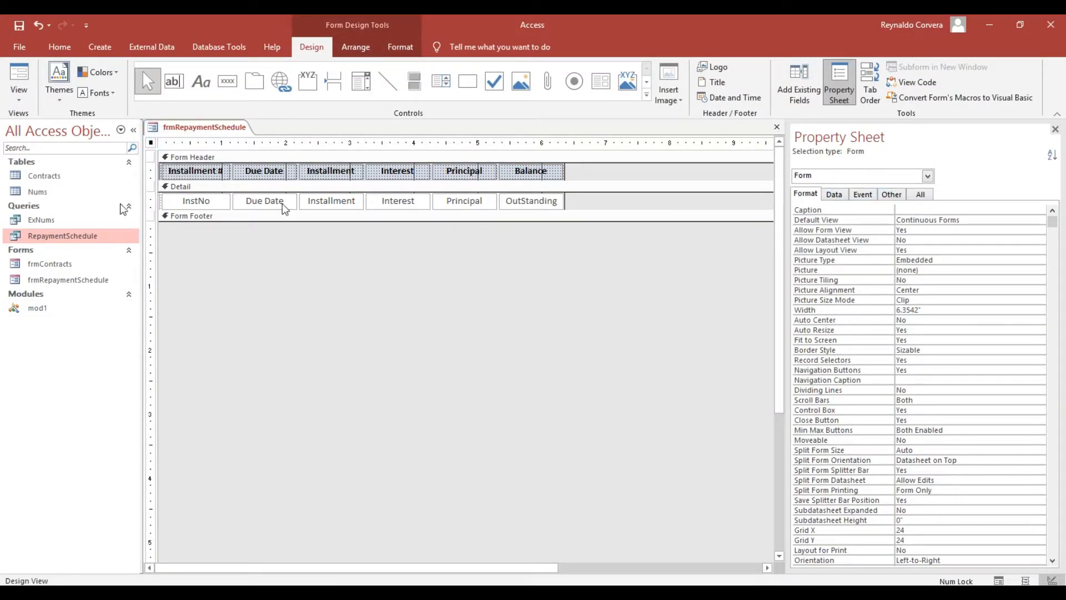
{"action": "left_click", "coordinate": [891, 194]}
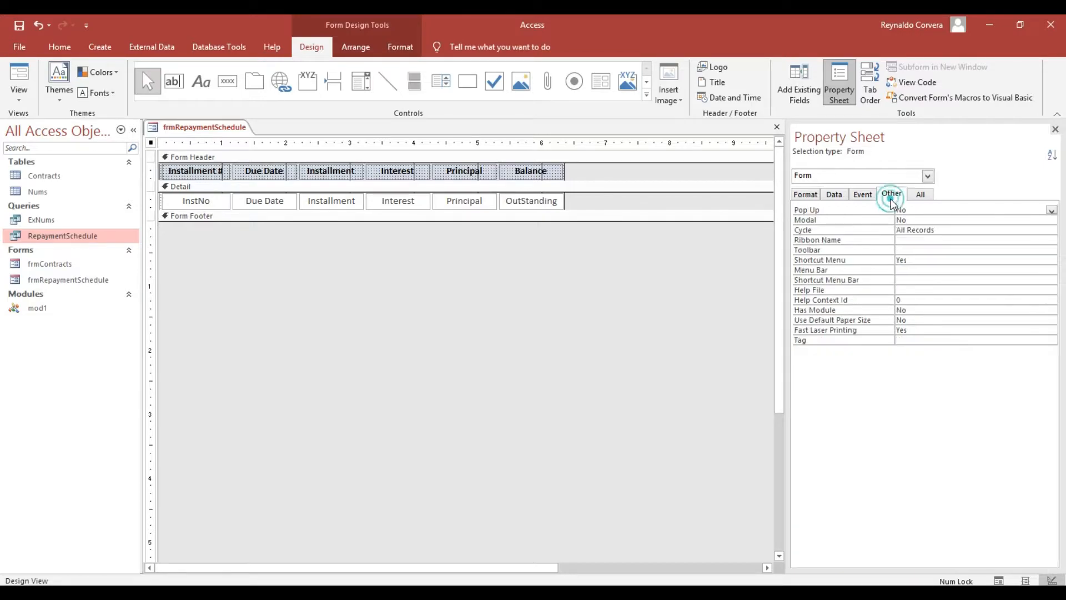
{"action": "double_click", "coordinate": [830, 210]}
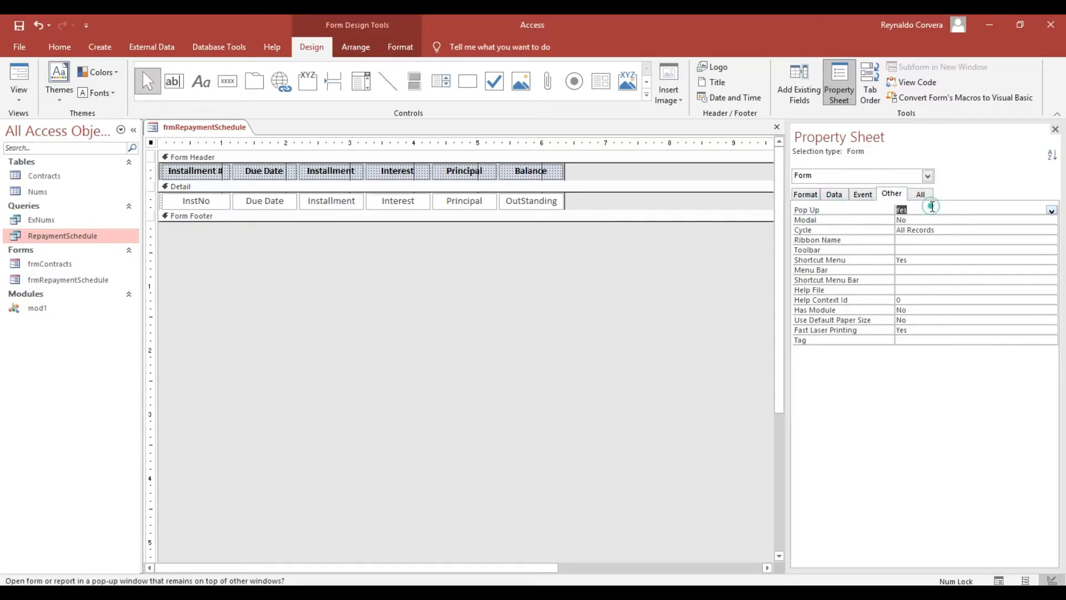
- Preview the pop-up form, inspect its record selectors, and return to Design View
{"action": "left_click", "coordinate": [19, 74]}
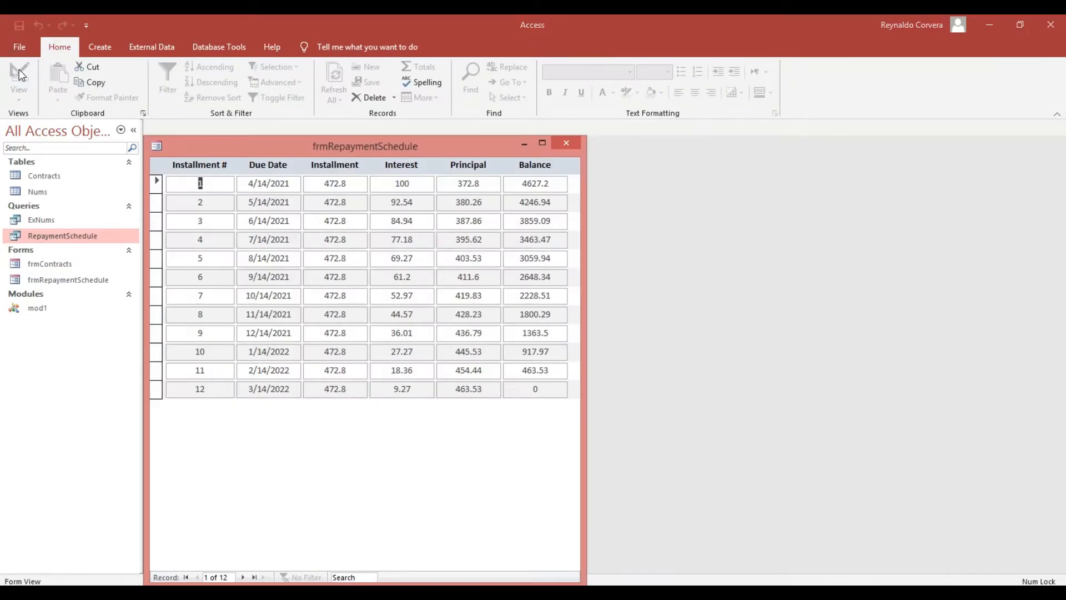
{"action": "left_click_drag", "start_coordinate": [286, 146], "coordinate": [333, 136]}
{"action": "left_click", "coordinate": [204, 175]}
{"action": "left_click", "coordinate": [203, 211]}
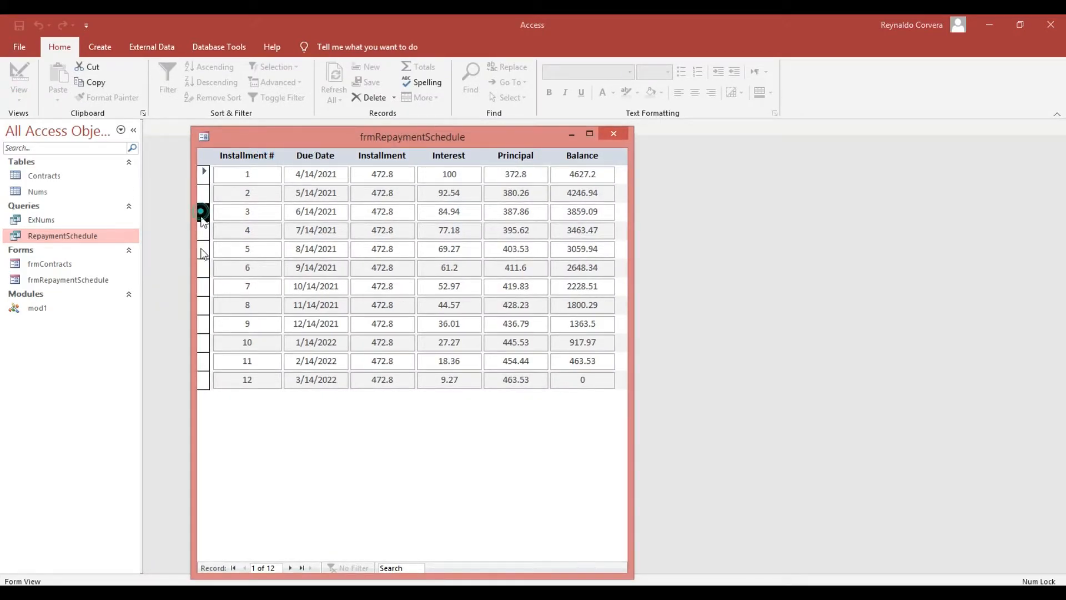
{"action": "right_click", "coordinate": [309, 137]}
{"action": "left_click", "coordinate": [342, 216]}
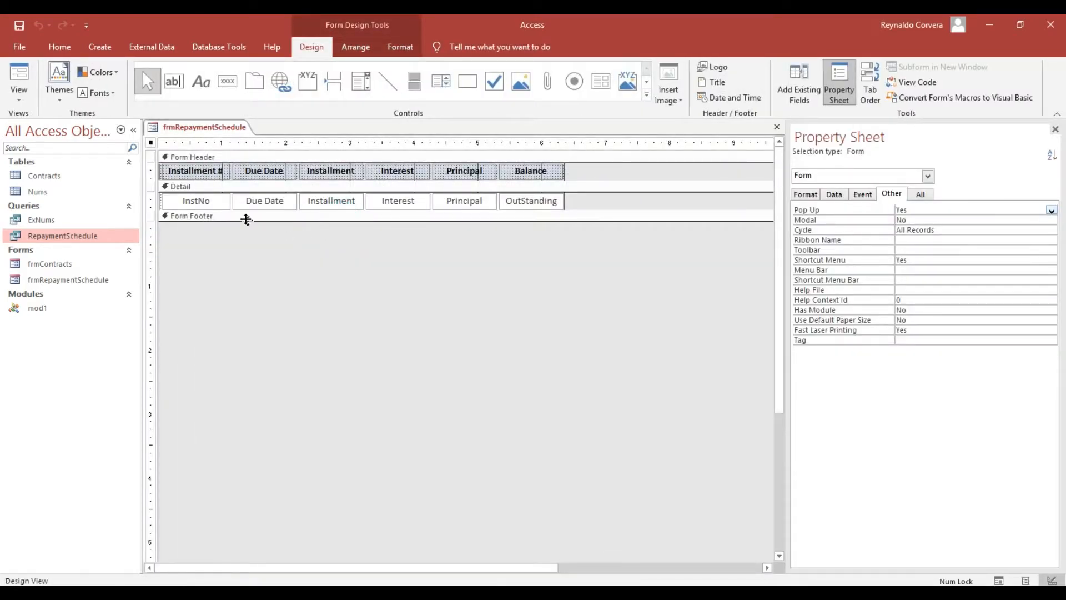
- Set the form's Record Selectors and Navigation Buttons to No and save the form
{"action": "left_click", "coordinate": [806, 193]}
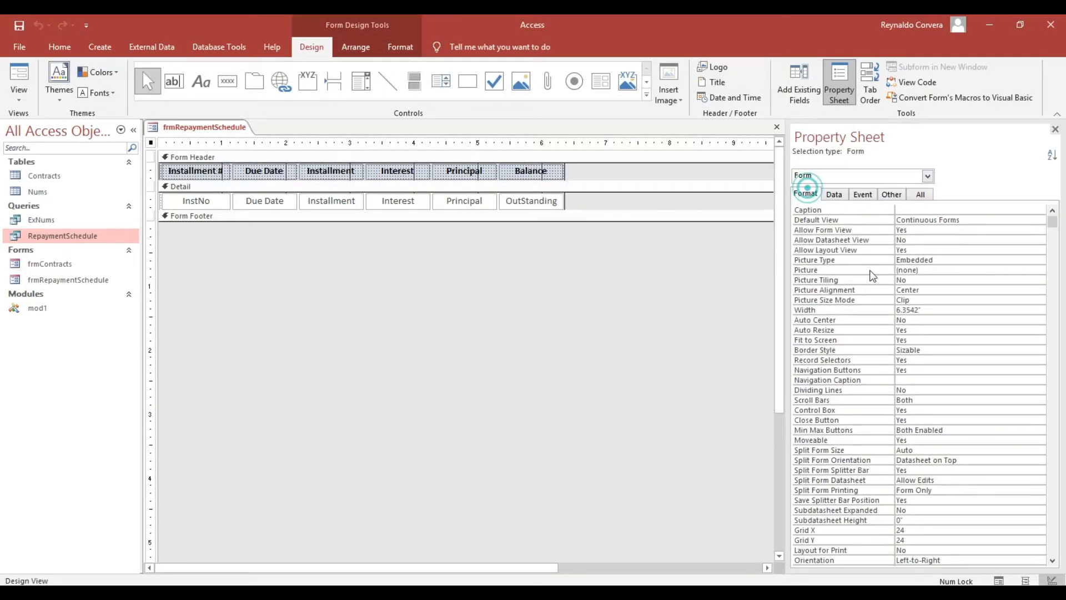
{"action": "left_click", "coordinate": [921, 362]}
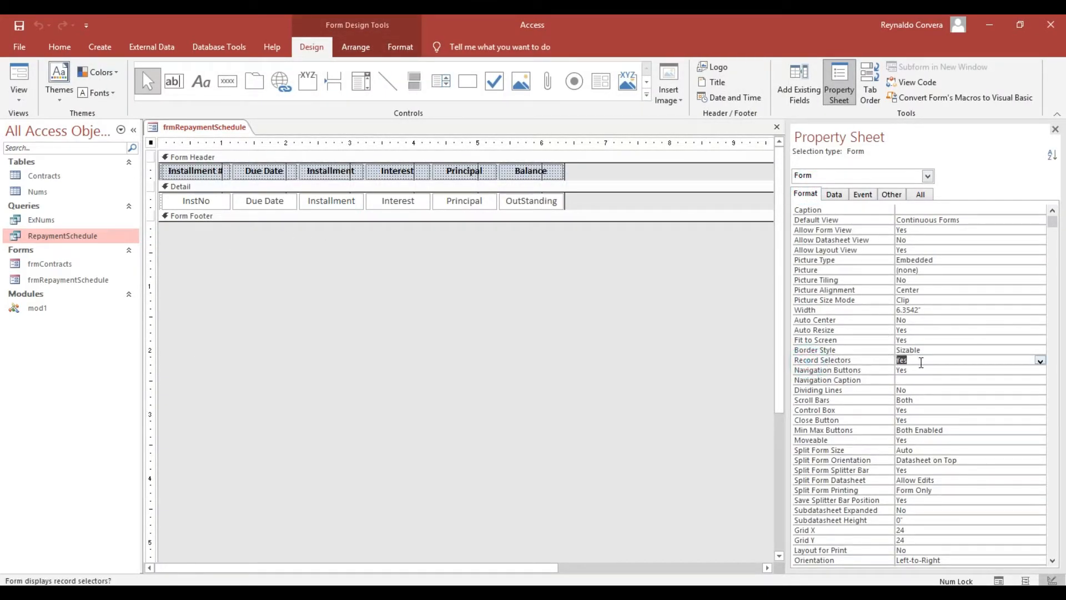
{"action": "double_click", "coordinate": [921, 362]}
{"action": "double_click", "coordinate": [930, 371]}
{"action": "left_click", "coordinate": [20, 26]}
- Check the pop-up form without record selectors and navigation buttons, and go back to Design View
{"action": "left_click", "coordinate": [19, 78]}
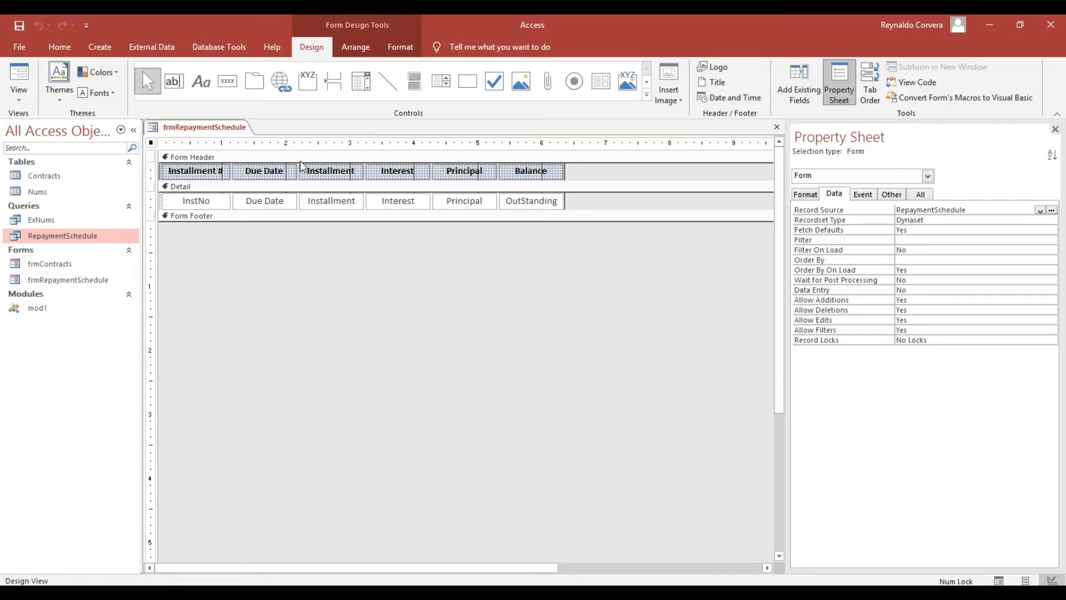
{"action": "left_click", "coordinate": [20, 78]}
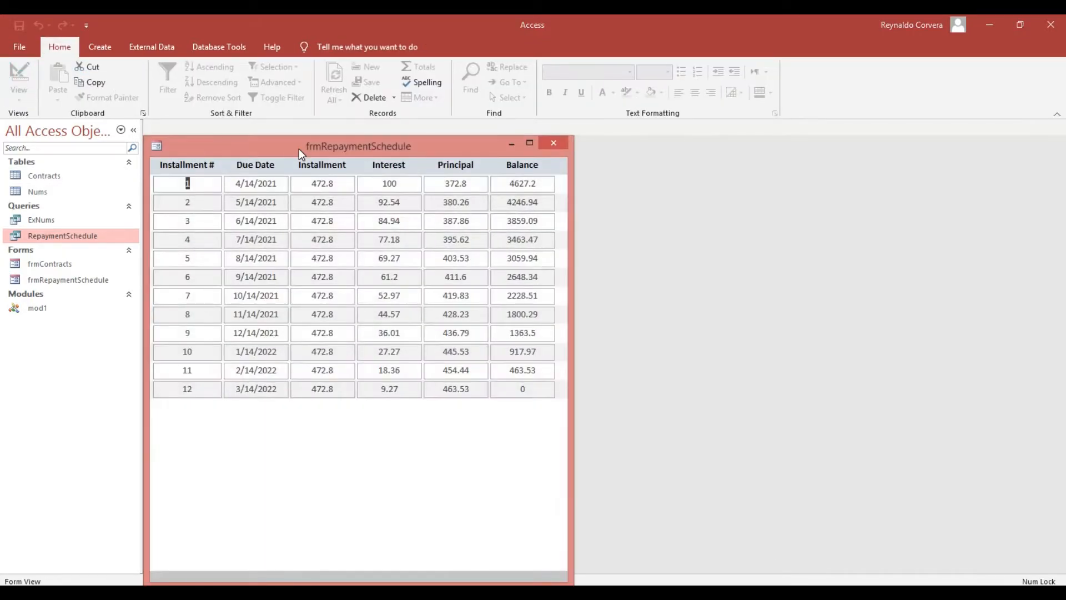
{"action": "left_click_drag", "start_coordinate": [287, 147], "coordinate": [357, 124]}
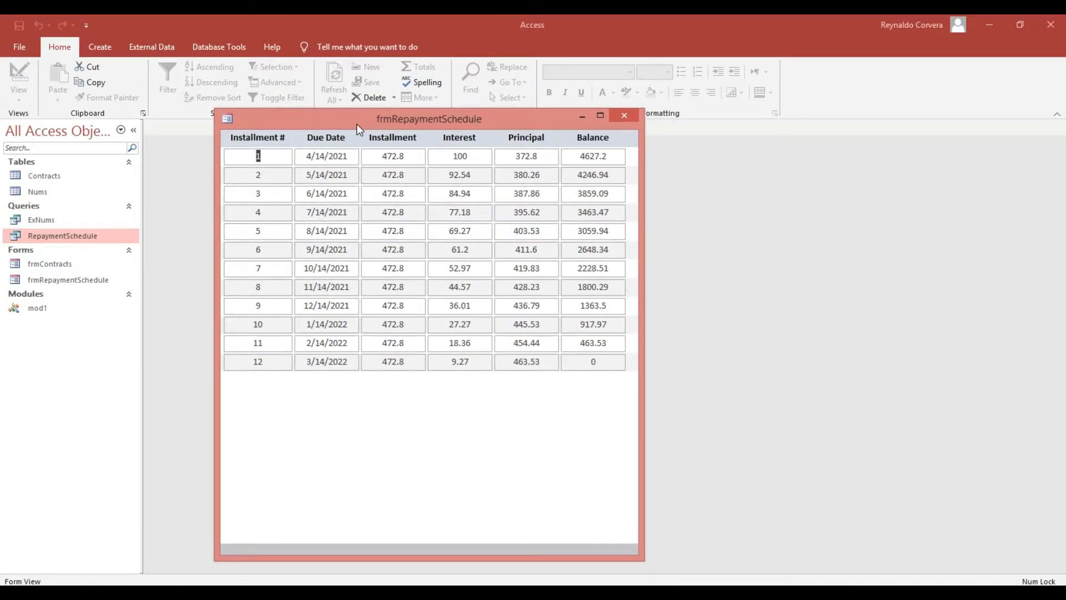
{"action": "right_click", "coordinate": [356, 122]}
{"action": "left_click", "coordinate": [389, 207]}
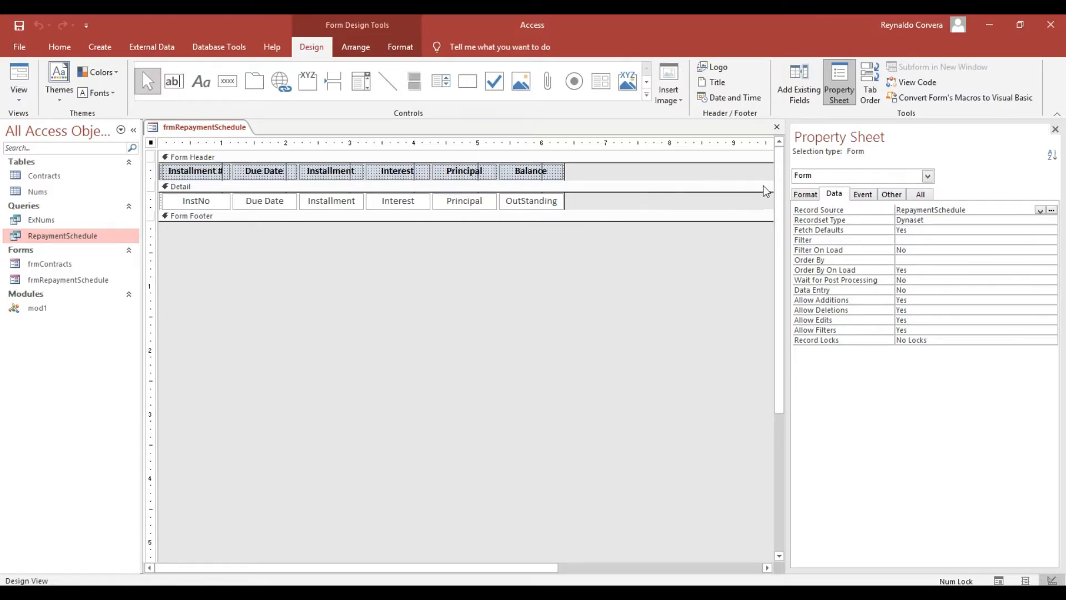
- Widen the form's property list, locate the Caption property, and check the pop-up's title bar in Form View
{"action": "left_click_drag", "start_coordinate": [791, 183], "coordinate": [581, 191]}
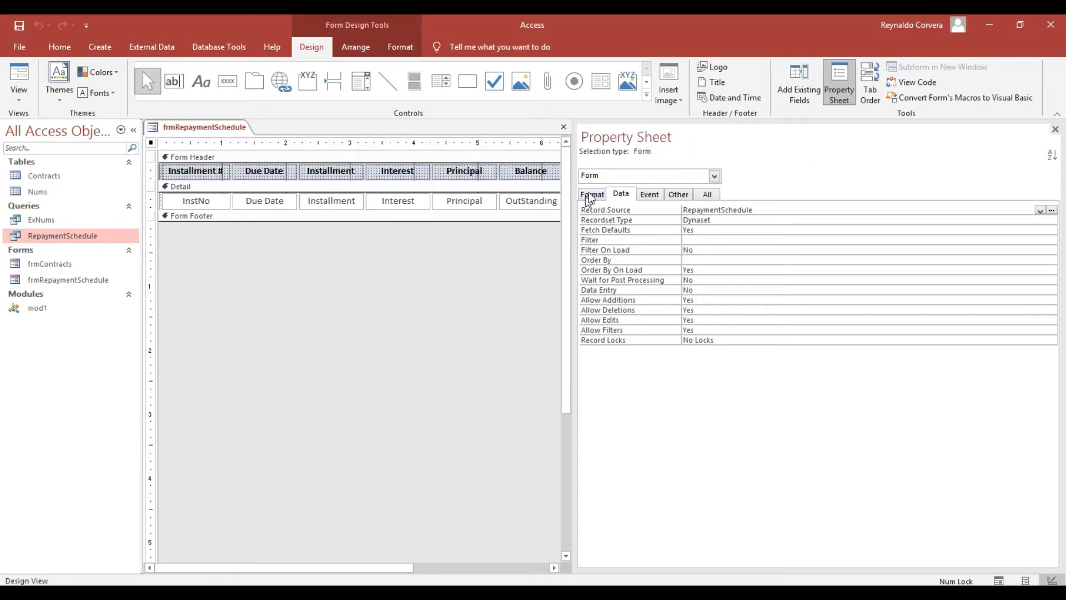
{"action": "left_click", "coordinate": [590, 194]}
{"action": "left_click", "coordinate": [701, 210]}
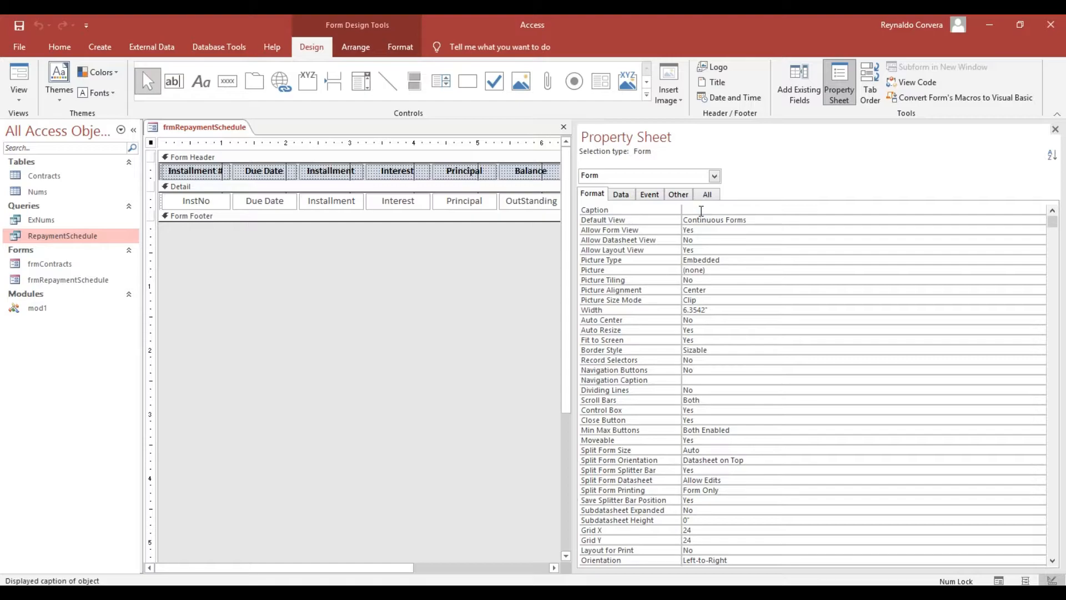
{"action": "left_click", "coordinate": [21, 69]}
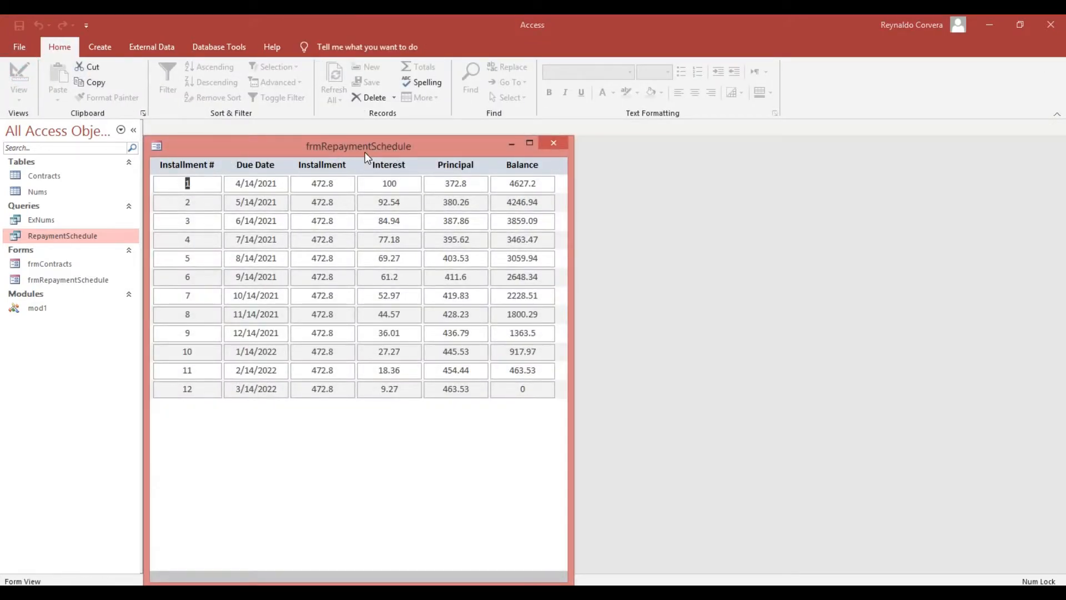
{"action": "right_click", "coordinate": [413, 144]}
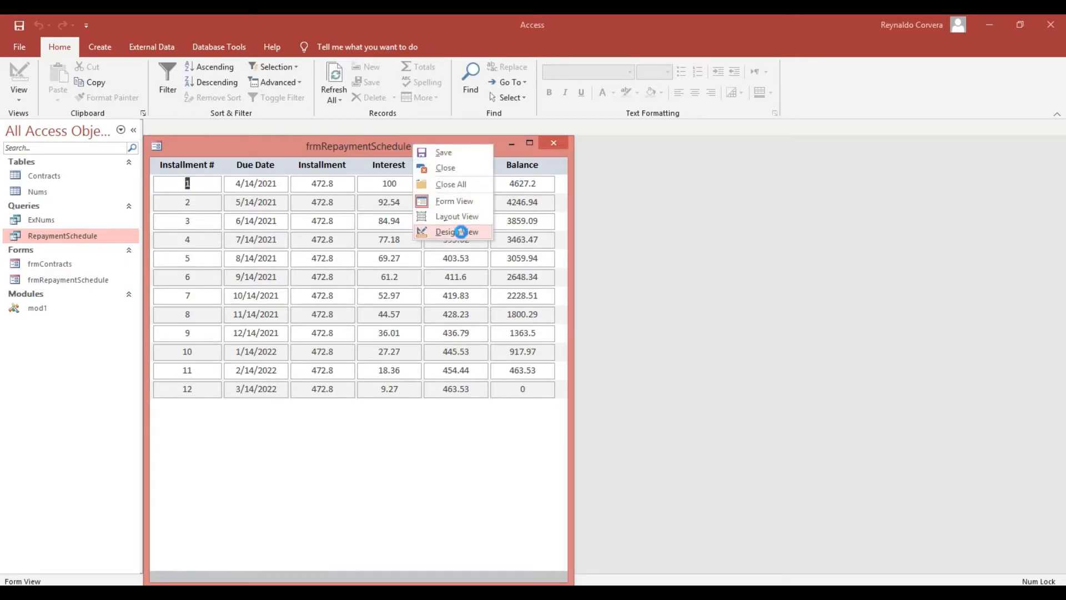
{"action": "left_click", "coordinate": [461, 232]}
- Set the form's Caption to "Repayment Schedule", reusing the RepaymentSchedule query's name, and save the form
{"action": "key", "text": "F2"}
{"action": "key", "text": "ctrl+c"}
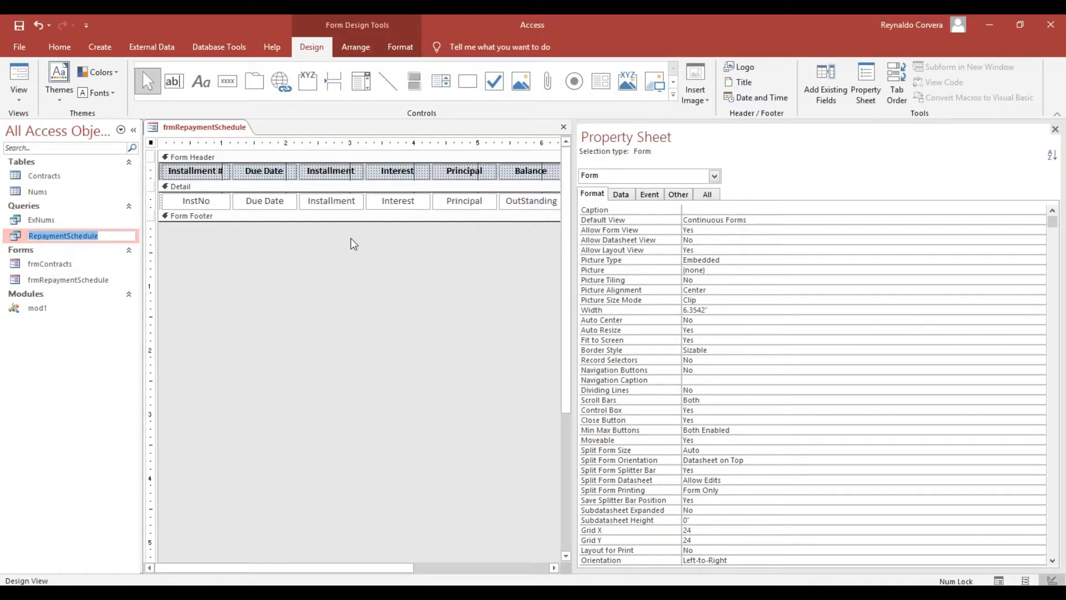
{"action": "left_click", "coordinate": [699, 210]}
{"action": "key", "text": "ctrl+v"}
{"action": "left_click", "coordinate": [723, 210]}
{"action": "left_click", "coordinate": [739, 230]}
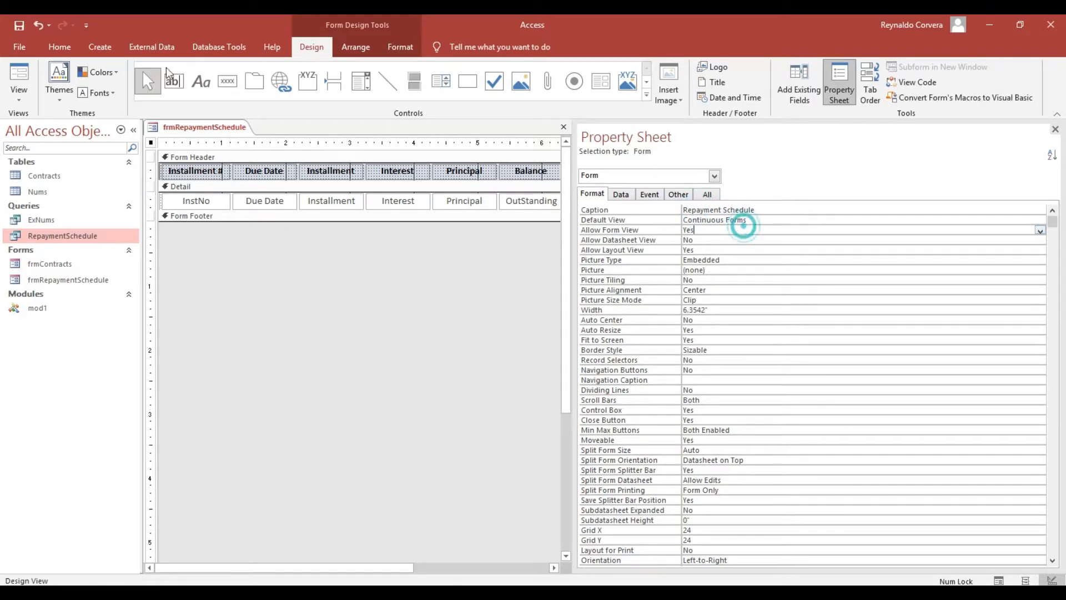
{"action": "left_click", "coordinate": [16, 28]}
- Preview the captioned repayment schedule pop-up and close it
{"action": "left_click", "coordinate": [16, 78]}
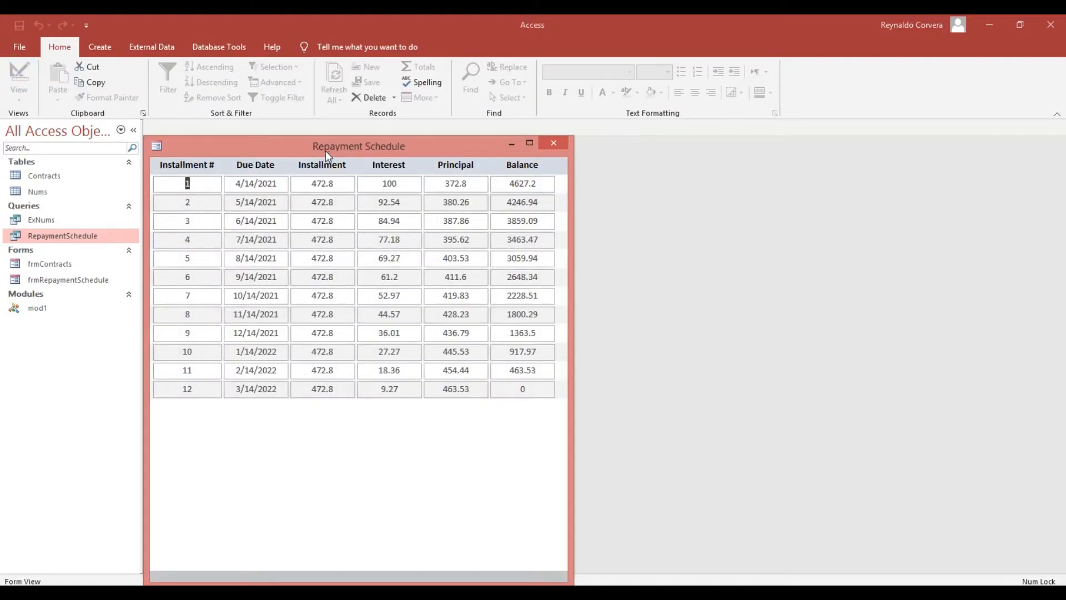
{"action": "left_click_drag", "start_coordinate": [449, 145], "coordinate": [514, 102]}
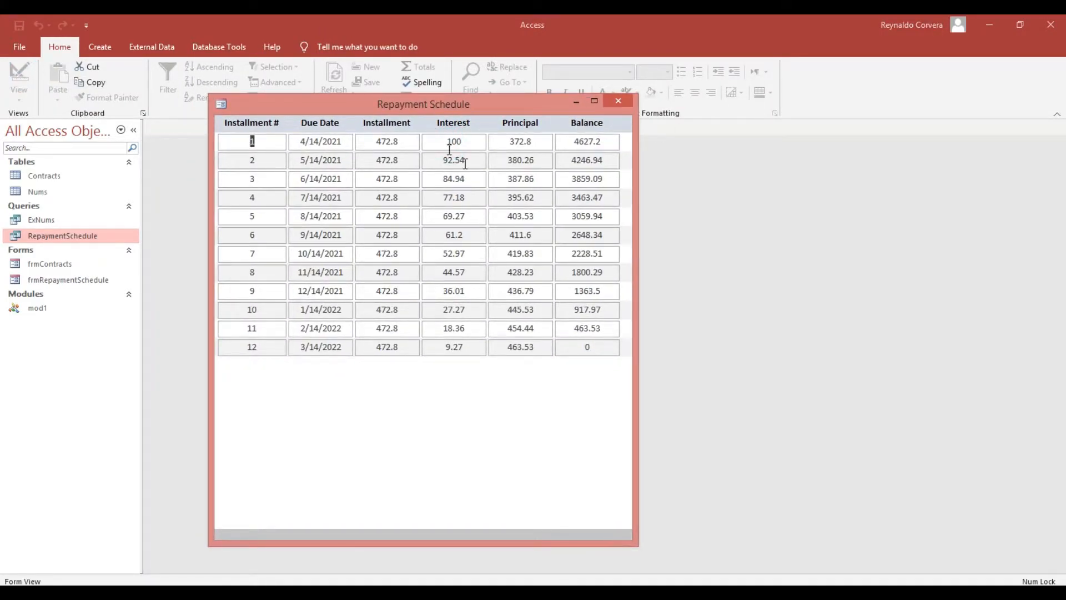
{"action": "left_click", "coordinate": [622, 102]}
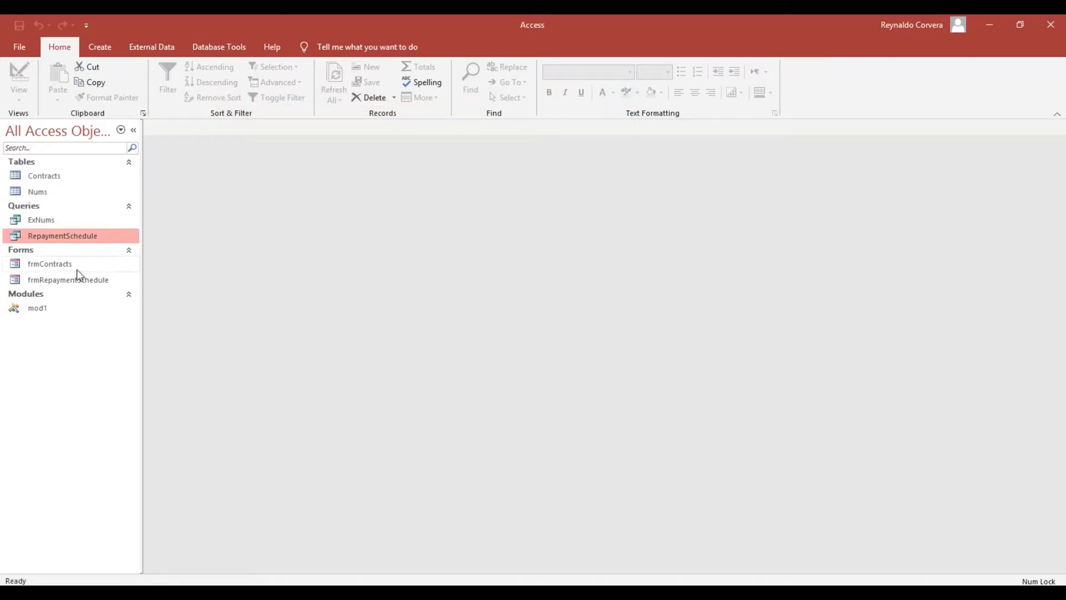
- Open the frmContracts form in Design View
{"action": "right_click", "coordinate": [77, 267]}
{"action": "left_click", "coordinate": [88, 309]}
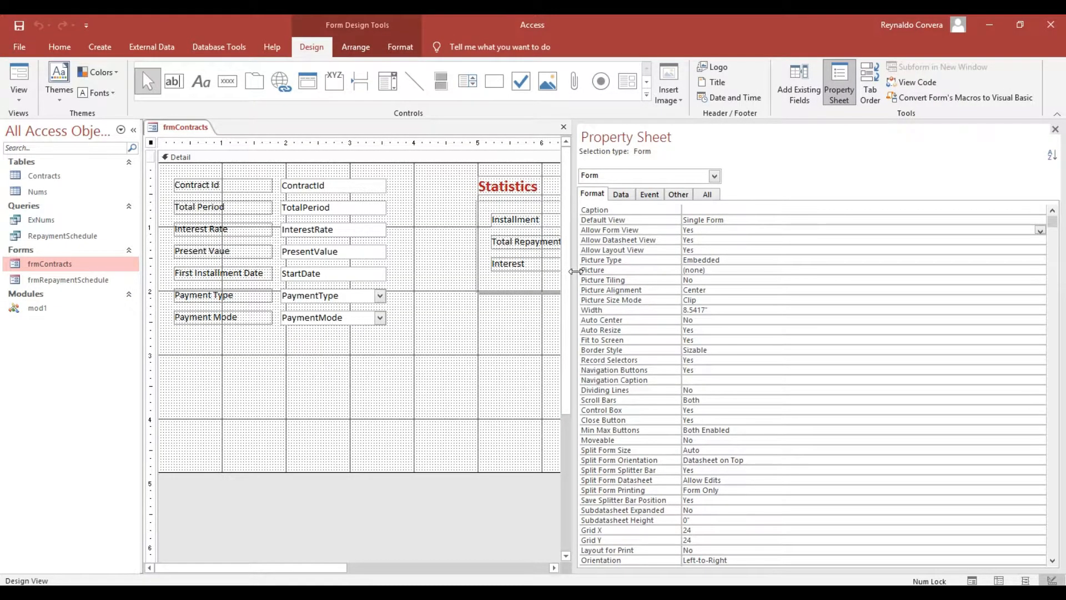
- Narrow the property list and shorten the rectangle around the Statistics fields by raising its lower edge closer to the Interest row
{"action": "left_click_drag", "start_coordinate": [575, 271], "coordinate": [744, 271]}
{"action": "left_click", "coordinate": [568, 293]}
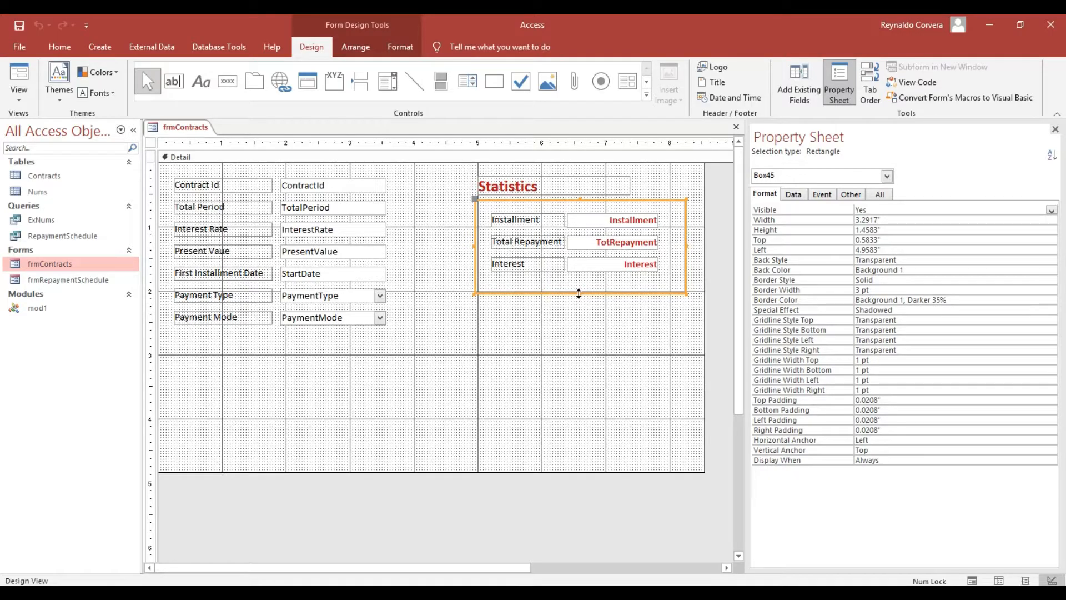
{"action": "left_click_drag", "start_coordinate": [579, 293], "coordinate": [572, 282]}
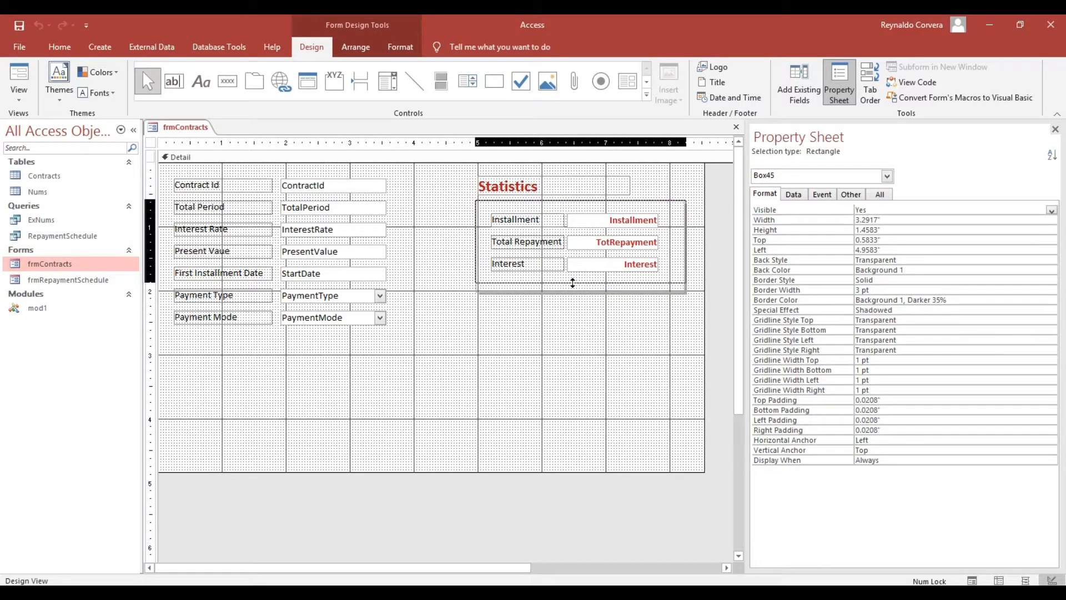
{"action": "left_click", "coordinate": [530, 311]}
- Draw a command button about 1.25" by 0.29" beneath the Statistics box, skip its wizard, and caption it "View Schedule"
{"action": "left_click", "coordinate": [227, 81]}
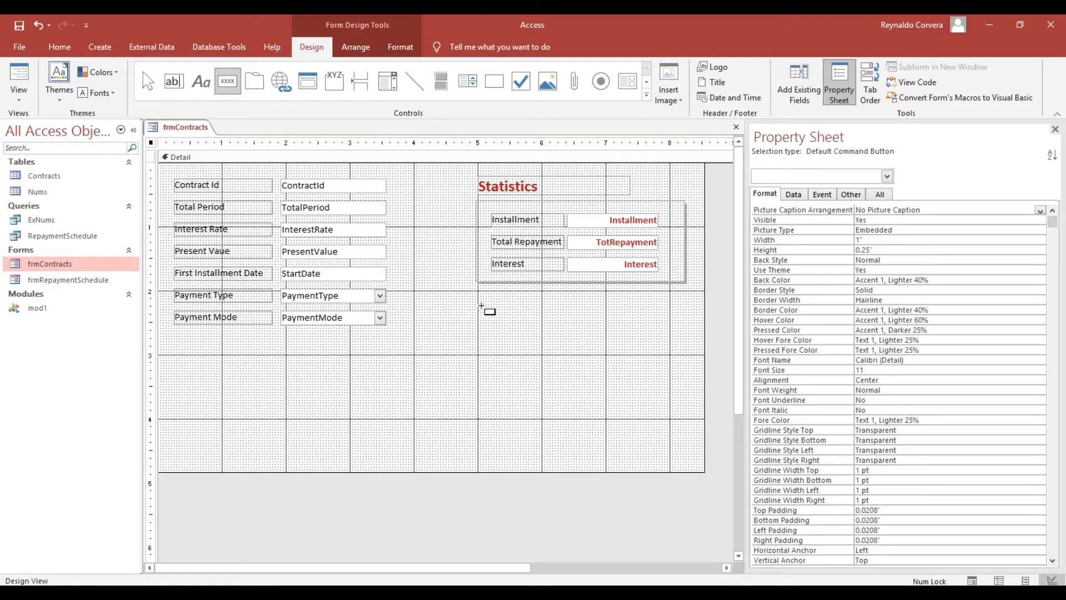
{"action": "left_click_drag", "start_coordinate": [481, 301], "coordinate": [561, 319]}
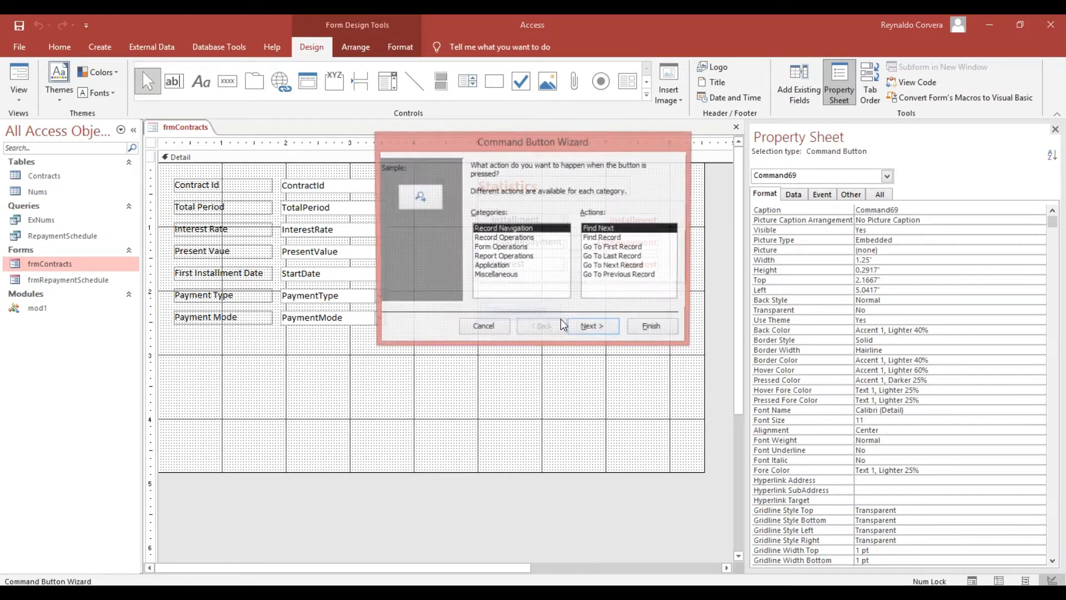
{"action": "left_click", "coordinate": [482, 328]}
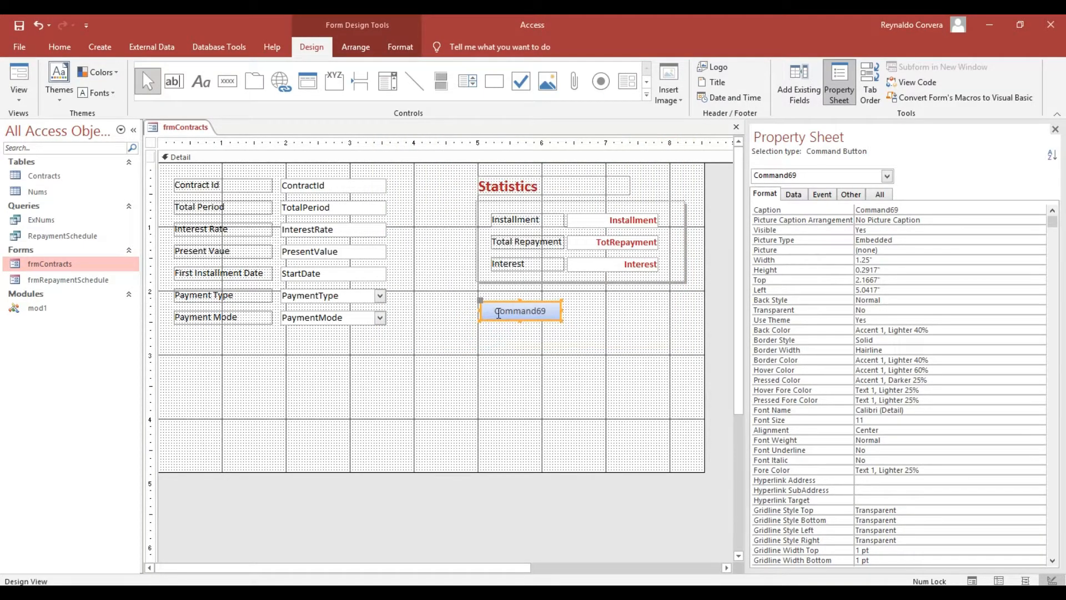
{"action": "left_click_drag", "start_coordinate": [495, 311], "coordinate": [566, 312]}
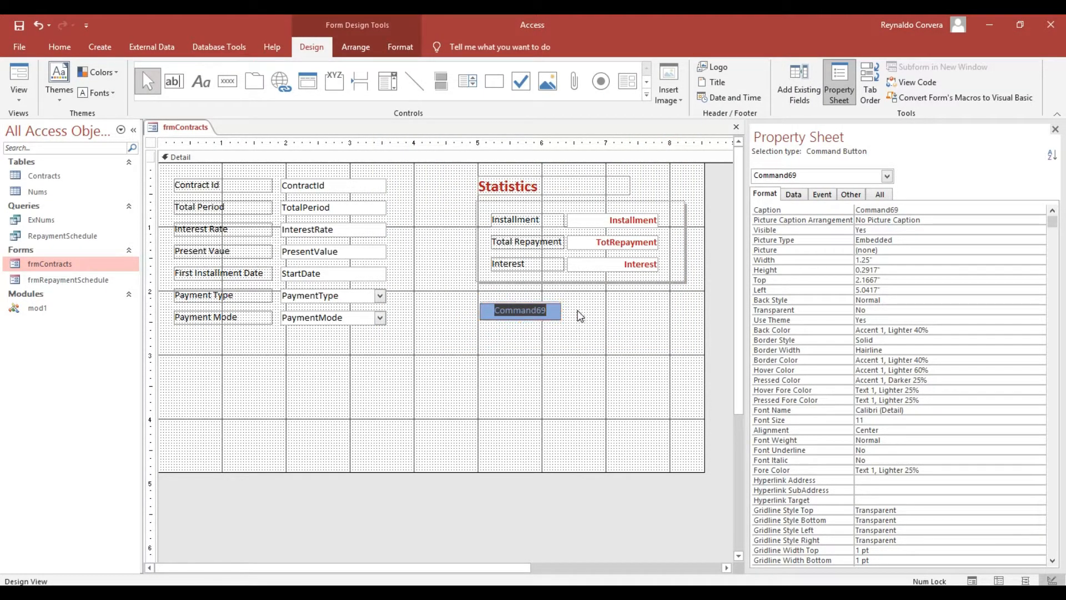
{"action": "type", "text": "V"}
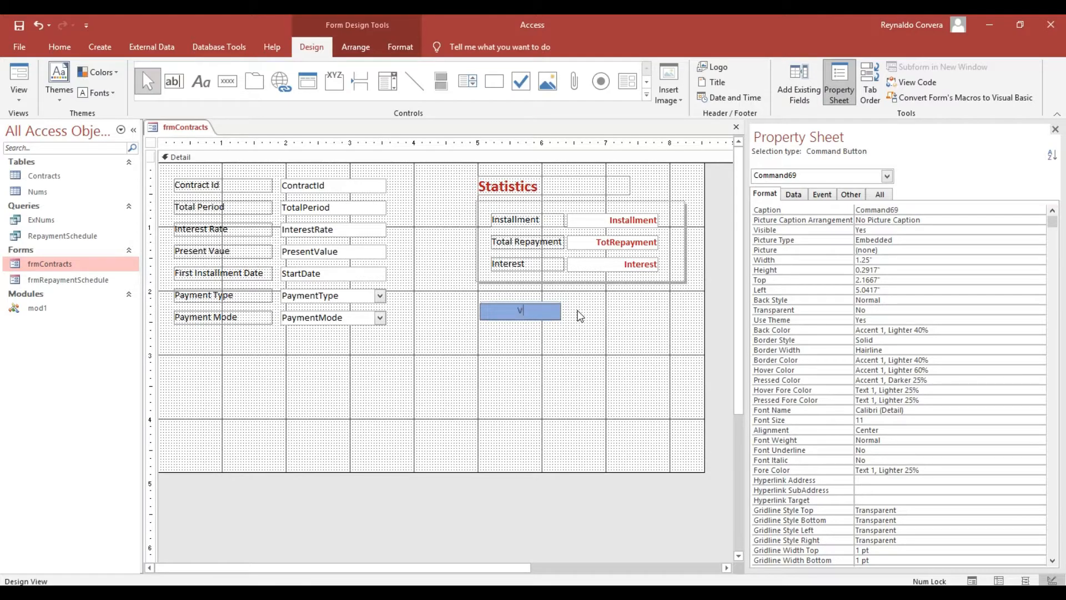
{"action": "type", "text": "iew Schedule"}
{"action": "left_click", "coordinate": [579, 310]}
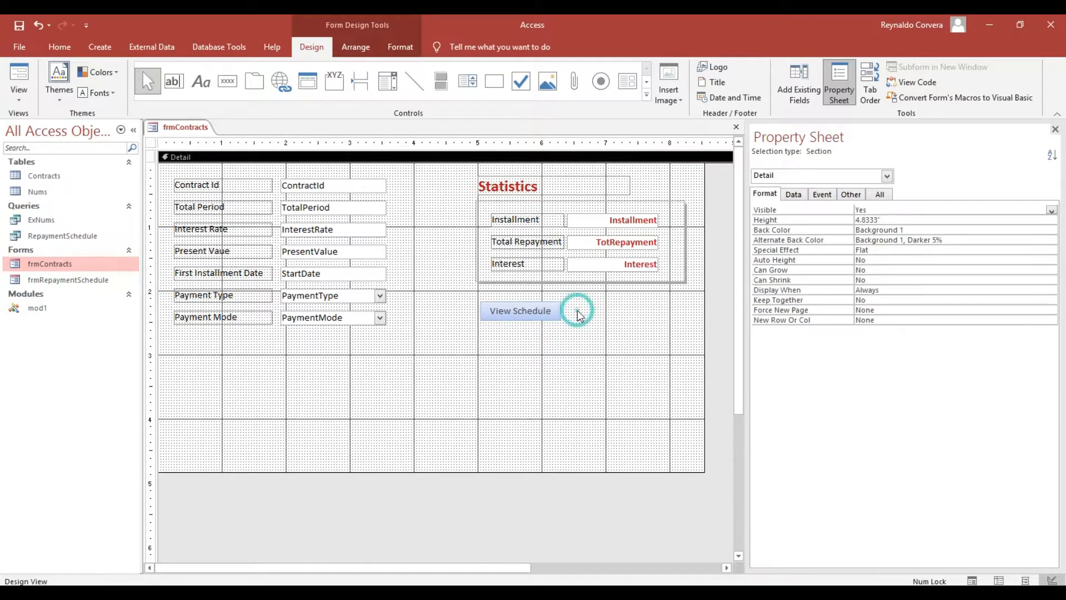
- Format the View Schedule button's text in bold dark red (#BA1419)
{"action": "left_click", "coordinate": [547, 305]}
{"action": "left_click", "coordinate": [59, 46]}
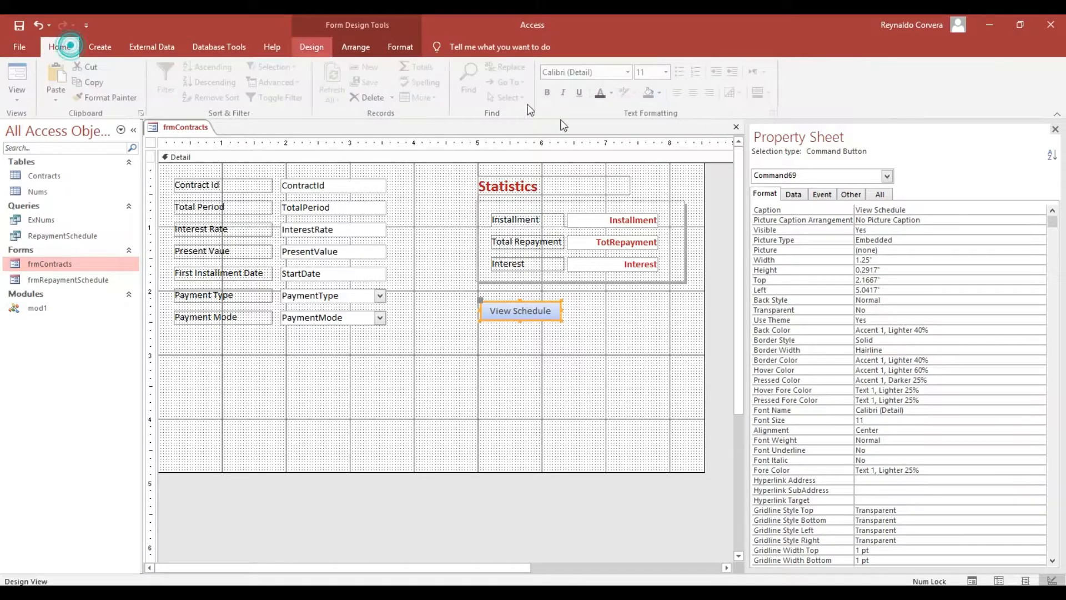
{"action": "left_click", "coordinate": [613, 93]}
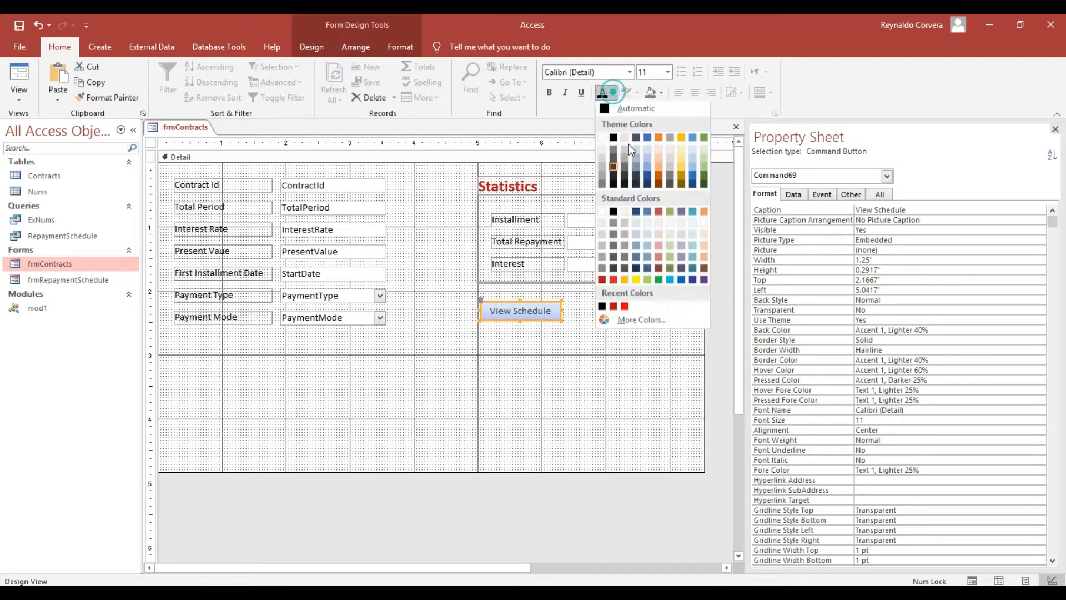
{"action": "left_click", "coordinate": [613, 213]}
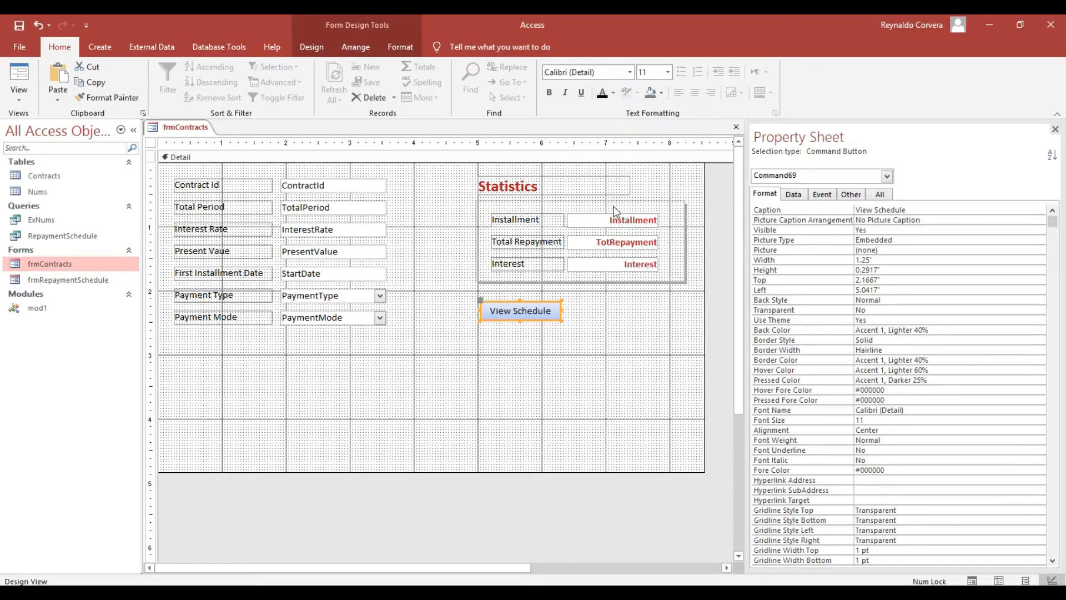
{"action": "left_click", "coordinate": [614, 95]}
{"action": "left_click", "coordinate": [608, 283]}
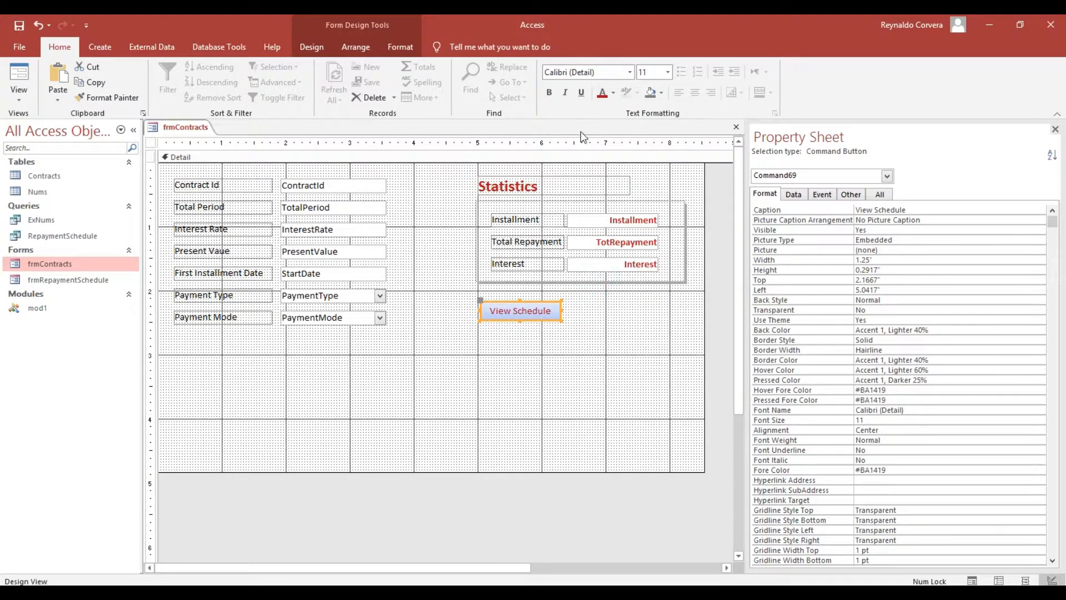
{"action": "left_click", "coordinate": [549, 93]}
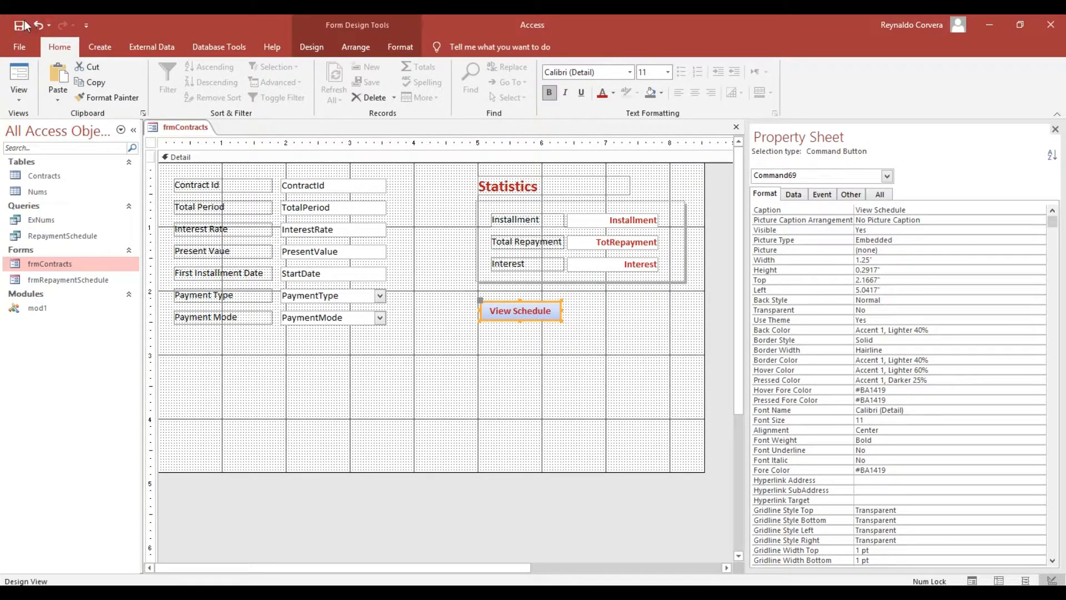
- Set the View Schedule button's Name property to cmdViewShed
{"action": "left_click", "coordinate": [850, 194]}
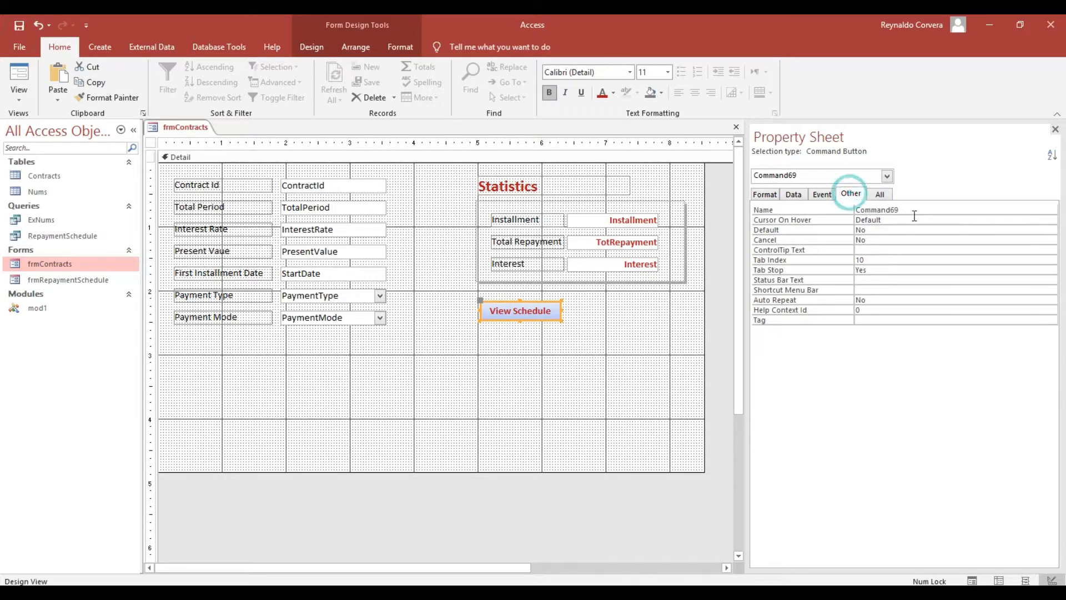
{"action": "double_click", "coordinate": [913, 211]}
{"action": "key", "text": "Caps_Lock"}
{"action": "key", "text": "Caps_Lock"}
{"action": "type", "text": "cmdViewShed"}
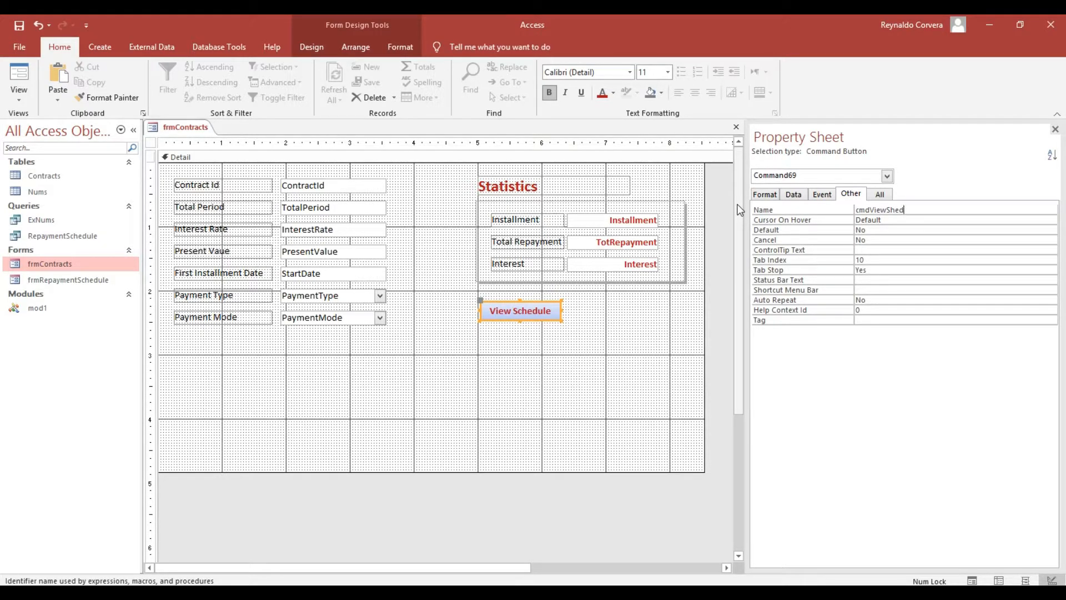
{"action": "key", "text": "Return"}
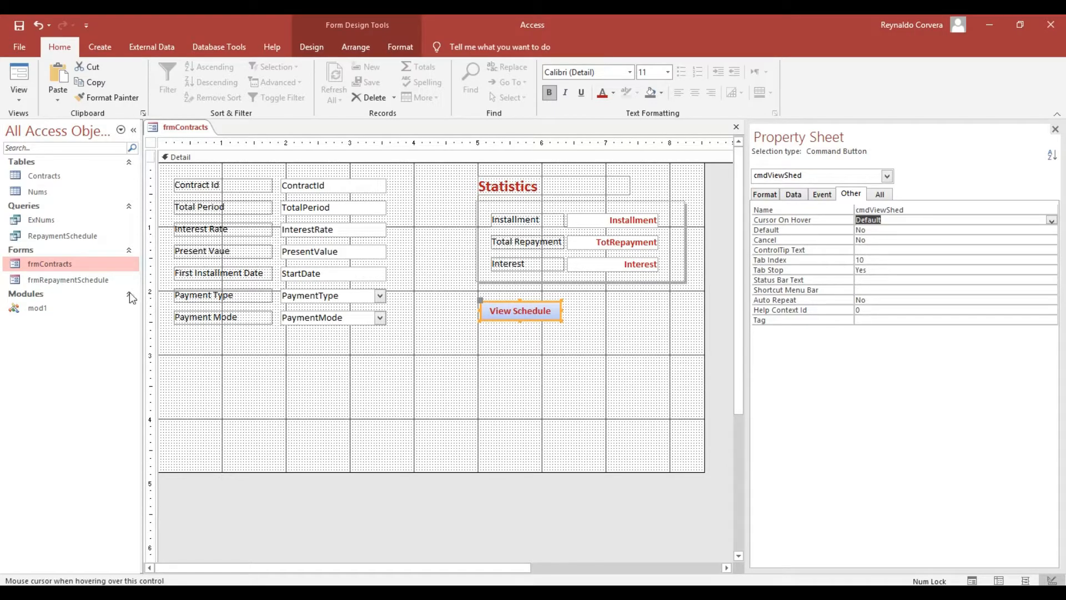
- Select the full name of the frmRepaymentSchedule form in the object list and close the name edit
{"action": "left_click", "coordinate": [84, 279]}
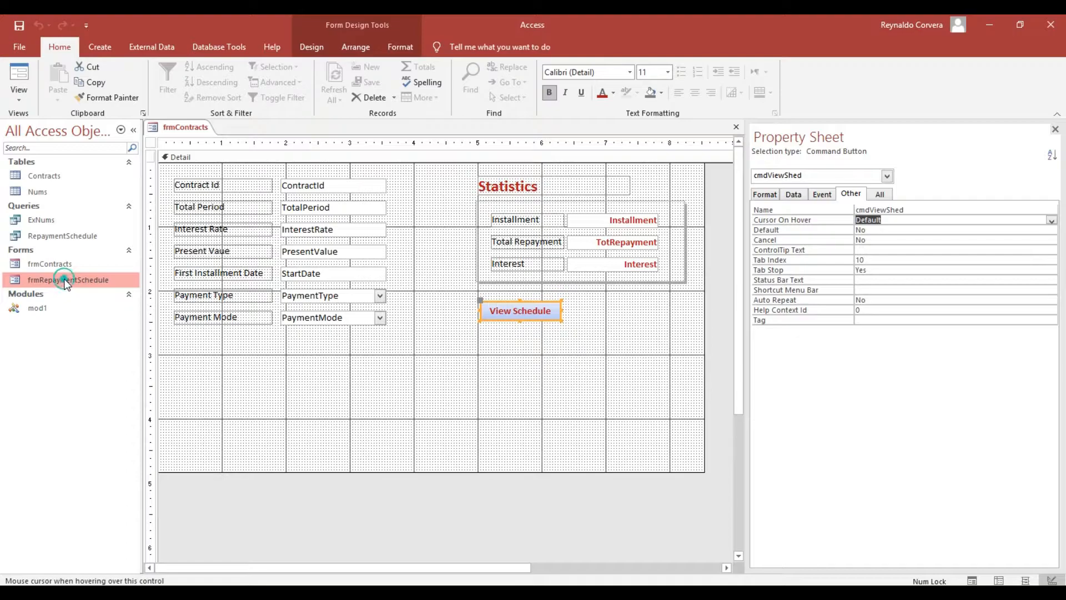
{"action": "left_click", "coordinate": [65, 280]}
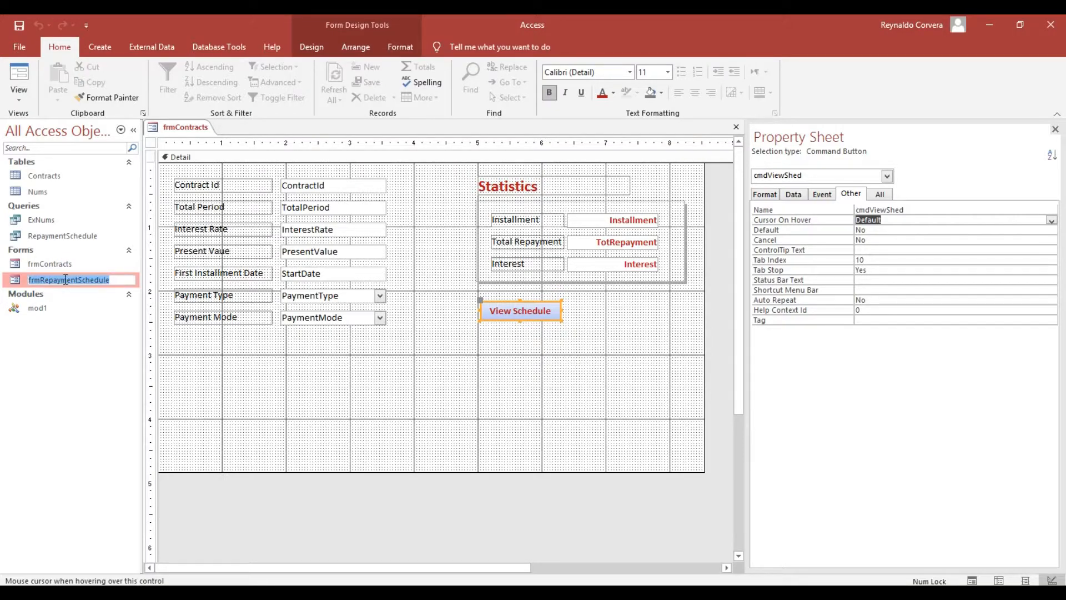
{"action": "key", "text": "Return"}
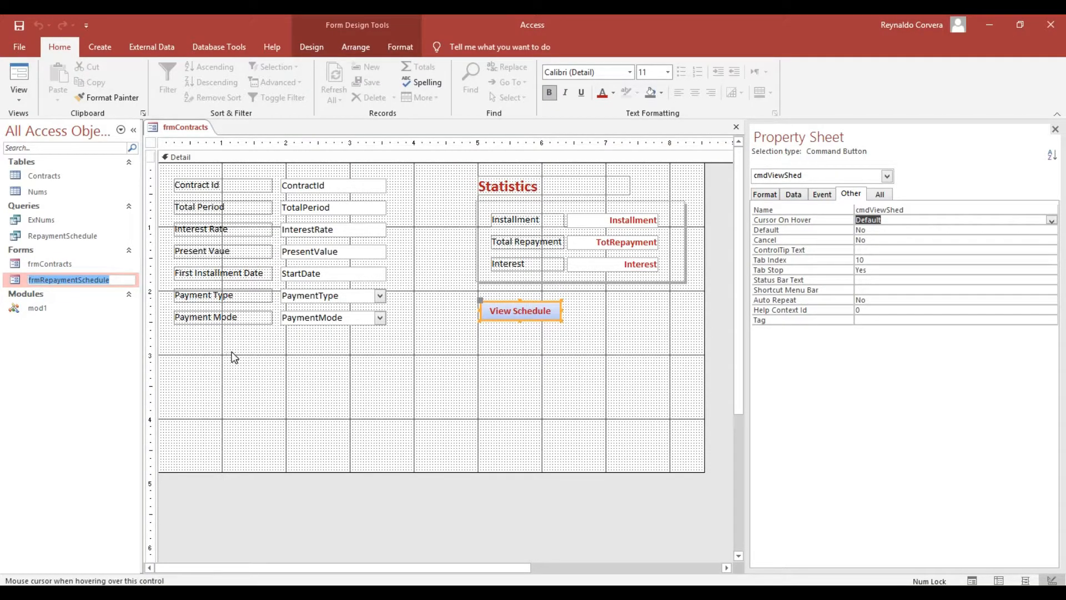
{"action": "left_click", "coordinate": [233, 357]}
- Assign an event procedure to the View Schedule button's On Click event and open its VBA code
{"action": "left_click", "coordinate": [507, 307]}
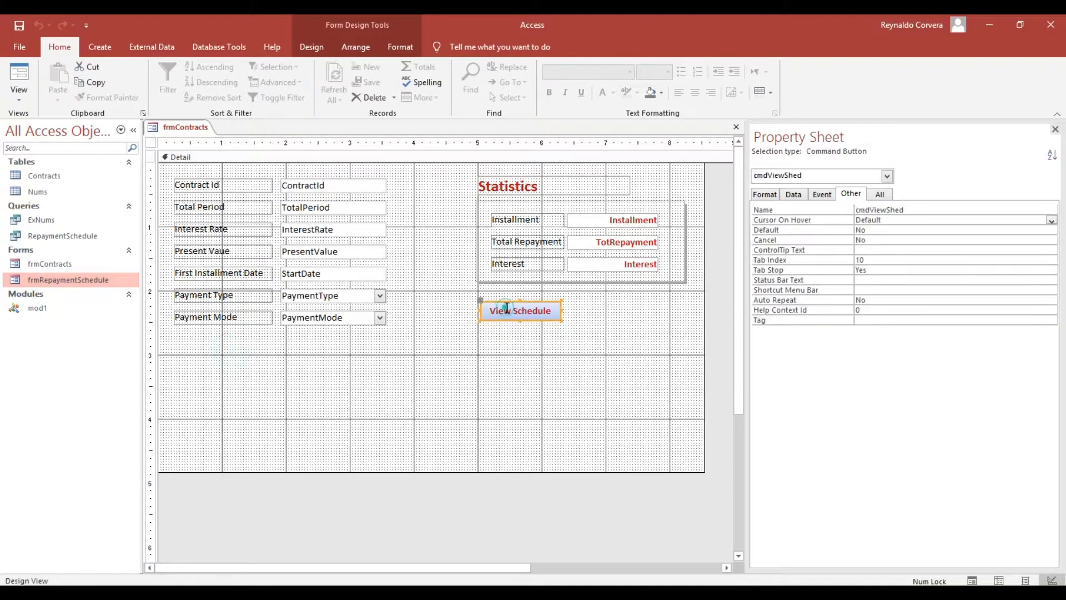
{"action": "left_click", "coordinate": [821, 194]}
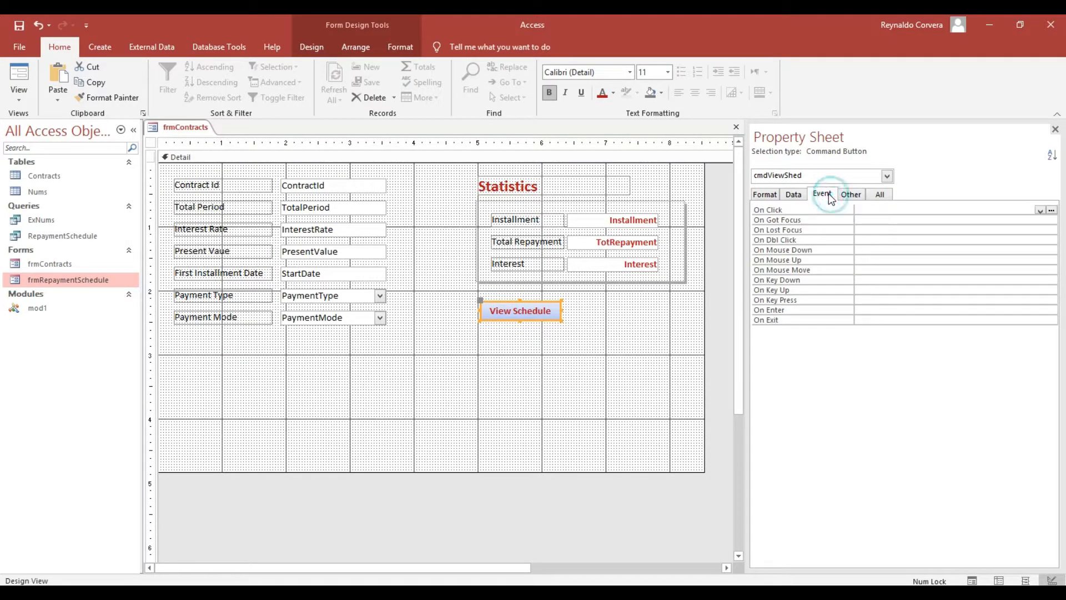
{"action": "left_click", "coordinate": [774, 211]}
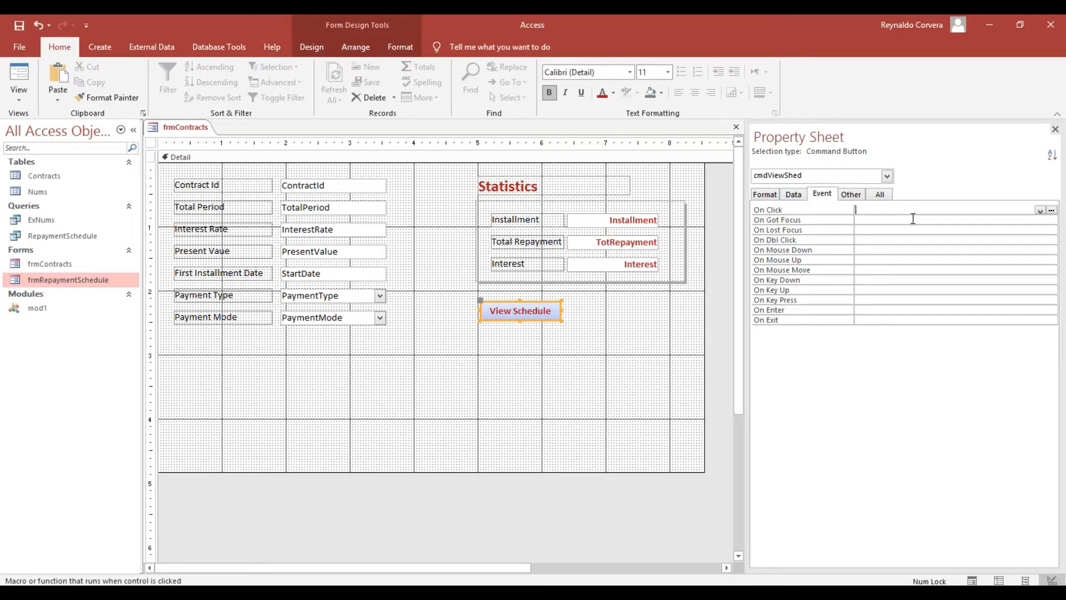
{"action": "left_click", "coordinate": [1040, 209]}
{"action": "left_click", "coordinate": [994, 219]}
{"action": "left_click", "coordinate": [1052, 210]}
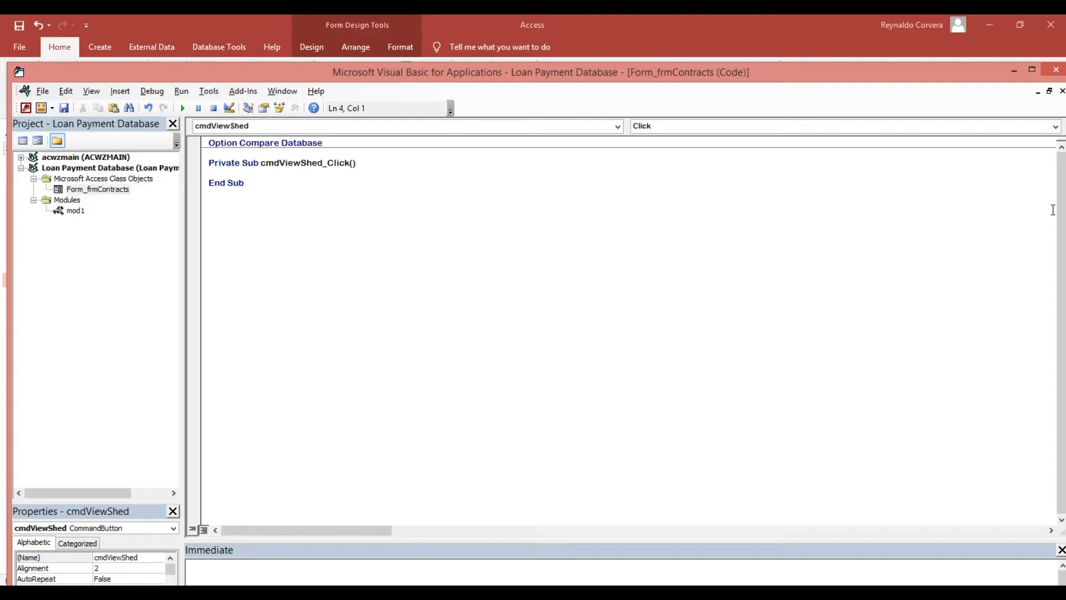
- Start the cmdViewShed_Click procedure with the condition line "If Me.Dirty Then", leaving a blank line below it
{"action": "key", "text": "Return"}
{"action": "type", "text": "If Me.d"}
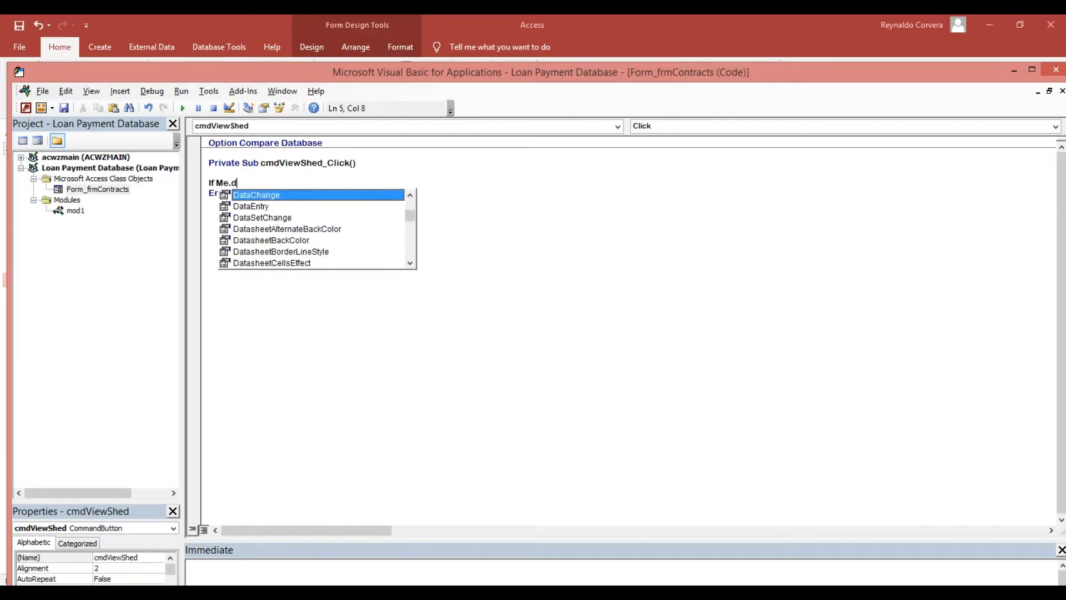
{"action": "type", "text": "i"}
{"action": "key", "text": "Tab"}
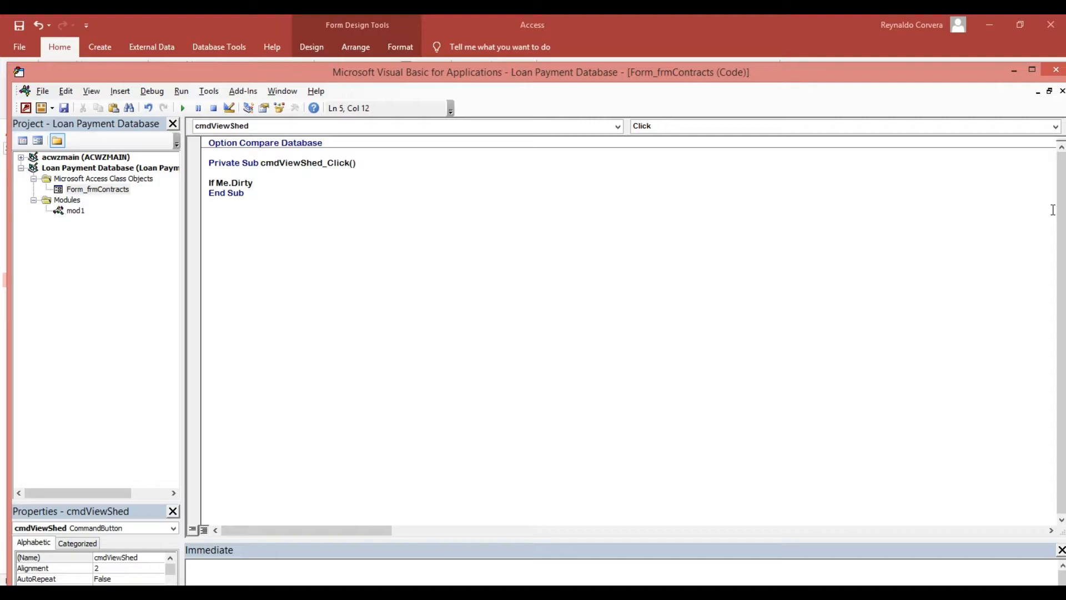
{"action": "type", "text": "the"}
{"action": "key", "text": "Return"}
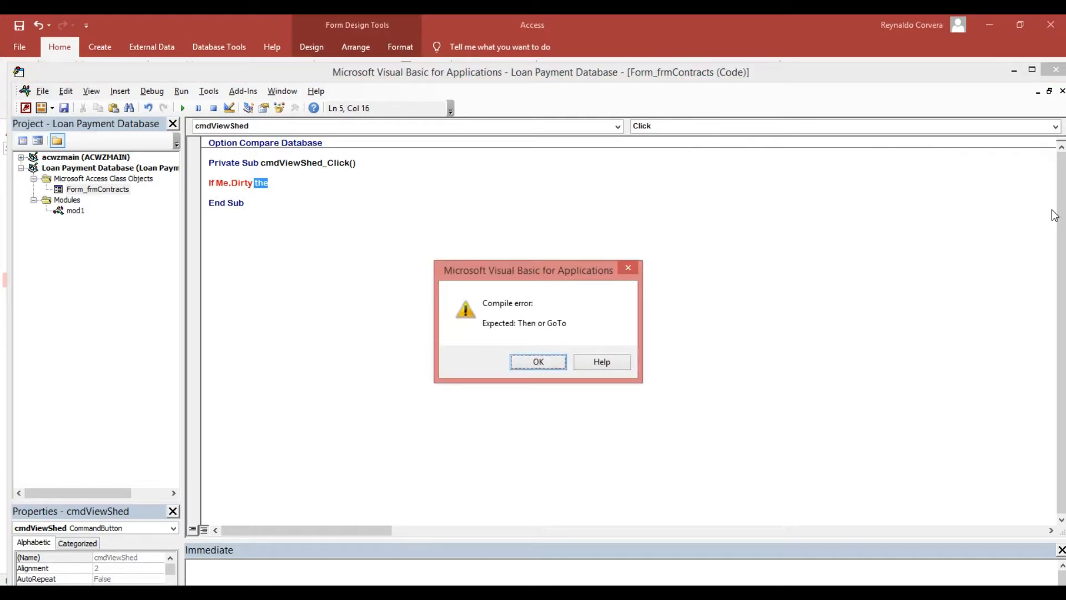
{"action": "key", "text": "Return"}
{"action": "key", "text": "End"}
{"action": "type", "text": "n"}
{"action": "key", "text": "Return"}
{"action": "key", "text": "Return"}
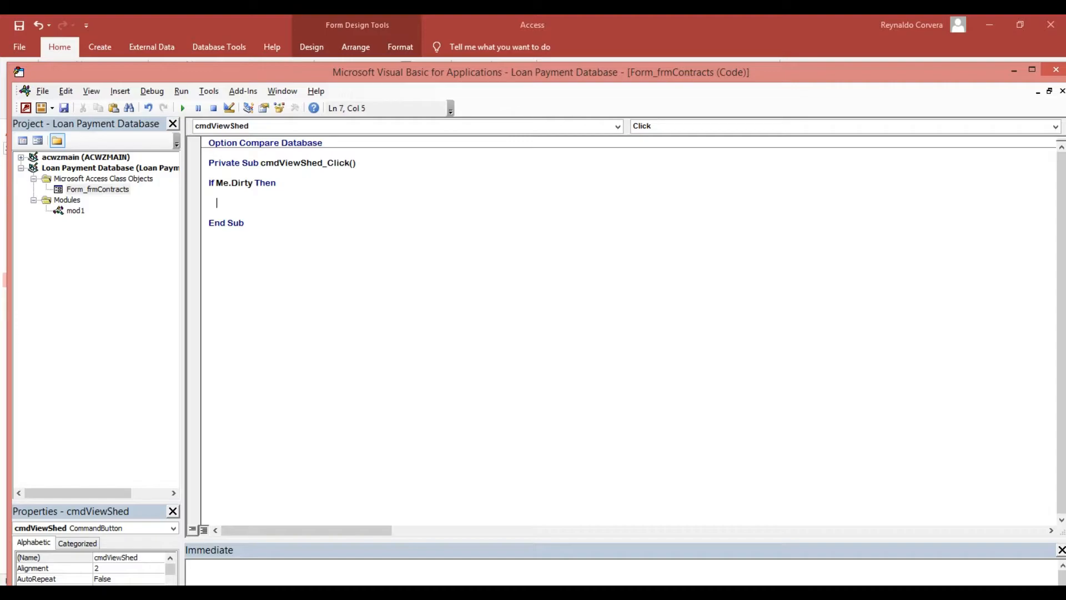
- Inside the If block, add the line "DoCmd.DoMenuItem acFormBar, acRecordMenu, acSaveRecord, , acMenuVer70"
{"action": "type", "text": "Docmd.do"}
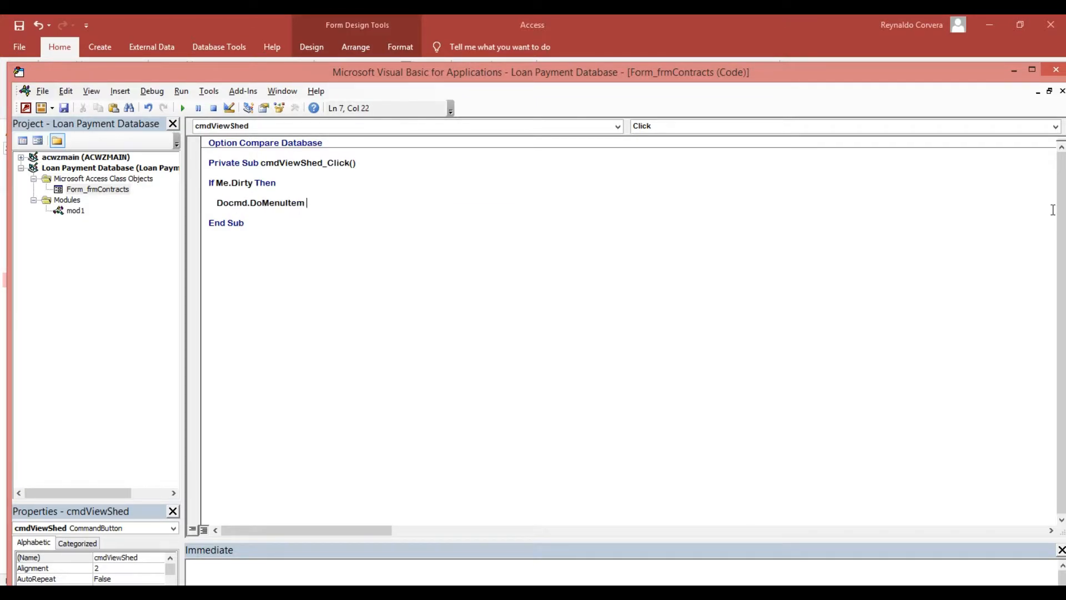
{"action": "type", "text": "acti"}
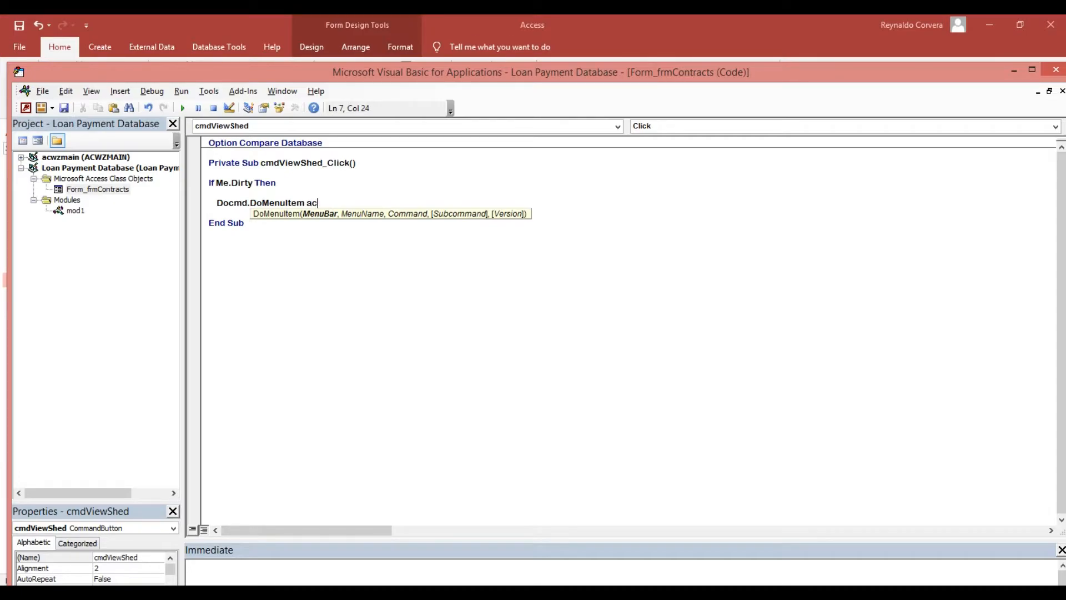
{"action": "key", "text": "BackSpace"}
{"action": "key", "text": "BackSpace"}
{"action": "type", "text": "FormBar,"}
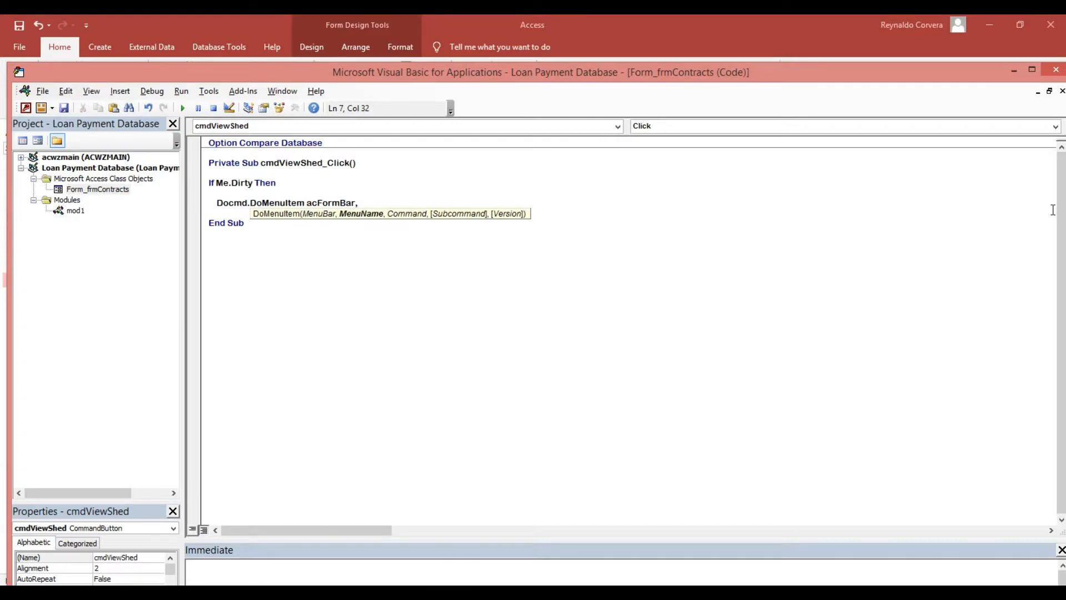
{"action": "type", "text": " acRecordMenu,a"}
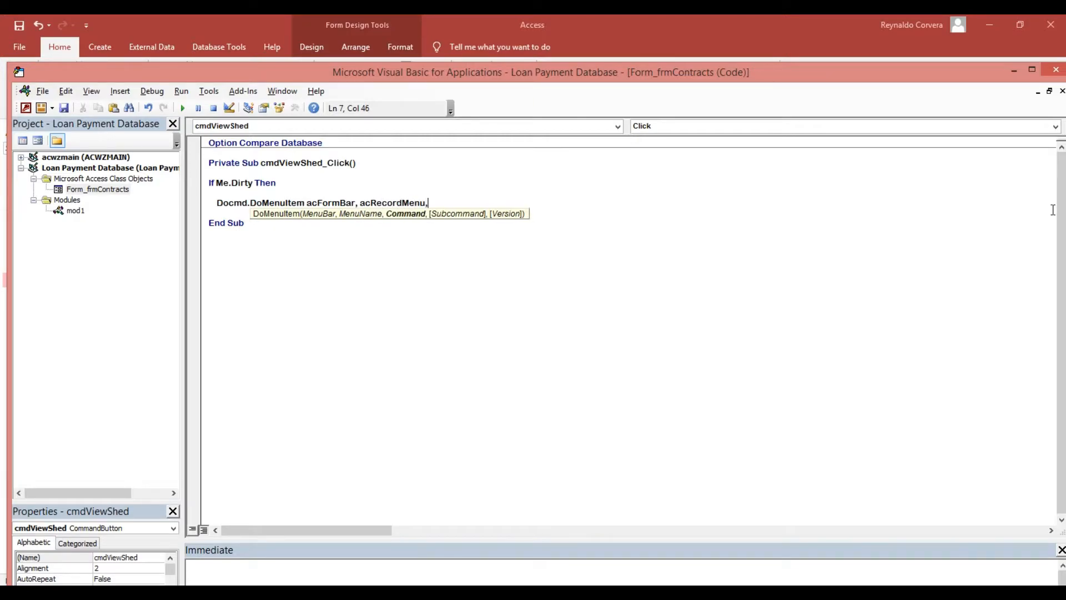
{"action": "type", "text": "c"}
{"action": "type", "text": "SAveReord"}
{"action": "key", "text": "BackSpace"}
{"action": "key", "text": "BackSpace"}
{"action": "key", "text": "BackSpace"}
{"action": "type", "text": "cord,"}
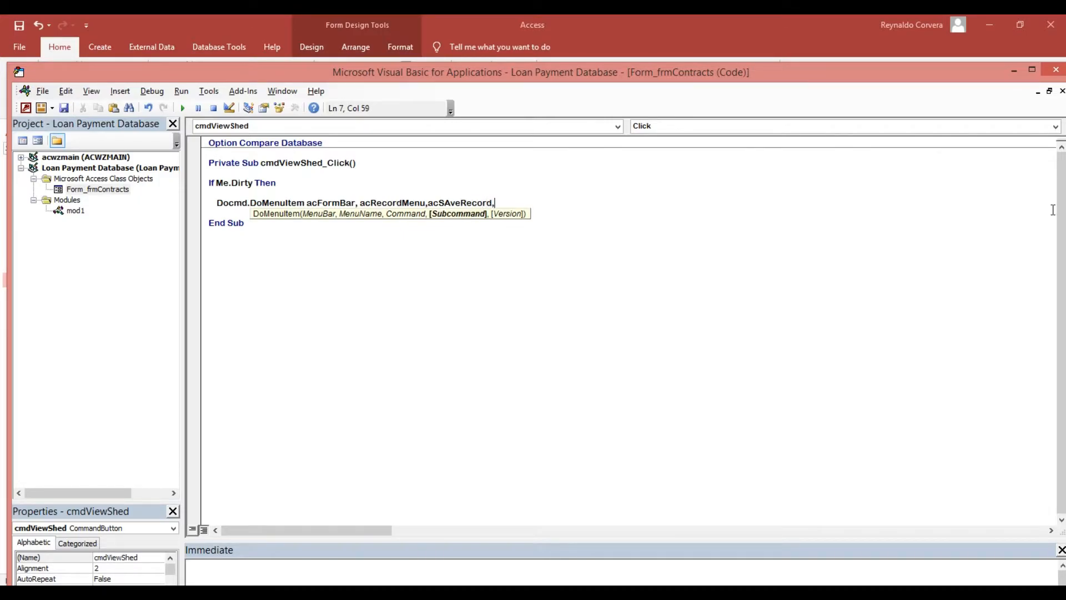
{"action": "type", "text": ",ac"}
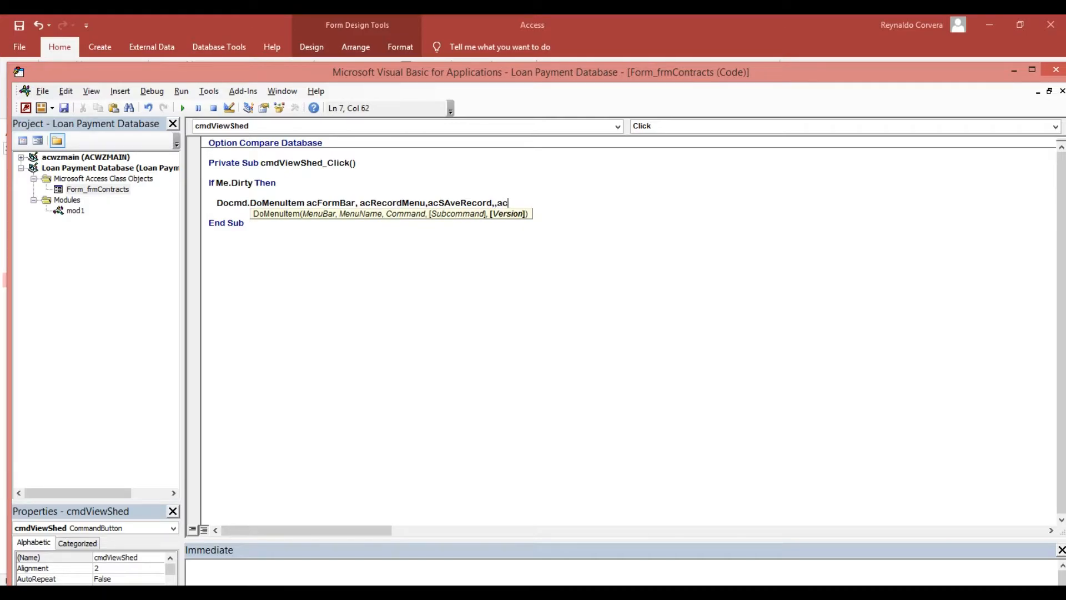
{"action": "type", "text": "MenuVer70"}
{"action": "key", "text": "Return"}
- Add Else and End If lines below the DoMenuItem statement, with End If outdented to the start of its line
{"action": "type", "text": "End"}
{"action": "key", "text": "BackSpace"}
{"action": "key", "text": "BackSpace"}
{"action": "key", "text": "BackSpace"}
{"action": "type", "text": "else"}
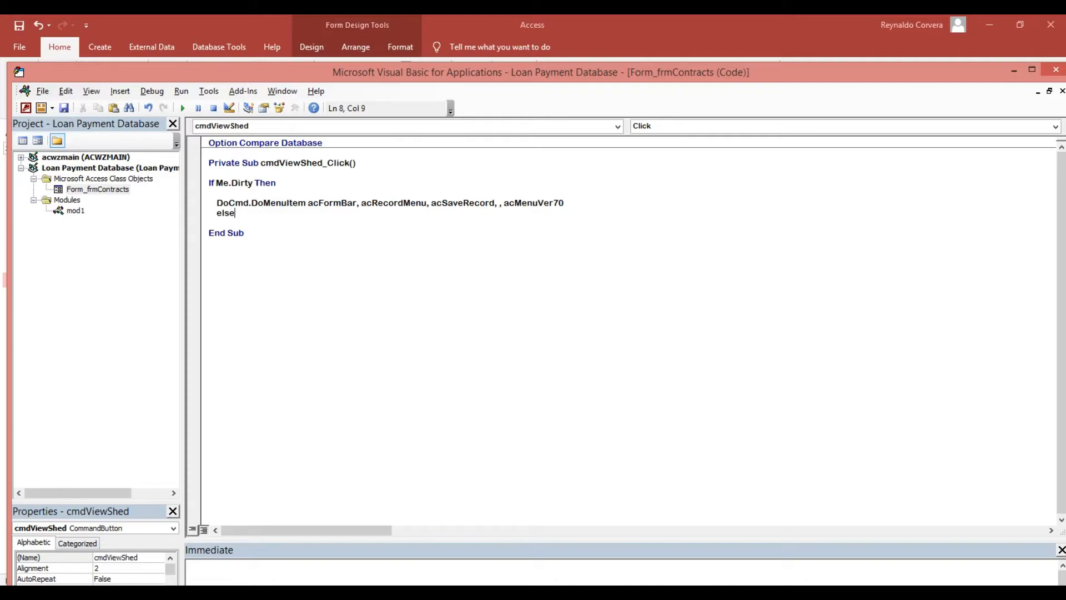
{"action": "key", "text": "Return"}
{"action": "type", "text": "end if"}
{"action": "key", "text": "Return"}
{"action": "key", "text": "Up"}
{"action": "key", "text": "BackSpace"}
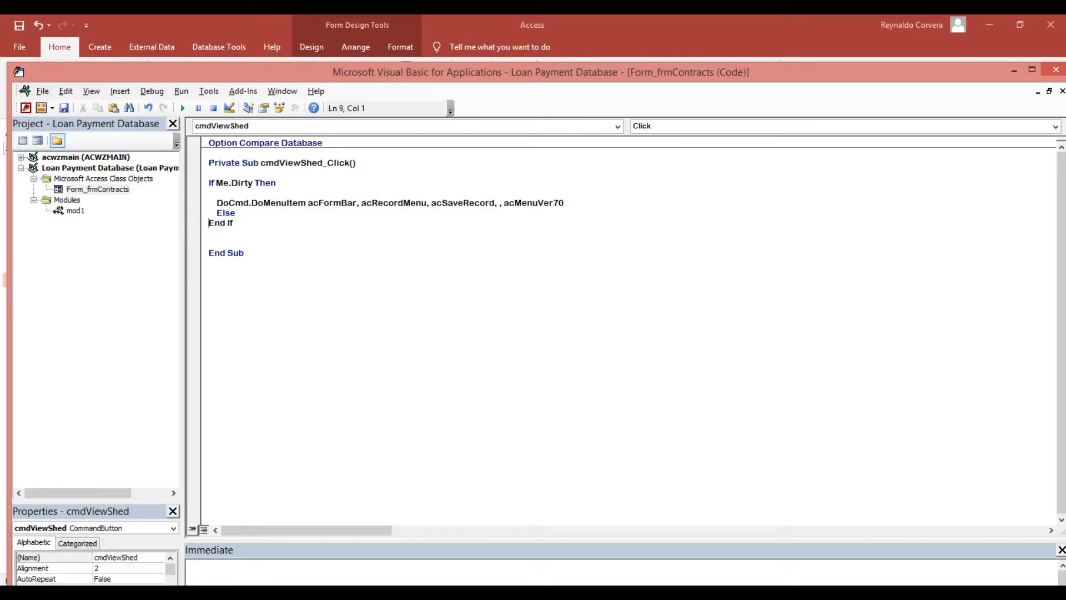
- Declare the variable stDocName as String on the line directly below End If
{"action": "key", "text": "Down"}
{"action": "key", "text": "Down"}
{"action": "key", "text": "Up"}
{"action": "type", "text": "Dim stDocName as"}
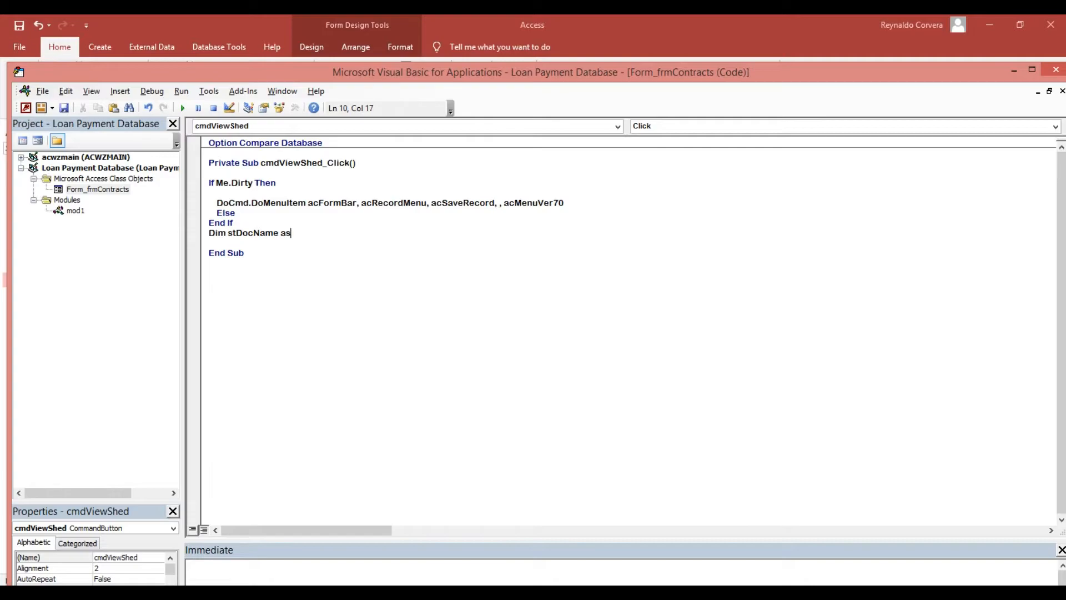
{"action": "type", "text": " String"}
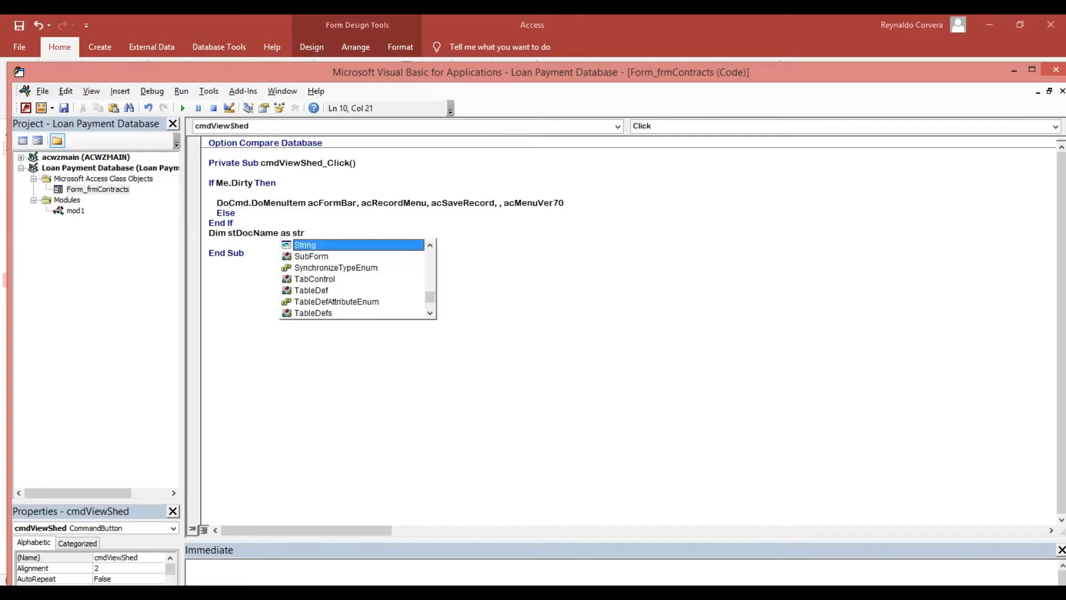
{"action": "key", "text": "Return"}
- Declare the variable stLinkCriteria as String below the stDocName declaration, followed by blank lines
{"action": "type", "text": "dim "}
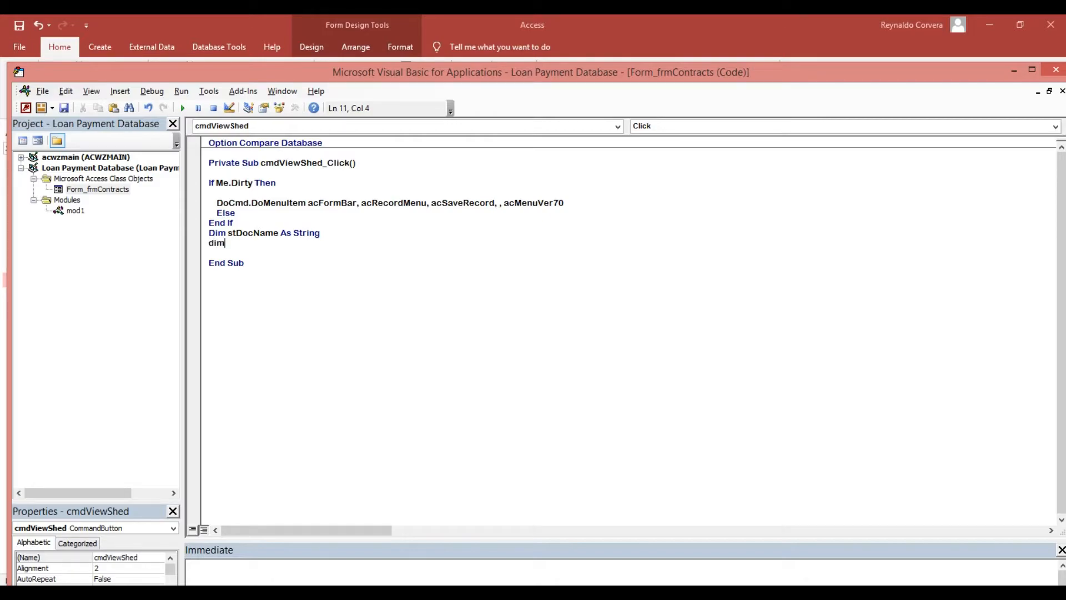
{"action": "type", "text": "stLinkCriteria as string"}
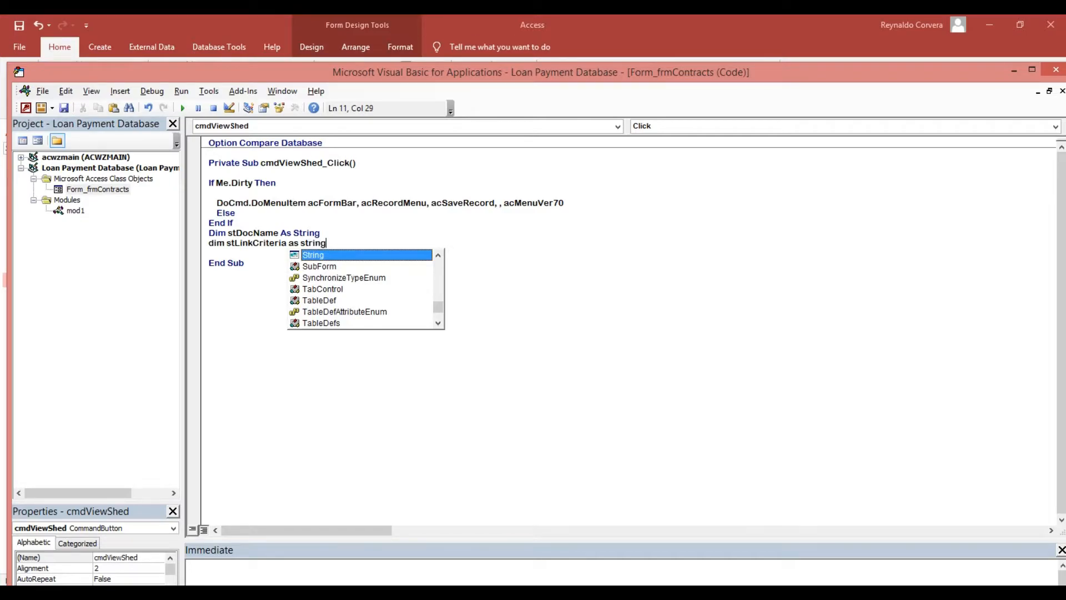
{"action": "key", "text": "Return"}
{"action": "key", "text": "Return"}
{"action": "key", "text": "Return"}
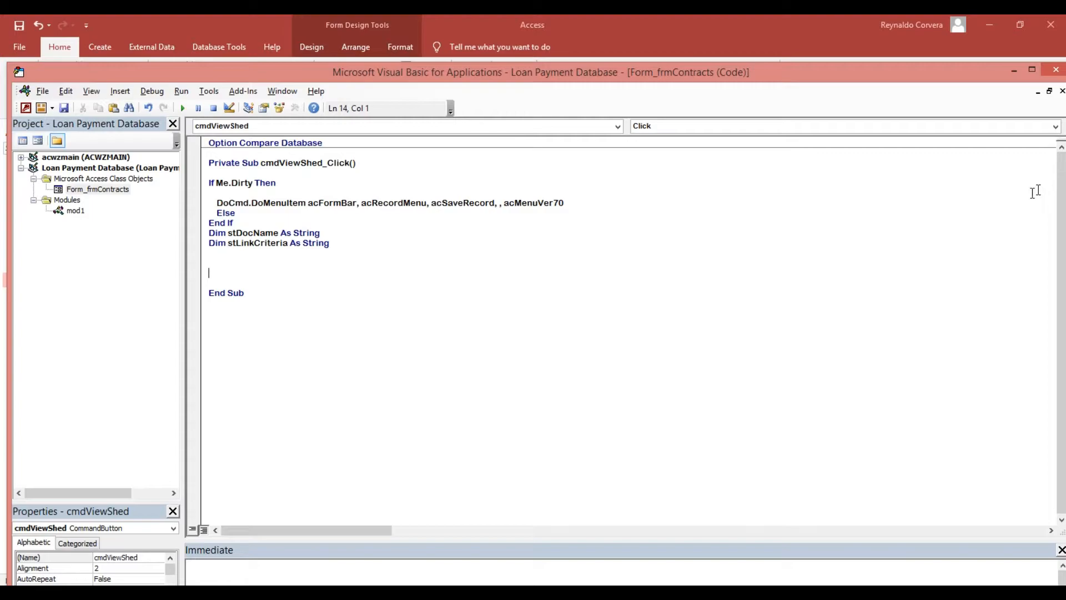
- Copy the variable name stLinkCriteria from its declaration to a new line, leaving one blank line between them
{"action": "double_click", "coordinate": [242, 243]}
{"action": "key", "text": "ctrl+c"}
{"action": "left_click", "coordinate": [232, 260]}
{"action": "key", "text": "ctrl+v"}
- Switch to the frmContracts form design and copy the Name property of the Contract Id text box
{"action": "key", "text": "alt+F11"}
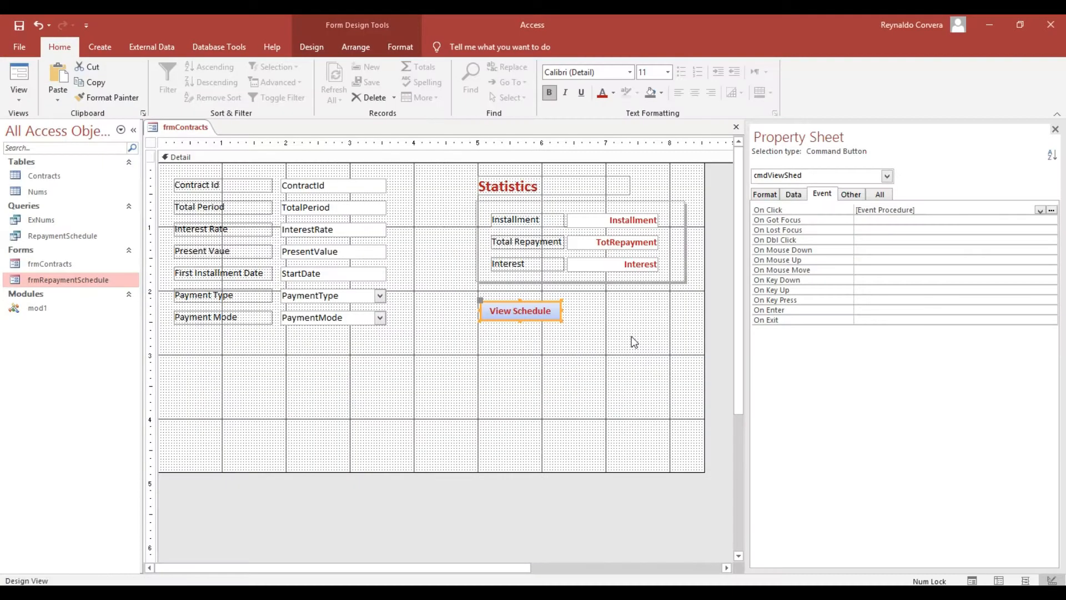
{"action": "left_click", "coordinate": [318, 186]}
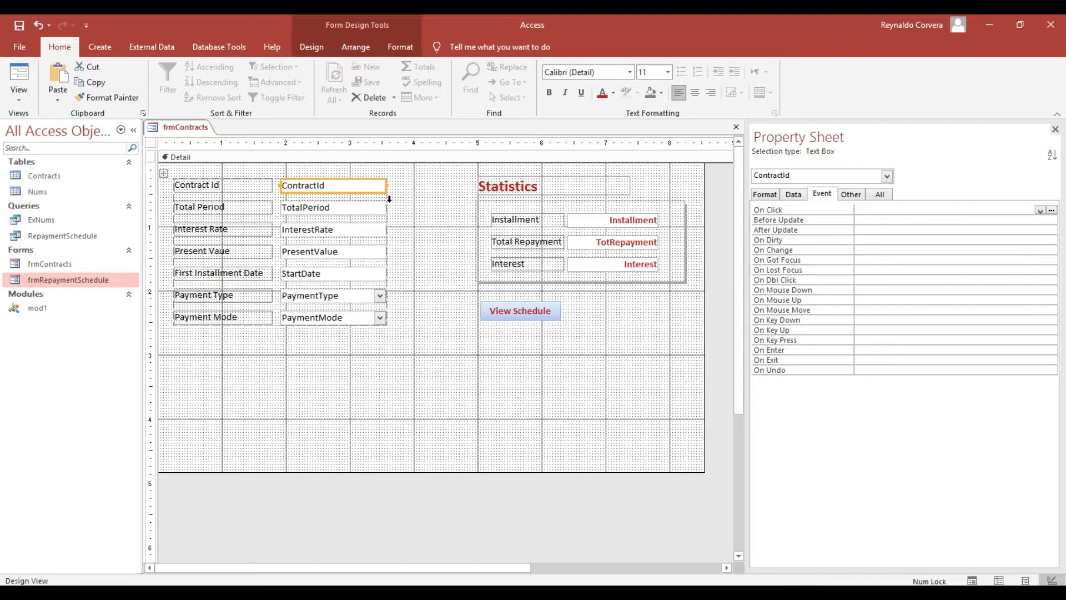
{"action": "double_click", "coordinate": [362, 186]}
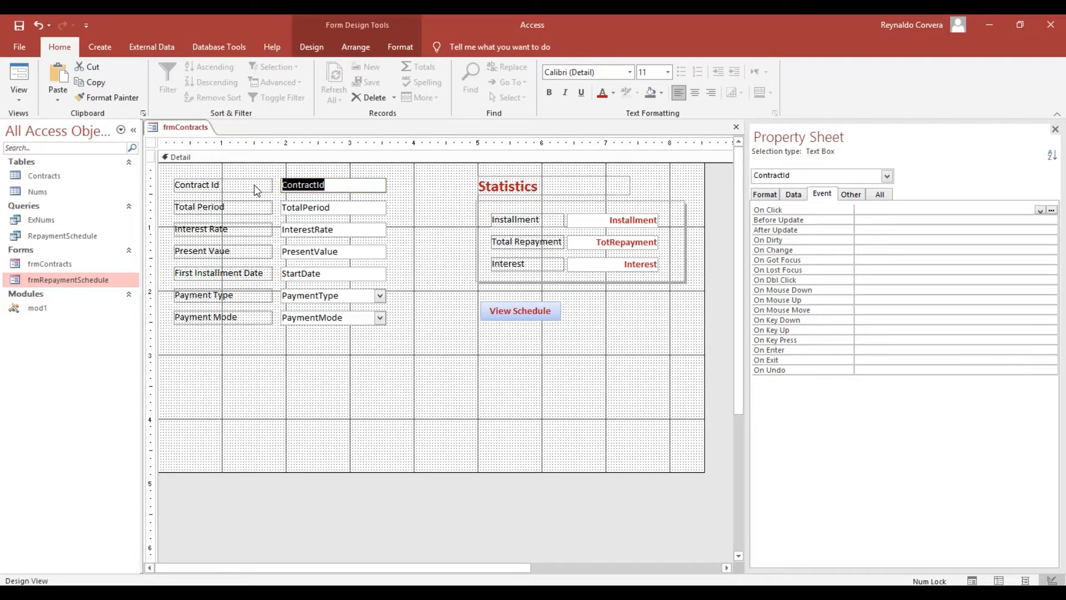
{"action": "left_click", "coordinate": [404, 179]}
{"action": "left_click", "coordinate": [334, 185]}
{"action": "left_click", "coordinate": [855, 198]}
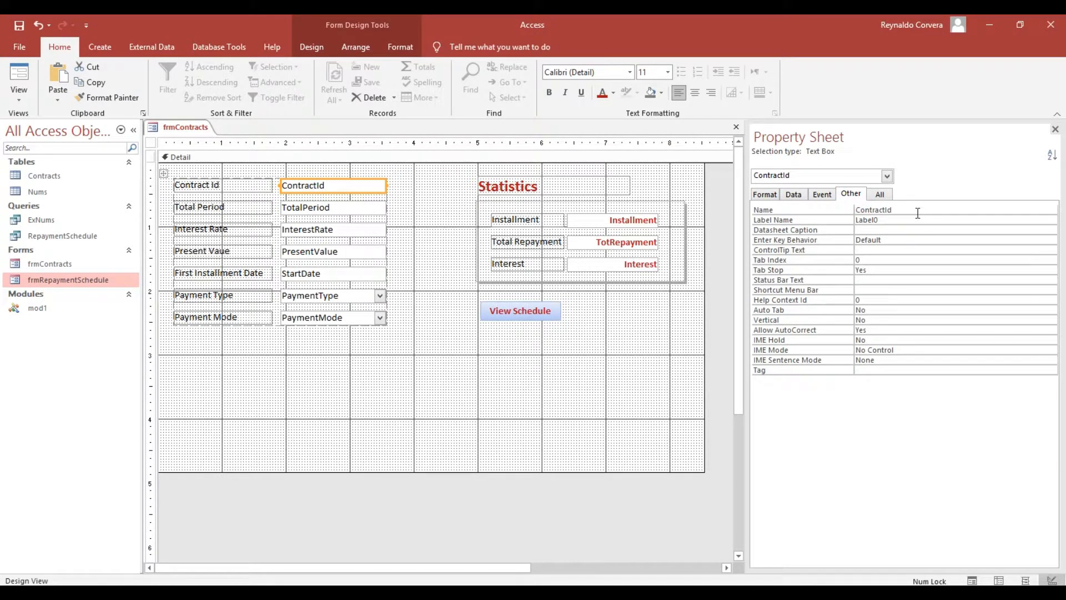
{"action": "double_click", "coordinate": [916, 211]}
{"action": "key", "text": "ctrl+c"}
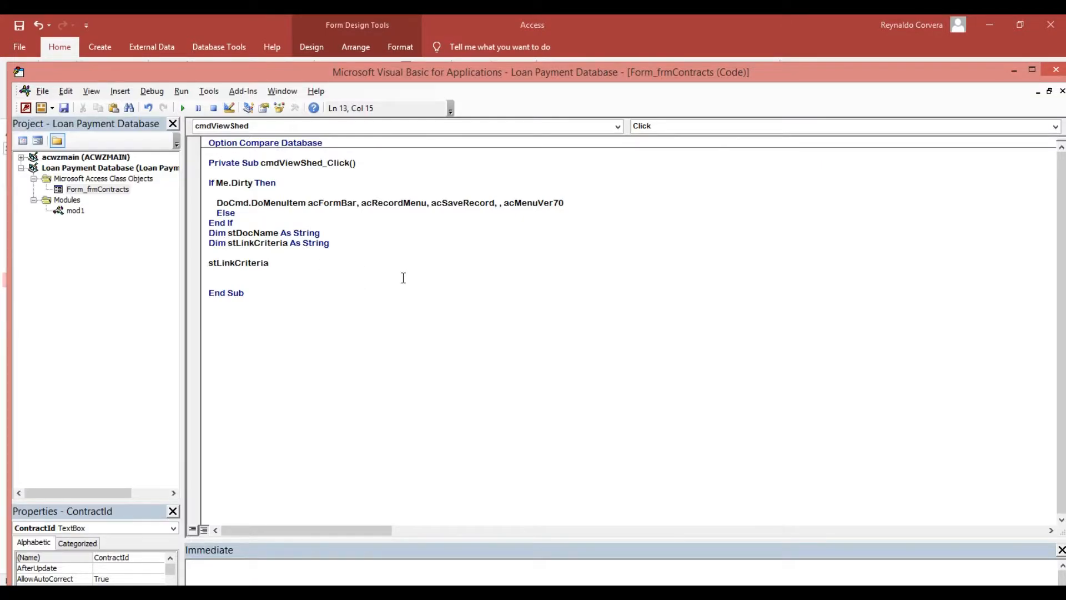
- Back in the VBA code, complete the line as stLinkCriteria = "[ContractId]=" & Me![ContractId] and add a line below it
{"action": "type", "text": "=\"[ContractId]"}
{"action": "type", "text": "=\" & Me"}
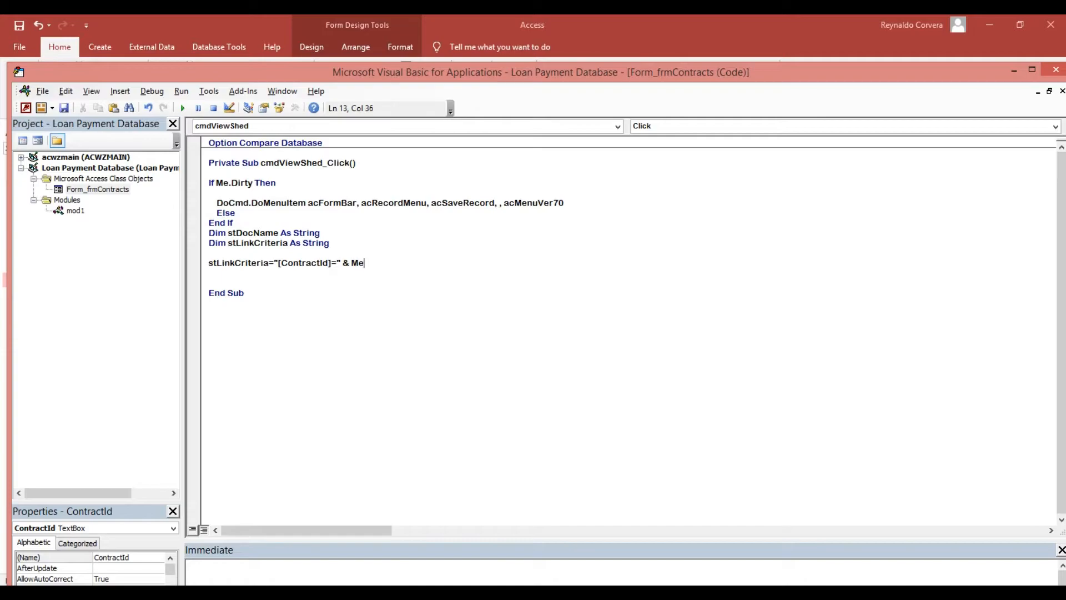
{"action": "type", "text": "!["}
{"action": "key", "text": "ctrl+v"}
{"action": "type", "text": "]"}
{"action": "key", "text": "Return"}
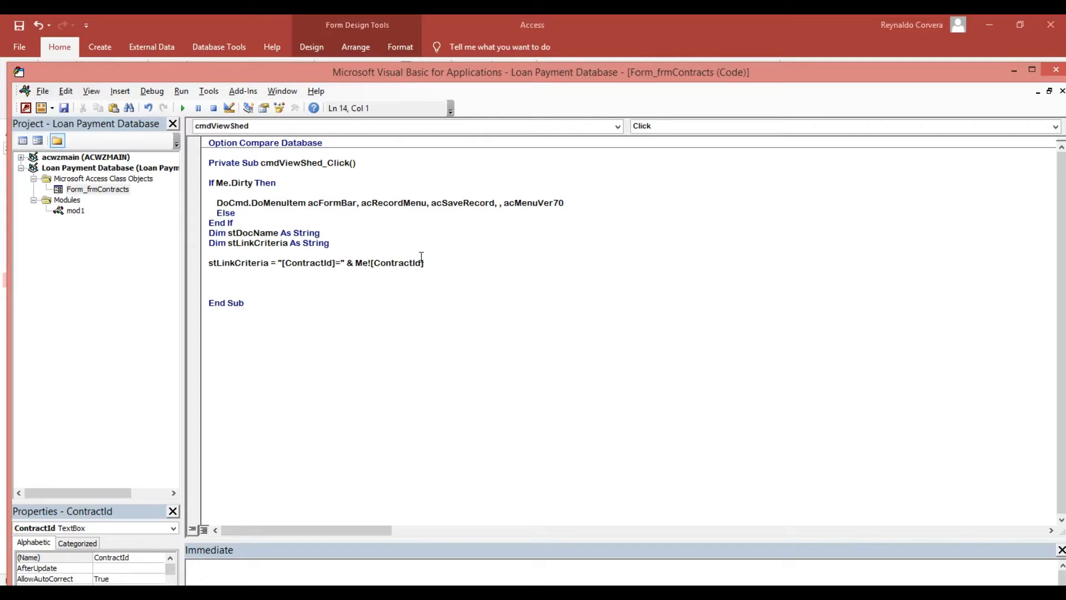
- Insert a new line directly above the stLinkCriteria assignment and enter the variable name stDocName on it
{"action": "left_click", "coordinate": [229, 233]}
{"action": "left_click_drag", "start_coordinate": [229, 234], "coordinate": [278, 233]}
{"action": "left_click", "coordinate": [211, 278]}
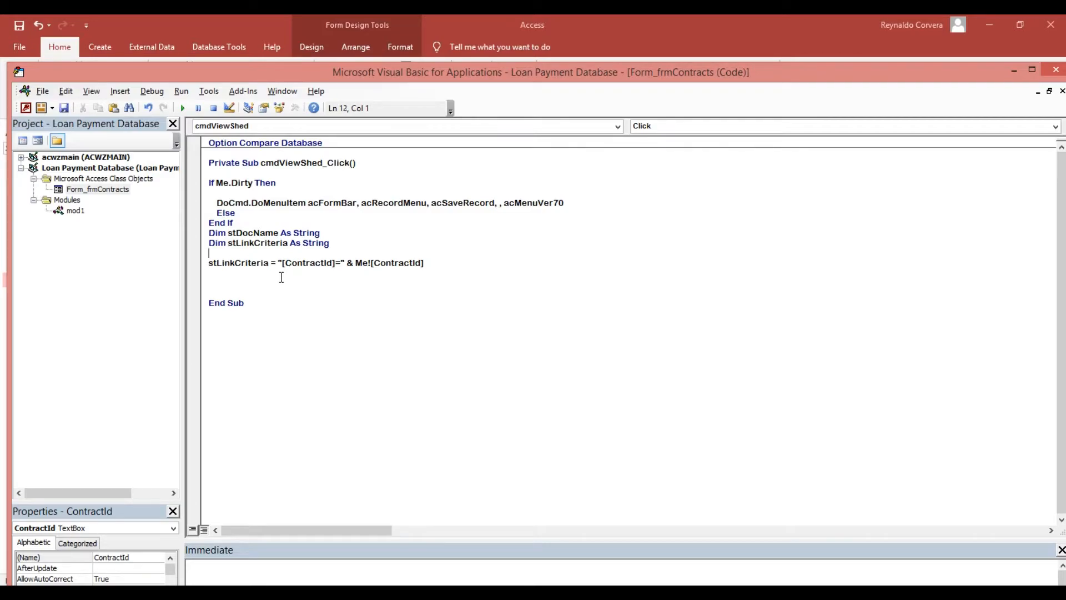
{"action": "key", "text": "Return"}
{"action": "key", "text": "Down"}
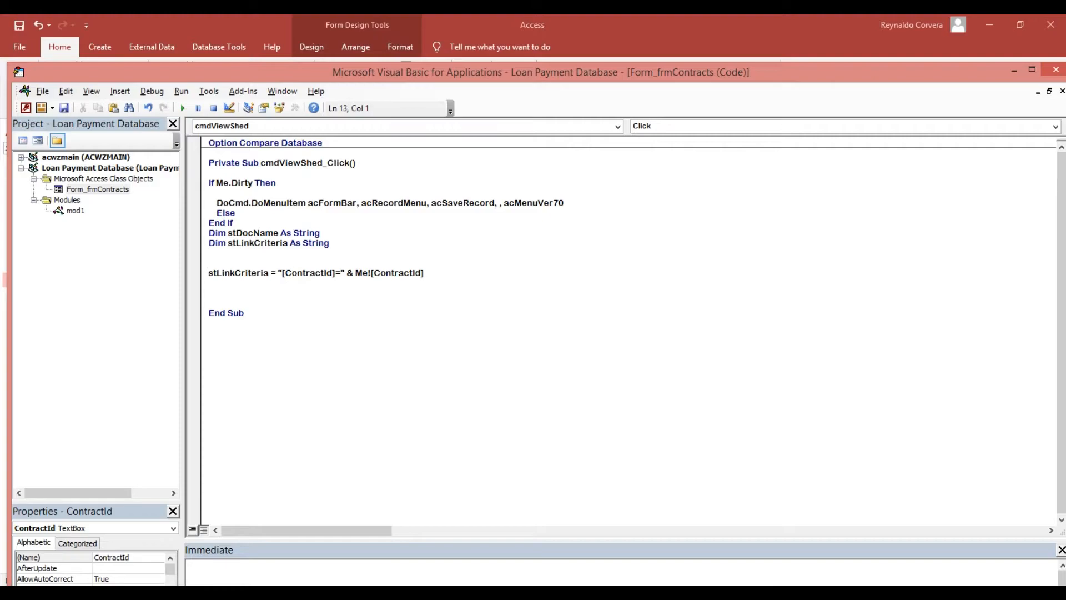
{"action": "type", "text": "stDocName"}
- Switch to Access, copy the form name frmRepaymentSchedule from the object list, and return to the VBA code
{"action": "key", "text": "alt+Tab"}
{"action": "left_click", "coordinate": [78, 280]}
{"action": "key", "text": "ctrl+c"}
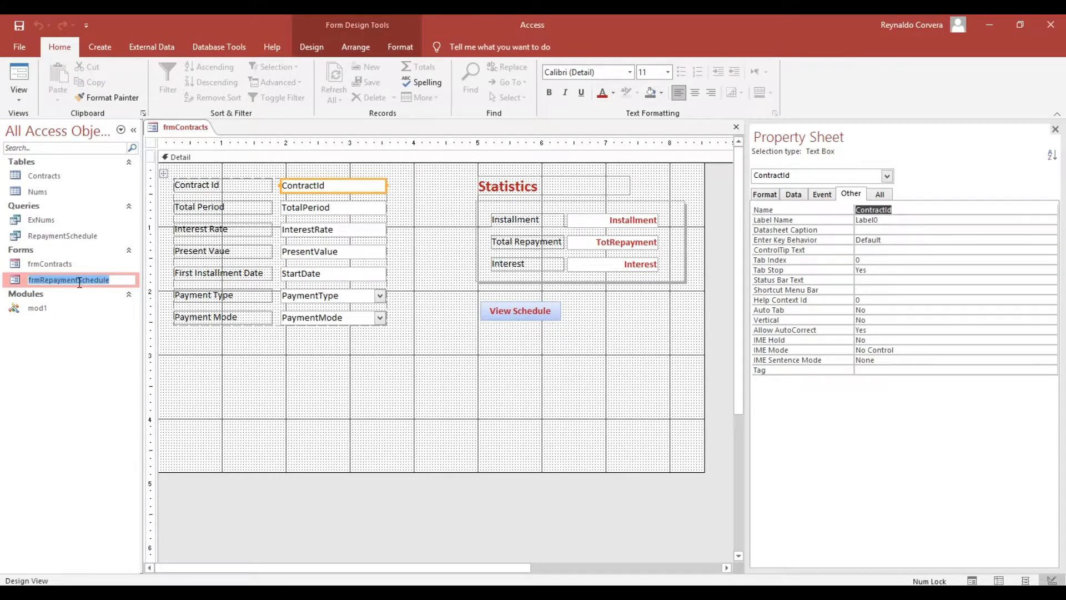
{"action": "key", "text": "alt+Tab"}
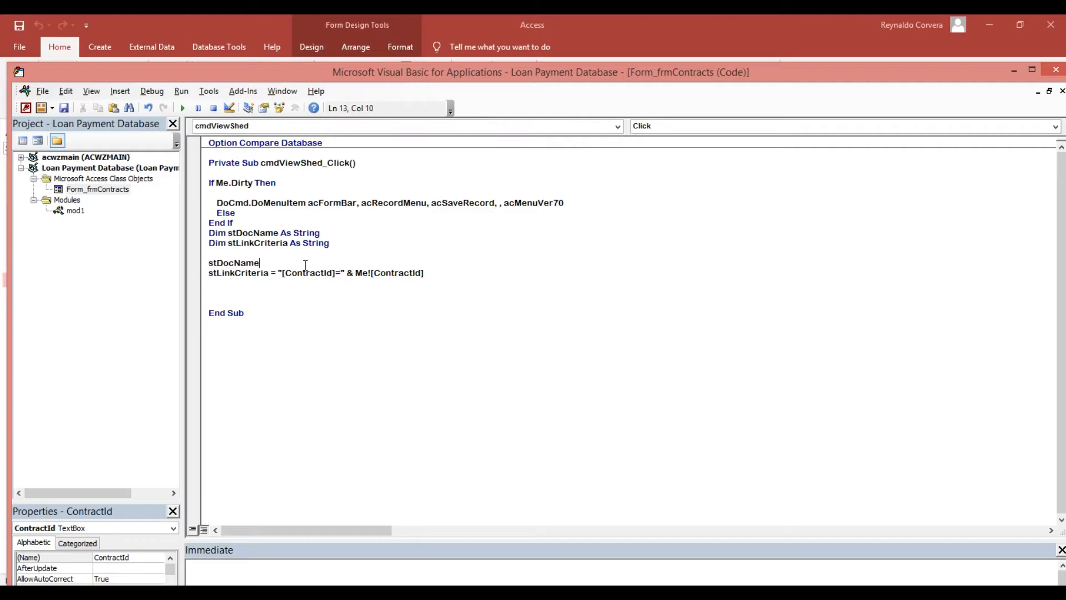
- Assign the form name "frmRepaymentSchedule" to stDocName in the cmdViewShed_Click procedure
{"action": "type", "text": "=\""}
{"action": "key", "text": "ctrl+v"}
{"action": "type", "text": "\""}
{"action": "key", "text": "Down"}
{"action": "key", "text": "Down"}
{"action": "left_click", "coordinate": [217, 263]}
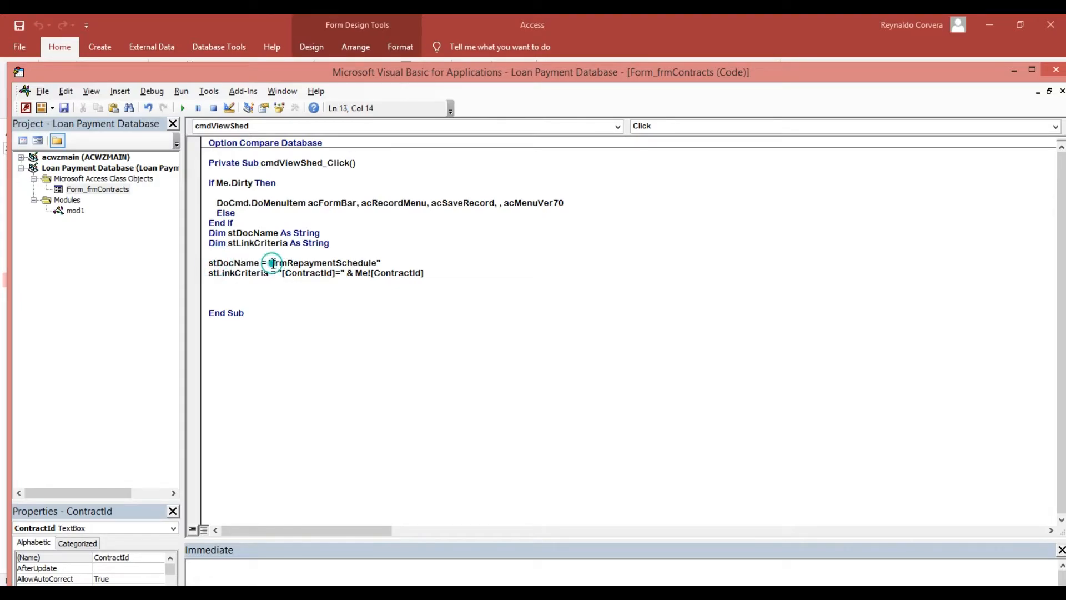
{"action": "left_click_drag", "start_coordinate": [272, 263], "coordinate": [381, 263]}
{"action": "left_click_drag", "start_coordinate": [209, 262], "coordinate": [272, 261]}
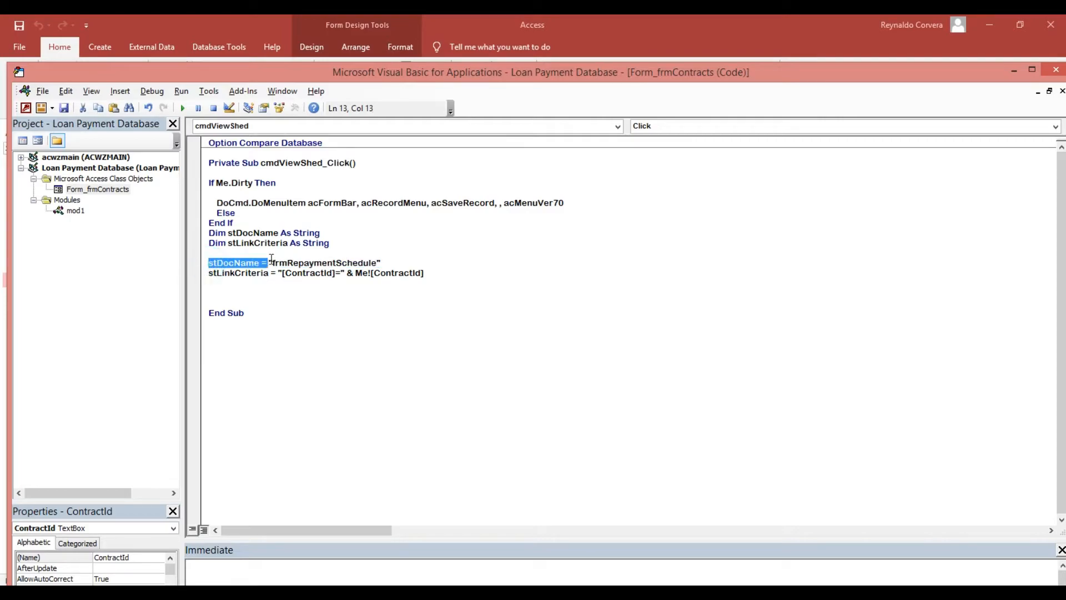
- Below the stLinkCriteria line, add a DoCmd.OpenForm call with stDocName as form name, leaving the View and FilterName arguments empty
{"action": "left_click", "coordinate": [212, 286]}
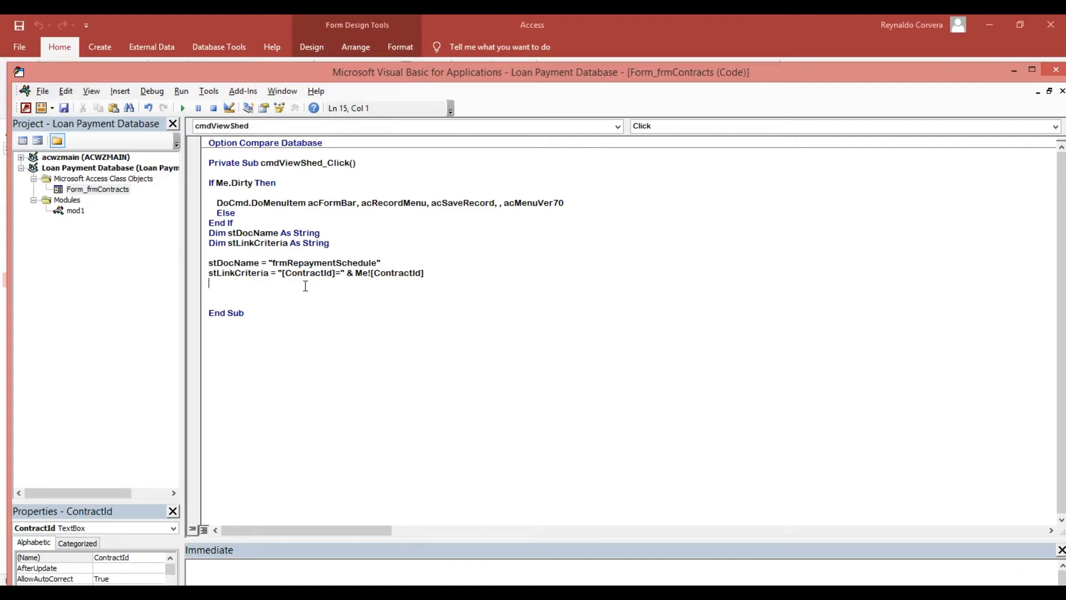
{"action": "type", "text": "docmd.op"}
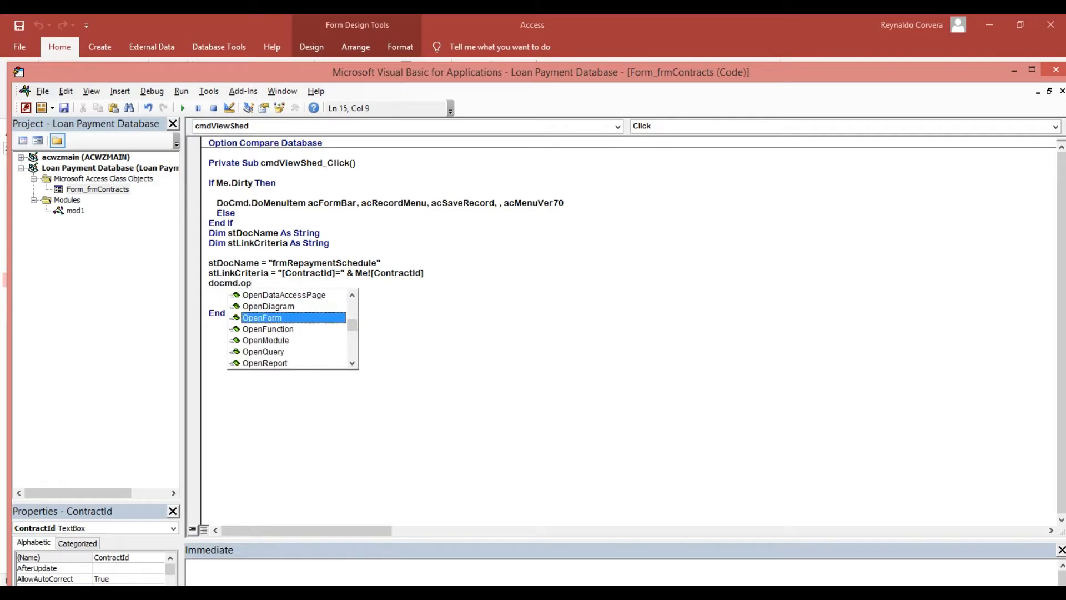
{"action": "key", "text": "Tab"}
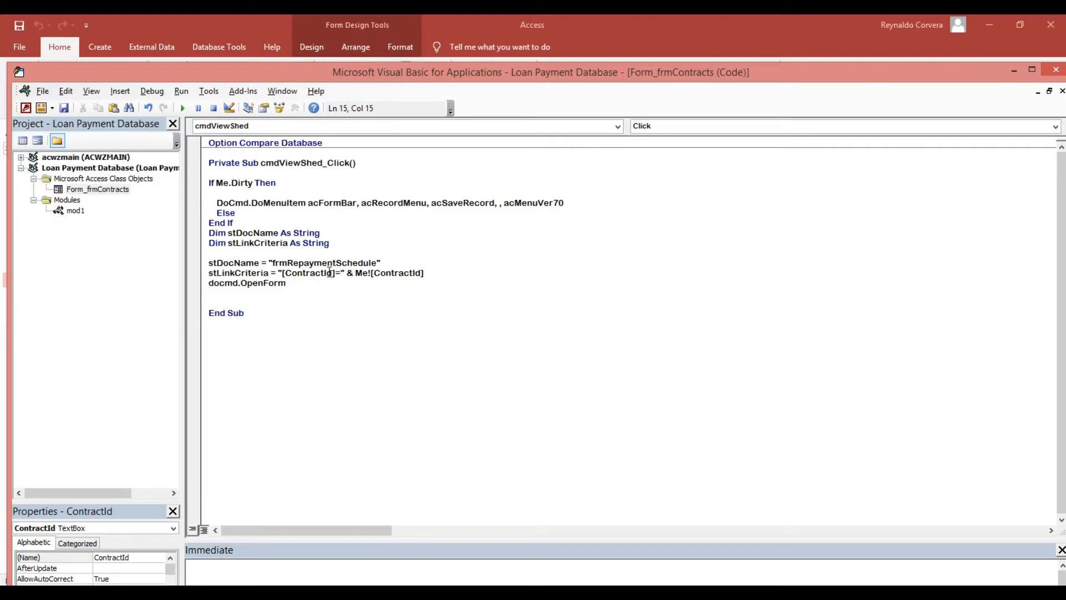
{"action": "left_click_drag", "start_coordinate": [274, 264], "coordinate": [380, 263]}
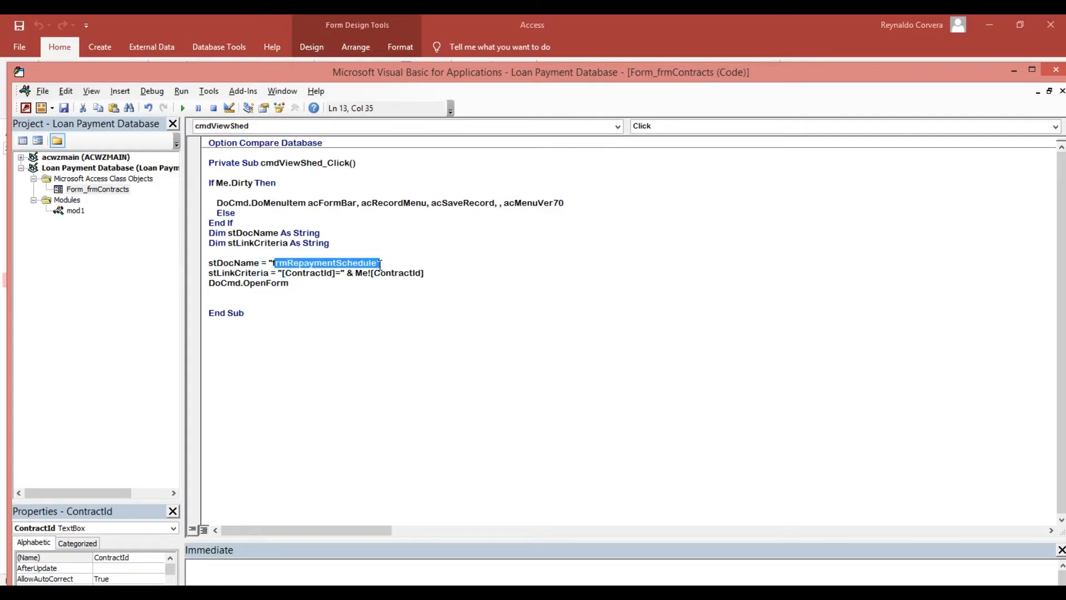
{"action": "left_click_drag", "start_coordinate": [211, 263], "coordinate": [259, 265]}
{"action": "key", "text": "ctrl+c"}
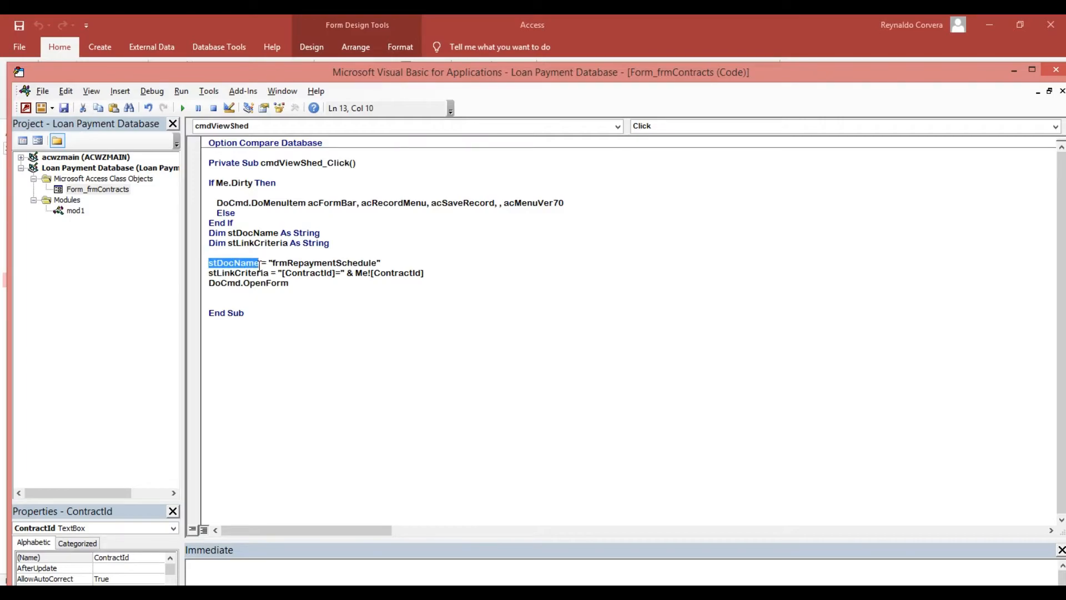
{"action": "left_click", "coordinate": [314, 284]}
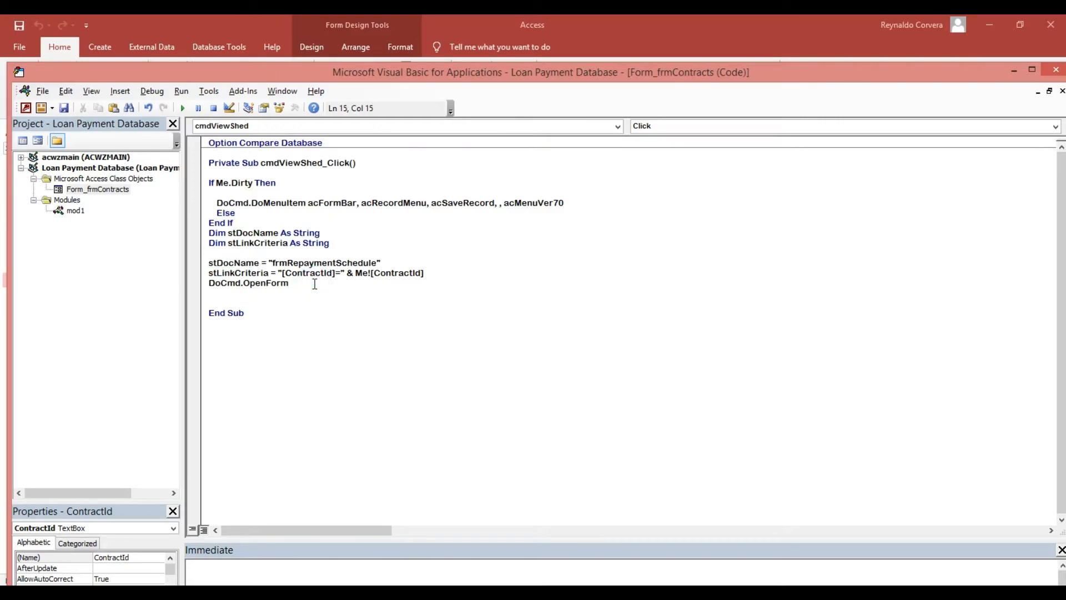
{"action": "key", "text": "ctrl+v"}
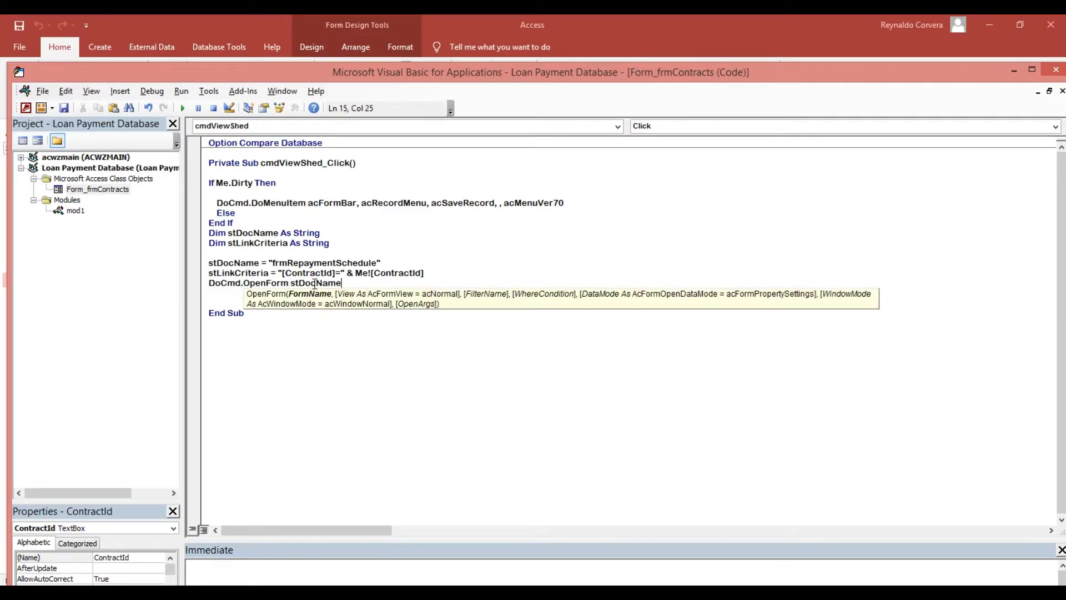
{"action": "type", "text": ",,"}
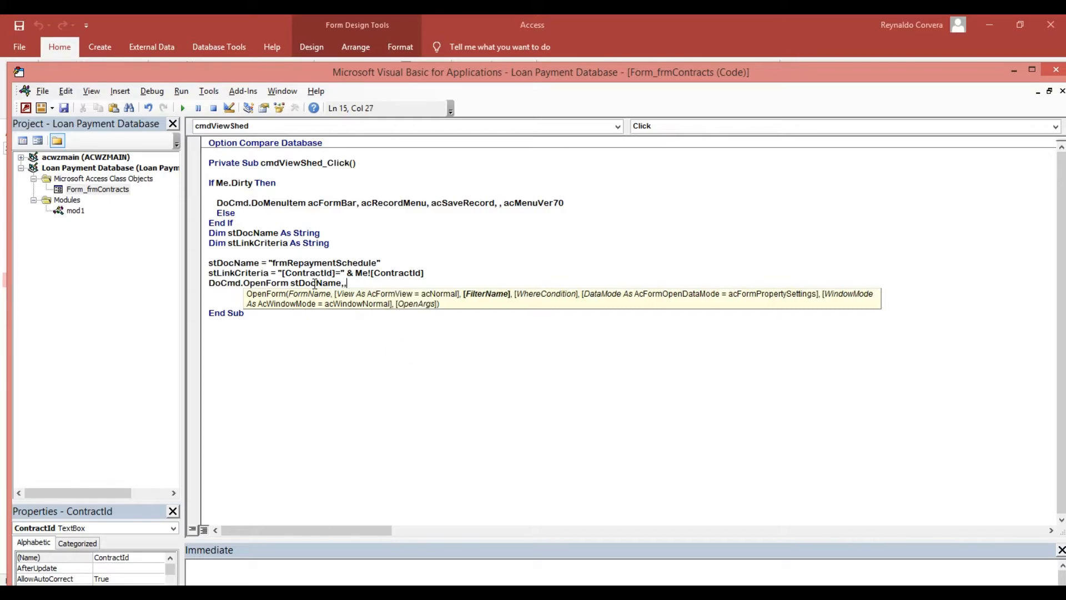
{"action": "type", "text": ","}
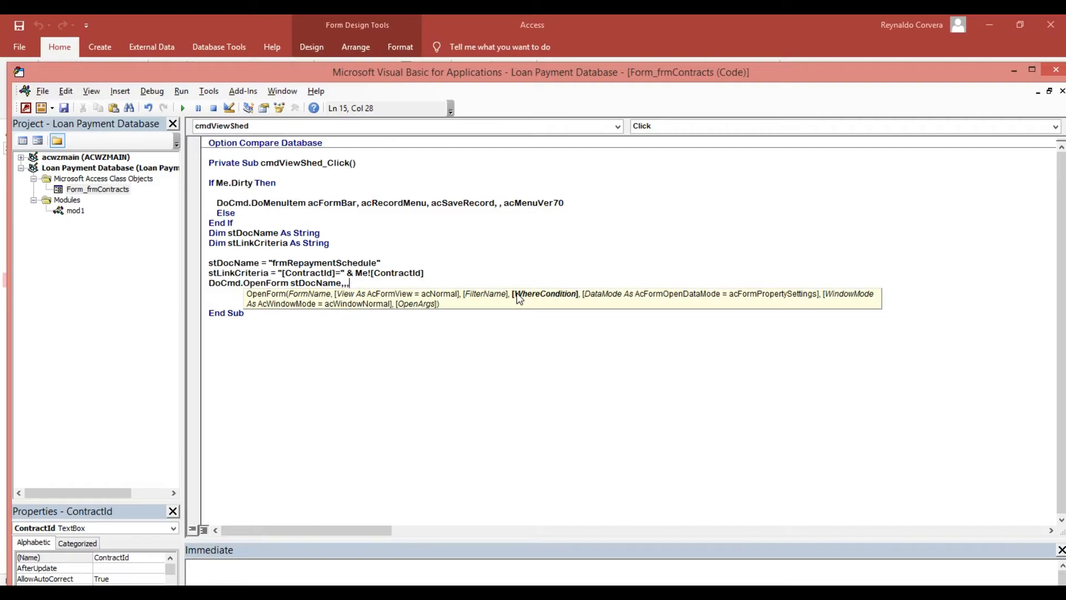
- Complete the DoCmd.OpenForm line by passing stLinkCriteria as its WhereCondition argument
{"action": "left_click", "coordinate": [207, 273]}
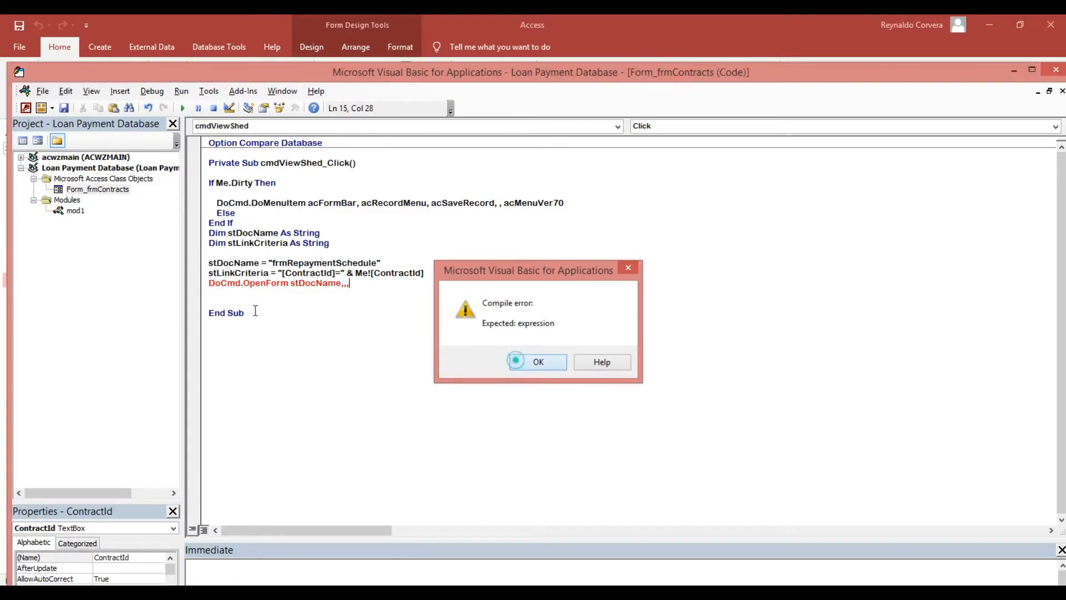
{"action": "left_click", "coordinate": [516, 361]}
{"action": "left_click_drag", "start_coordinate": [208, 273], "coordinate": [270, 273]}
{"action": "key", "text": "ctrl+c"}
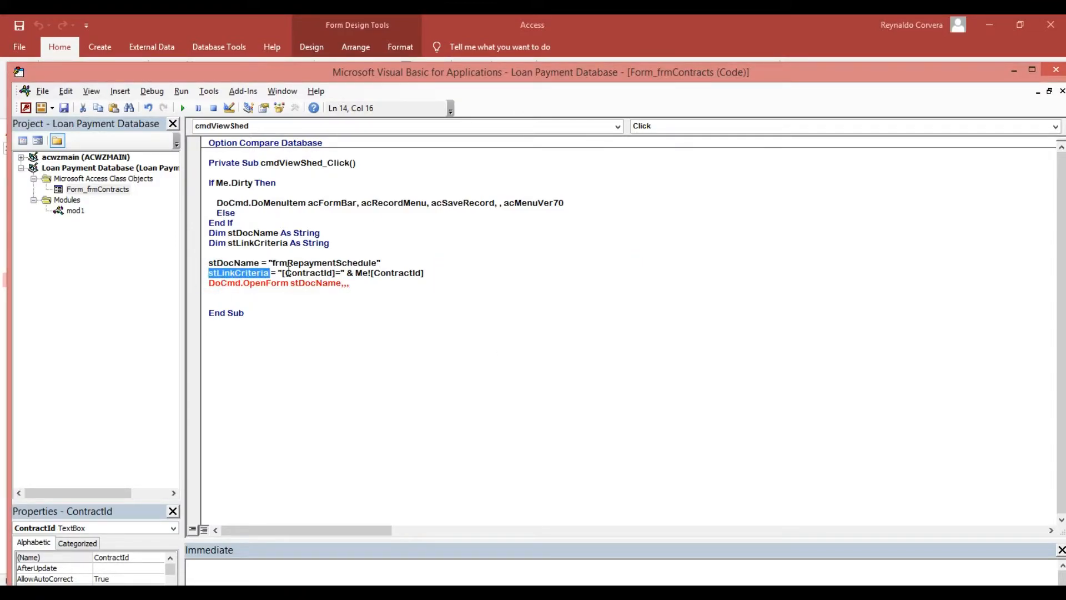
{"action": "left_click", "coordinate": [367, 283]}
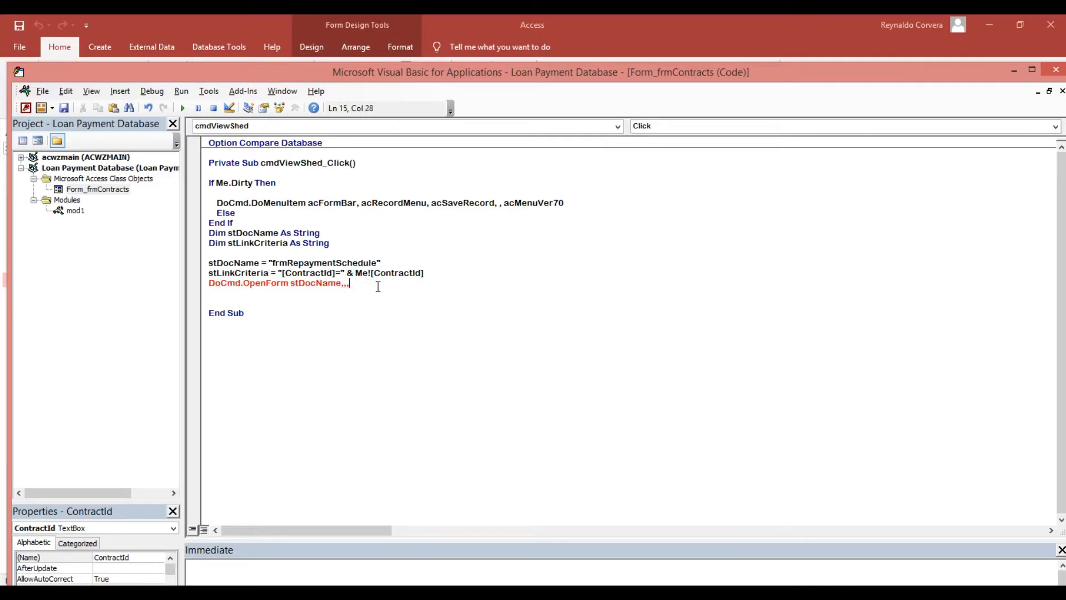
{"action": "key", "text": "ctrl+v"}
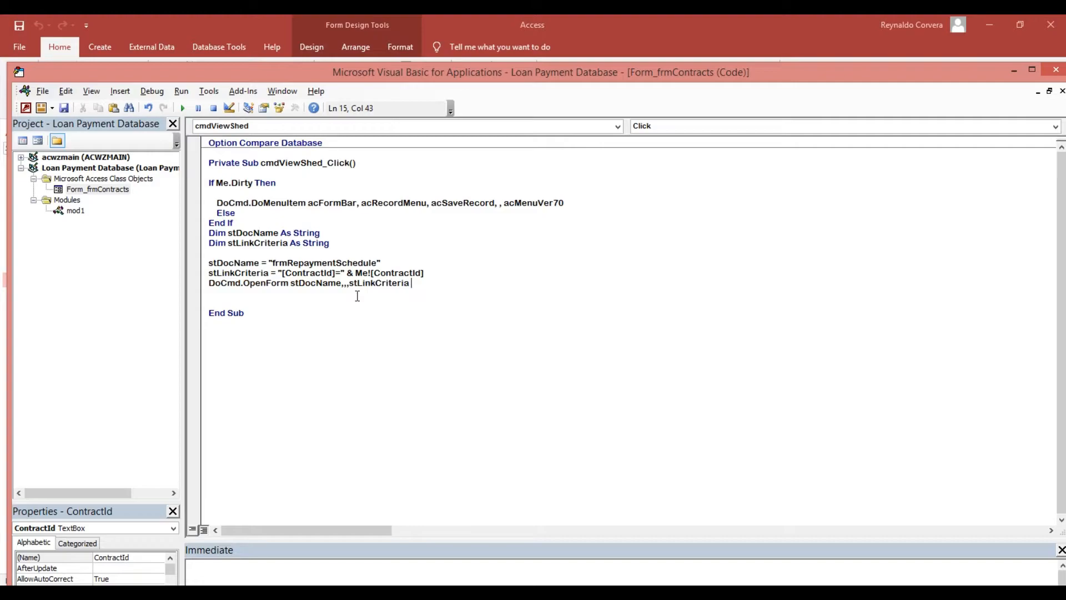
{"action": "left_click", "coordinate": [300, 300]}
{"action": "left_click", "coordinate": [405, 243]}
- Close the code editor, then save and close the frmContracts form design
{"action": "left_click", "coordinate": [1057, 69]}
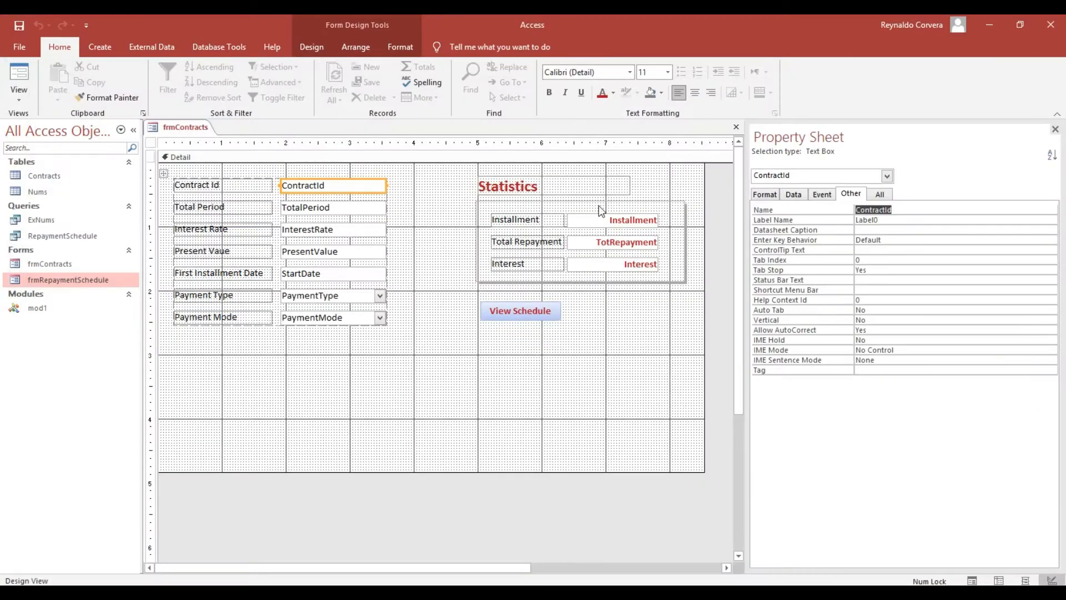
{"action": "left_click", "coordinate": [396, 181]}
{"action": "left_click", "coordinate": [20, 25]}
{"action": "left_click", "coordinate": [737, 127]}
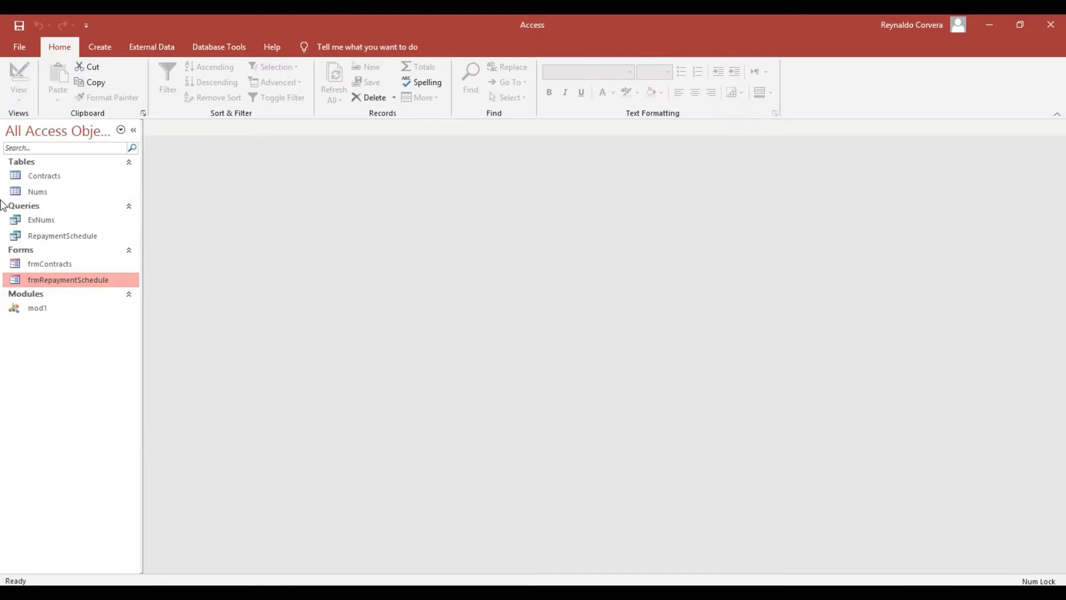
- Open frmContracts in form view and test the View Schedule command on the first contract, closing the schedule after checking it
{"action": "double_click", "coordinate": [69, 265]}
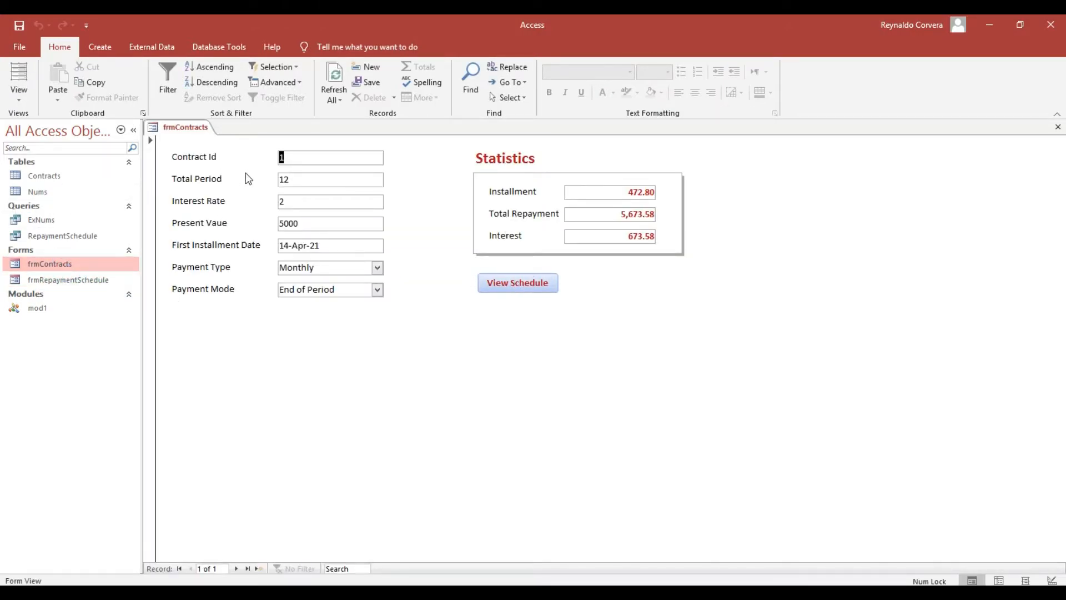
{"action": "left_click", "coordinate": [495, 285]}
{"action": "left_click_drag", "start_coordinate": [319, 142], "coordinate": [523, 145]}
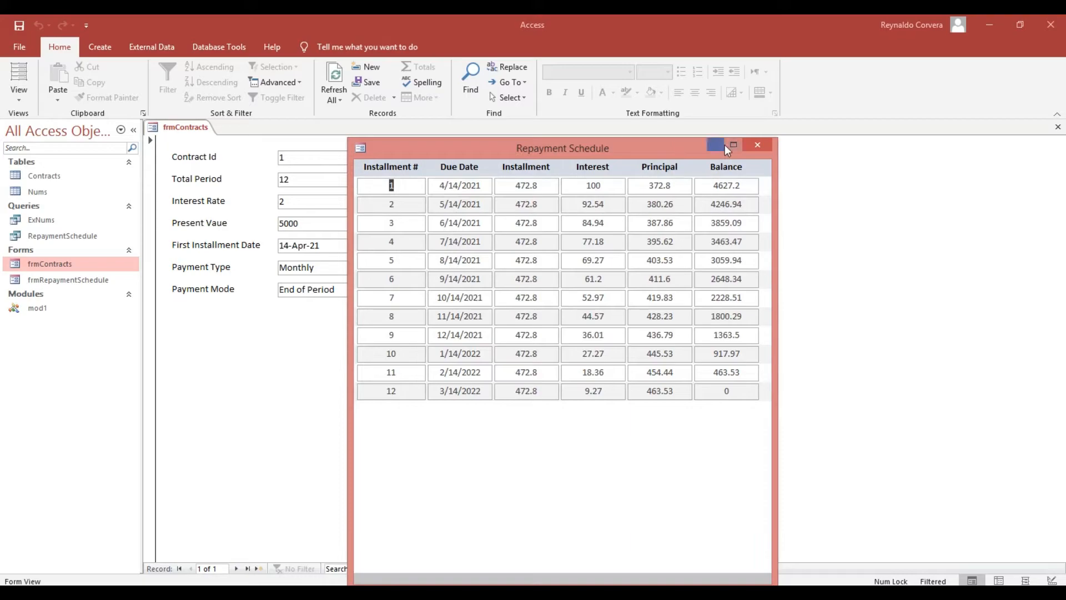
{"action": "left_click", "coordinate": [758, 146]}
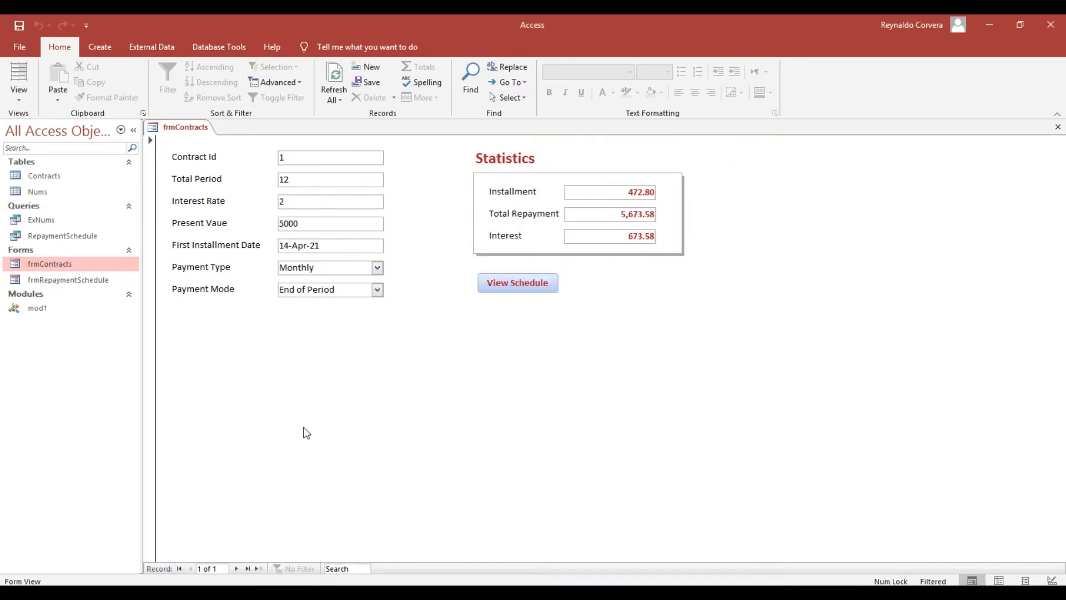
- Start a new contract record with a total period of 6, interest rate of 2 and present value of 10000
{"action": "left_click", "coordinate": [260, 571]}
{"action": "left_click", "coordinate": [299, 180]}
{"action": "double_click", "coordinate": [299, 180]}
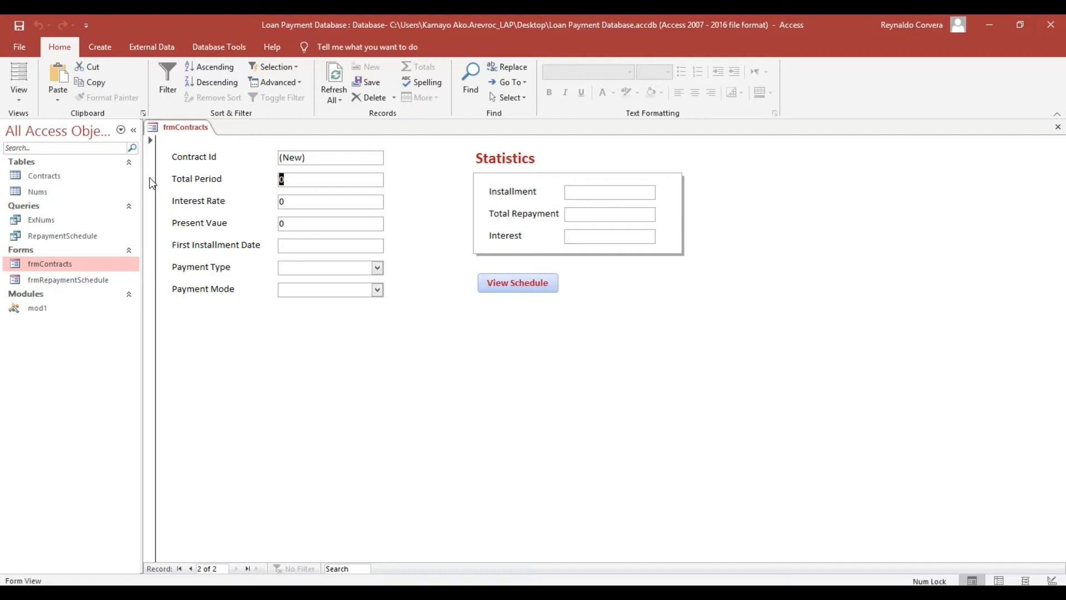
{"action": "type", "text": "6"}
{"action": "key", "text": "Tab"}
{"action": "type", "text": "2"}
{"action": "key", "text": "Tab"}
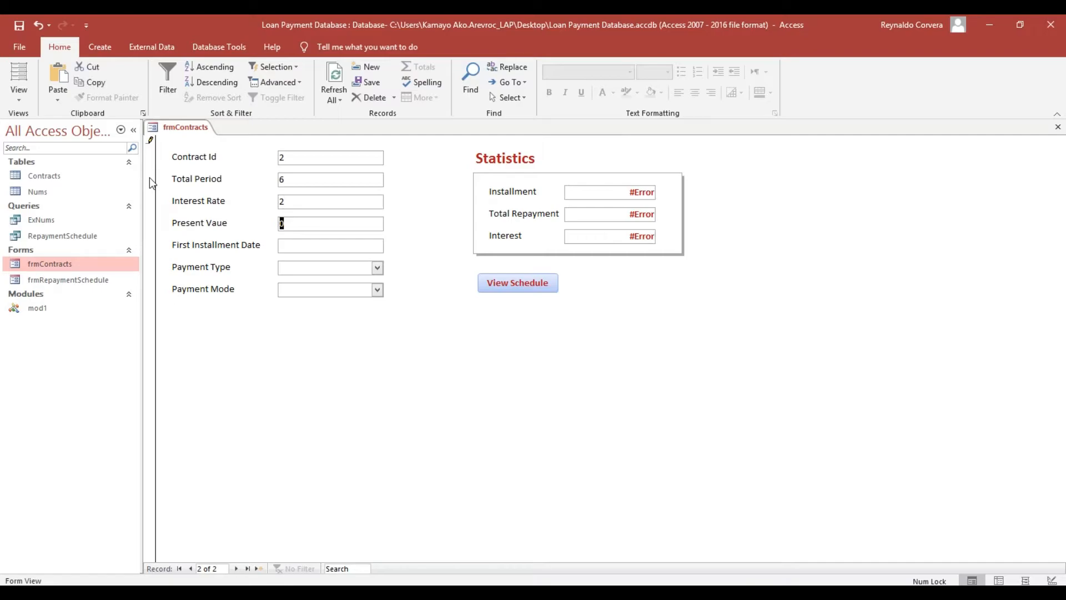
{"action": "type", "text": "10000"}
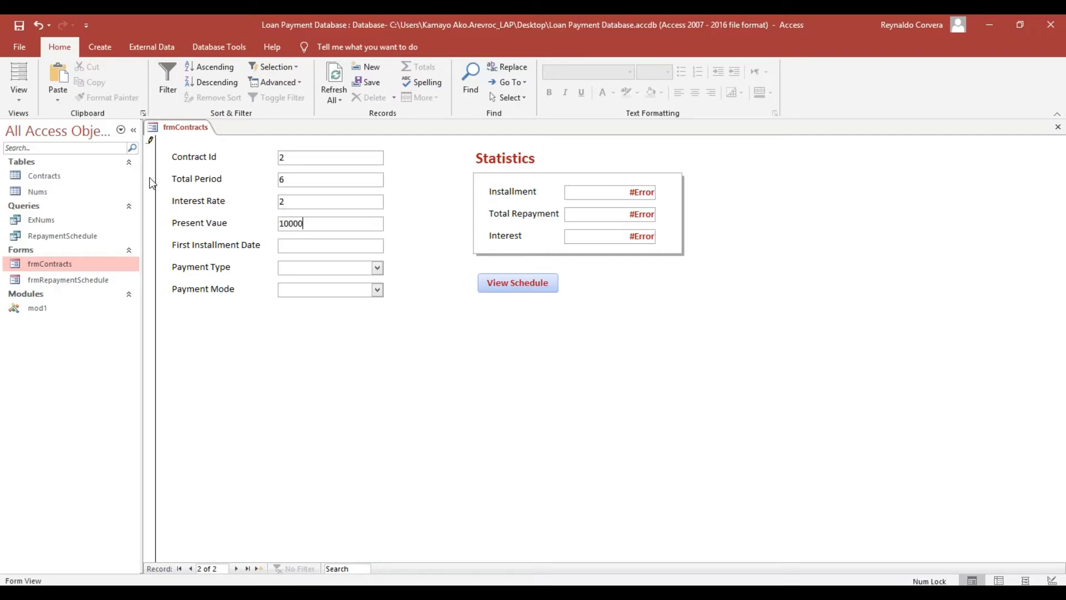
{"action": "key", "text": "Tab"}
- Set the new contract's first installment date to today, 14-Apr-21, payment type to Monthly and payment mode to End of Period
{"action": "left_click", "coordinate": [392, 244]}
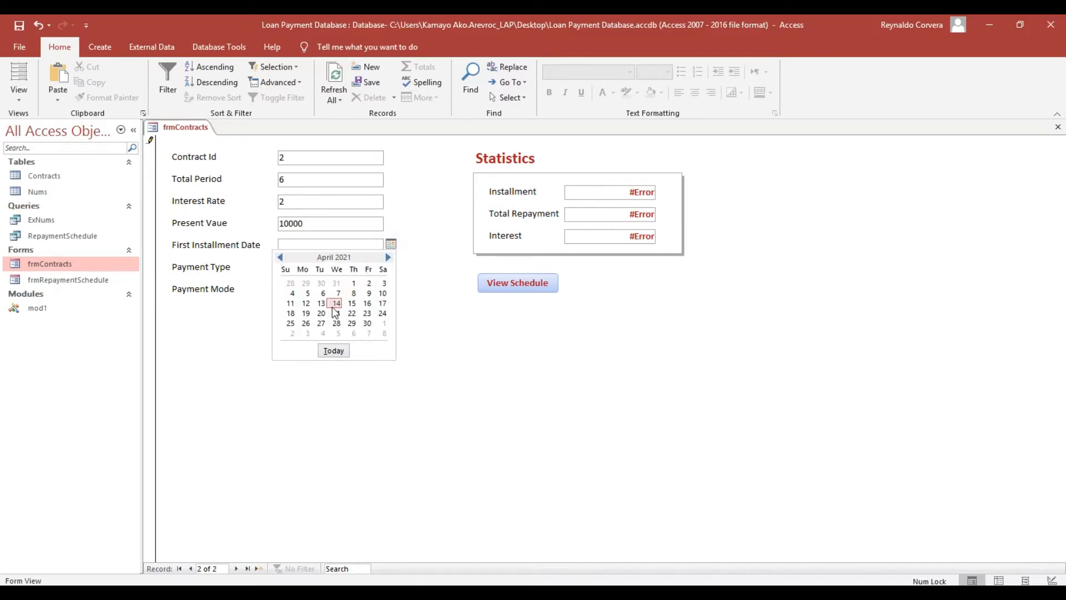
{"action": "left_click", "coordinate": [333, 351]}
{"action": "left_click", "coordinate": [377, 267]}
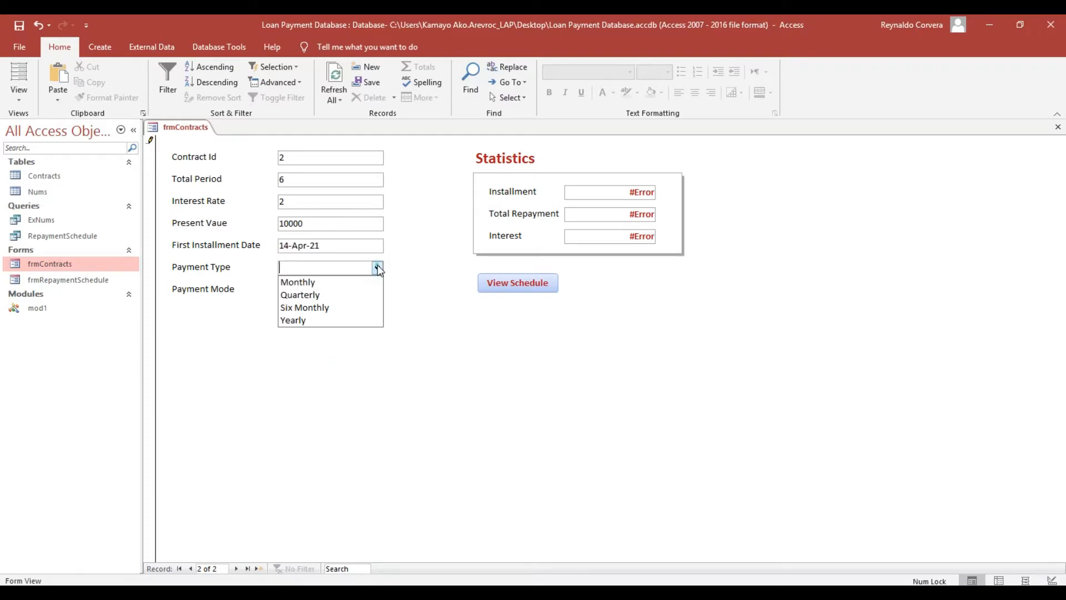
{"action": "left_click", "coordinate": [346, 286]}
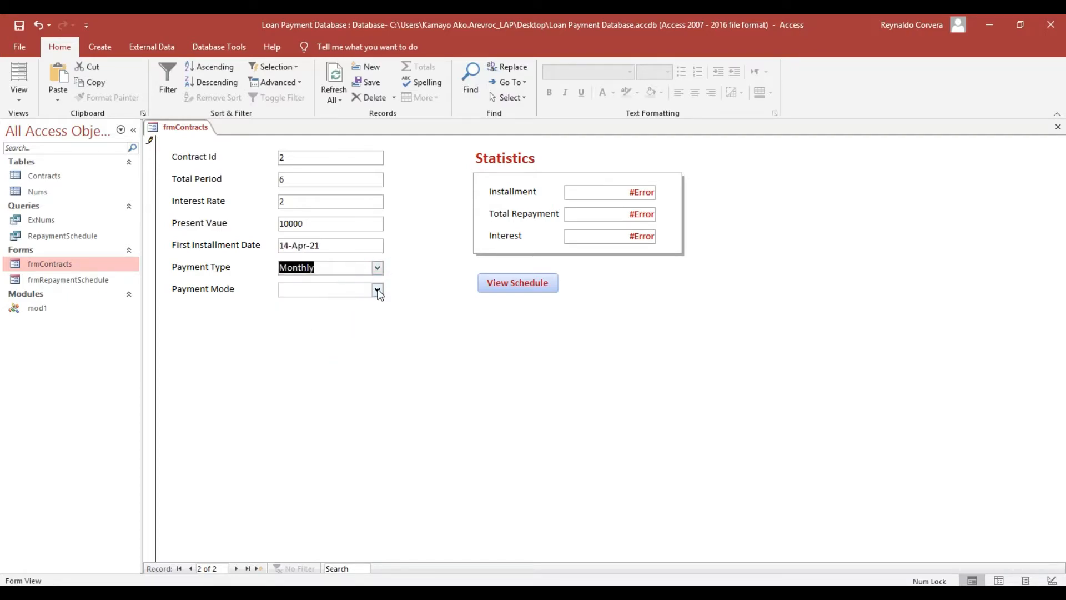
{"action": "left_click", "coordinate": [378, 289]}
{"action": "left_click", "coordinate": [359, 304]}
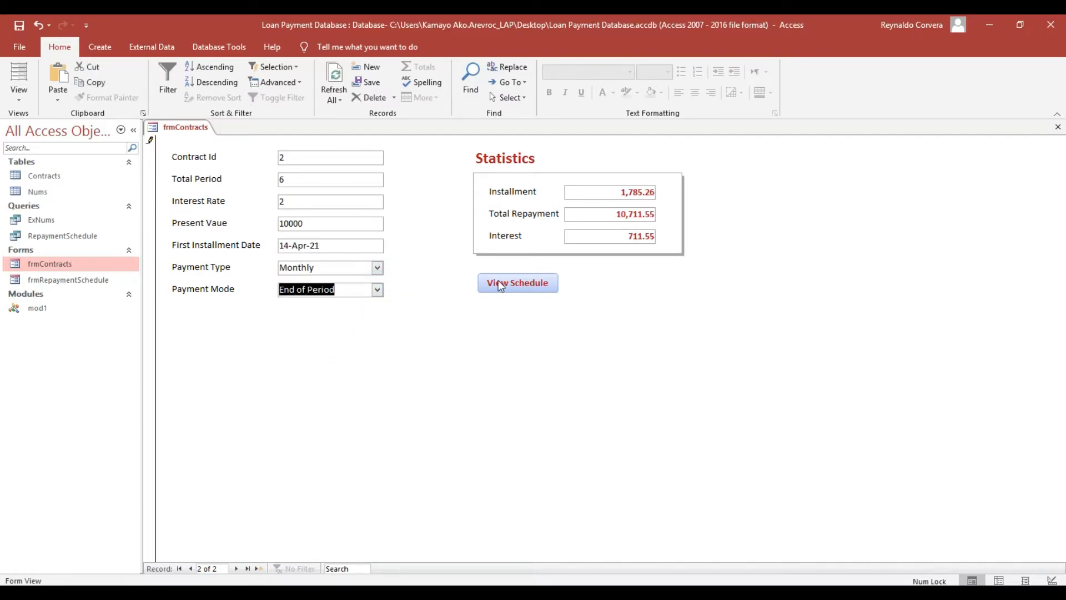
- View the repayment schedule of the new contract and of the first contract, closing each schedule after checking it
{"action": "left_click", "coordinate": [522, 282]}
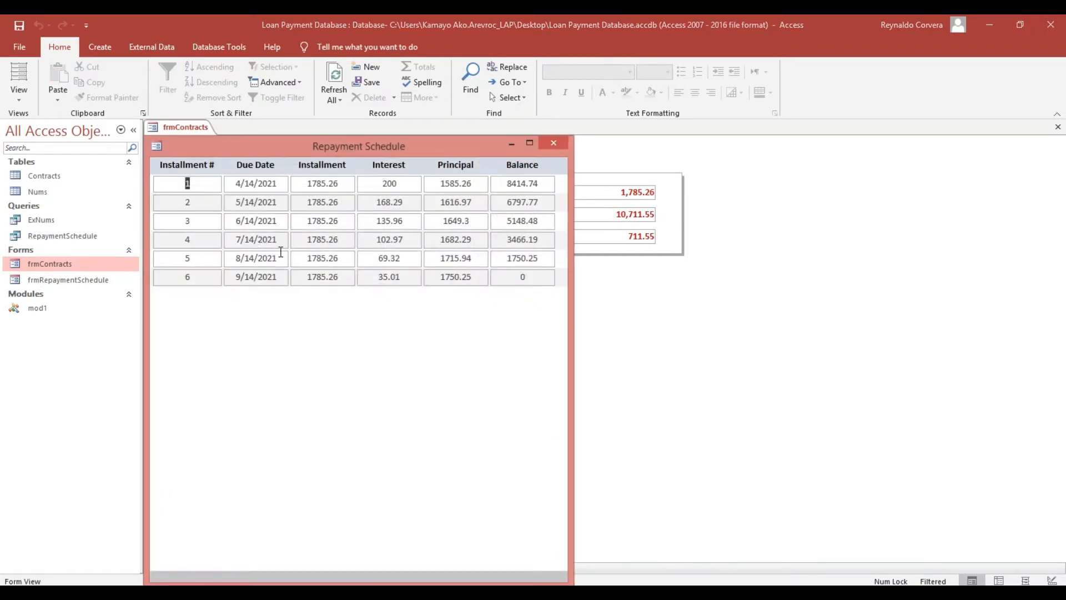
{"action": "left_click", "coordinate": [549, 144]}
{"action": "left_click", "coordinate": [180, 567]}
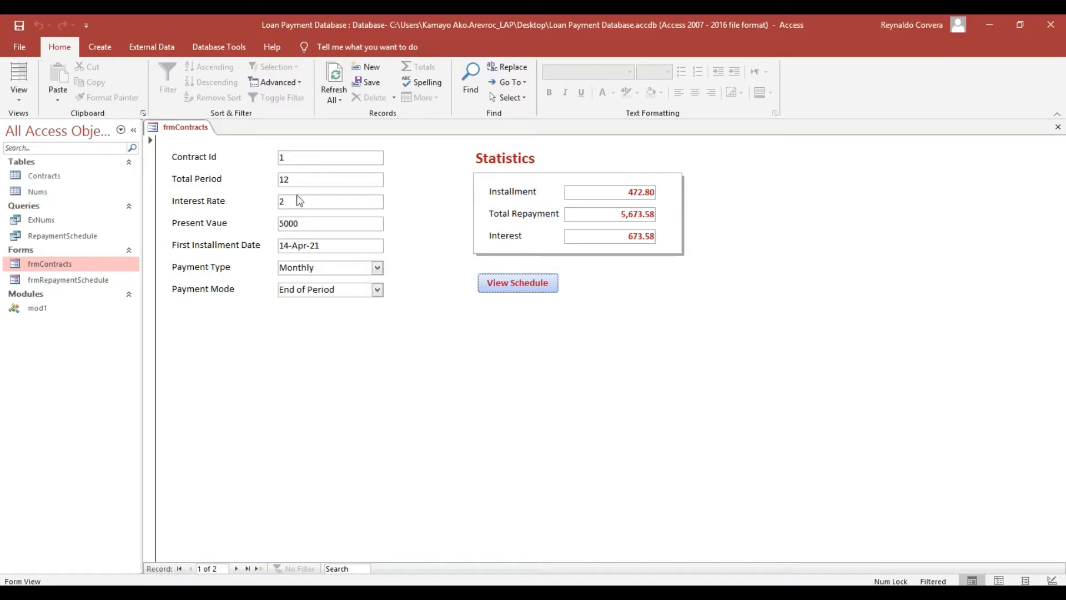
{"action": "left_click", "coordinate": [517, 282]}
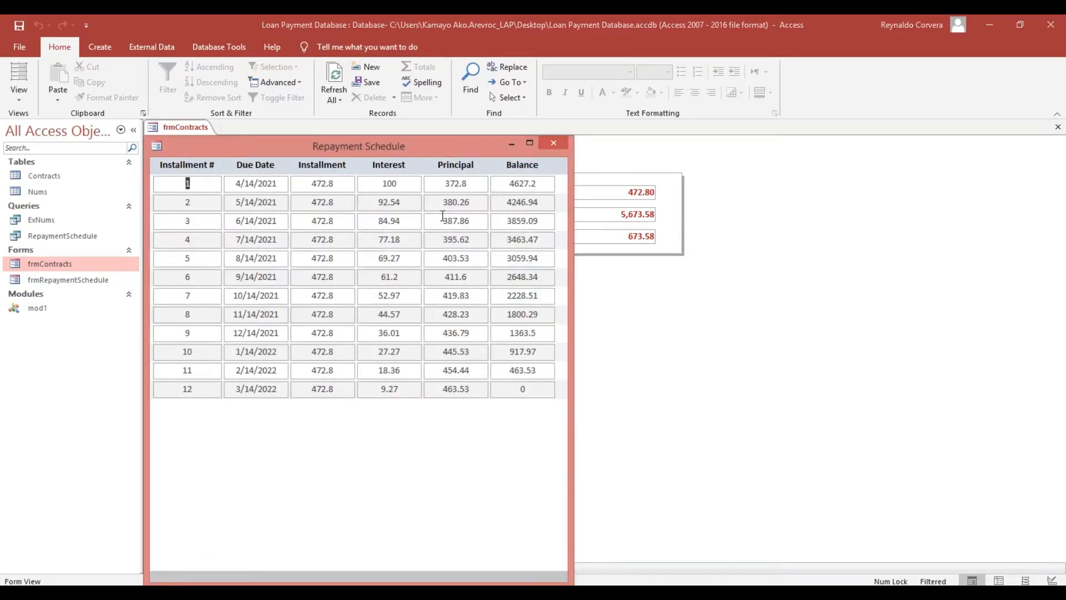
{"action": "left_click", "coordinate": [552, 143]}
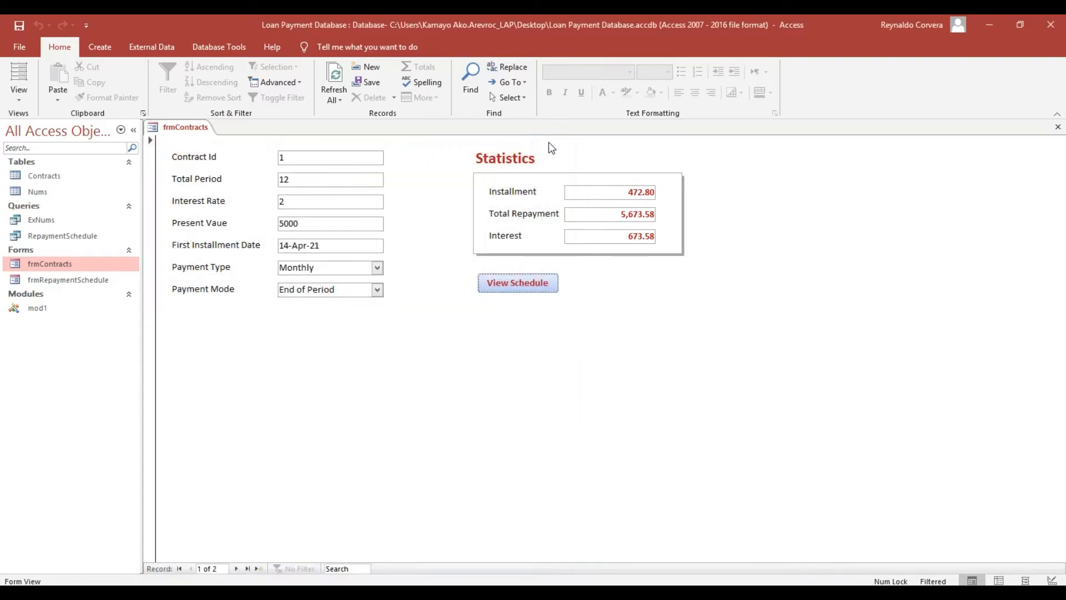
{"action": "left_click", "coordinate": [515, 284]}
{"action": "left_click", "coordinate": [553, 142]}
- Go back to the second contract, examine its repayment schedule and close the schedule window
{"action": "left_click", "coordinate": [236, 568]}
{"action": "left_click", "coordinate": [502, 285]}
{"action": "left_click_drag", "start_coordinate": [365, 123], "coordinate": [388, 121]}
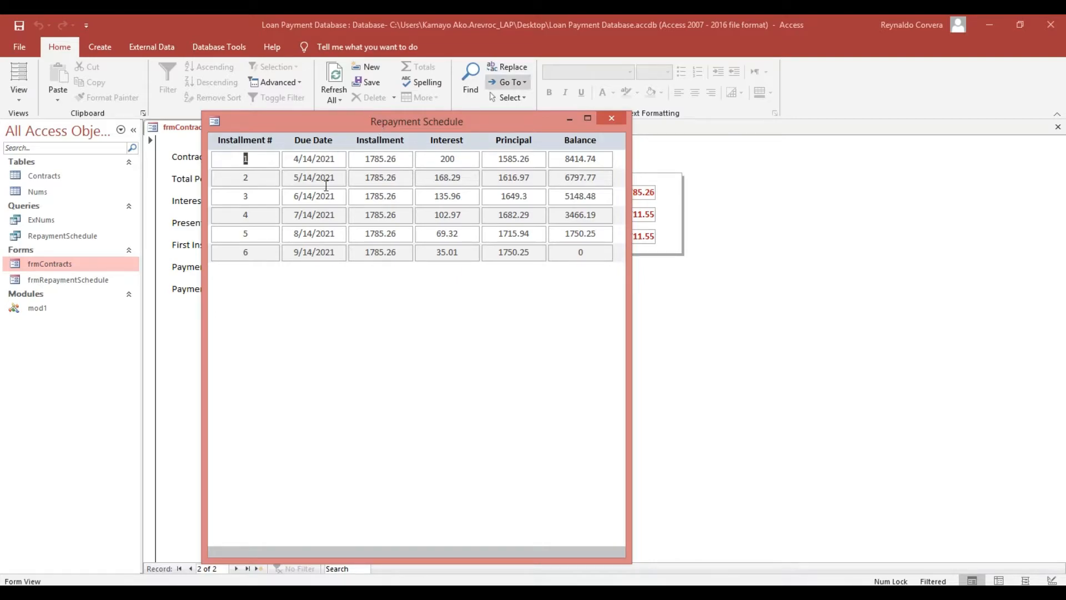
{"action": "left_click_drag", "start_coordinate": [507, 123], "coordinate": [506, 125]}
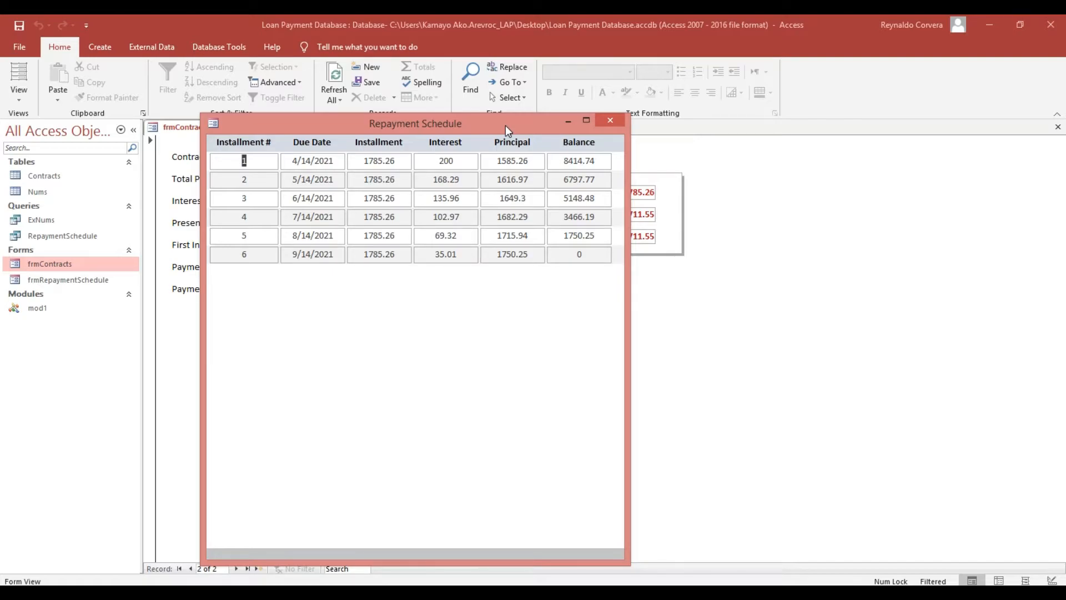
{"action": "mouse_move", "coordinate": [480, 119]}
{"action": "left_mouse_down"}
{"action": "mouse_move", "coordinate": [481, 139]}
{"action": "mouse_move", "coordinate": [494, 124]}
{"action": "left_mouse_up"}
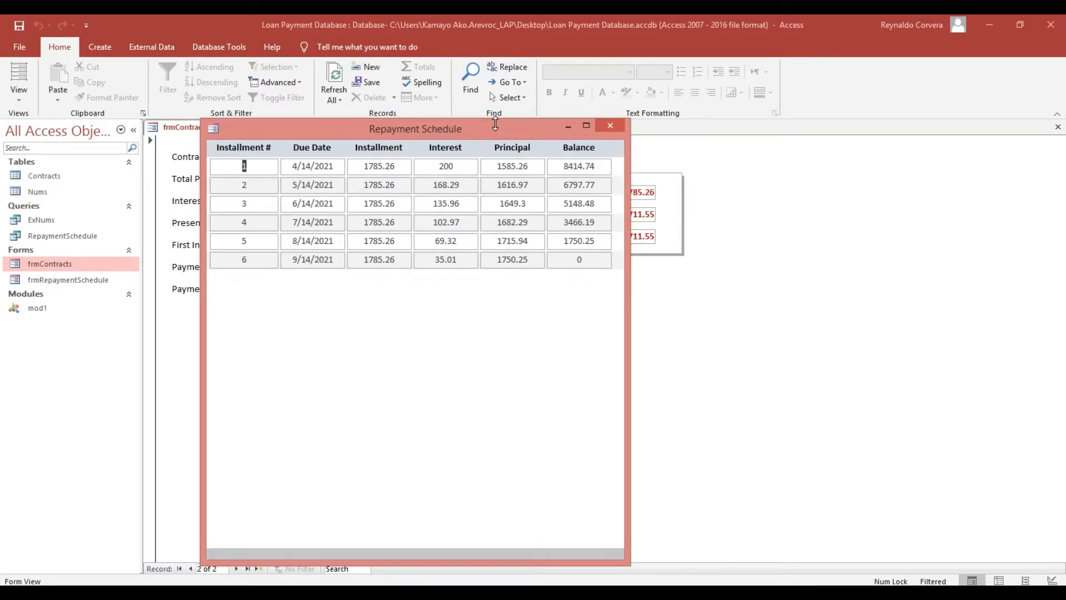
{"action": "left_click", "coordinate": [613, 131]}
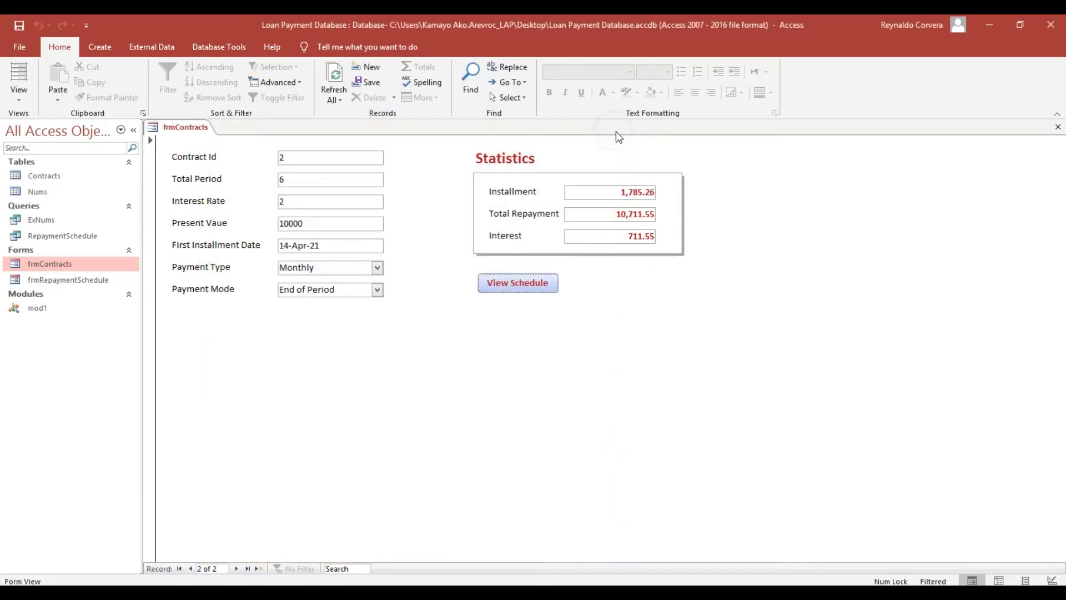
- Close the contracts form and create a report from the RepaymentSchedule query, switching it to Design View
{"action": "right_click", "coordinate": [602, 289]}
{"action": "left_click", "coordinate": [621, 332]}
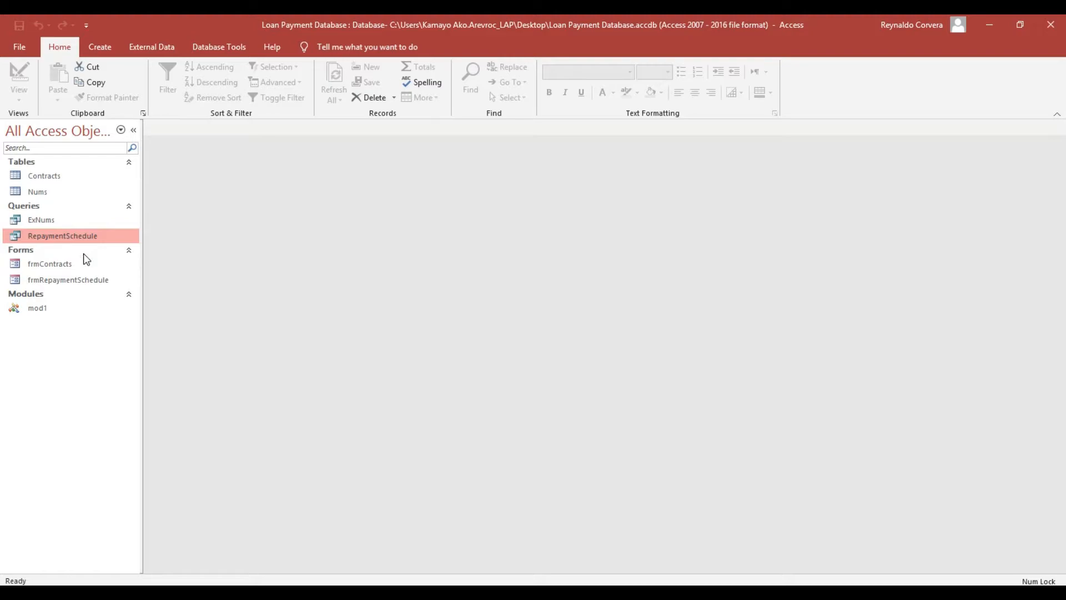
{"action": "double_click", "coordinate": [85, 234]}
{"action": "left_click", "coordinate": [105, 48]}
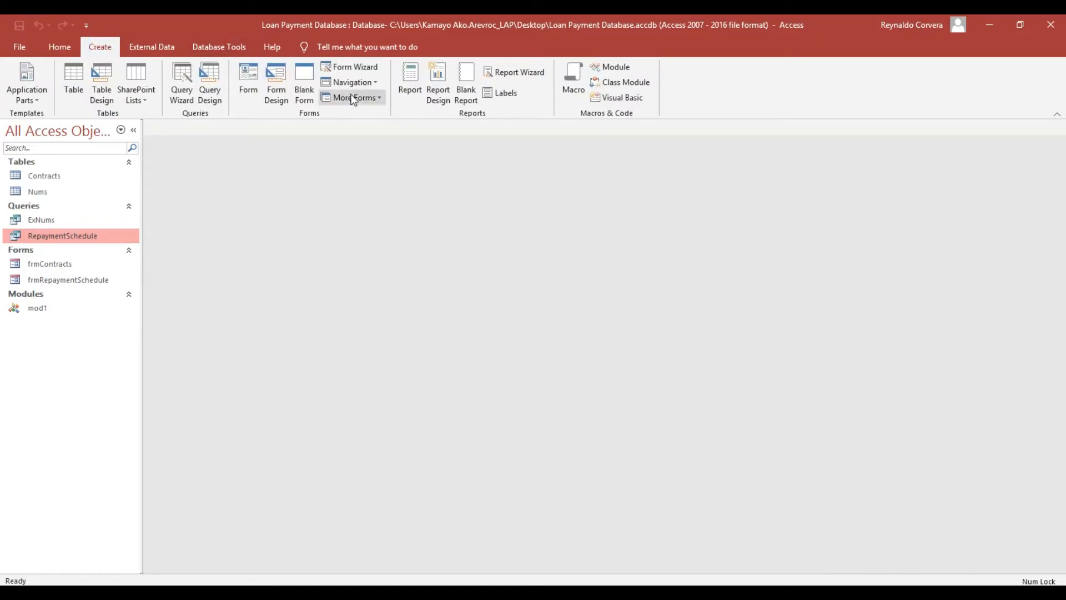
{"action": "left_click", "coordinate": [410, 82]}
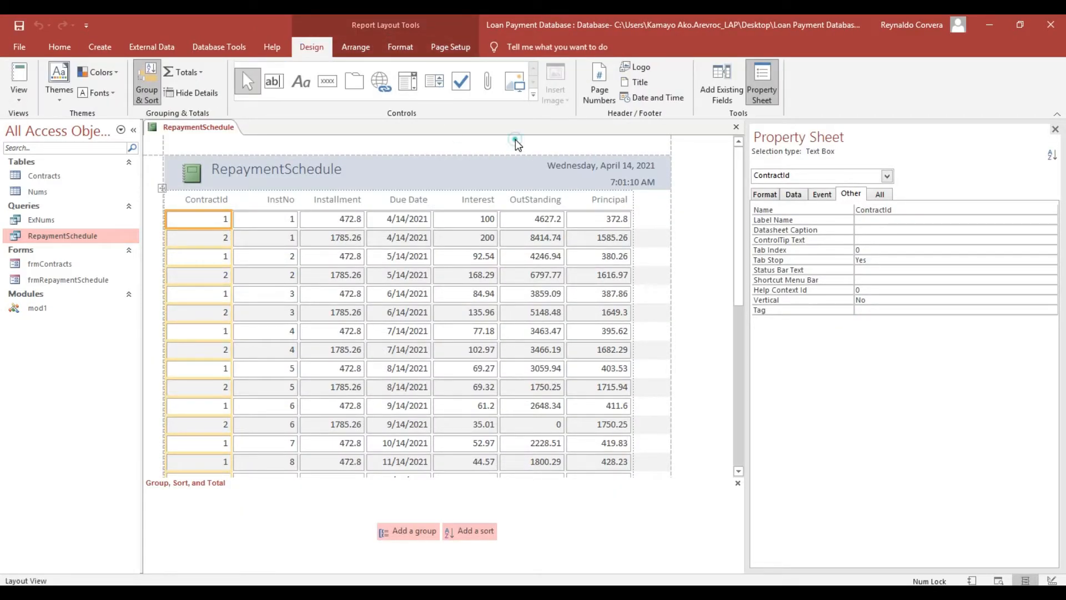
{"action": "right_click", "coordinate": [518, 140]}
{"action": "left_click", "coordinate": [558, 180]}
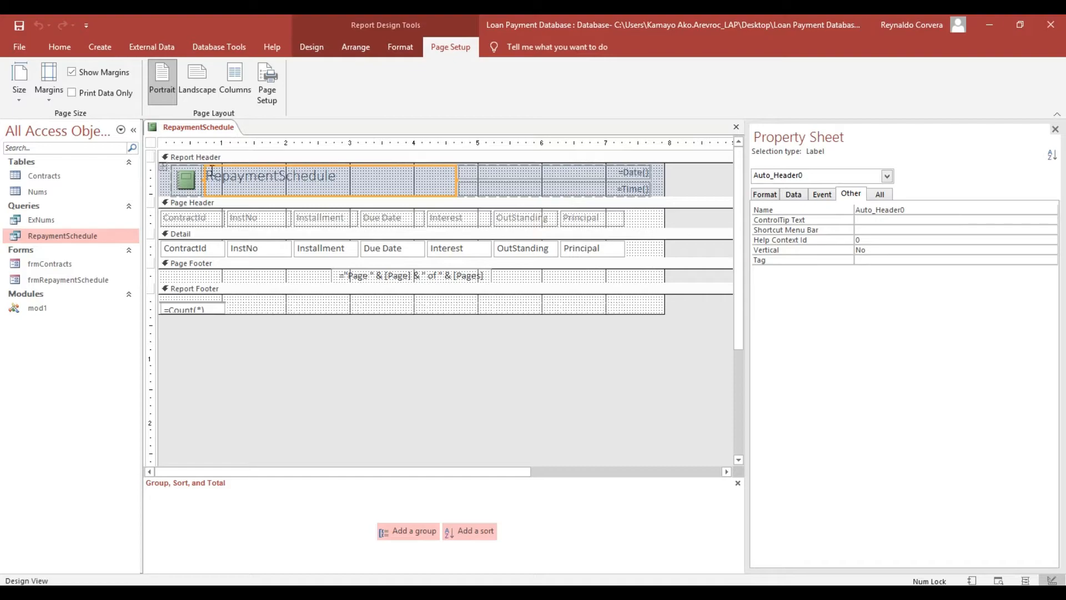
- Delete the logo, title, date and time controls from the Report Header and collapse that section to zero height
{"action": "left_click", "coordinate": [158, 172]}
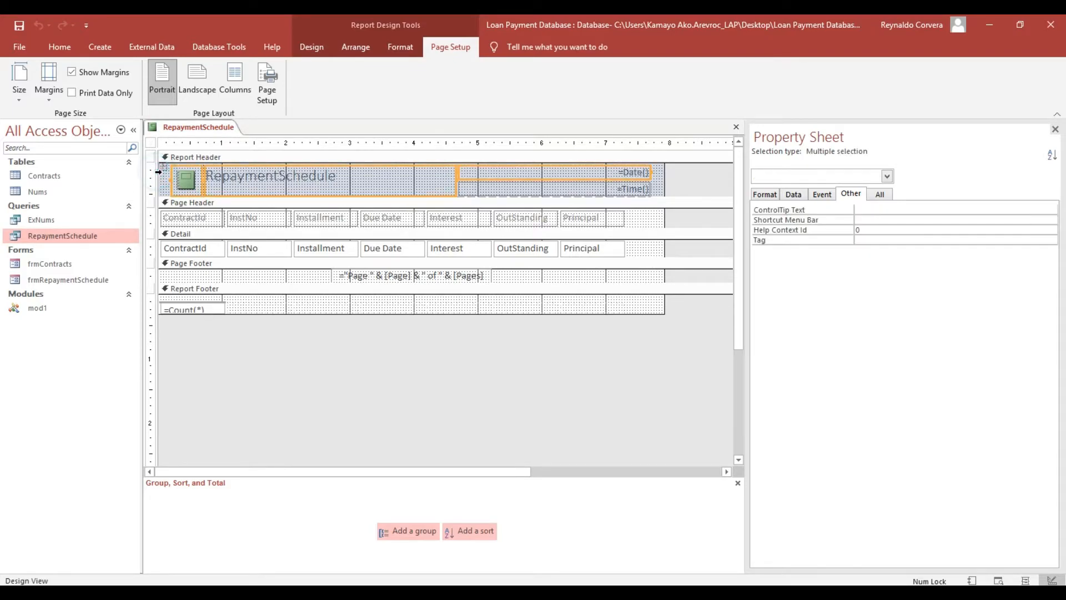
{"action": "key", "text": "Delete"}
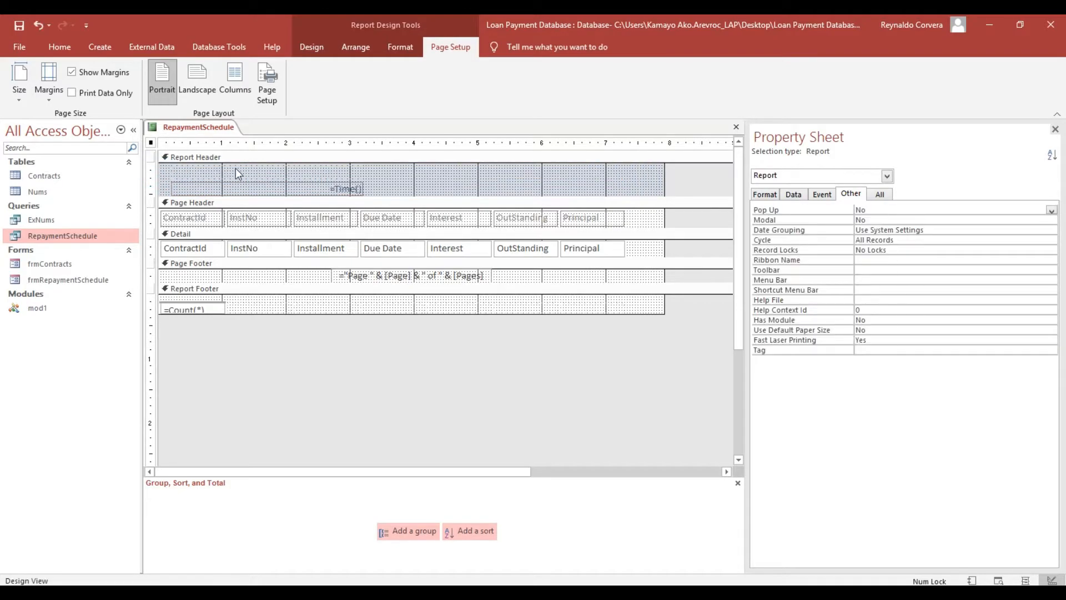
{"action": "left_click", "coordinate": [263, 171]}
{"action": "left_click", "coordinate": [166, 165]}
{"action": "key", "text": "Delete"}
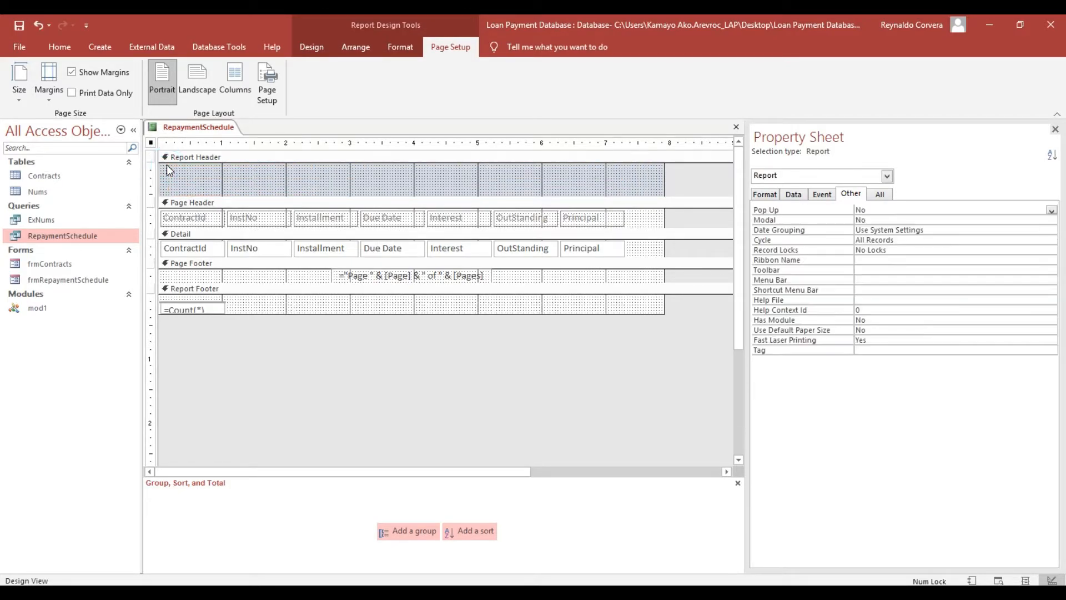
{"action": "left_click", "coordinate": [207, 189]}
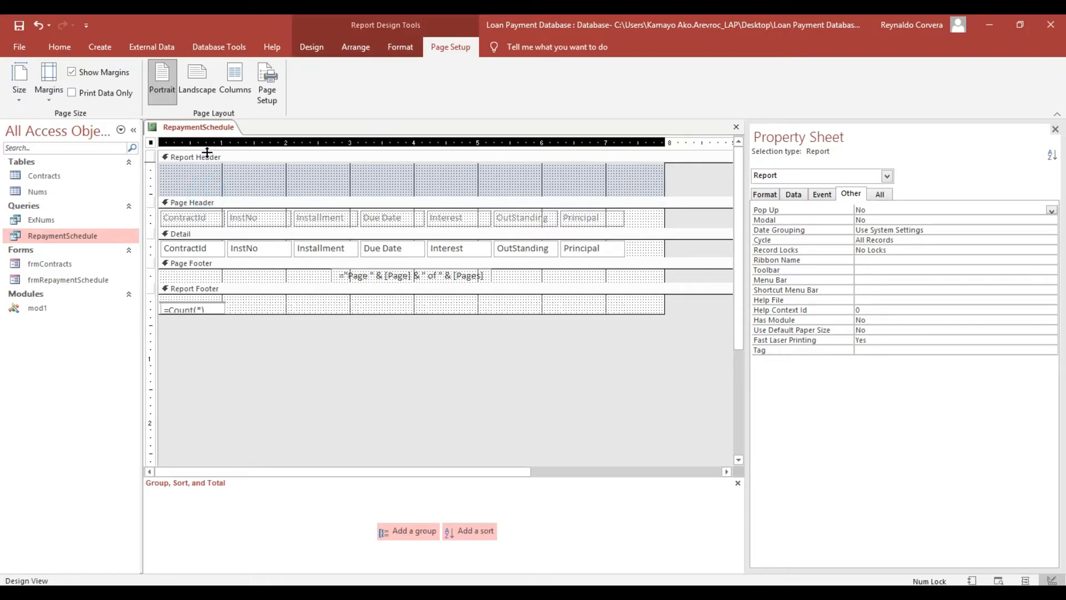
{"action": "key", "text": "Delete"}
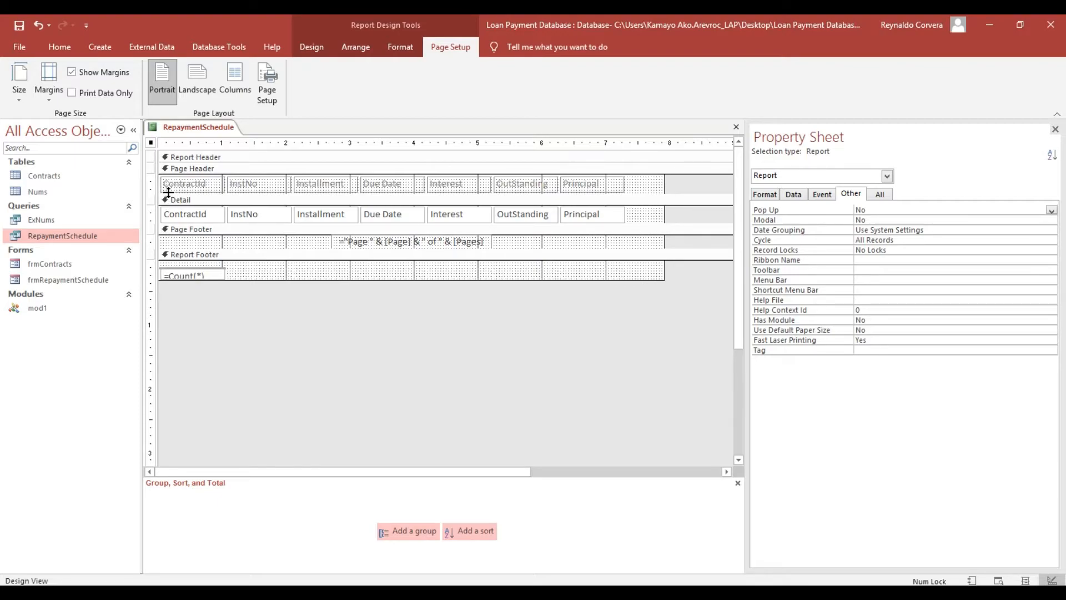
- Enlarge the Page Header section and move the row of column headings down to its lower edge
{"action": "left_click_drag", "start_coordinate": [166, 195], "coordinate": [164, 222]}
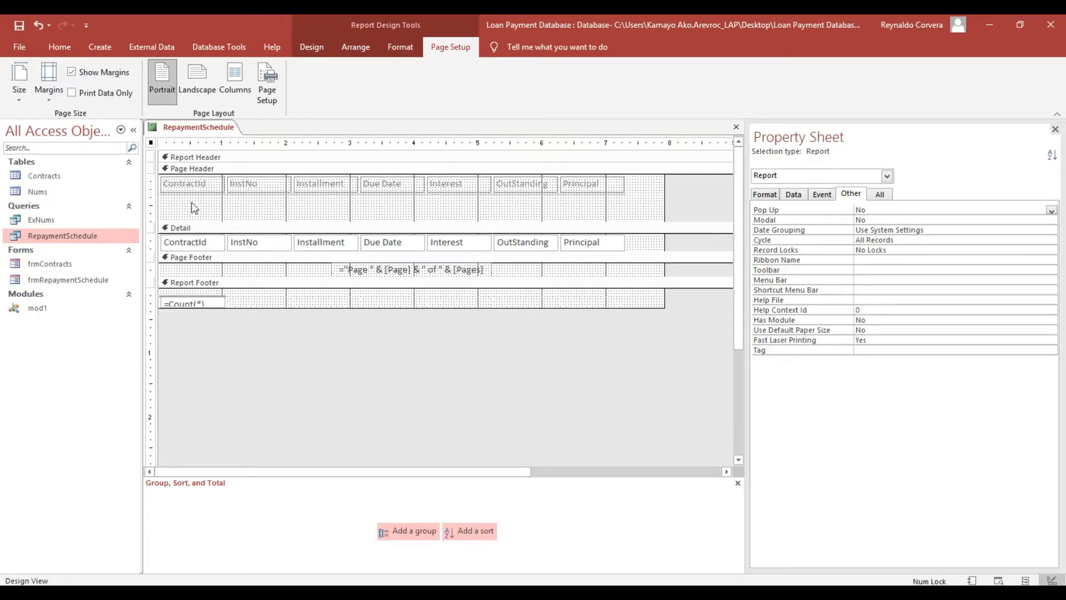
{"action": "left_click", "coordinate": [202, 188]}
{"action": "left_click", "coordinate": [159, 183]}
{"action": "left_click_drag", "start_coordinate": [246, 190], "coordinate": [248, 221]}
{"action": "left_click", "coordinate": [219, 188]}
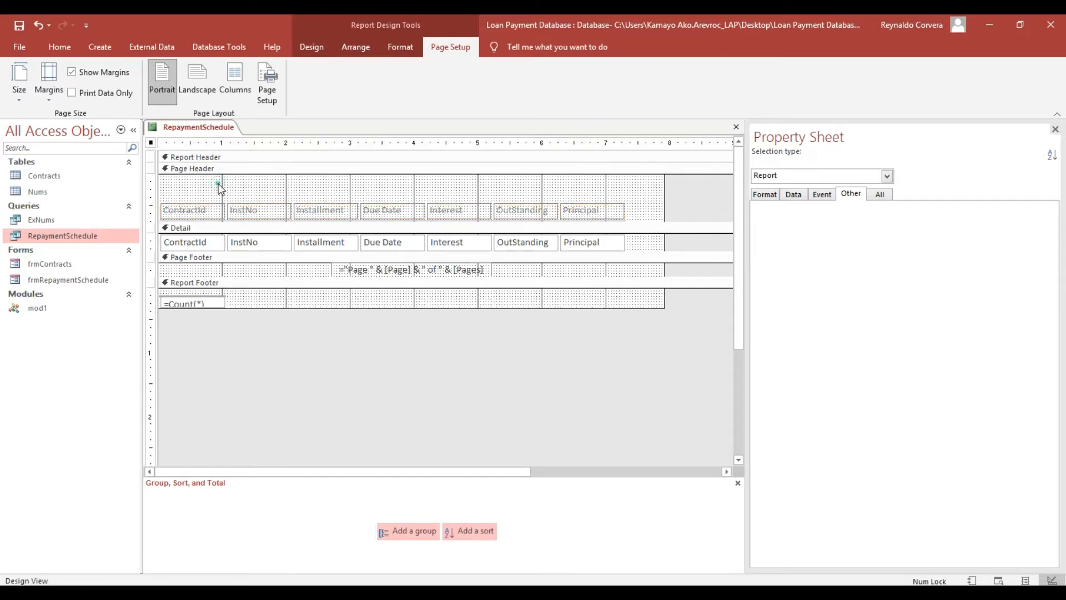
- Add a label about 2.2 inches wide reading "Repayment Schedule" above the column headings in the Page Header
{"action": "left_click", "coordinate": [60, 54]}
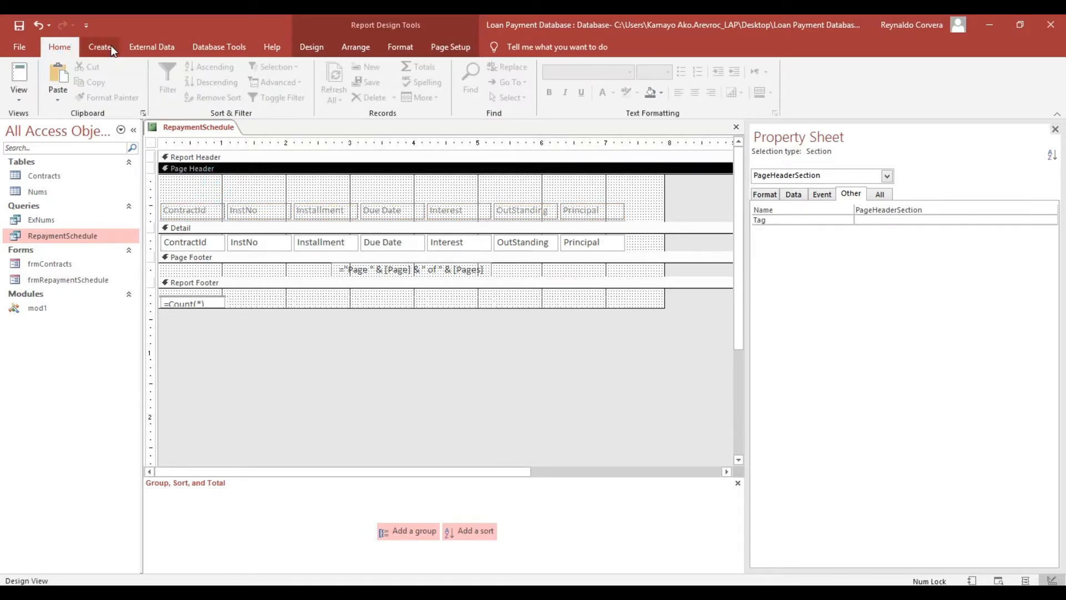
{"action": "left_click", "coordinate": [306, 45]}
{"action": "left_click", "coordinate": [272, 81]}
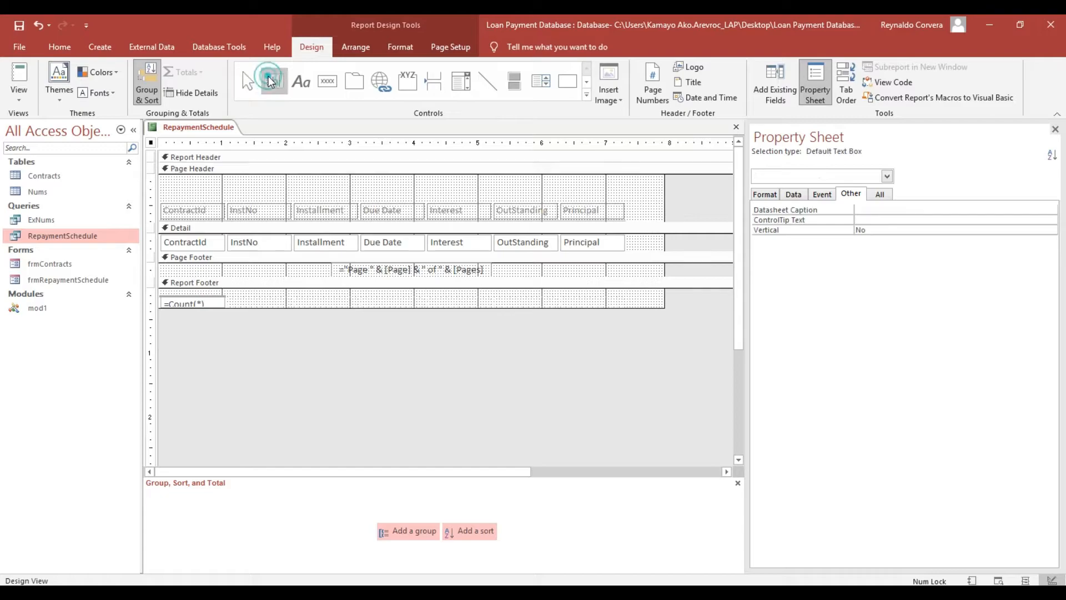
{"action": "left_click", "coordinate": [301, 81]}
{"action": "left_click_drag", "start_coordinate": [164, 176], "coordinate": [305, 197]}
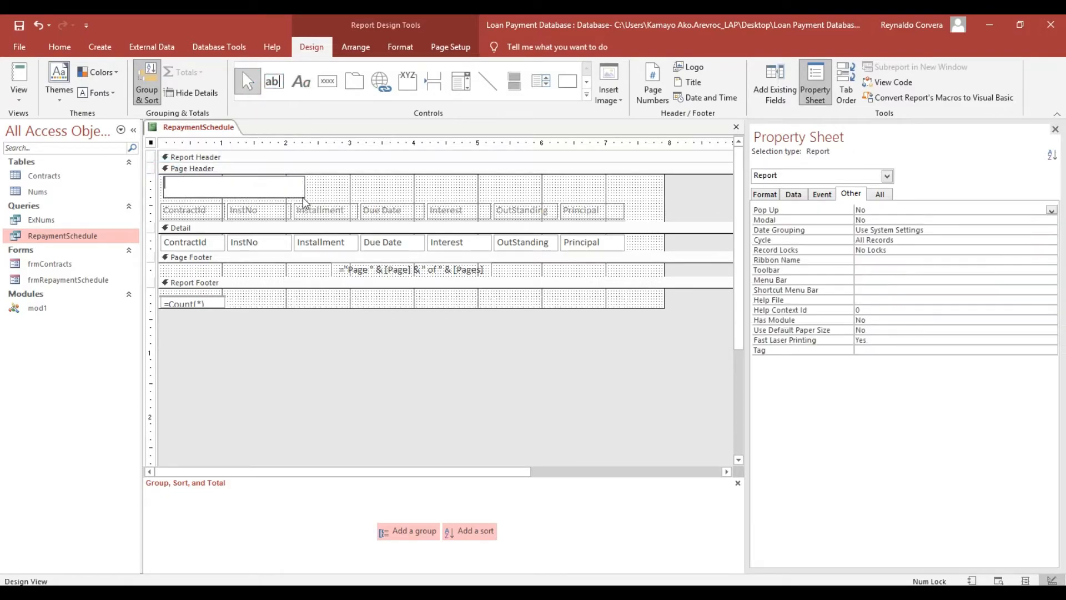
{"action": "type", "text": "Repayment Schedule"}
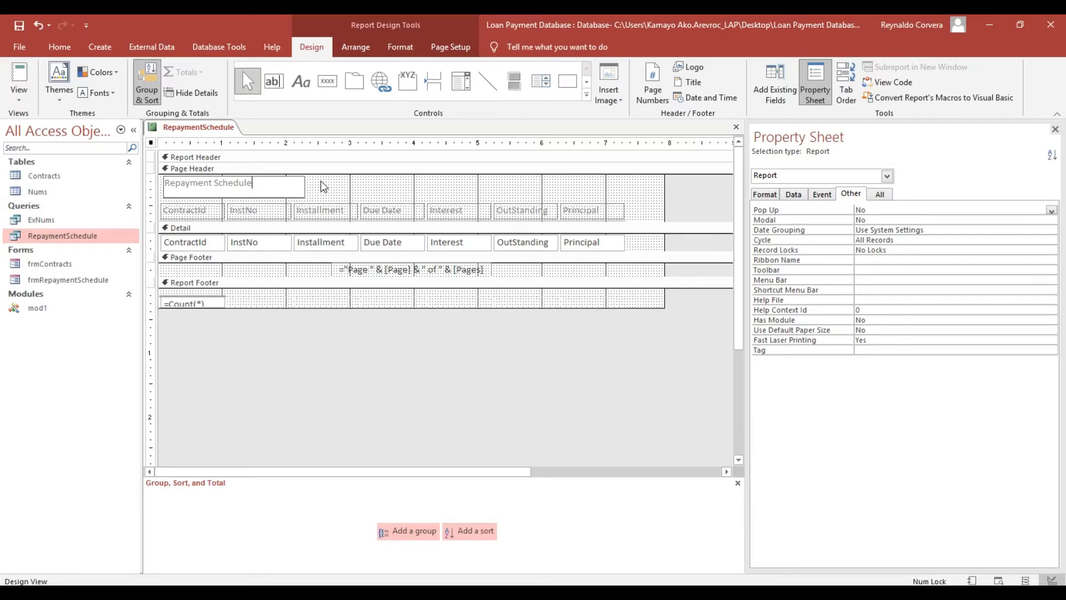
{"action": "left_click", "coordinate": [315, 182]}
- Format the Repayment Schedule title label as 16-point bold text in black
{"action": "left_click", "coordinate": [273, 192]}
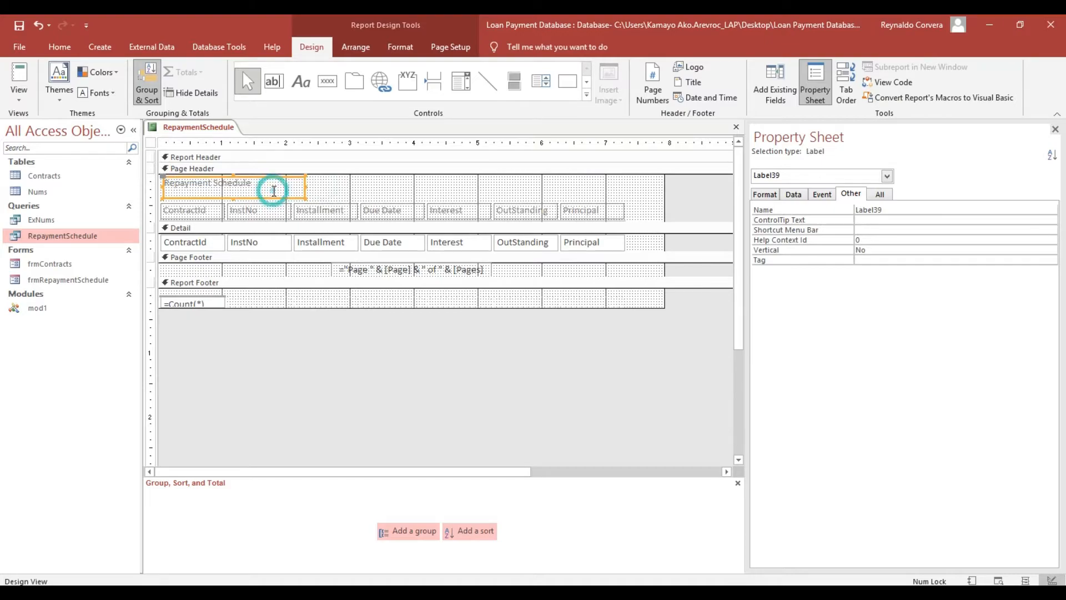
{"action": "left_click", "coordinate": [57, 47]}
{"action": "left_click", "coordinate": [667, 72]}
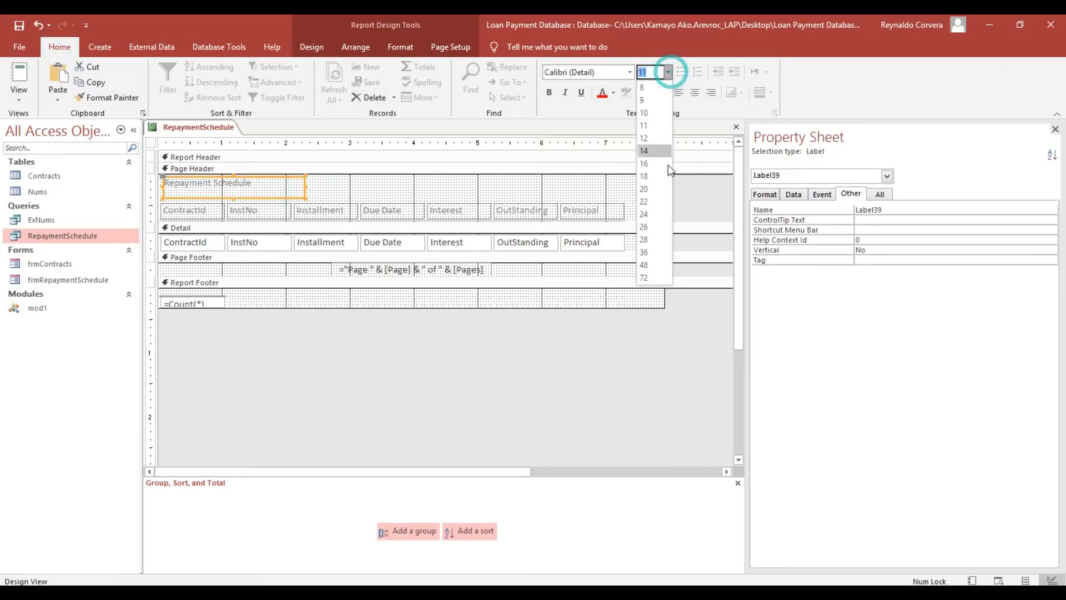
{"action": "left_click", "coordinate": [655, 187]}
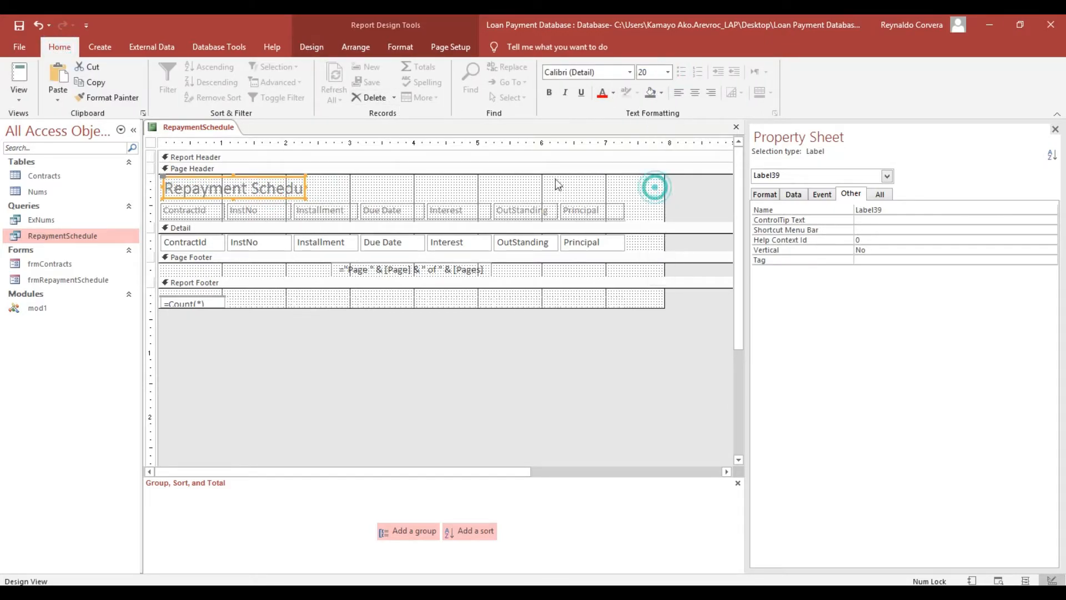
{"action": "left_click", "coordinate": [667, 72]}
{"action": "left_click", "coordinate": [655, 163]}
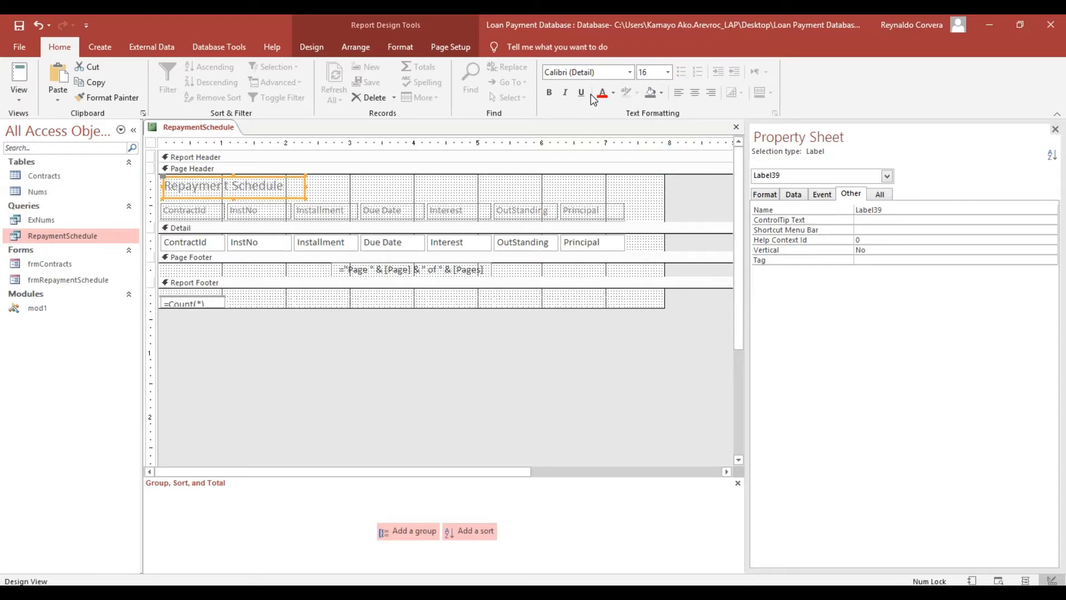
{"action": "left_click", "coordinate": [613, 94]}
{"action": "left_click", "coordinate": [613, 137]}
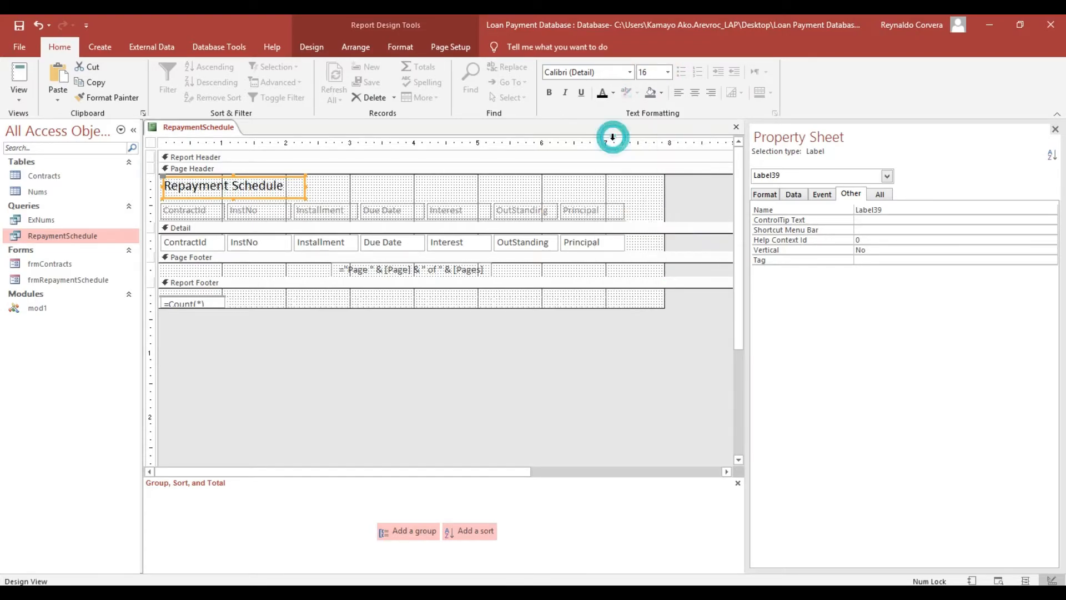
{"action": "left_click", "coordinate": [550, 93]}
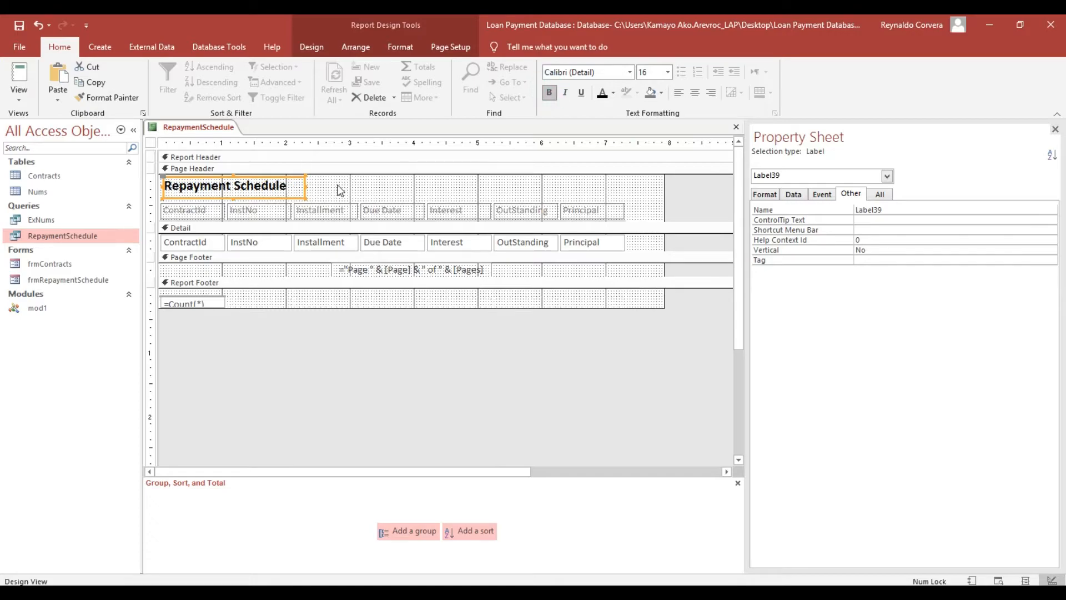
{"action": "left_click", "coordinate": [336, 186]}
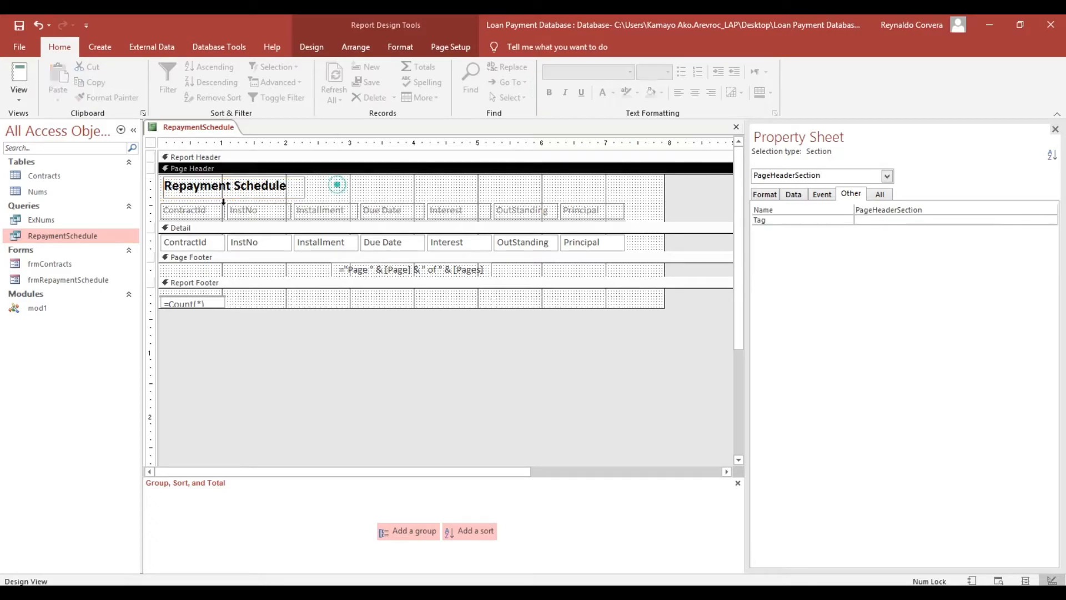
- Group the report on ContractId and sort the records within each group by InstNo from smallest to largest
{"action": "left_click", "coordinate": [166, 216]}
{"action": "left_click", "coordinate": [150, 143]}
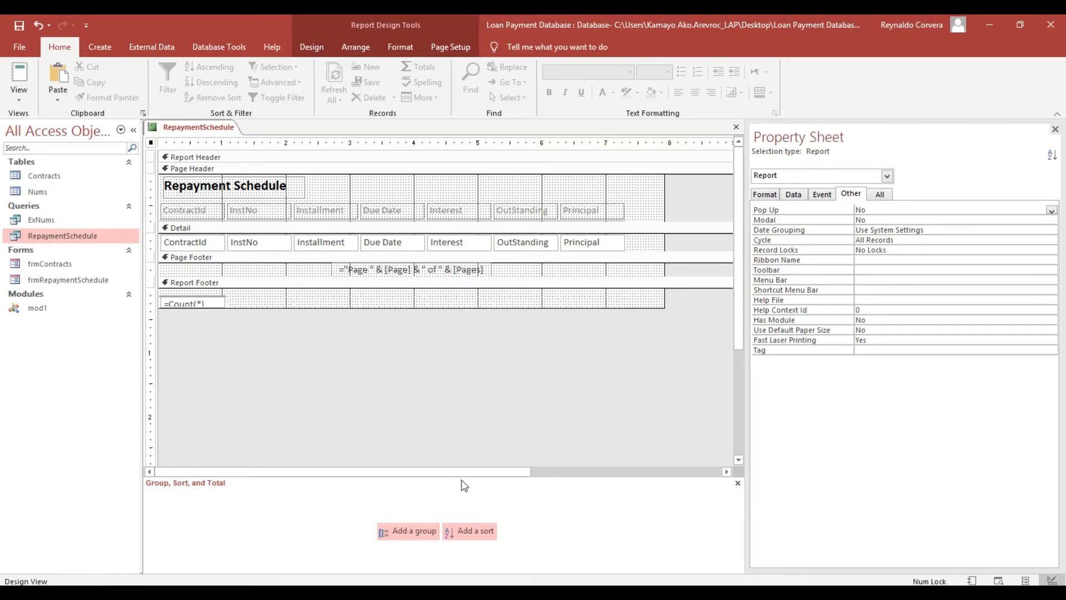
{"action": "left_click", "coordinate": [429, 529]}
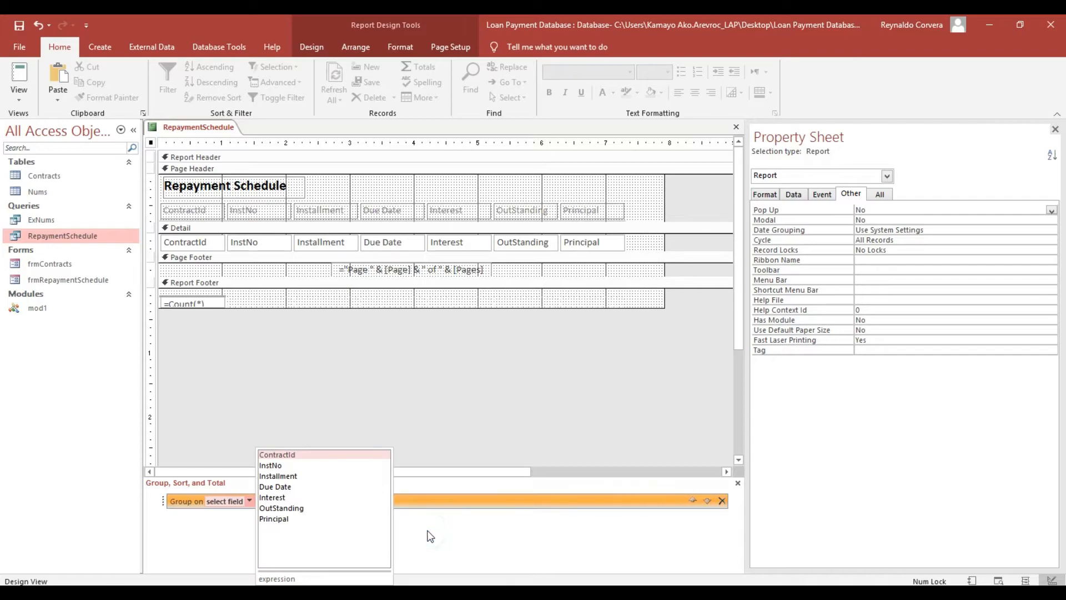
{"action": "left_click", "coordinate": [276, 455]}
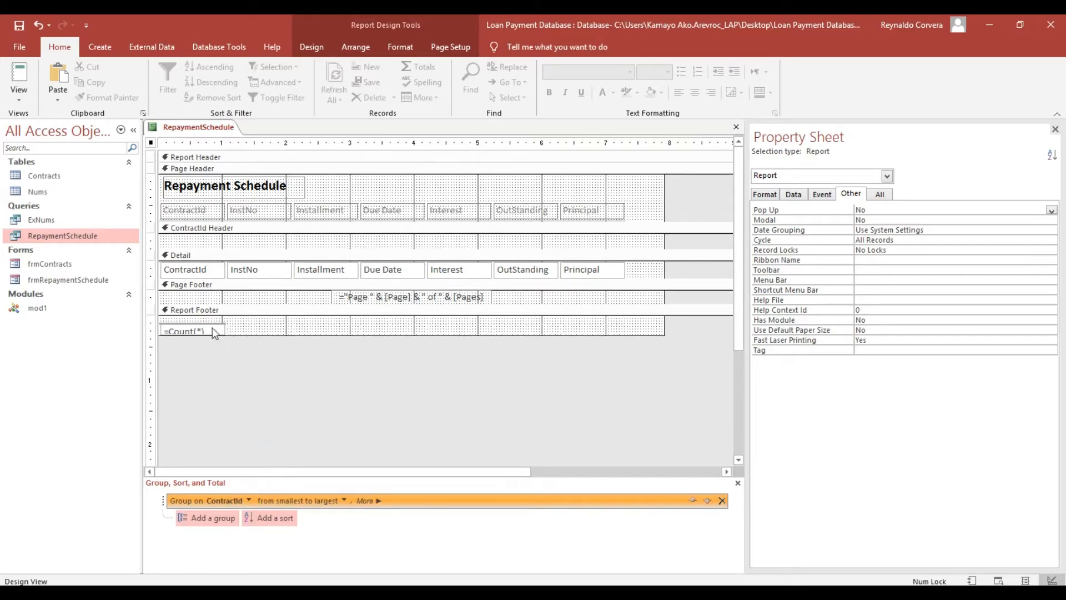
{"action": "left_click", "coordinate": [203, 243]}
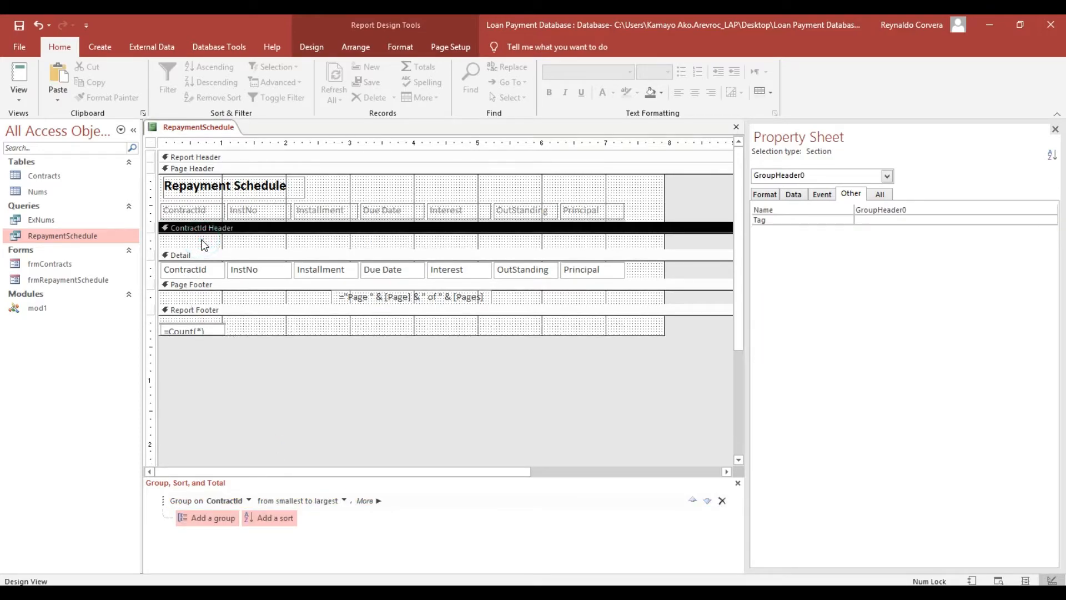
{"action": "left_click", "coordinate": [197, 276]}
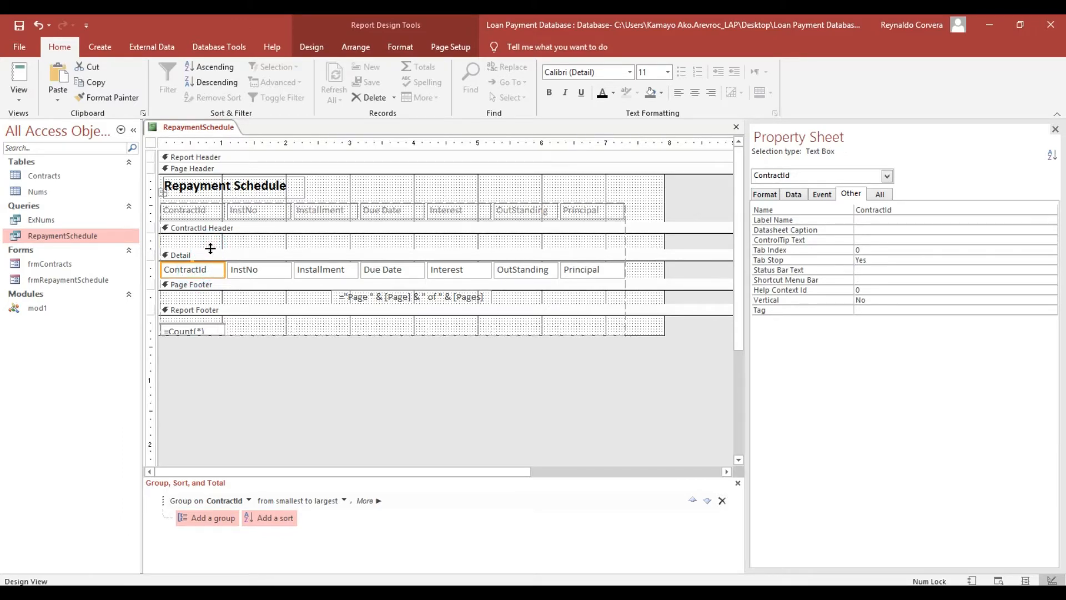
{"action": "left_click", "coordinate": [257, 522]}
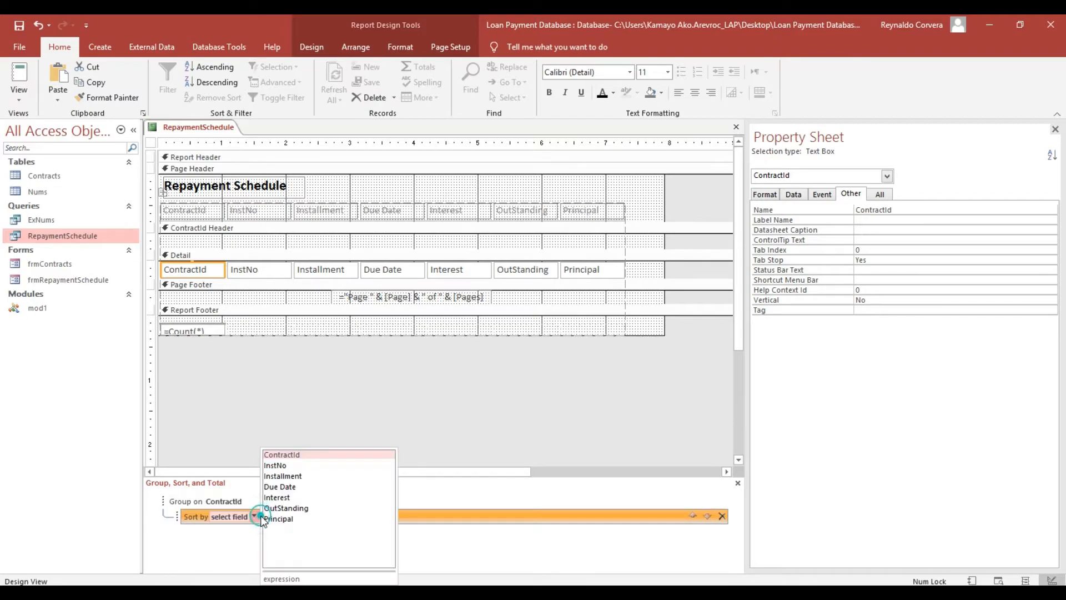
{"action": "left_click", "coordinate": [274, 466]}
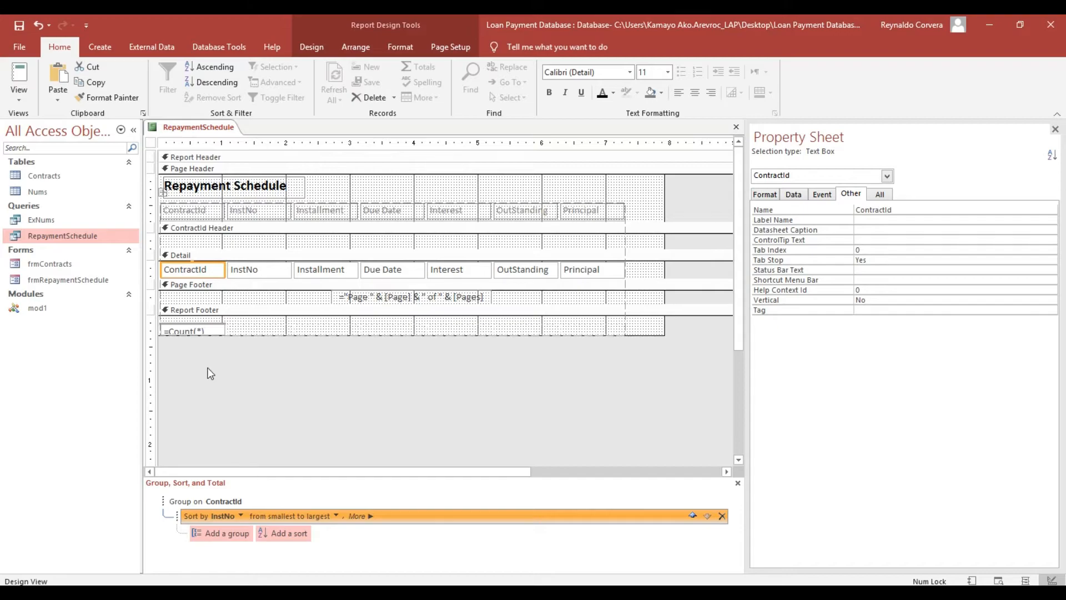
- Make the ContractId Header section slightly taller and delete the ContractId text box from the Detail section
{"action": "left_click_drag", "start_coordinate": [220, 248], "coordinate": [219, 254]}
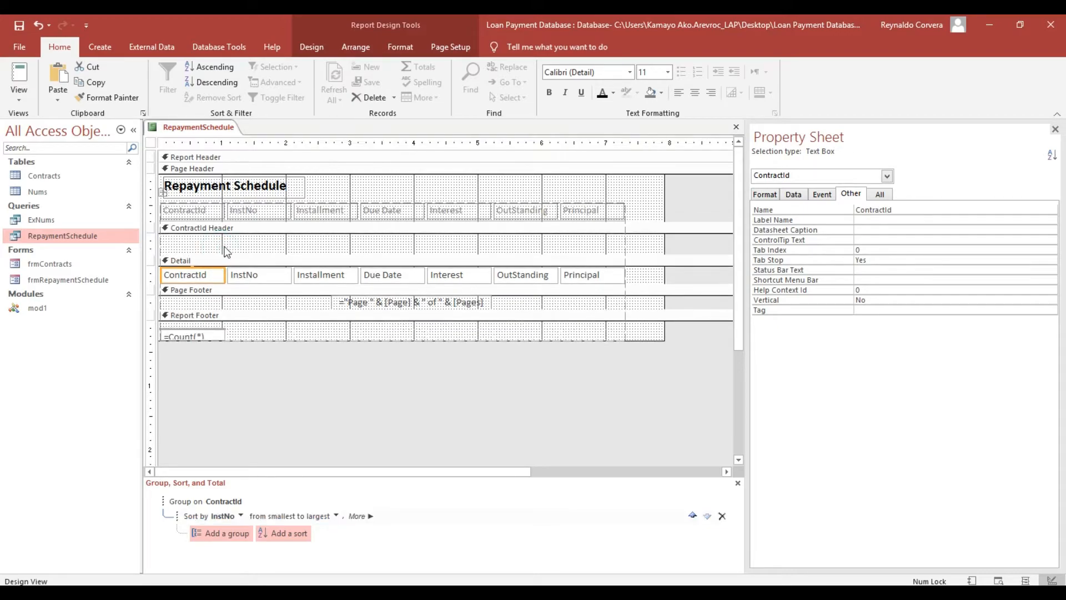
{"action": "left_click", "coordinate": [212, 275]}
{"action": "key", "text": "Delete"}
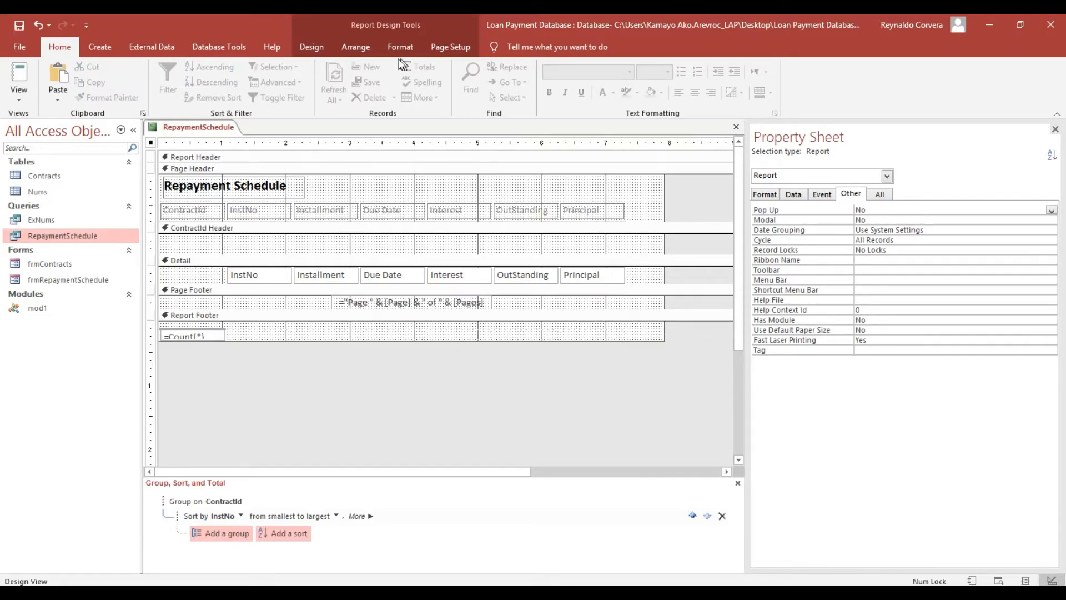
- Place the ContractId field with its label in the ContractId Header section and increase that section's height a little
{"action": "left_click", "coordinate": [314, 46]}
{"action": "left_click", "coordinate": [778, 78]}
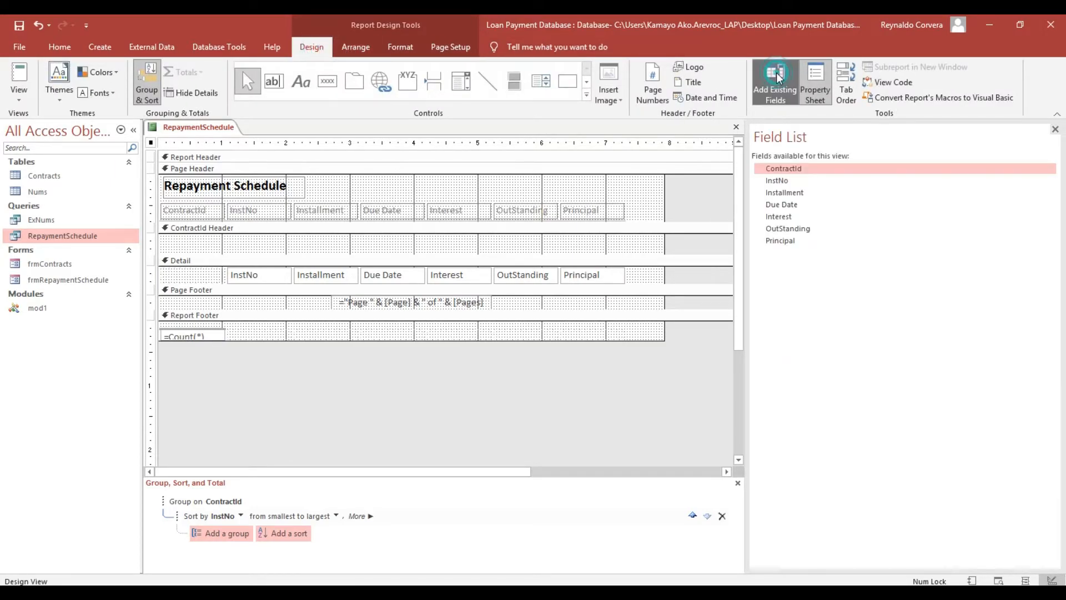
{"action": "left_click", "coordinate": [789, 169]}
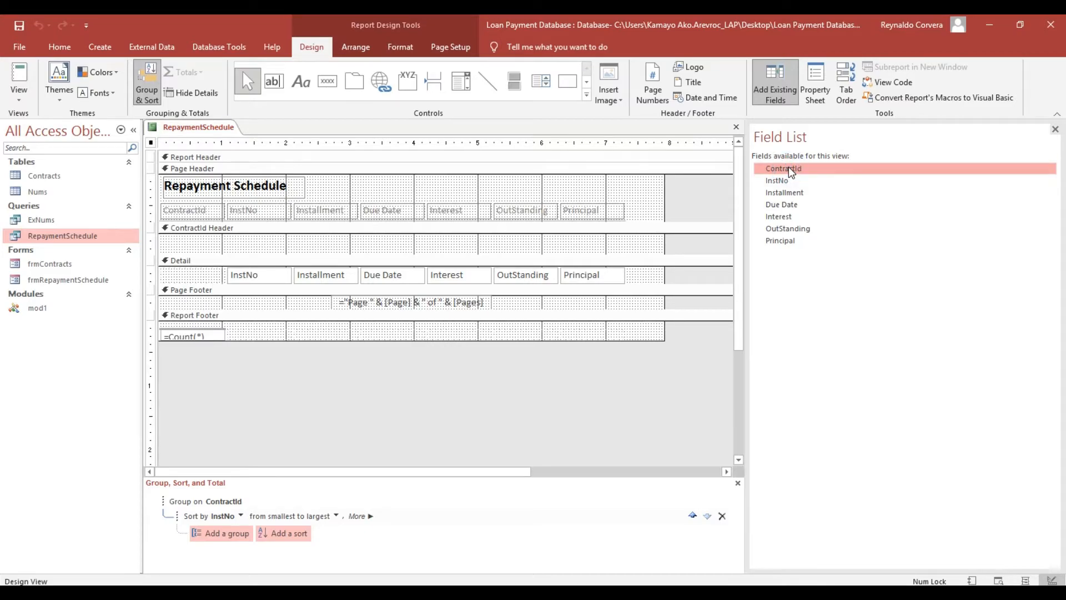
{"action": "left_click_drag", "start_coordinate": [791, 172], "coordinate": [222, 238]}
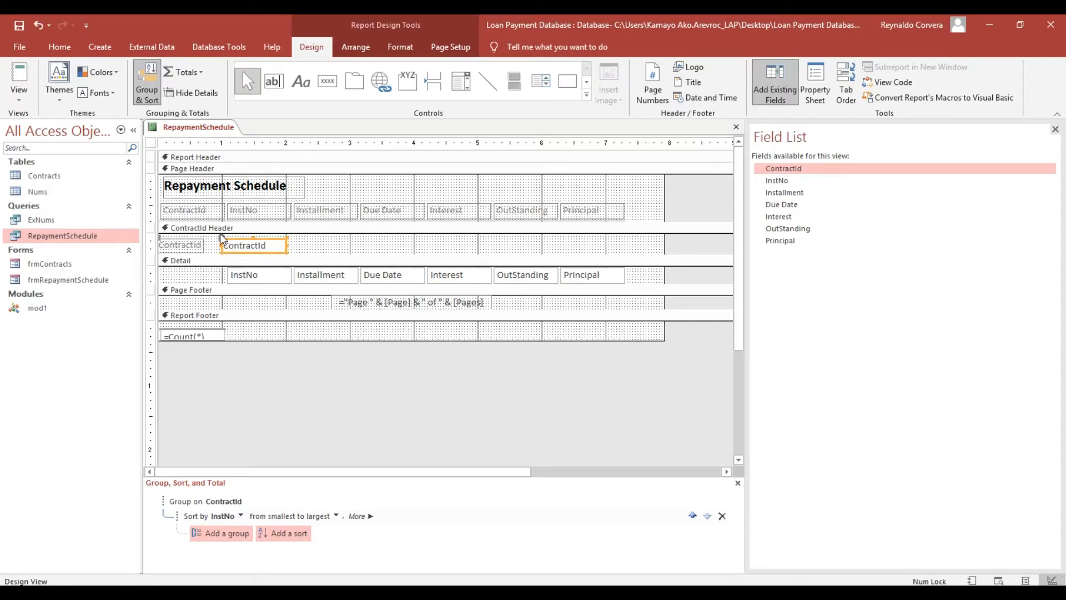
{"action": "left_click", "coordinate": [214, 253]}
{"action": "left_click_drag", "start_coordinate": [214, 264], "coordinate": [214, 274]}
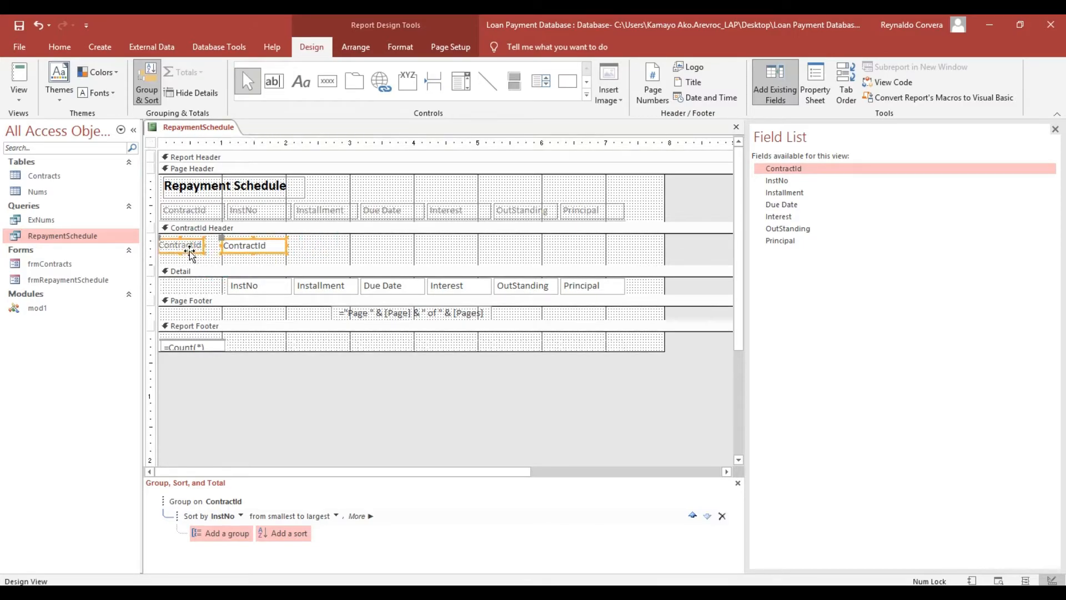
- Arrange the ContractId label and text box in the ContractId Header in a stacked layout and change the label to "Contract Id"
{"action": "right_click", "coordinate": [188, 250]}
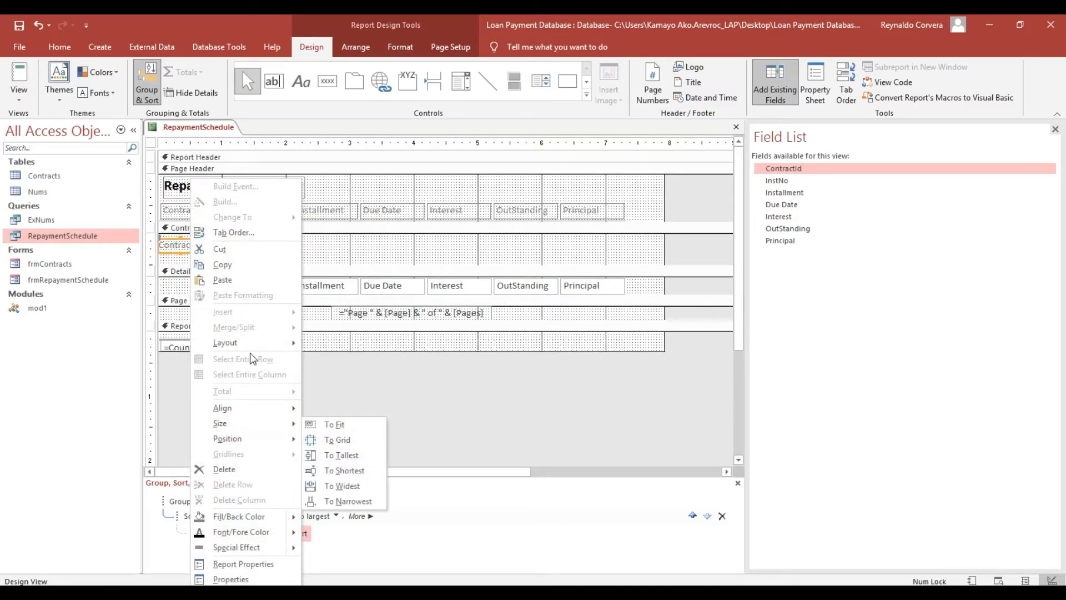
{"action": "mouse_move", "coordinate": [261, 342]}
{"action": "left_click", "coordinate": [342, 362]}
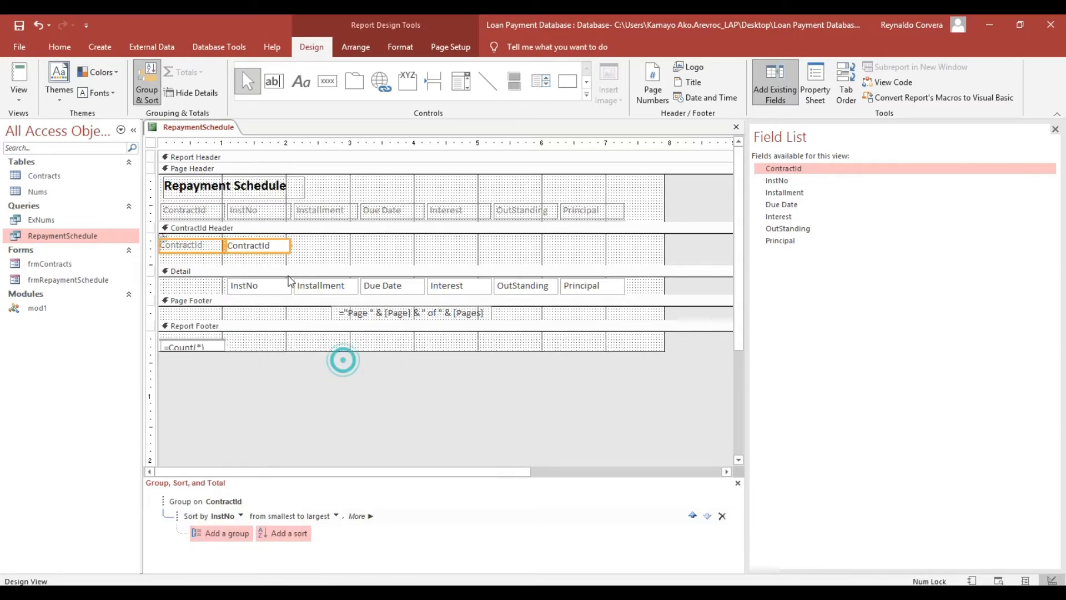
{"action": "left_click", "coordinate": [340, 240]}
{"action": "left_click", "coordinate": [197, 246]}
{"action": "left_click", "coordinate": [197, 246]}
{"action": "left_click", "coordinate": [313, 254]}
- Format the Contract Id label and its text box as bold red text and slightly reduce the ContractId Header section's height
{"action": "left_click_drag", "start_coordinate": [313, 254], "coordinate": [157, 236]}
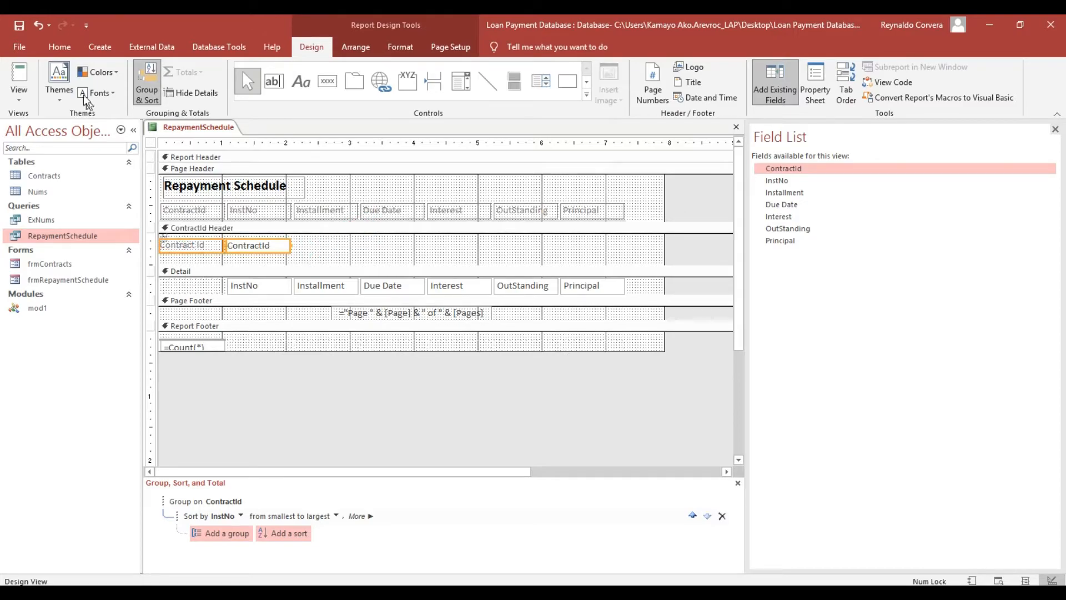
{"action": "left_click", "coordinate": [59, 46]}
{"action": "left_click", "coordinate": [613, 93]}
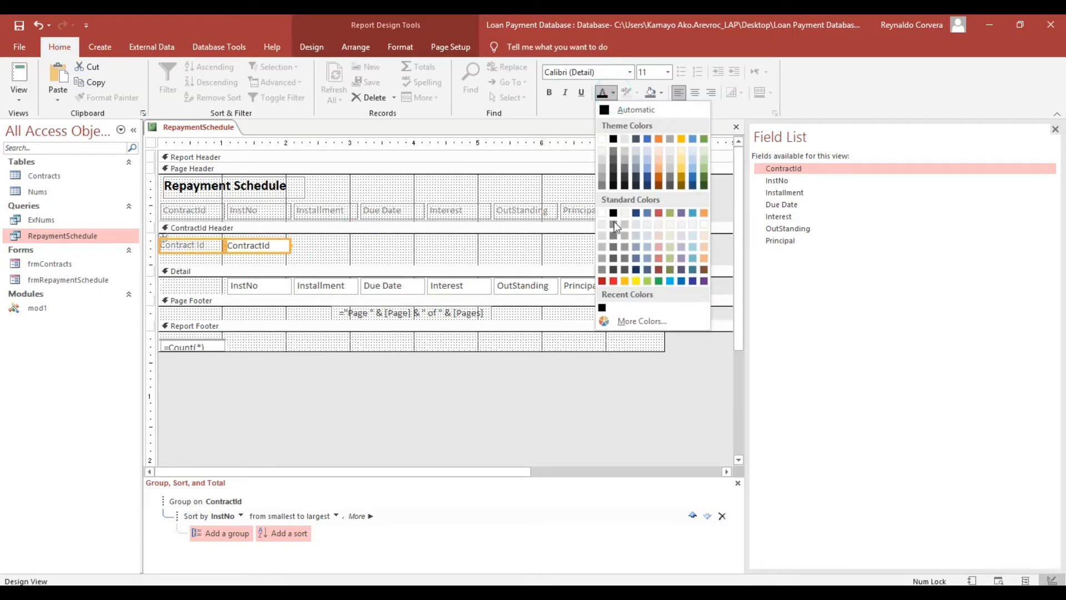
{"action": "left_click", "coordinate": [604, 282]}
{"action": "left_click", "coordinate": [549, 93]}
{"action": "left_click", "coordinate": [301, 260]}
{"action": "left_click", "coordinate": [301, 261]}
{"action": "left_click_drag", "start_coordinate": [301, 259], "coordinate": [303, 251]}
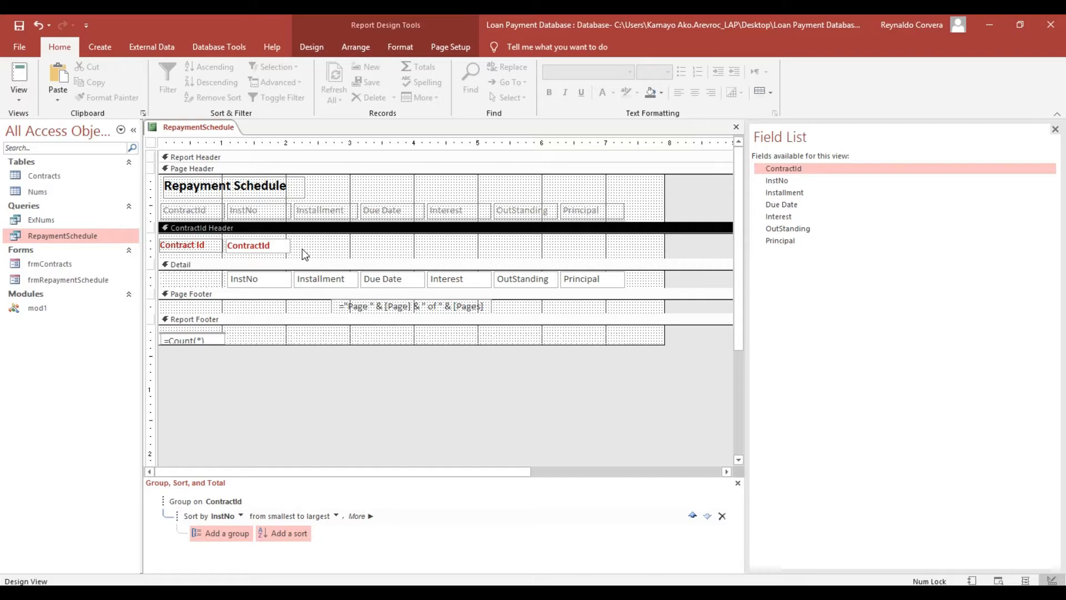
- Move the InstNo text box into the empty first column of the Detail section and center its text
{"action": "left_click", "coordinate": [236, 278]}
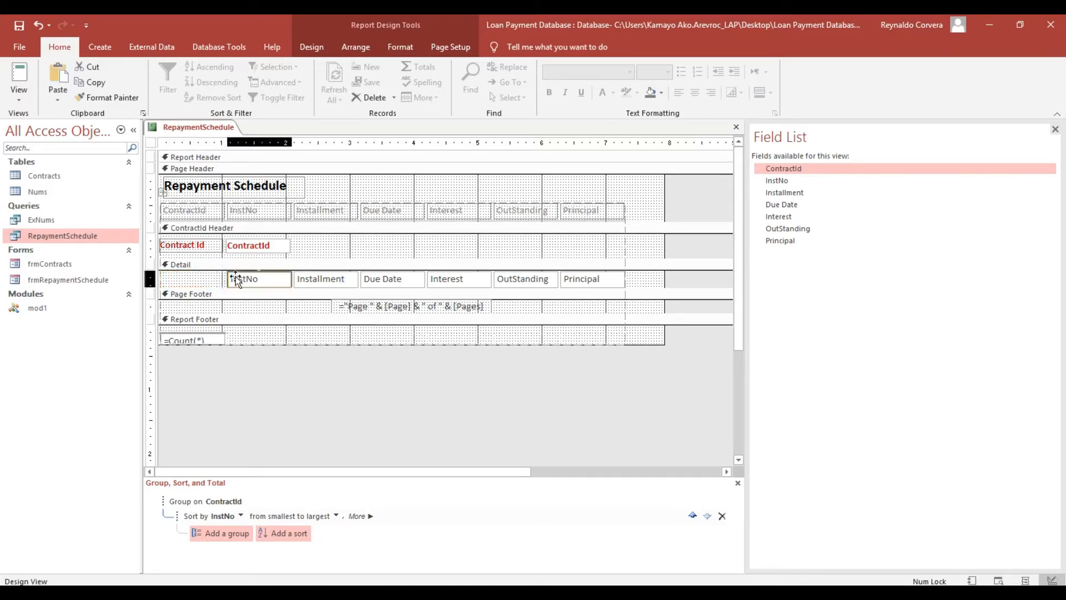
{"action": "left_click", "coordinate": [202, 280]}
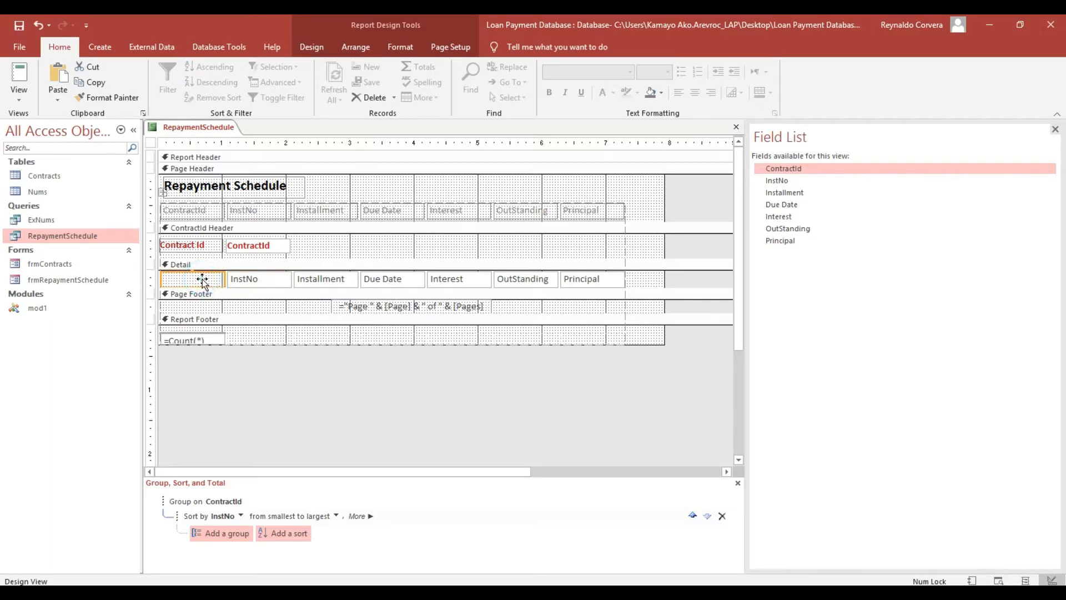
{"action": "left_click_drag", "start_coordinate": [198, 315], "coordinate": [209, 279]}
{"action": "left_click", "coordinate": [199, 280]}
{"action": "left_click", "coordinate": [226, 279]}
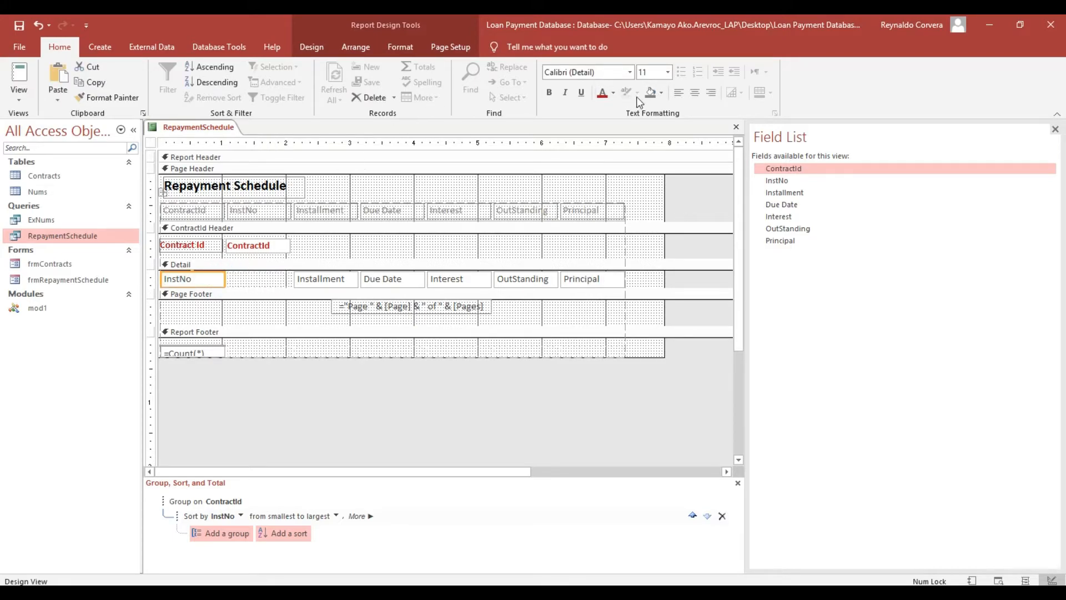
{"action": "left_click", "coordinate": [694, 94]}
- Move the Due Date heading in the Page Header to the second column, directly after the ContractId heading
{"action": "left_click", "coordinate": [319, 284]}
{"action": "left_click", "coordinate": [382, 282]}
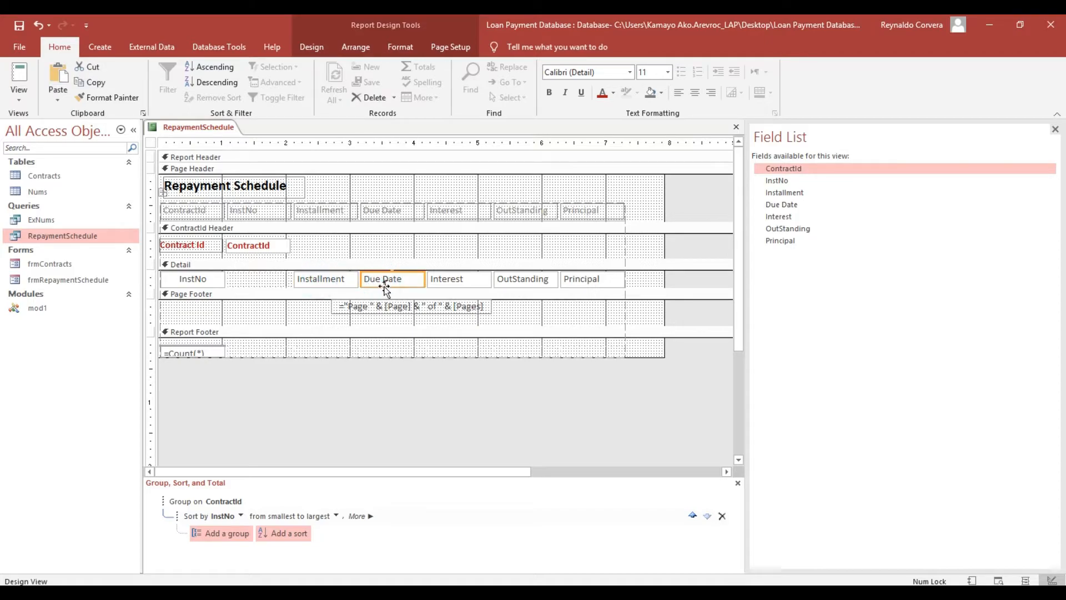
{"action": "left_click", "coordinate": [385, 287]}
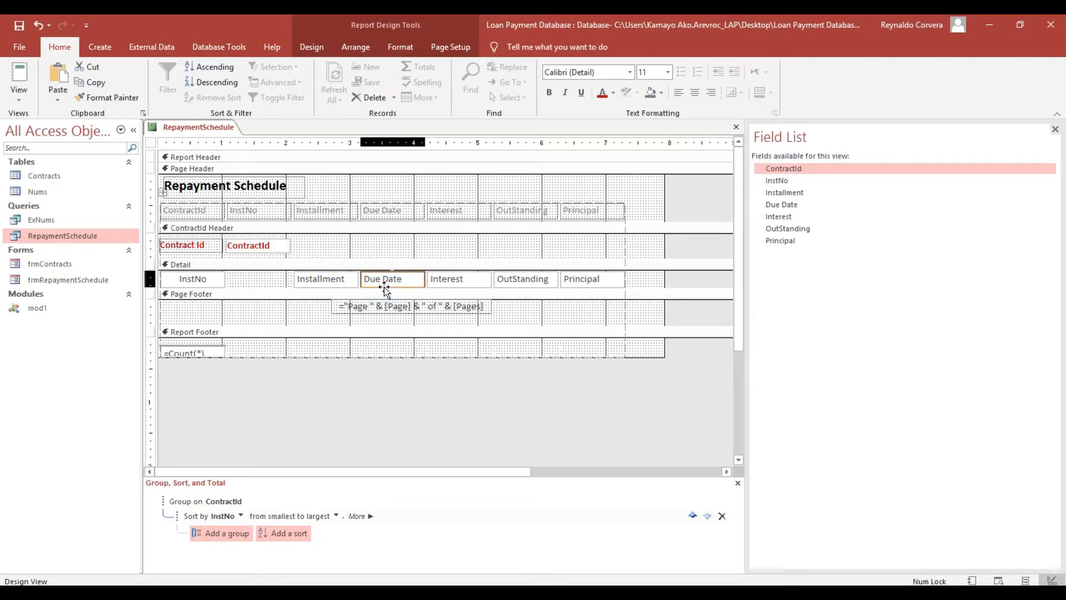
{"action": "left_click", "coordinate": [385, 284]}
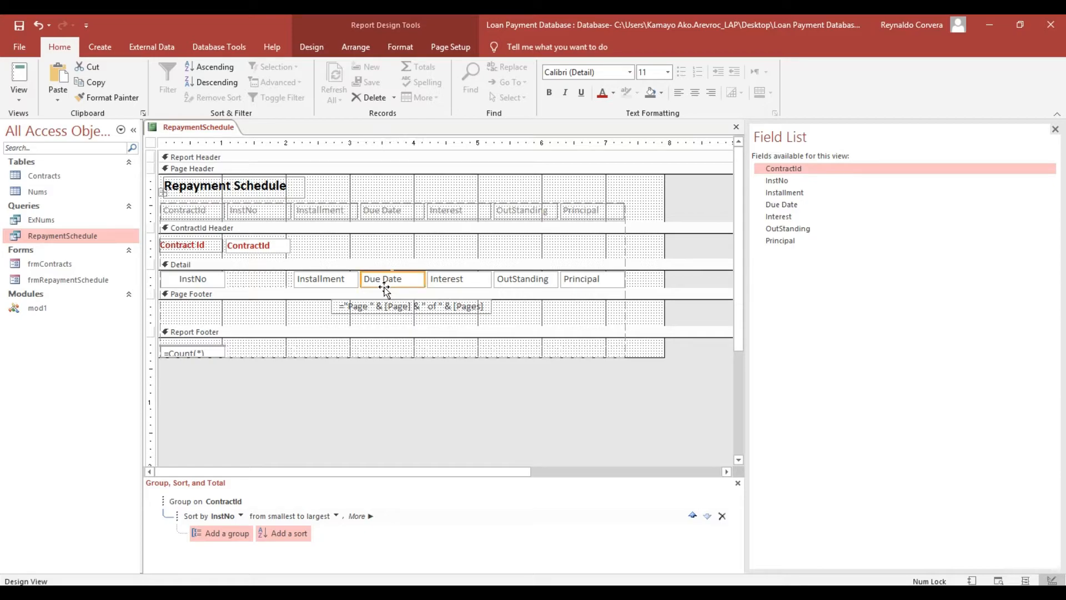
{"action": "left_click", "coordinate": [382, 271]}
{"action": "left_click", "coordinate": [269, 276]}
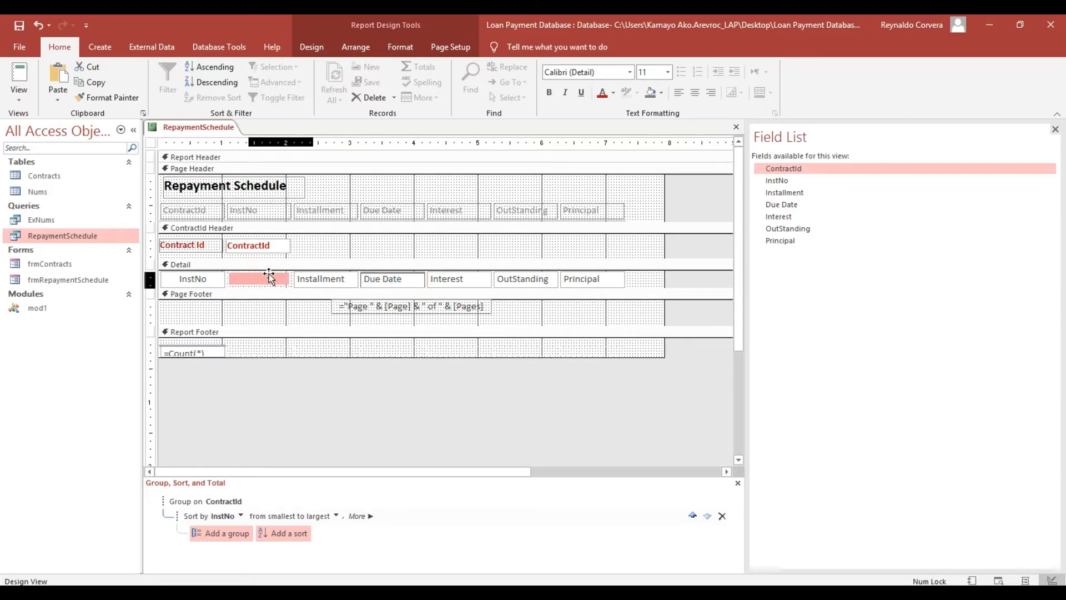
{"action": "left_click_drag", "start_coordinate": [269, 275], "coordinate": [269, 273]}
{"action": "left_click_drag", "start_coordinate": [376, 206], "coordinate": [240, 213]}
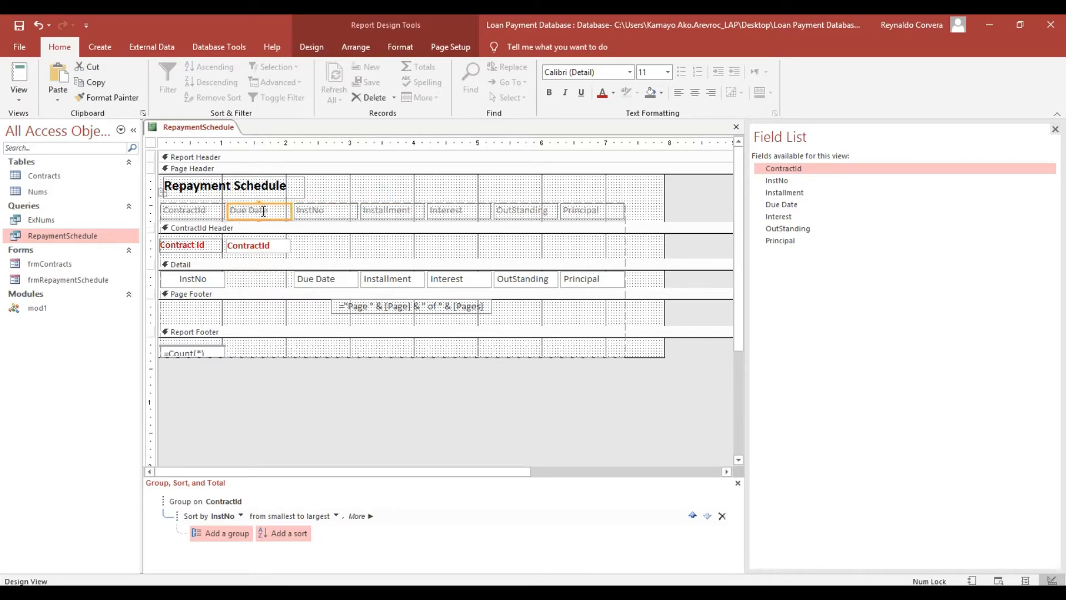
- Move the Due Date text box into the second Detail column under its heading and center the text of both
{"action": "left_click", "coordinate": [312, 282]}
{"action": "left_click_drag", "start_coordinate": [319, 272], "coordinate": [256, 272]}
{"action": "left_click", "coordinate": [262, 210]}
{"action": "left_click", "coordinate": [253, 272], "text": "shift"}
{"action": "left_click", "coordinate": [693, 94]}
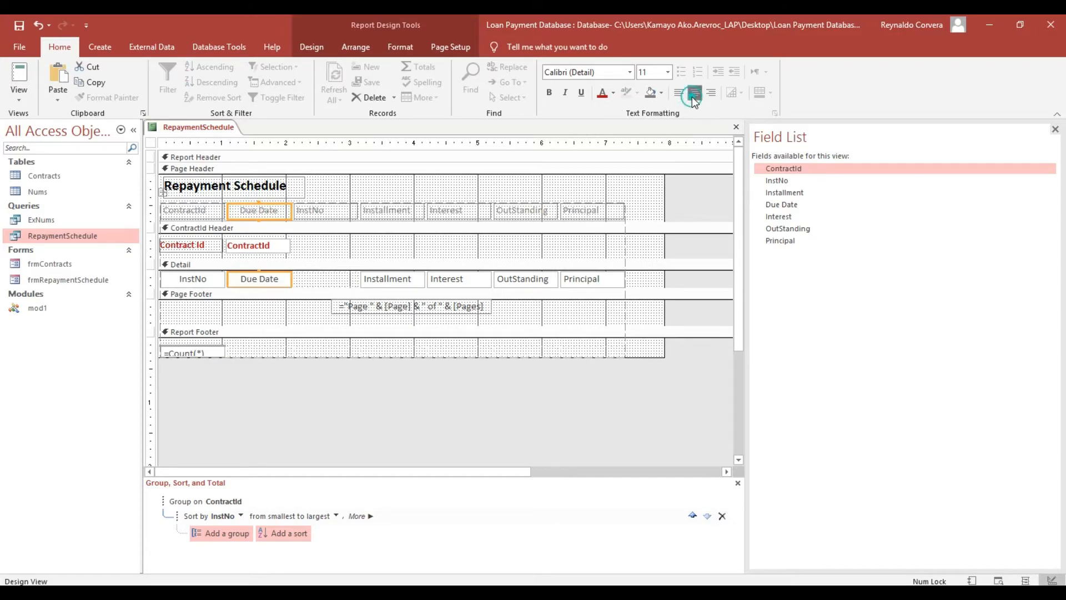
- Copy the Installment heading's text over the ContractId heading in the Page Header and complete it as "Installment #"
{"action": "left_click", "coordinate": [381, 213]}
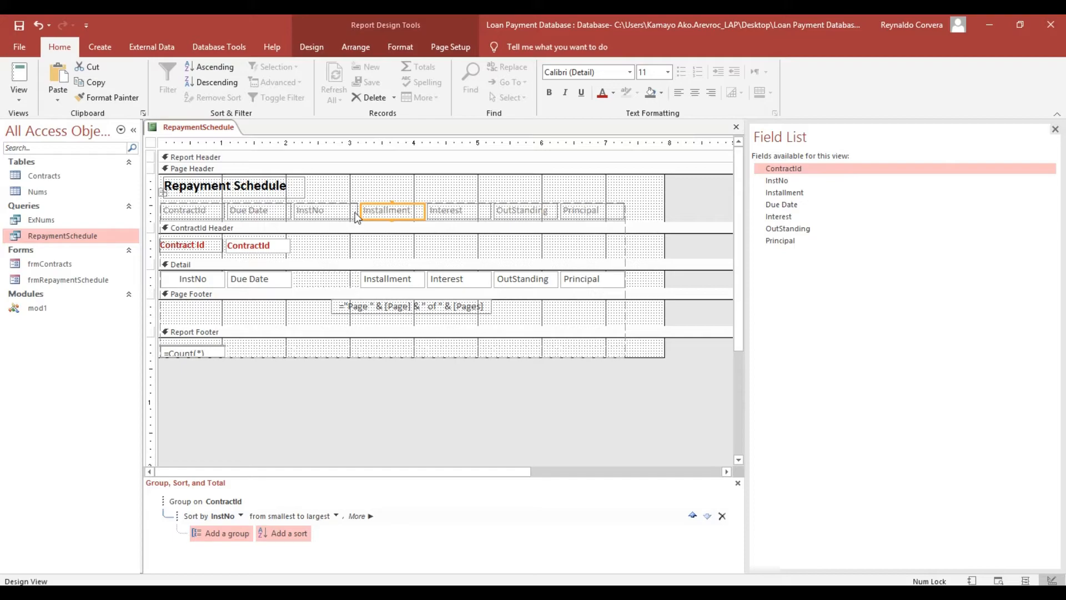
{"action": "double_click", "coordinate": [409, 209]}
{"action": "key", "text": "ctrl+c"}
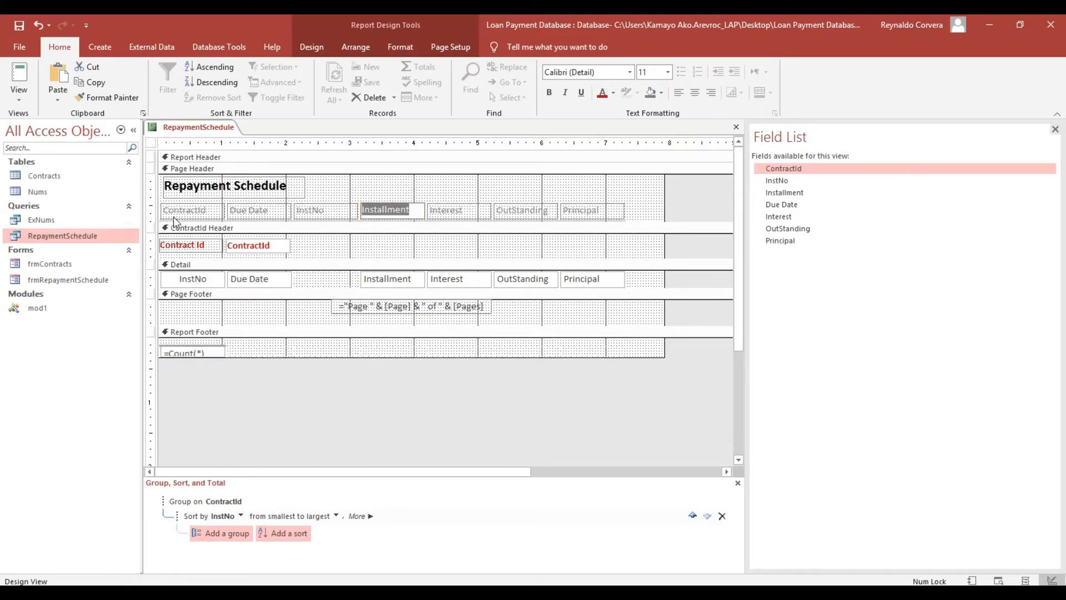
{"action": "double_click", "coordinate": [189, 211]}
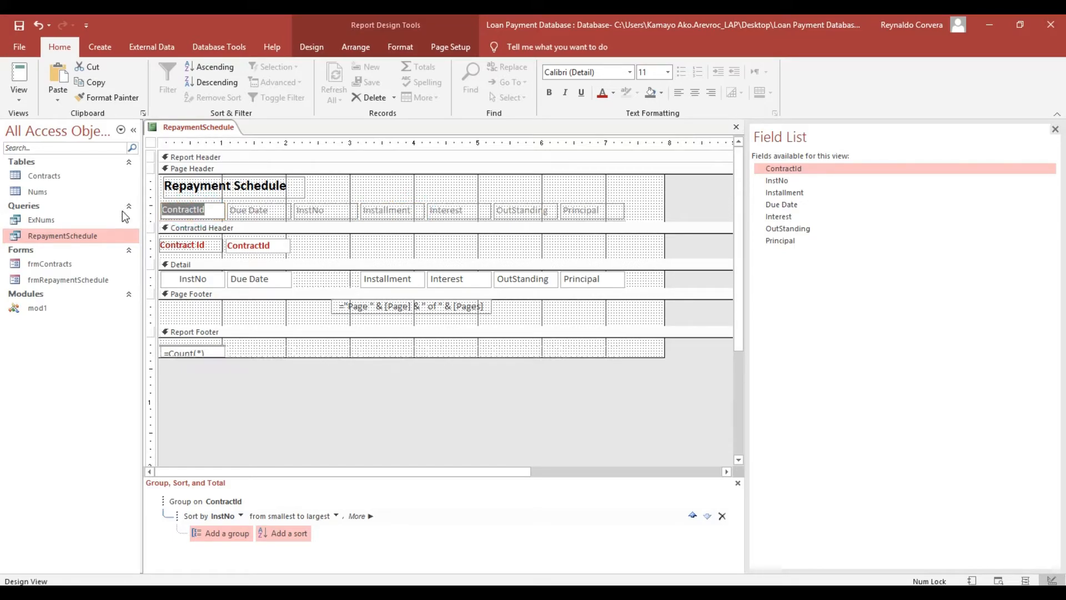
{"action": "key", "text": "ctrl+v"}
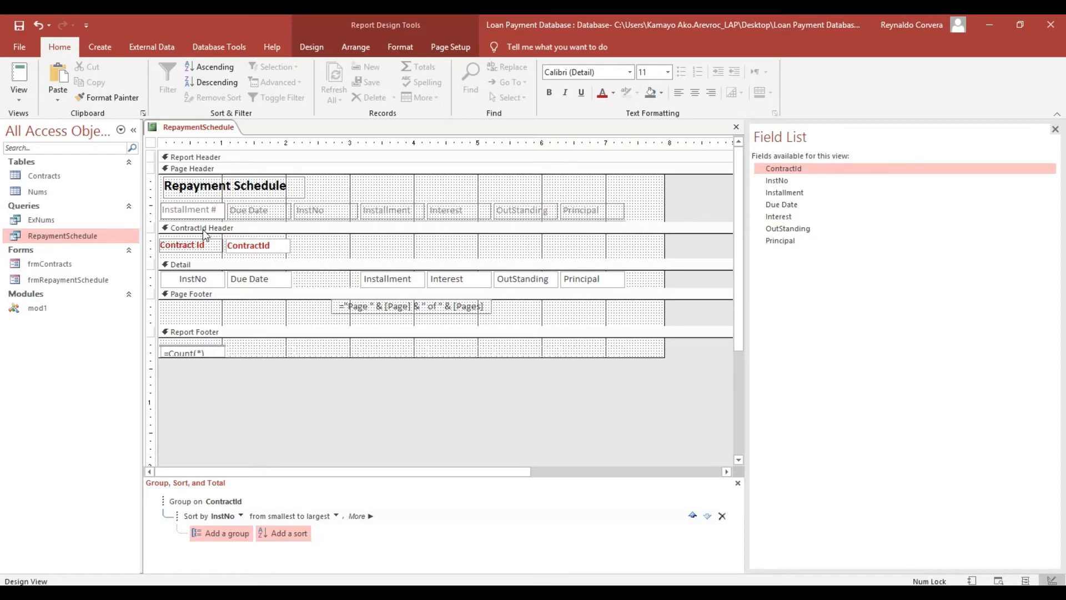
- Center the headings and text boxes of the Installment # and Due Date columns
{"action": "left_click", "coordinate": [187, 277]}
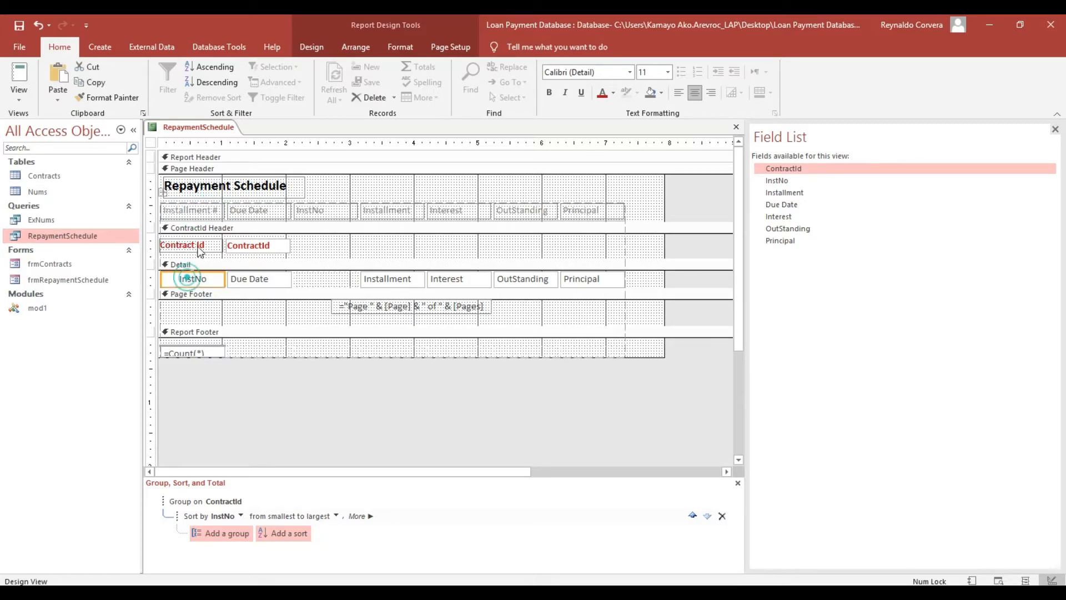
{"action": "left_click", "coordinate": [188, 210]}
{"action": "left_click", "coordinate": [187, 278], "text": "shift"}
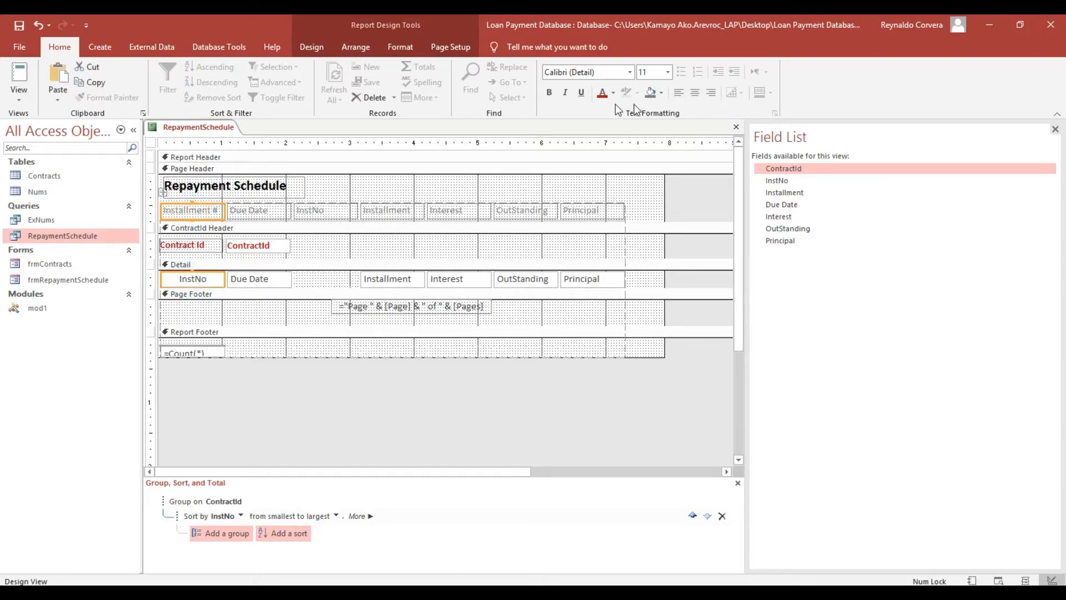
{"action": "left_click", "coordinate": [698, 95]}
{"action": "left_click", "coordinate": [697, 94]}
{"action": "left_click", "coordinate": [264, 211]}
{"action": "left_click", "coordinate": [245, 280], "text": "shift"}
{"action": "left_click", "coordinate": [693, 93]}
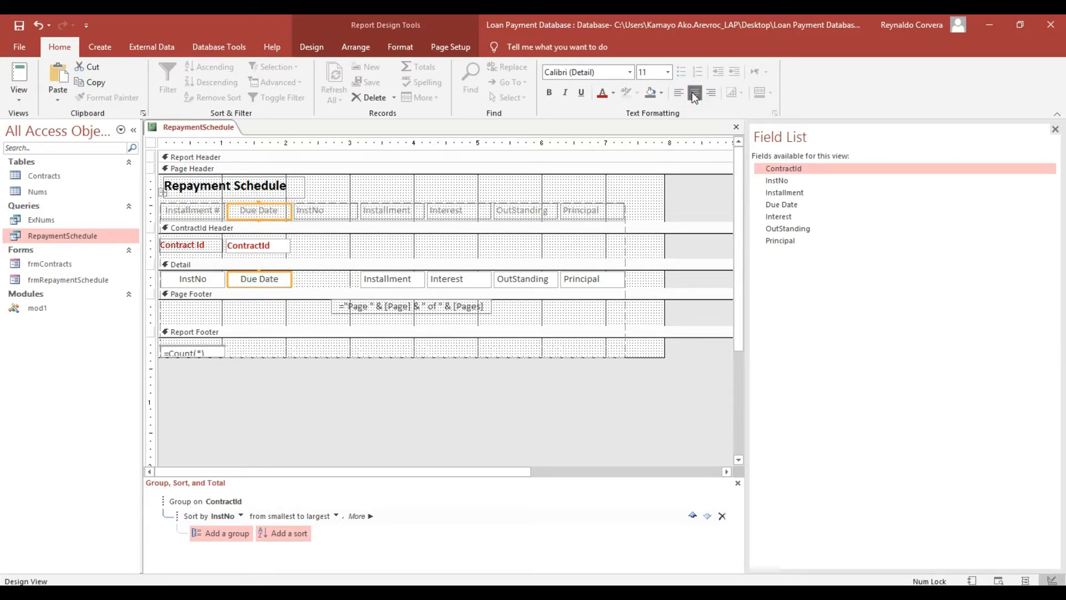
- Delete the leftover InstNo heading and remove the empty third column so the remaining columns close up
{"action": "left_click", "coordinate": [327, 211]}
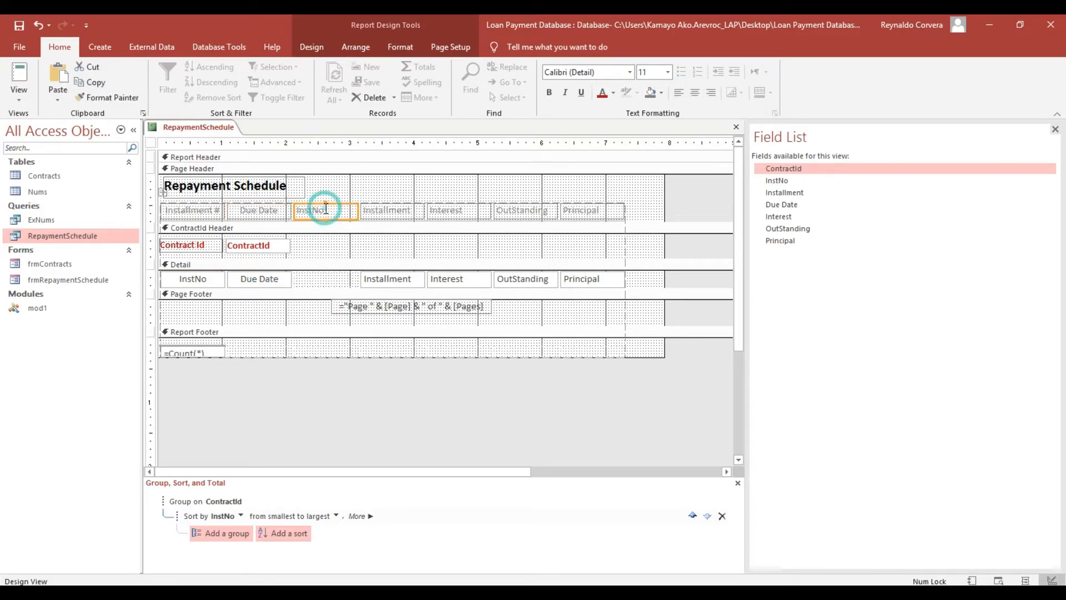
{"action": "key", "text": "Delete"}
{"action": "left_click_drag", "start_coordinate": [335, 179], "coordinate": [325, 286]}
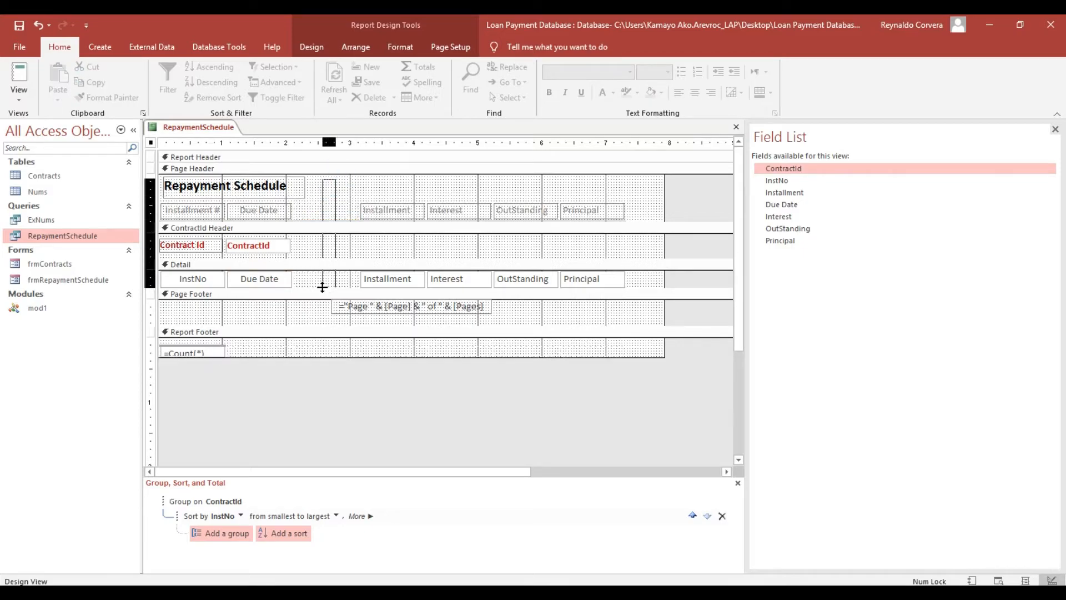
{"action": "key", "text": "Delete"}
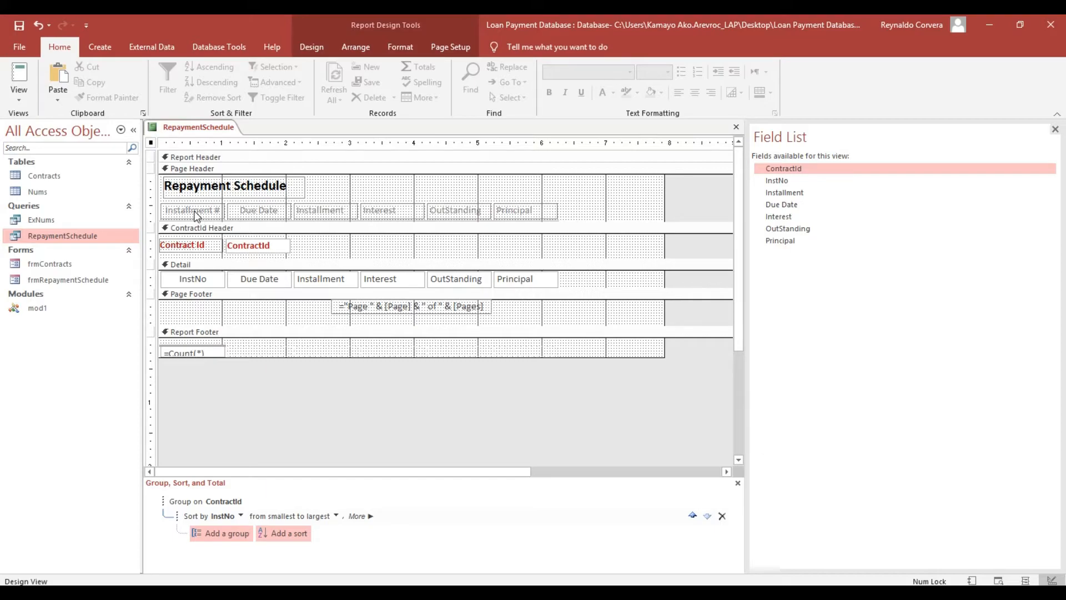
- Rename the Installment heading in the third column to "Payment" and center it together with the Installment text box
{"action": "left_click", "coordinate": [266, 215]}
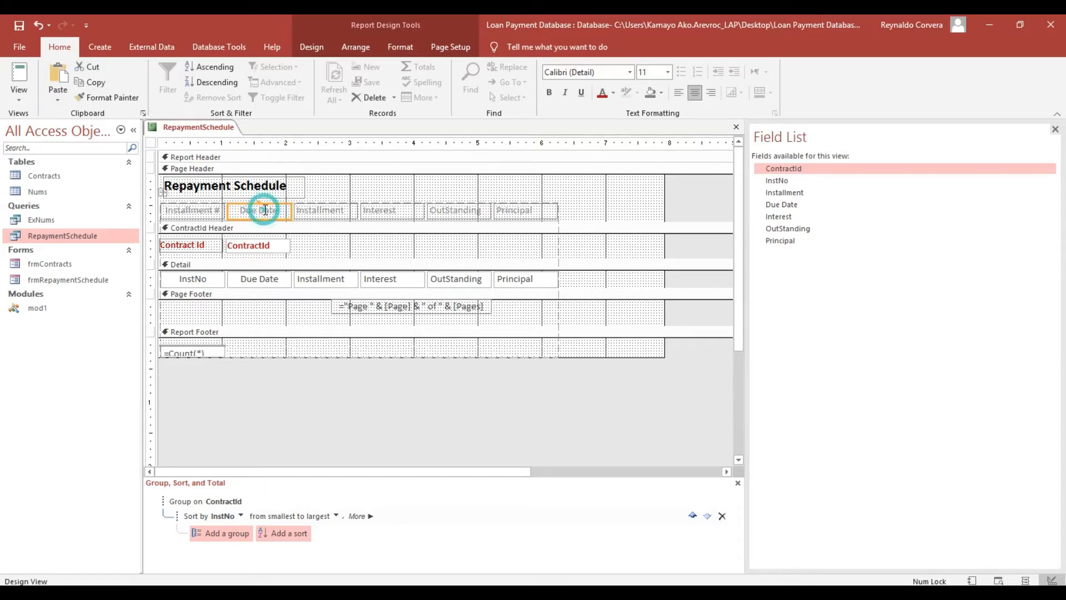
{"action": "left_click", "coordinate": [322, 211]}
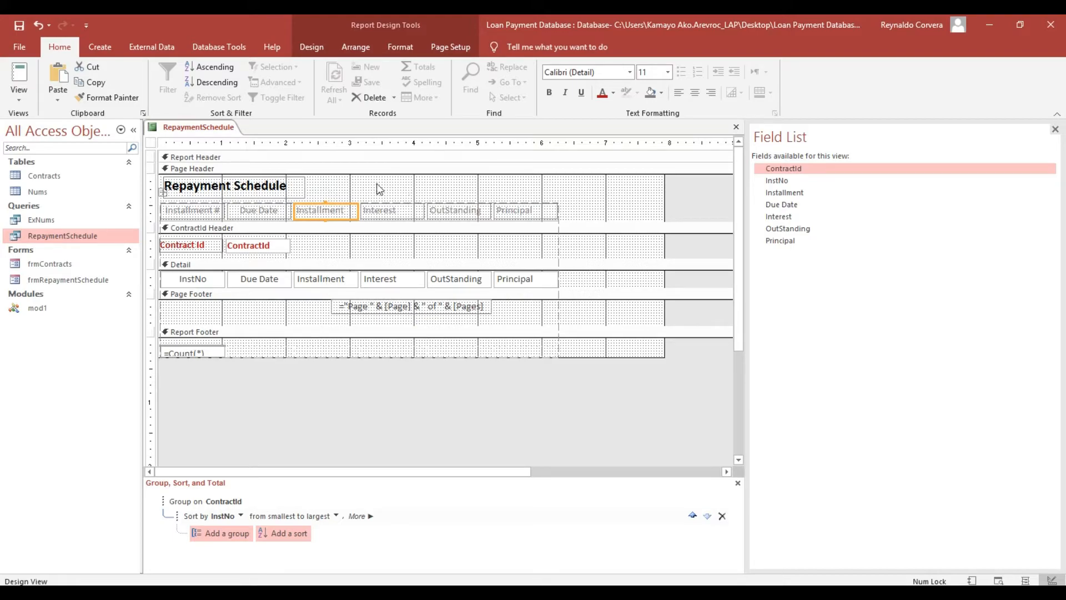
{"action": "double_click", "coordinate": [347, 211]}
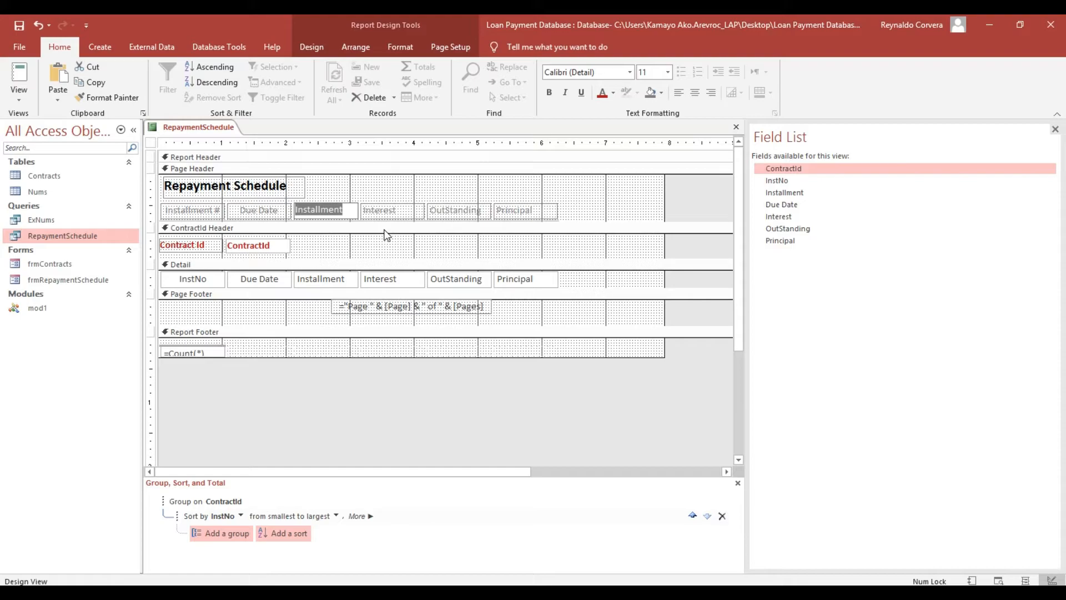
{"action": "type", "text": "Payment"}
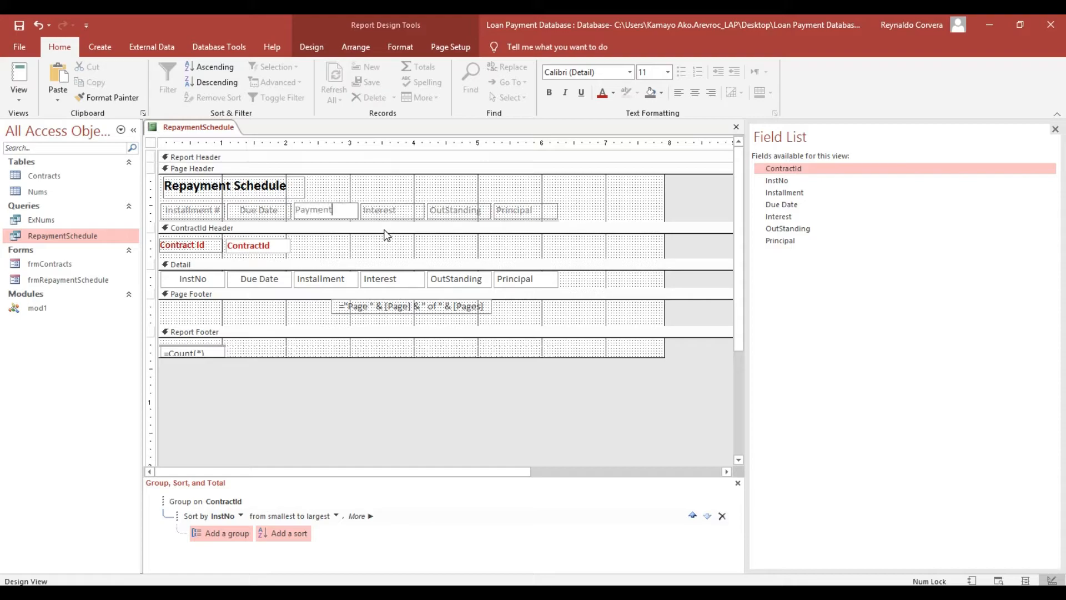
{"action": "left_click", "coordinate": [374, 191]}
{"action": "left_click", "coordinate": [348, 209]}
{"action": "left_click", "coordinate": [329, 278], "text": "shift"}
{"action": "left_click", "coordinate": [695, 92]}
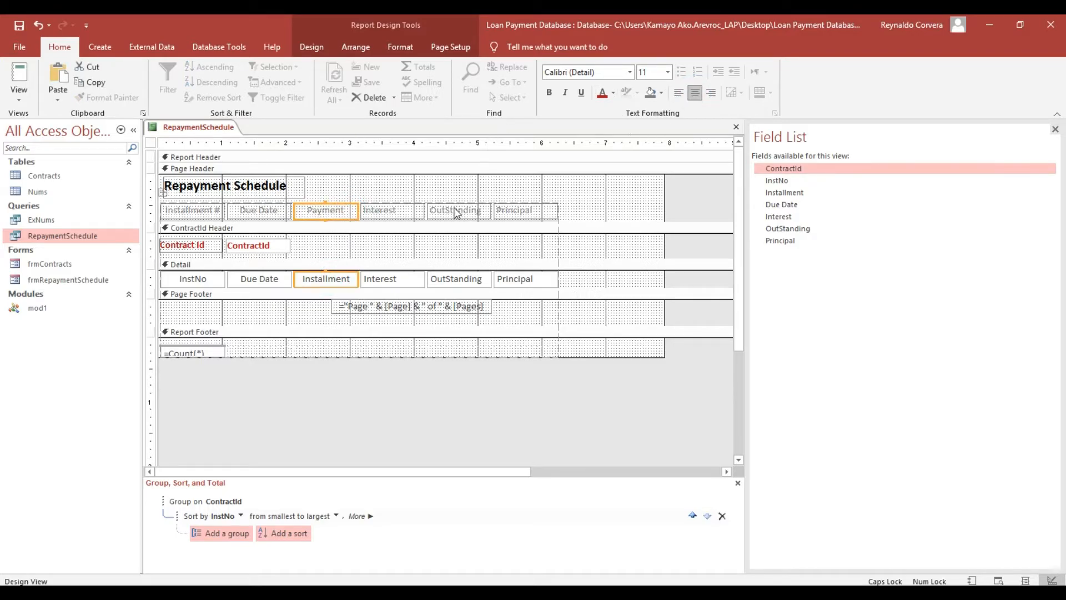
- Move the Principal heading and text box ahead of the Interest column and center their text
{"action": "left_click", "coordinate": [507, 210]}
{"action": "left_click", "coordinate": [516, 278], "text": "shift"}
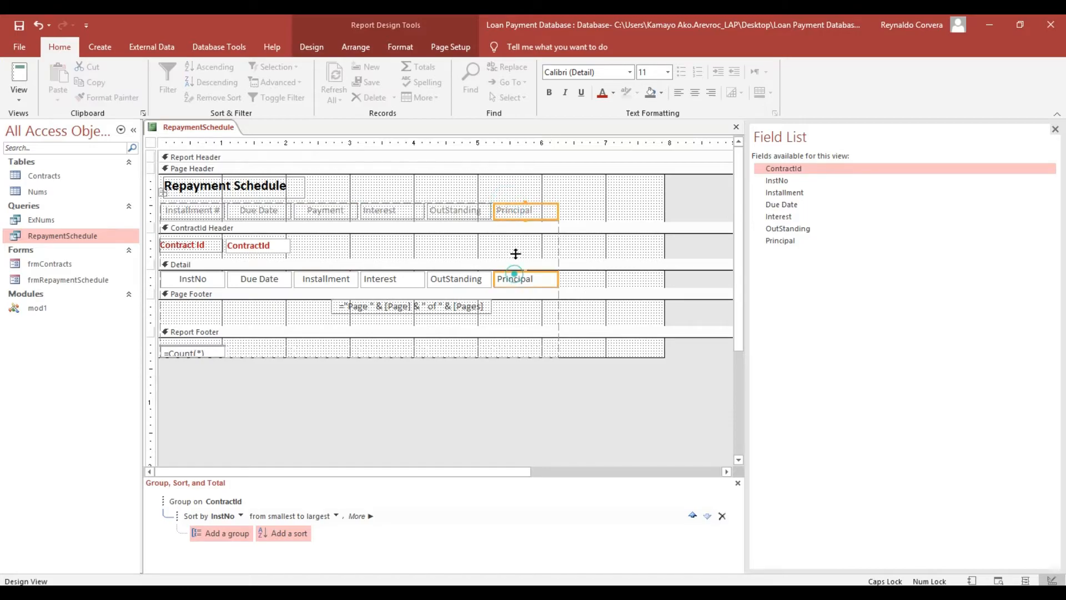
{"action": "left_click_drag", "start_coordinate": [517, 207], "coordinate": [380, 206]}
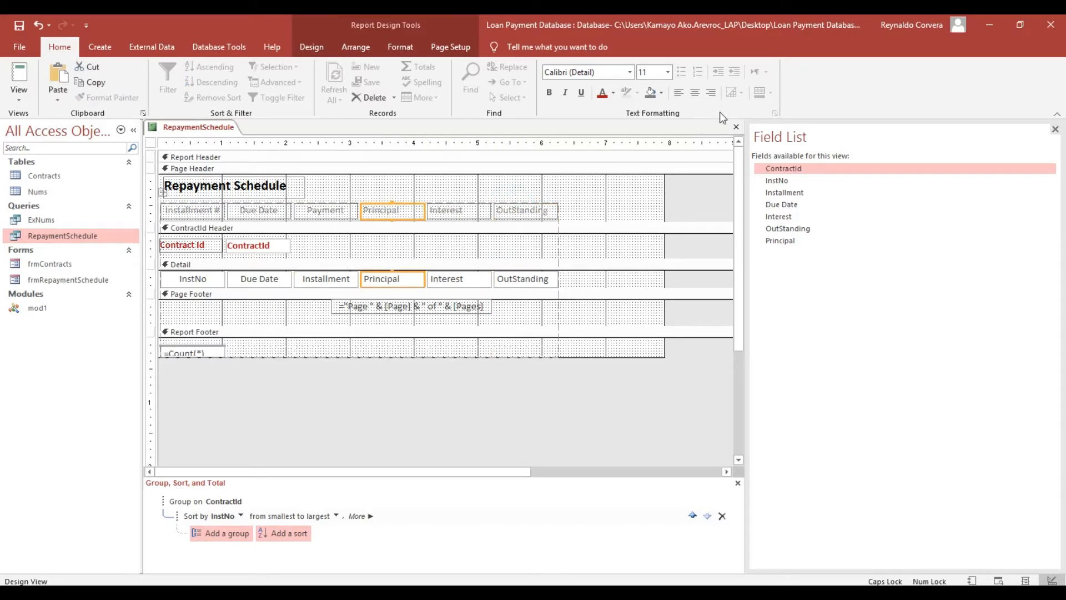
{"action": "left_click", "coordinate": [699, 95]}
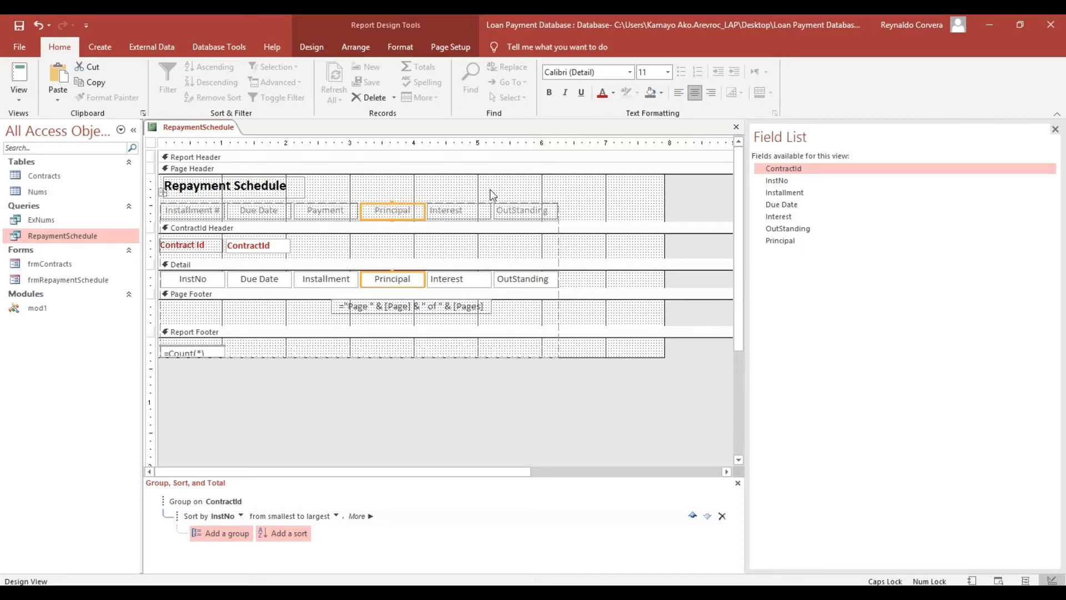
- Center the text of the Interest heading and its text box in the Detail section
{"action": "left_click", "coordinate": [465, 211]}
{"action": "left_click", "coordinate": [467, 276], "text": "shift"}
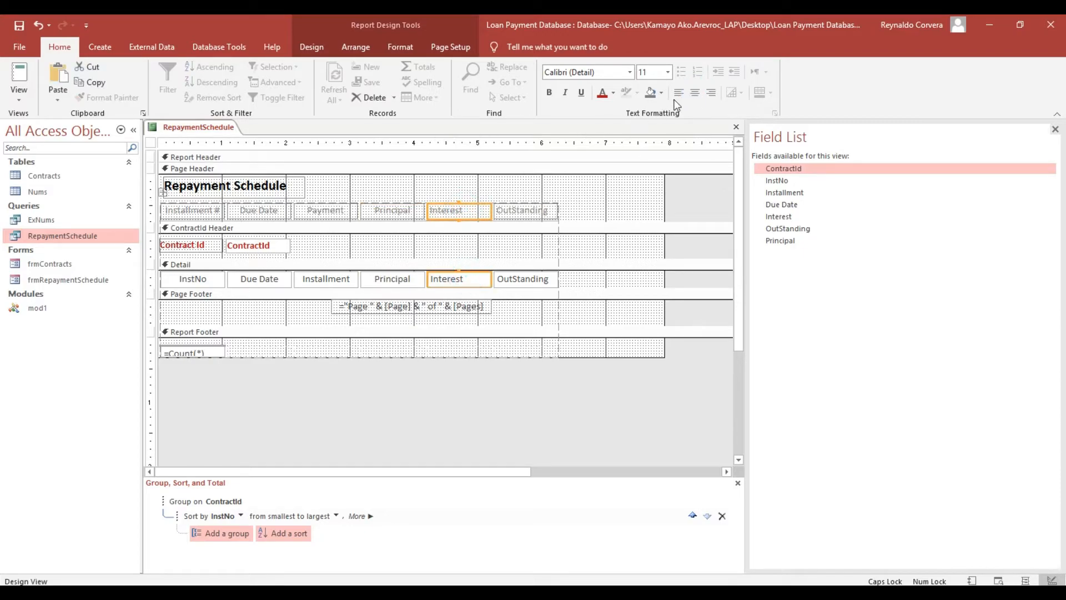
{"action": "left_click", "coordinate": [692, 94]}
{"action": "left_click", "coordinate": [527, 210]}
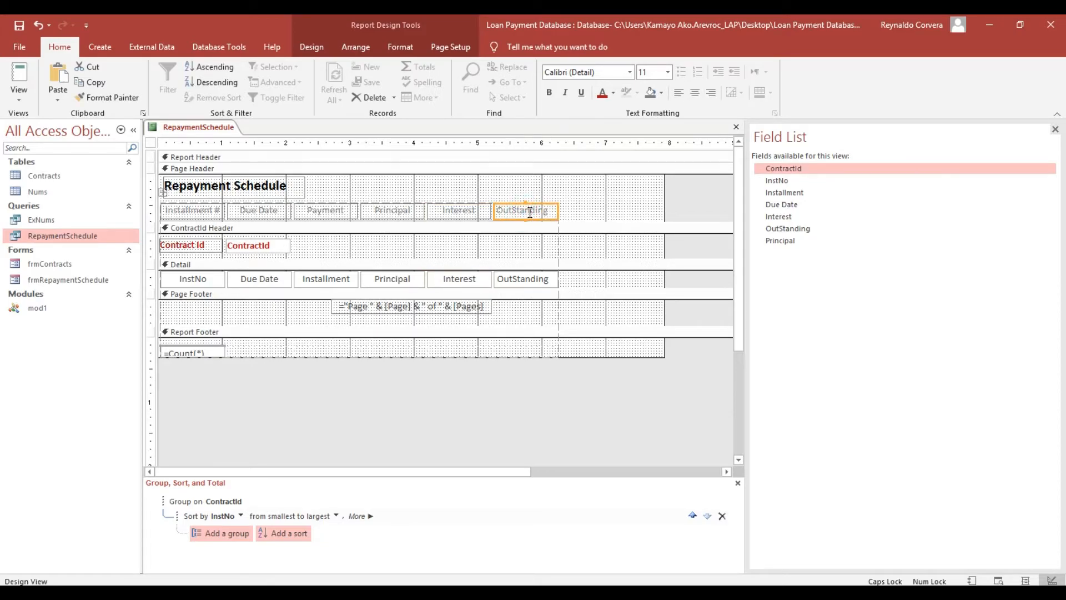
{"action": "left_click", "coordinate": [604, 204]}
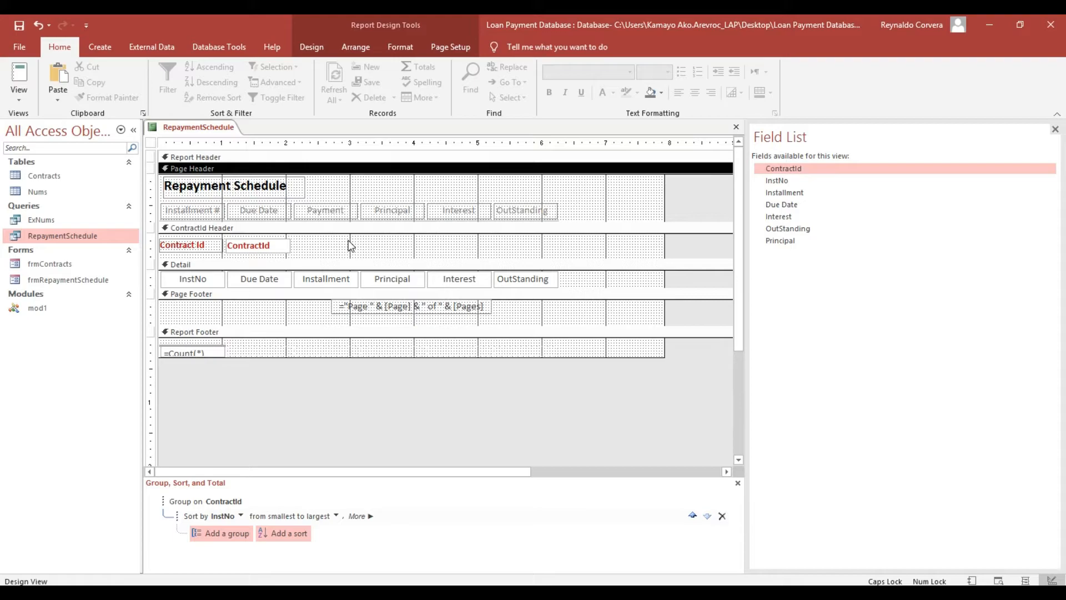
- Add a Sum total for the Installment column to the report
{"action": "left_click", "coordinate": [335, 279]}
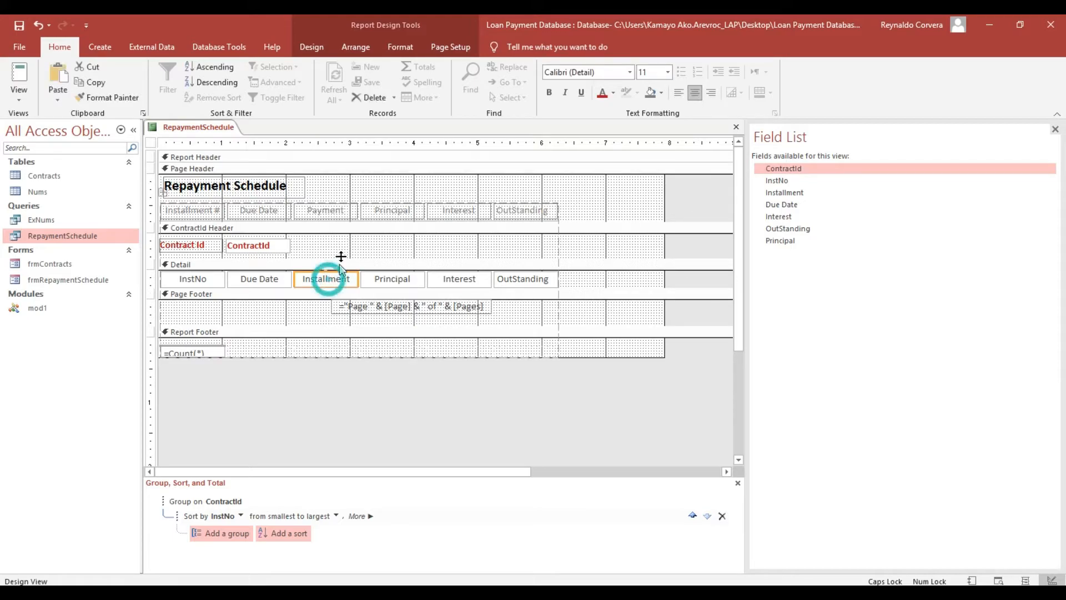
{"action": "left_click", "coordinate": [352, 227]}
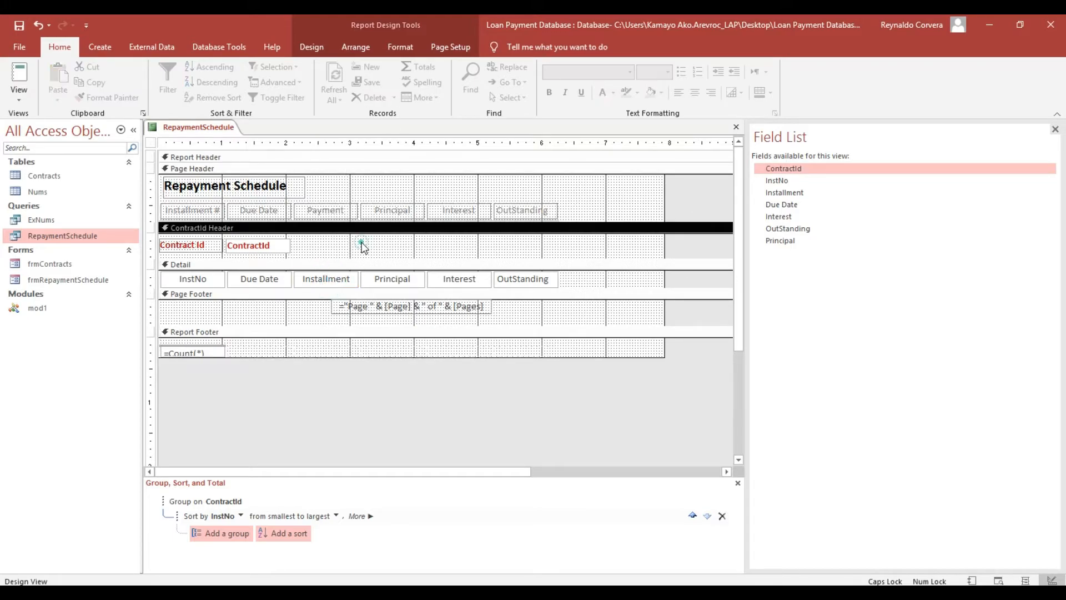
{"action": "left_click", "coordinate": [325, 276]}
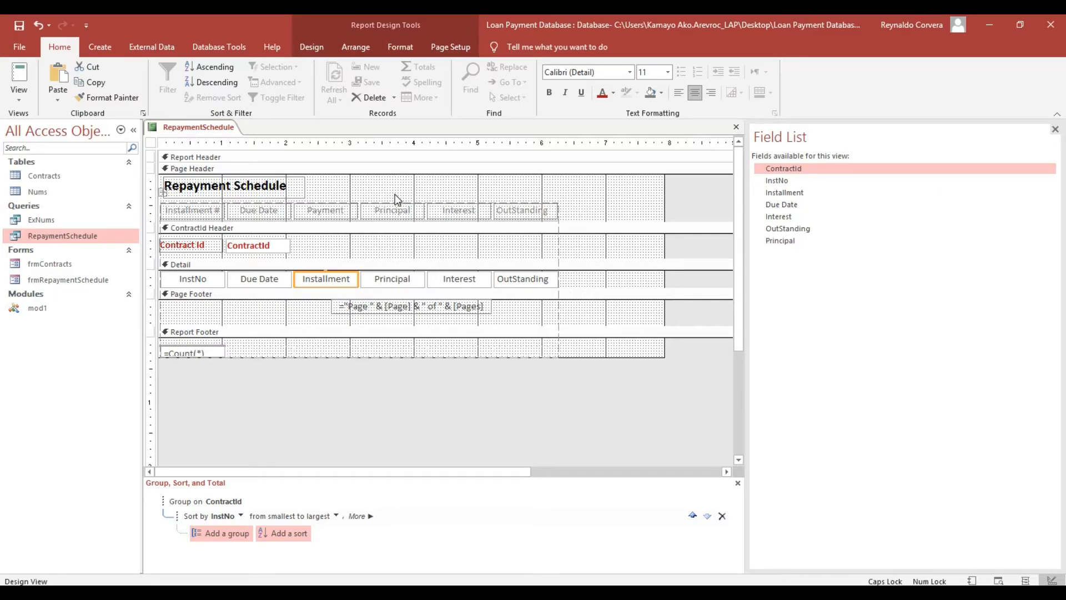
{"action": "left_click", "coordinate": [396, 47]}
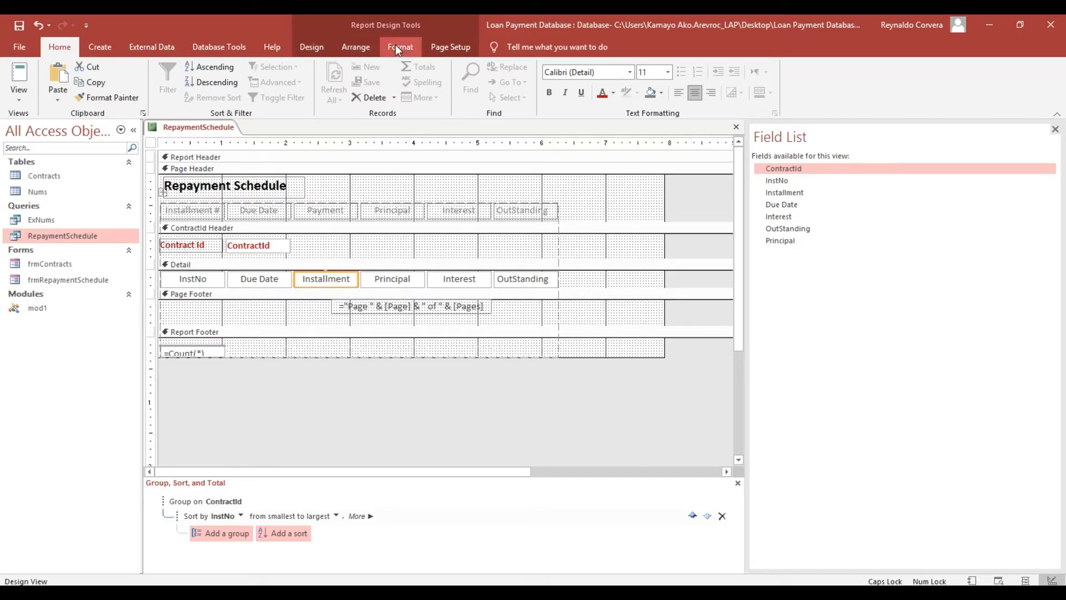
{"action": "left_click", "coordinate": [325, 46]}
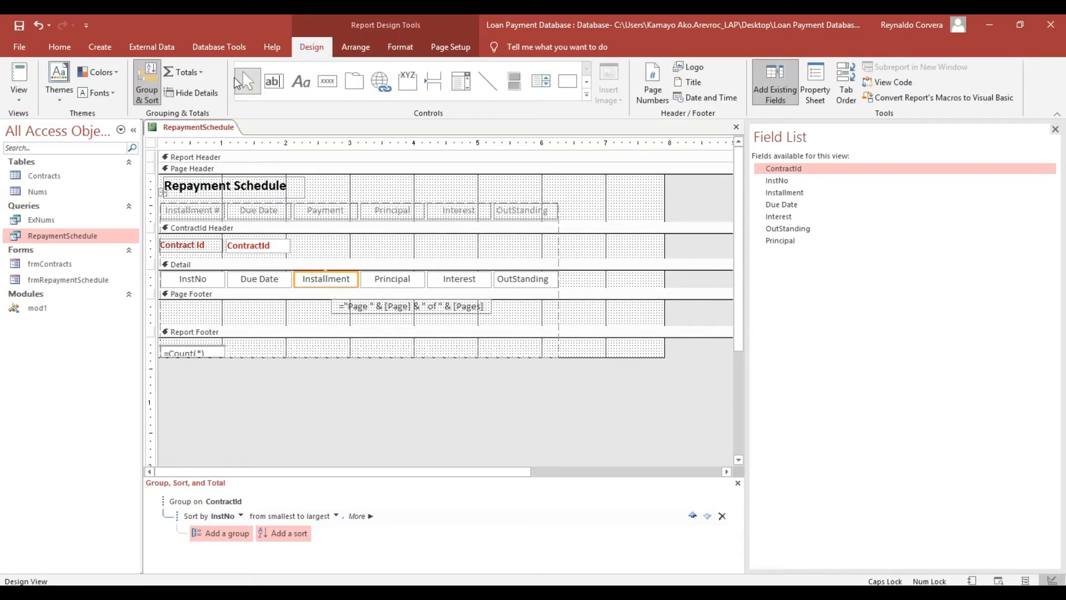
{"action": "left_click", "coordinate": [201, 73]}
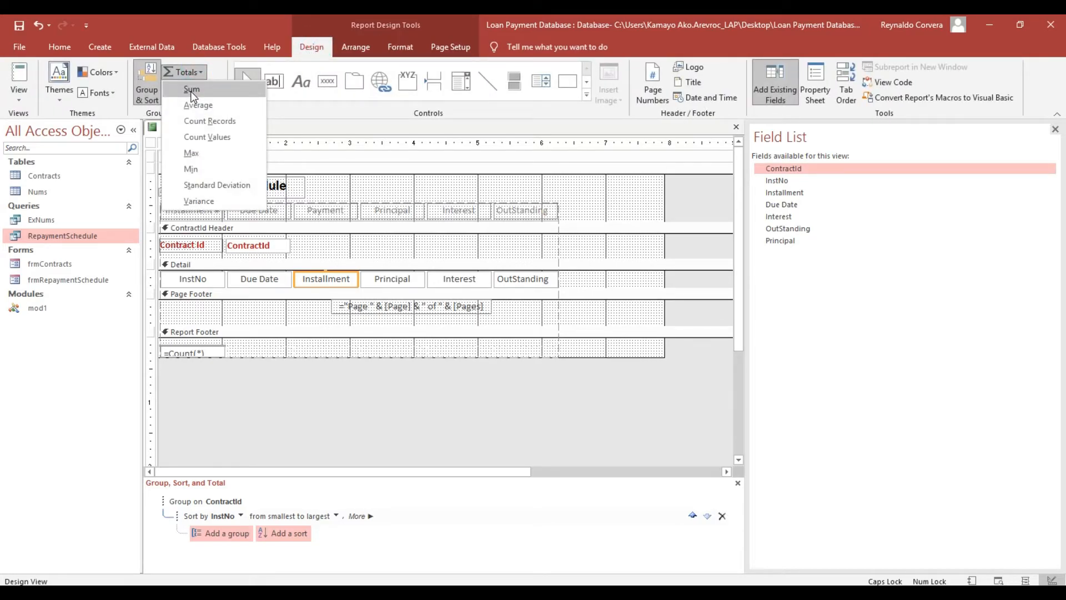
{"action": "left_click", "coordinate": [191, 90]}
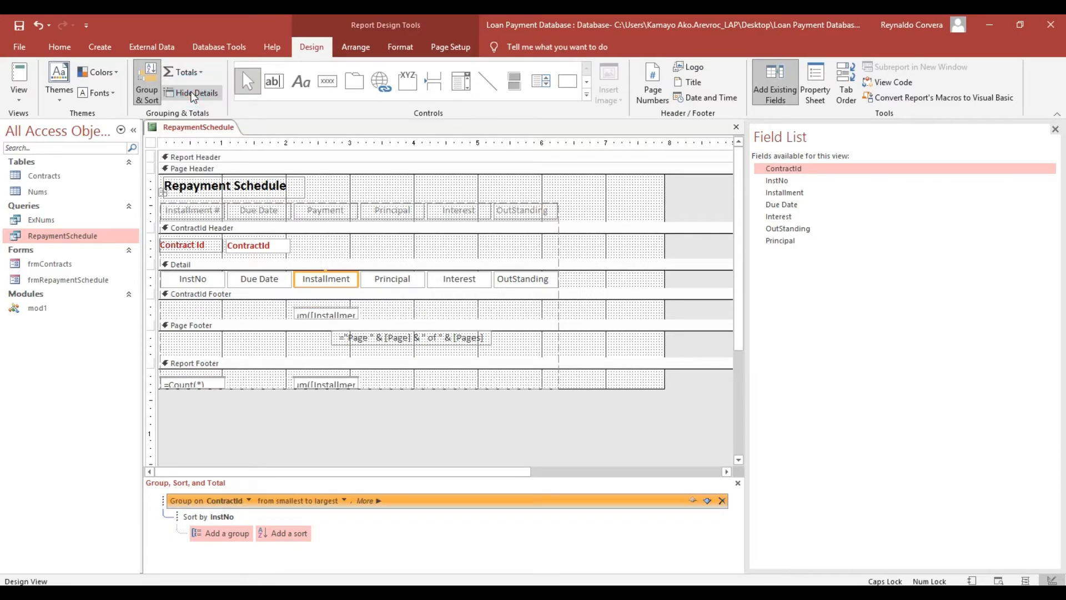
- Delete the record count and the Installment total, with their lines, from the Report Footer
{"action": "left_click", "coordinate": [321, 313]}
{"action": "left_click_drag", "start_coordinate": [188, 421], "coordinate": [355, 383]}
{"action": "key", "text": "Delete"}
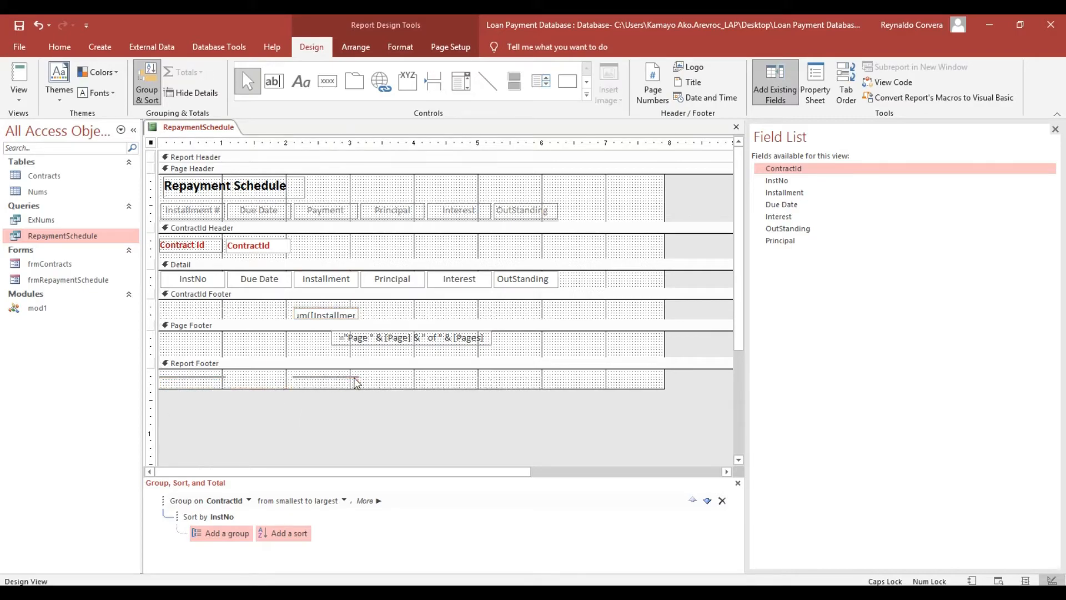
{"action": "left_click_drag", "start_coordinate": [185, 433], "coordinate": [347, 354]}
{"action": "key", "text": "Delete"}
{"action": "left_click", "coordinate": [334, 314]}
- Add Sum totals for the Principal and Interest columns
{"action": "left_click", "coordinate": [400, 281]}
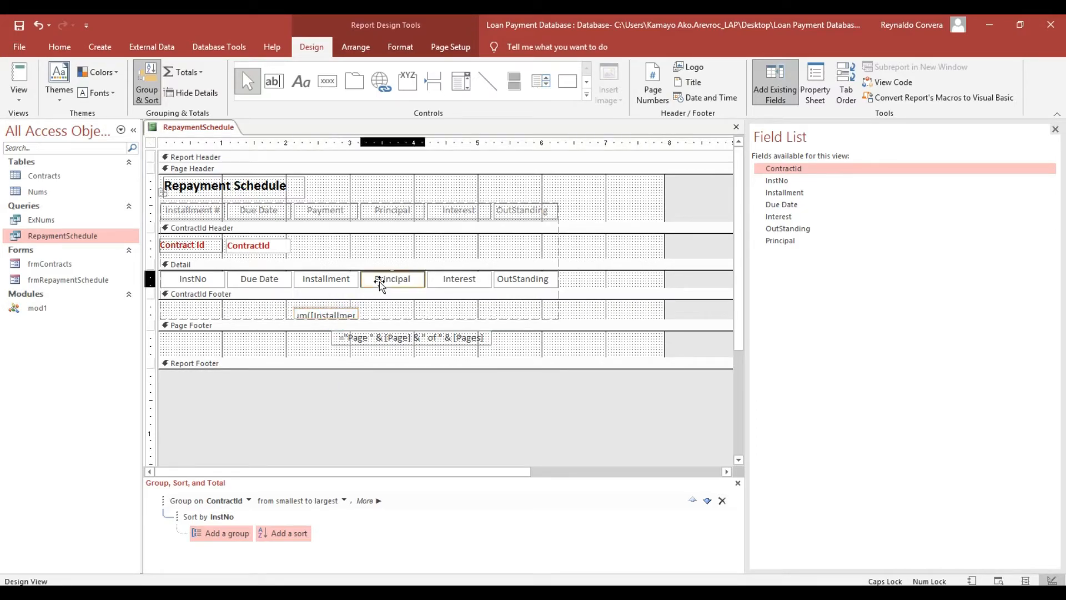
{"action": "left_click", "coordinate": [206, 74]}
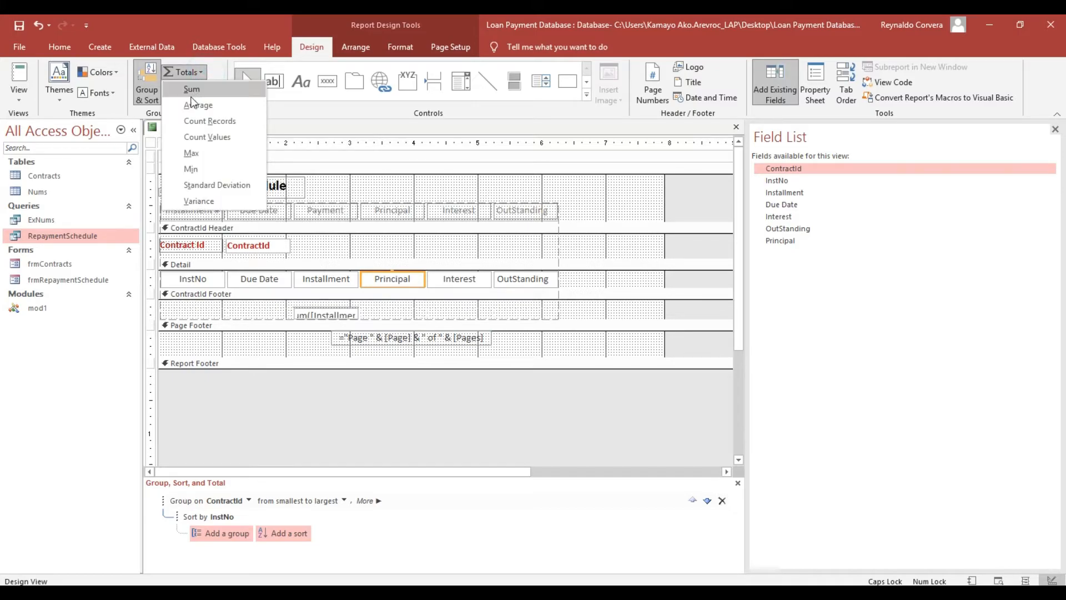
{"action": "left_click", "coordinate": [189, 94]}
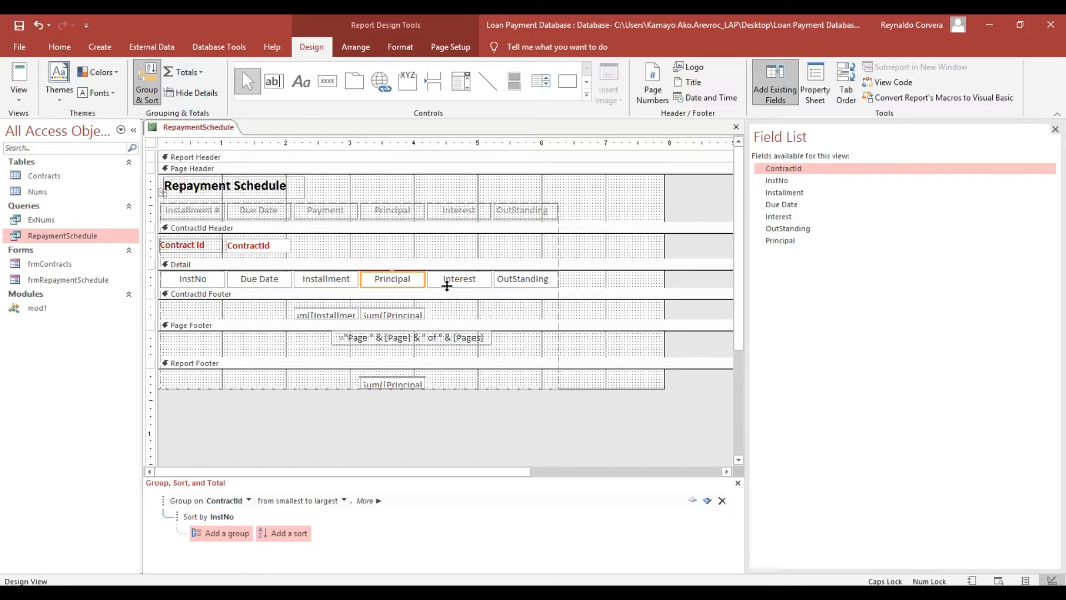
{"action": "left_click", "coordinate": [446, 283]}
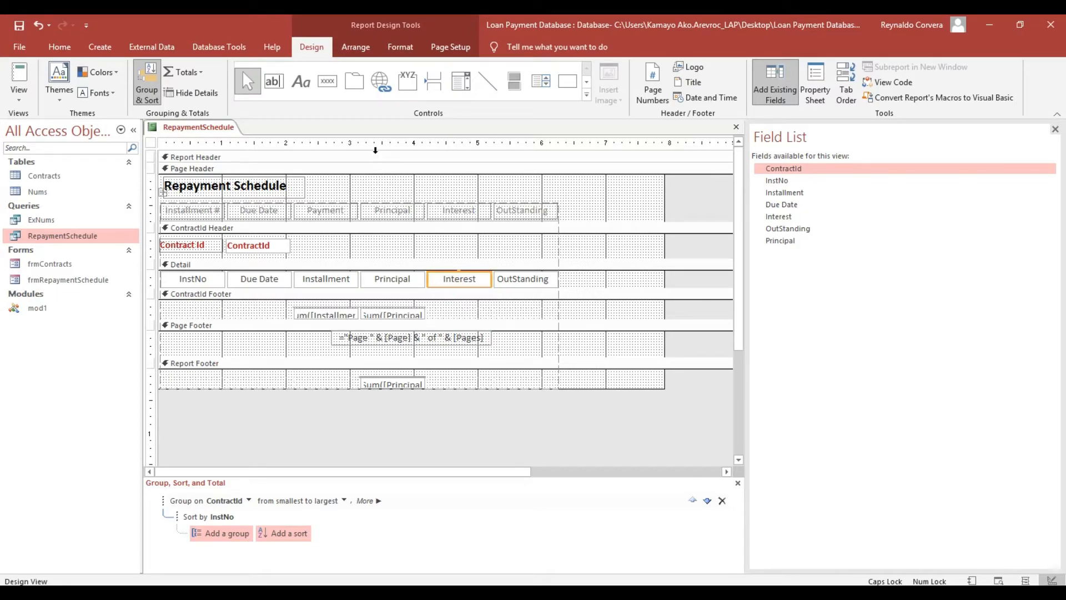
{"action": "left_click", "coordinate": [183, 72]}
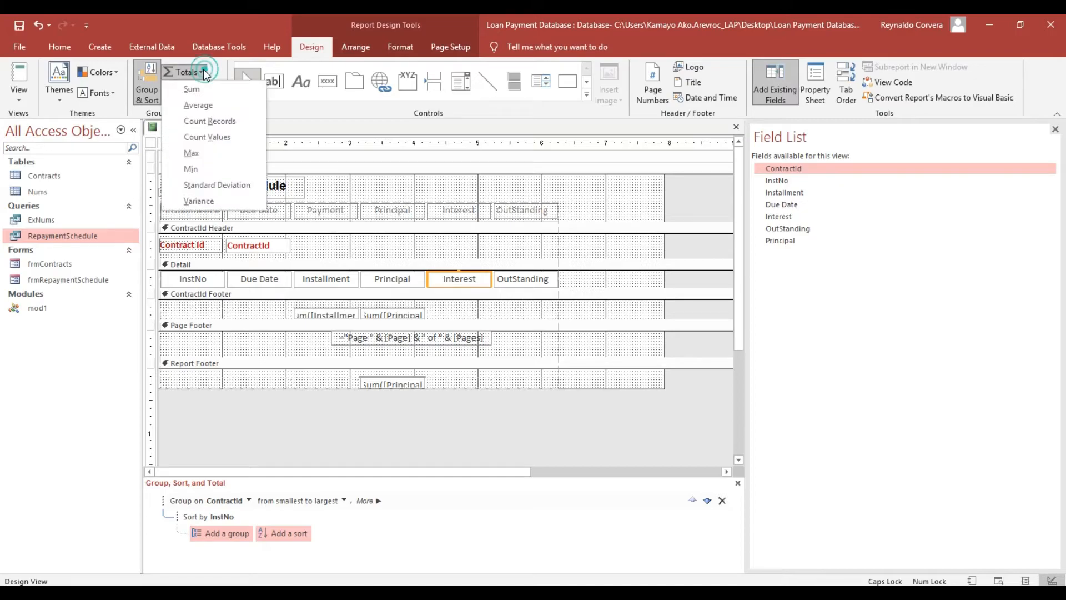
{"action": "left_click", "coordinate": [193, 89]}
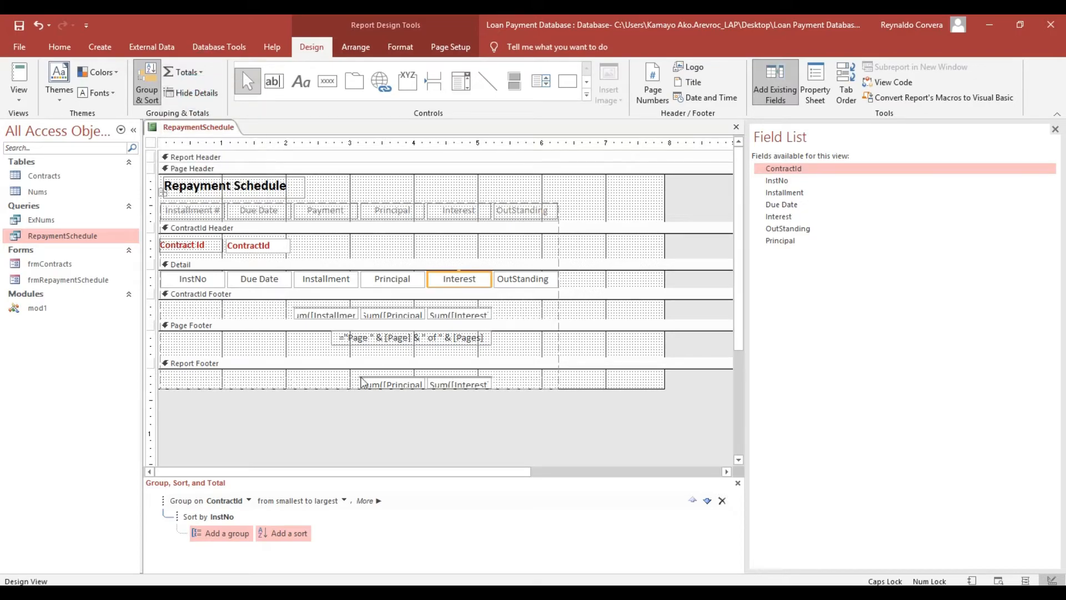
- Delete the Principal and Interest totals with their lines from the Report Footer, and shorten the Page Footer
{"action": "left_click_drag", "start_coordinate": [298, 423], "coordinate": [555, 368]}
{"action": "key", "text": "Delete"}
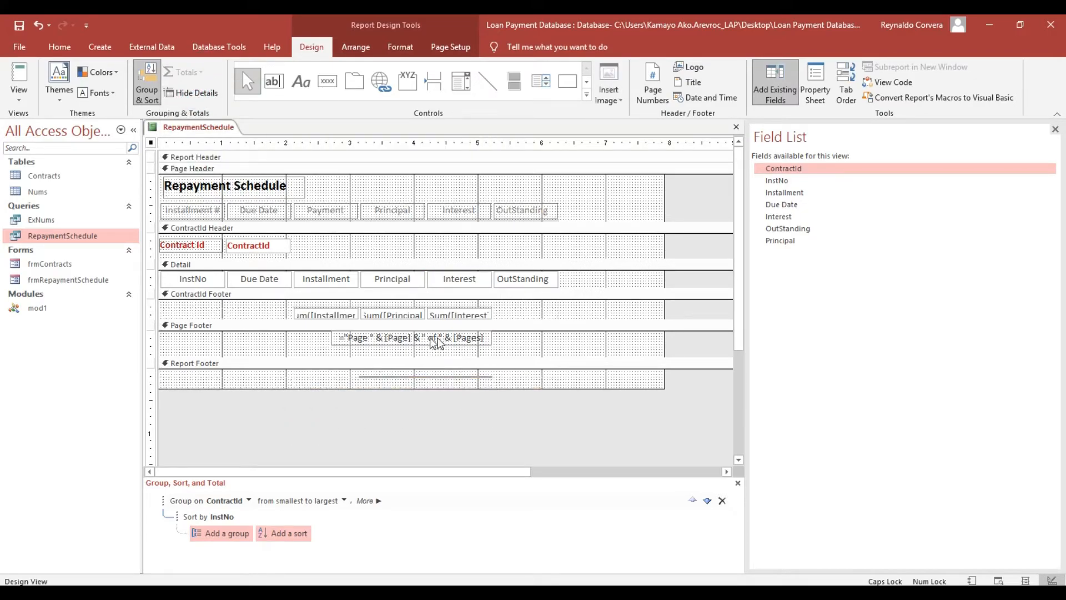
{"action": "left_click_drag", "start_coordinate": [396, 405], "coordinate": [370, 364]}
{"action": "key", "text": "Delete"}
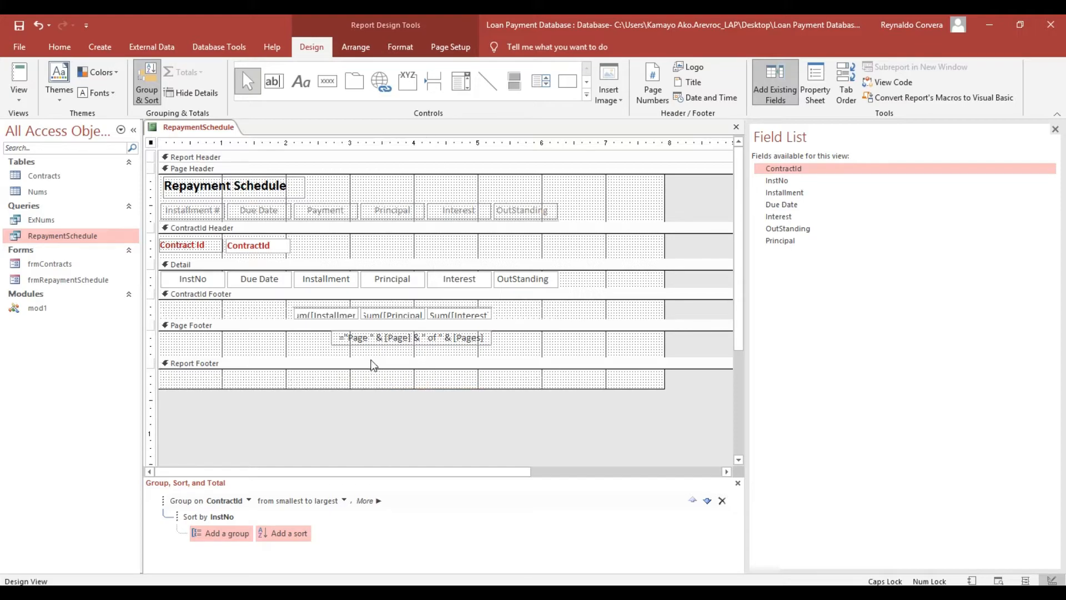
{"action": "left_click_drag", "start_coordinate": [369, 356], "coordinate": [463, 318]}
- Adjust the height of the three sum text boxes in the ContractId Footer to fit their text, and color it red
{"action": "left_click", "coordinate": [313, 315]}
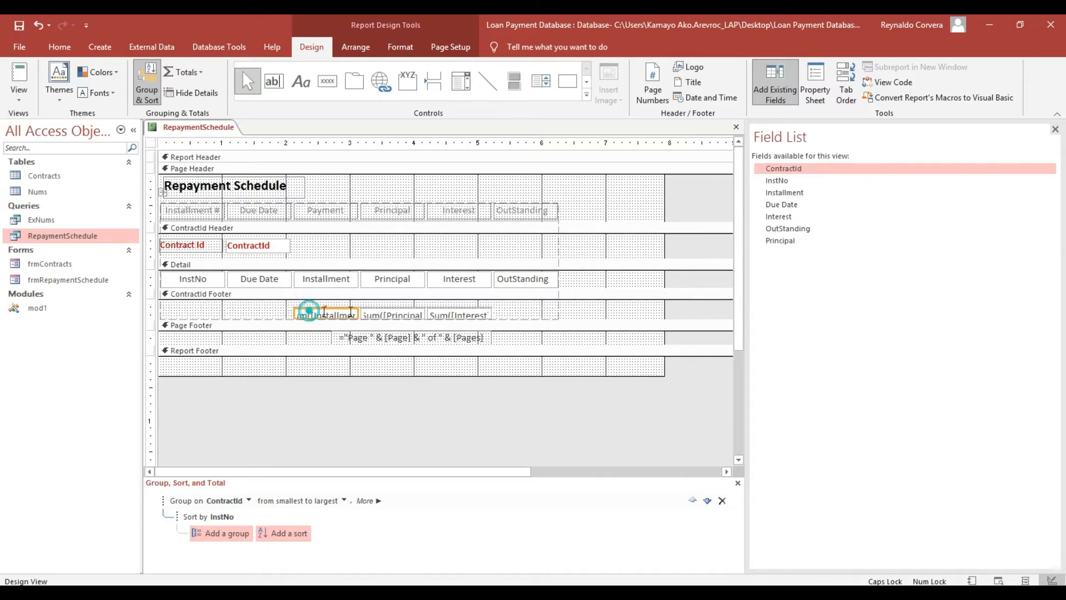
{"action": "left_click", "coordinate": [382, 316], "text": "shift"}
{"action": "left_click", "coordinate": [455, 313], "text": "shift"}
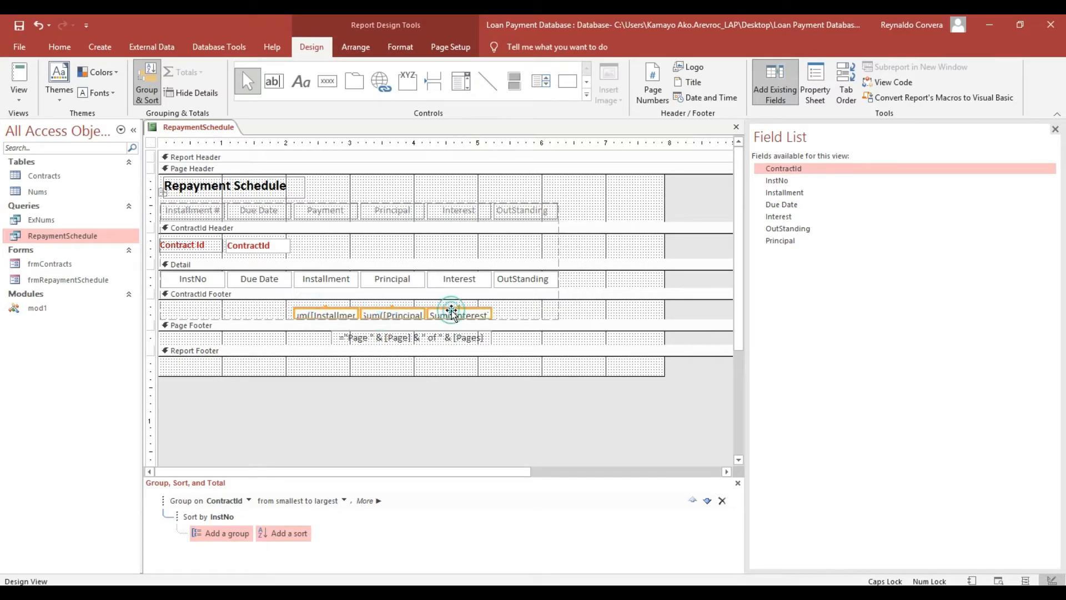
{"action": "left_click_drag", "start_coordinate": [460, 308], "coordinate": [459, 301]}
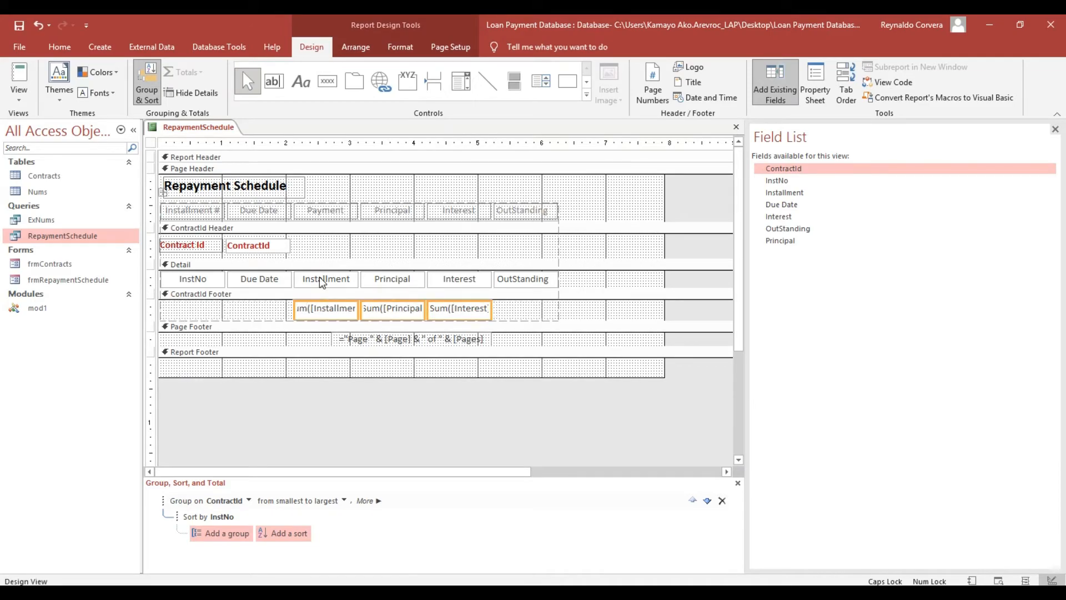
{"action": "key", "text": "shift+Up"}
{"action": "key", "text": "shift+Up"}
{"action": "key", "text": "shift+Up"}
{"action": "key", "text": "shift+Down"}
{"action": "key", "text": "shift+Down"}
{"action": "key", "text": "shift+Up"}
{"action": "key", "text": "shift+Down"}
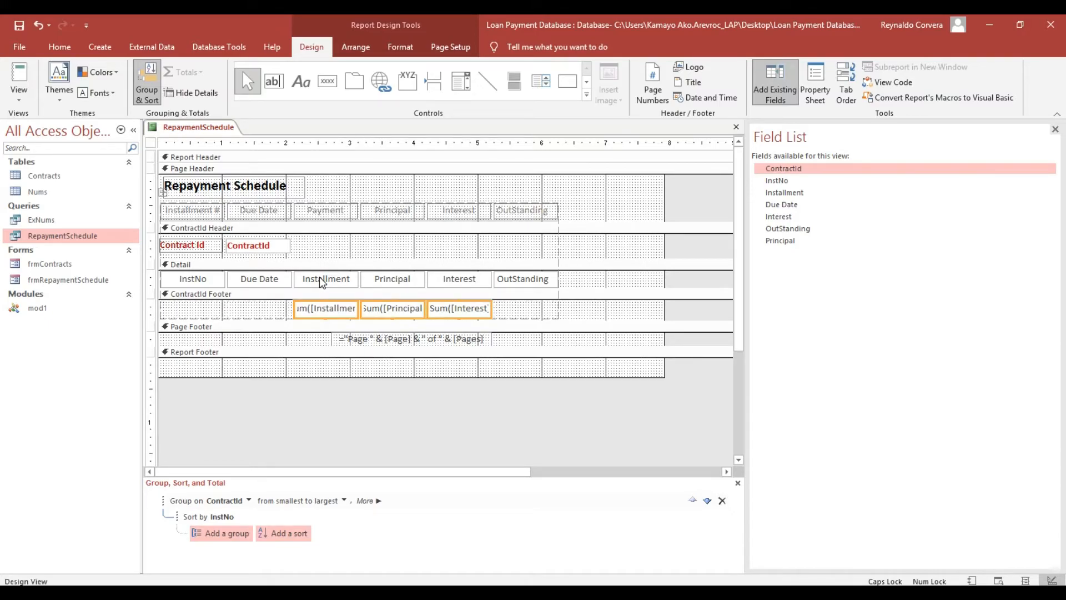
{"action": "left_click", "coordinate": [60, 46]}
{"action": "left_click", "coordinate": [602, 93]}
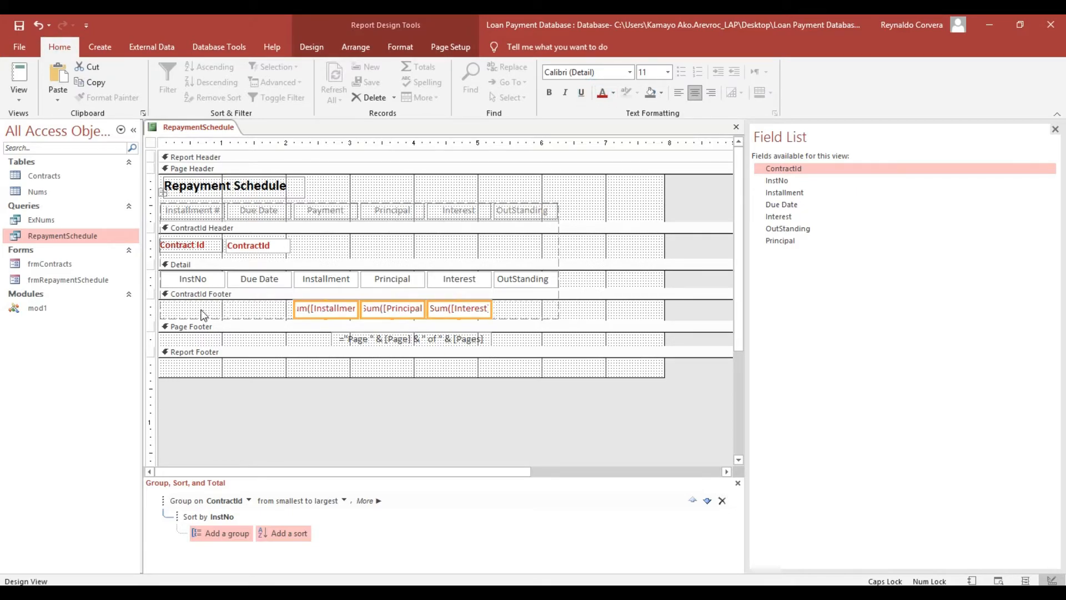
- Show the report in Report View, examine the schedules and totals per contract, and check the Print dialog without printing
{"action": "left_click", "coordinate": [19, 75]}
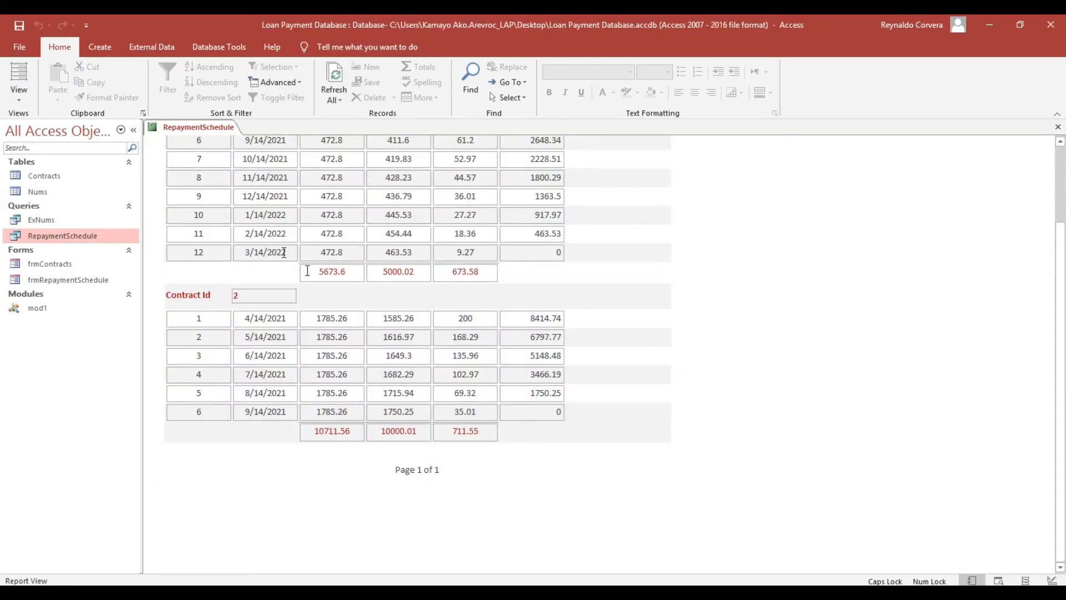
{"action": "left_click", "coordinate": [199, 139]}
{"action": "left_click", "coordinate": [320, 272]}
{"action": "left_click", "coordinate": [411, 275]}
{"action": "left_click", "coordinate": [278, 298]}
{"action": "scroll", "coordinate": [311, 267], "scroll_direction": "up", "scroll_amount": 5}
{"action": "scroll", "coordinate": [330, 227], "scroll_direction": "up", "scroll_amount": 2}
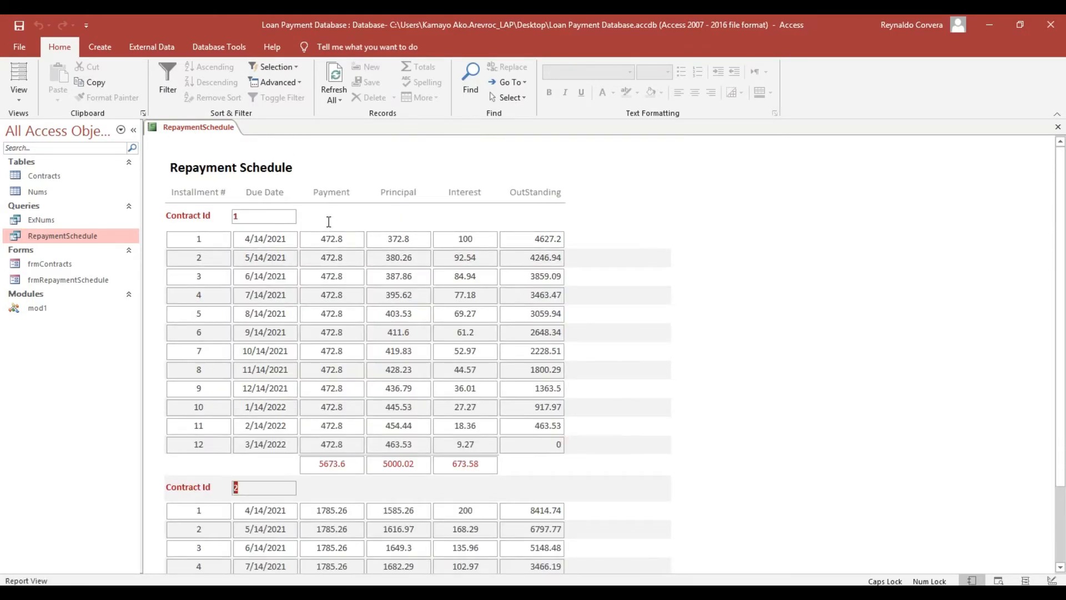
{"action": "scroll", "coordinate": [329, 222], "scroll_direction": "down", "scroll_amount": 2}
{"action": "scroll", "coordinate": [332, 273], "scroll_direction": "up", "scroll_amount": 2}
{"action": "scroll", "coordinate": [330, 267], "scroll_direction": "down", "scroll_amount": 2}
{"action": "scroll", "coordinate": [331, 266], "scroll_direction": "up", "scroll_amount": 2}
{"action": "scroll", "coordinate": [330, 266], "scroll_direction": "up", "scroll_amount": 1}
{"action": "left_click", "coordinate": [442, 166]}
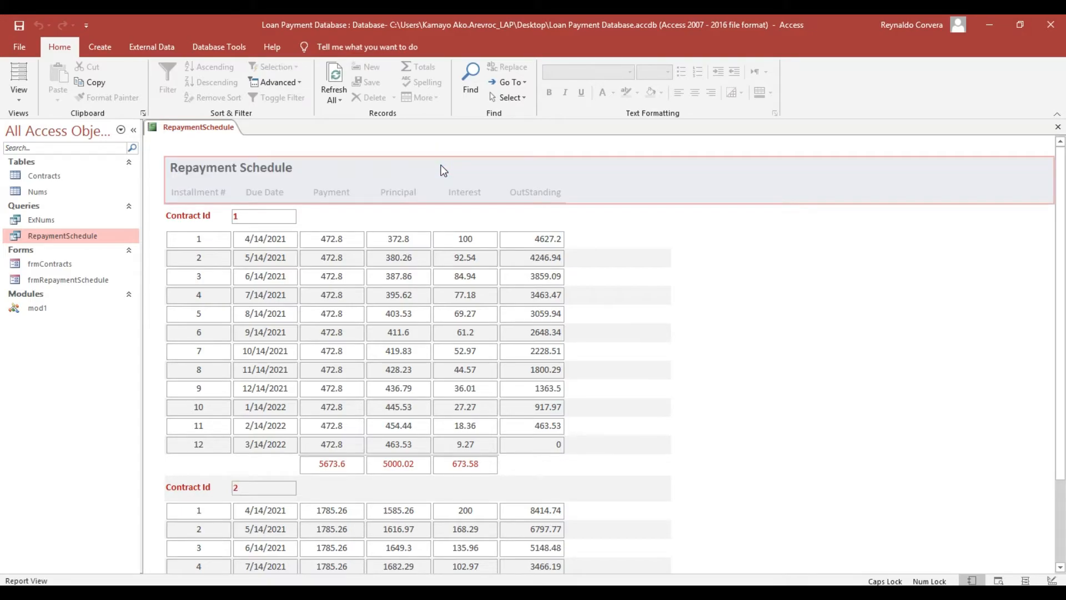
{"action": "key", "text": "ctrl+p"}
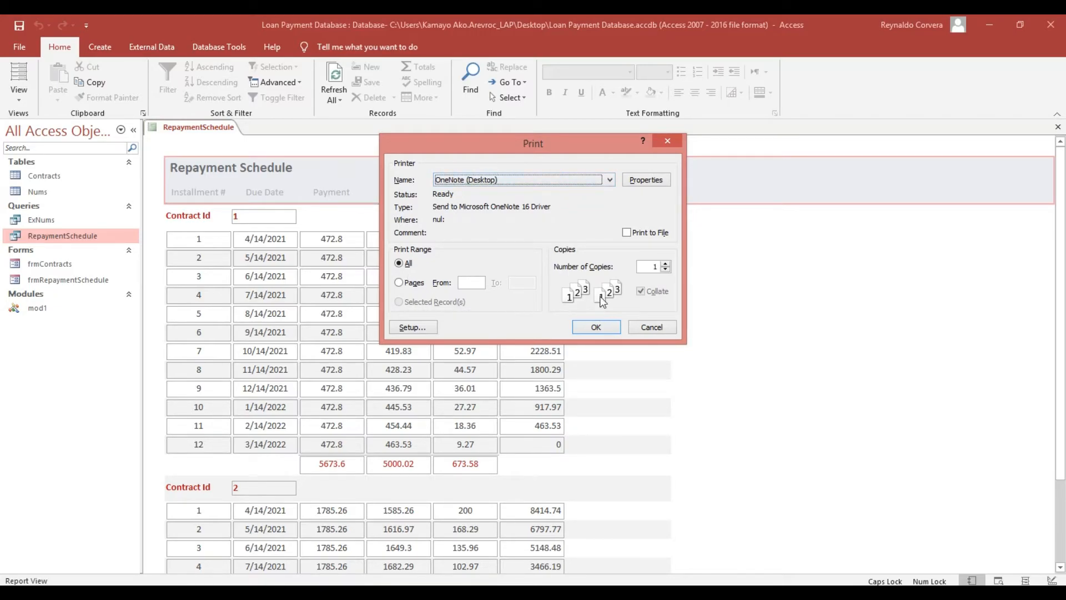
{"action": "left_click", "coordinate": [647, 328]}
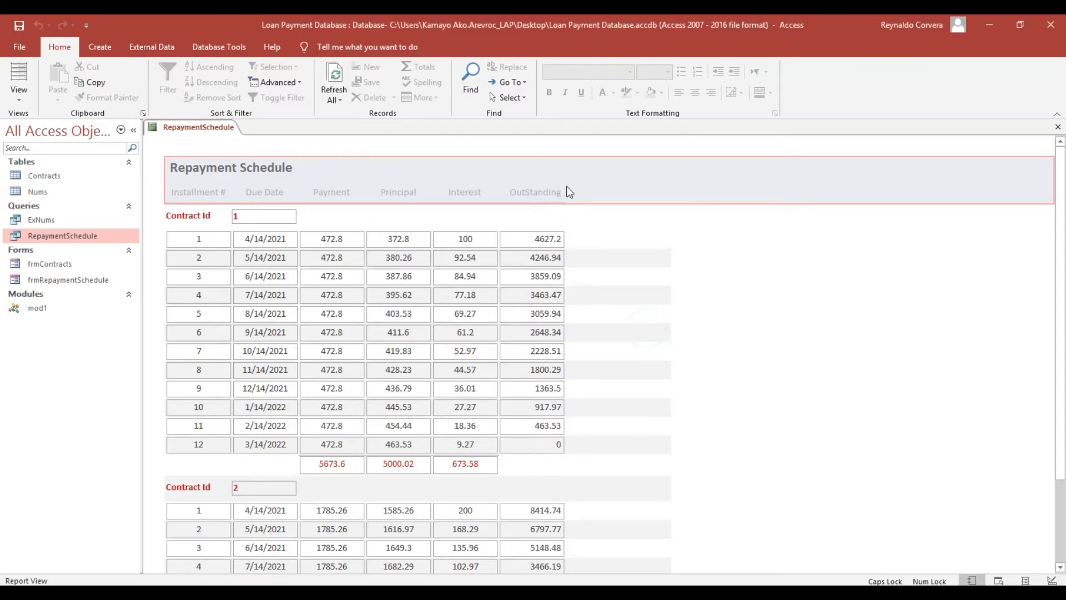
- Return the report to Design View and set its Pop Up property to Yes
{"action": "right_click", "coordinate": [483, 143]}
{"action": "left_click", "coordinate": [538, 181]}
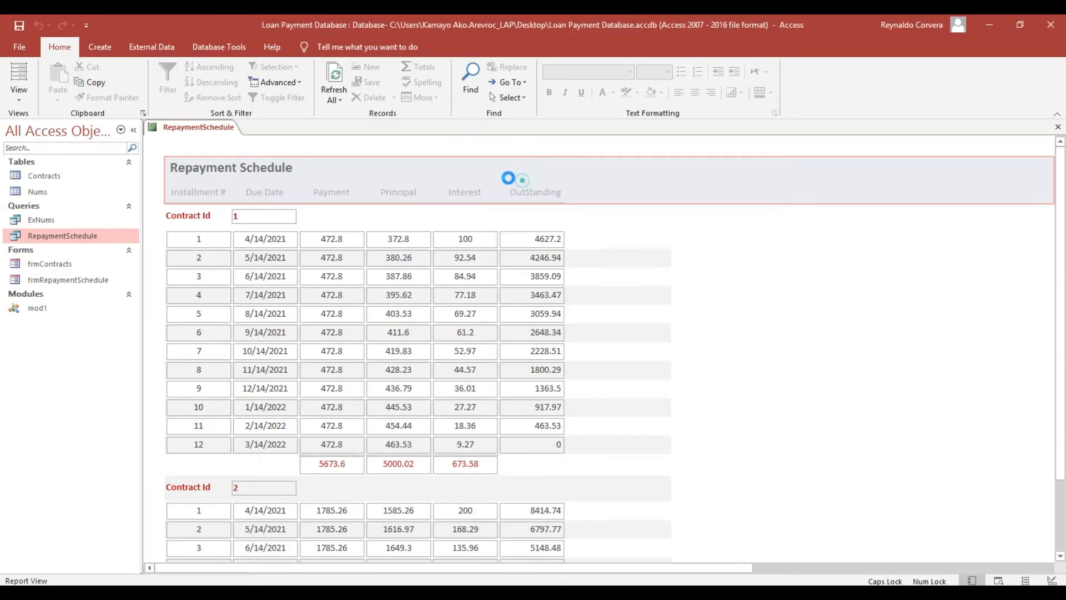
{"action": "double_click", "coordinate": [150, 143]}
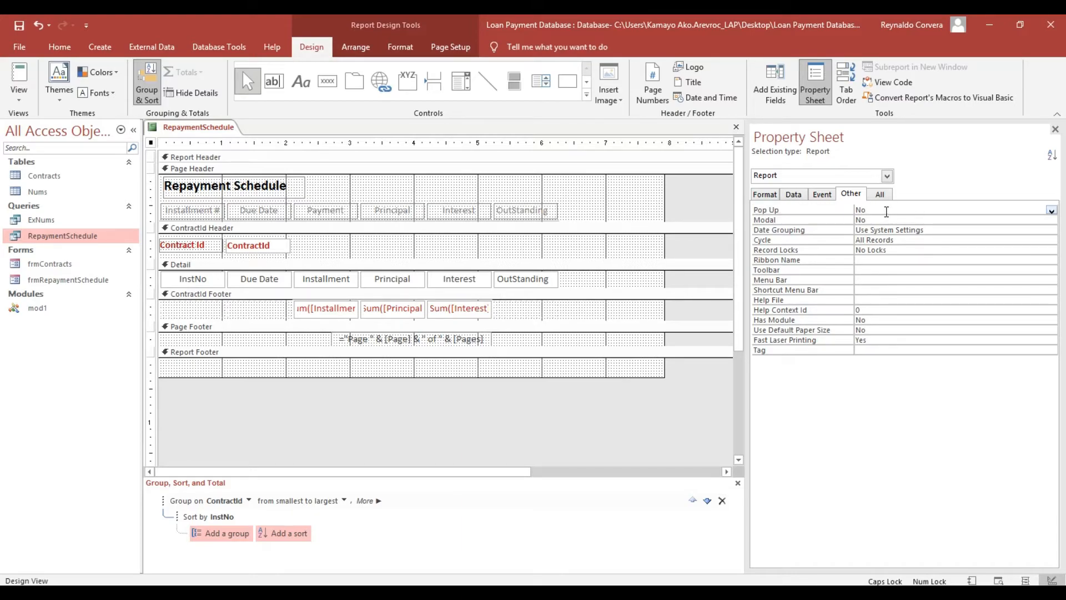
{"action": "left_click", "coordinate": [886, 211]}
{"action": "double_click", "coordinate": [886, 212]}
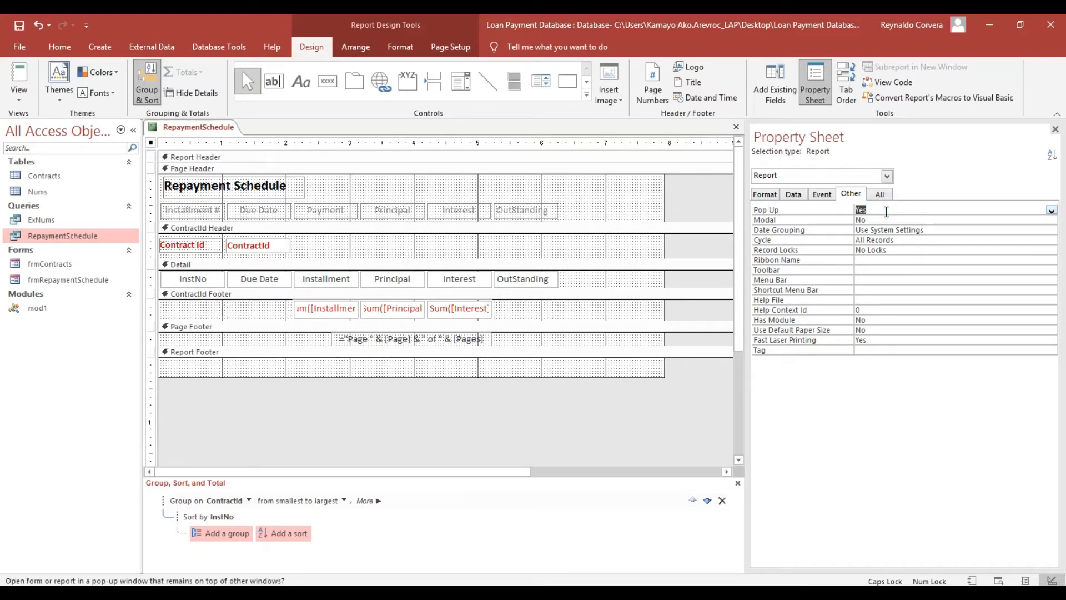
- Increase the ContractId Footer's height to about 1.2 inches and narrow the report to the OutStanding column's edge, about 6.25 inches wide
{"action": "left_click_drag", "start_coordinate": [294, 325], "coordinate": [295, 381]}
{"action": "left_click", "coordinate": [20, 76]}
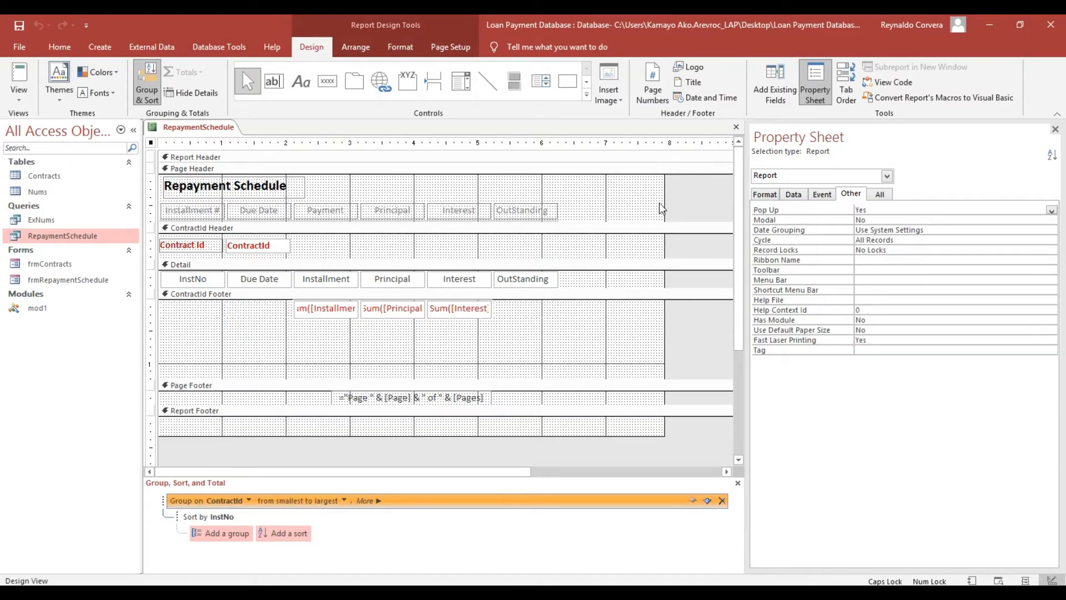
{"action": "left_click_drag", "start_coordinate": [664, 199], "coordinate": [557, 200]}
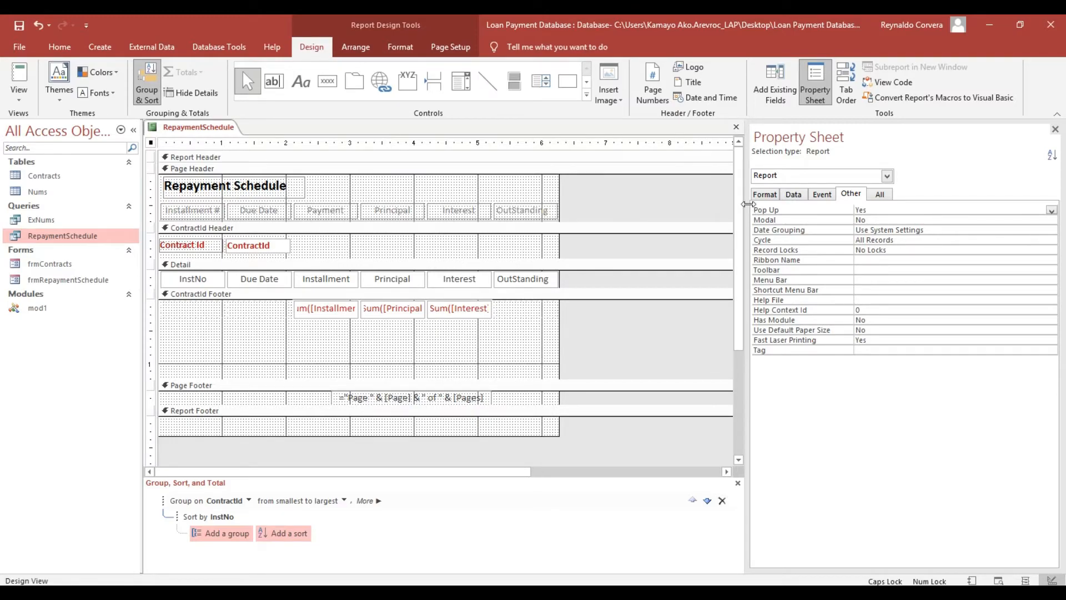
{"action": "left_click_drag", "start_coordinate": [750, 210], "coordinate": [650, 211]}
- Set the font color of all column headings in the Page Header to black
{"action": "left_click", "coordinate": [152, 211]}
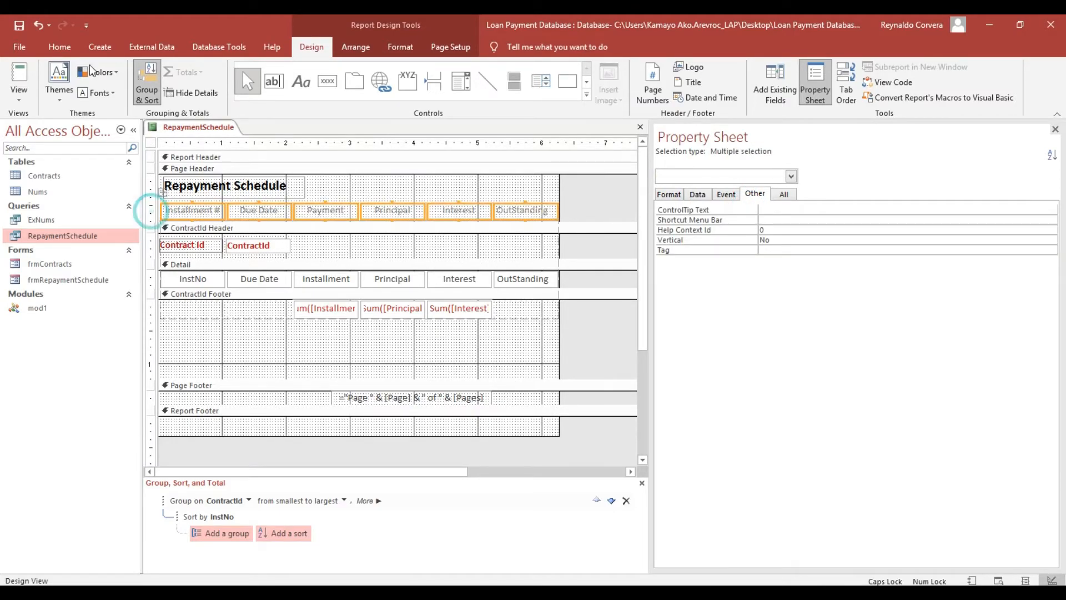
{"action": "left_click", "coordinate": [58, 47]}
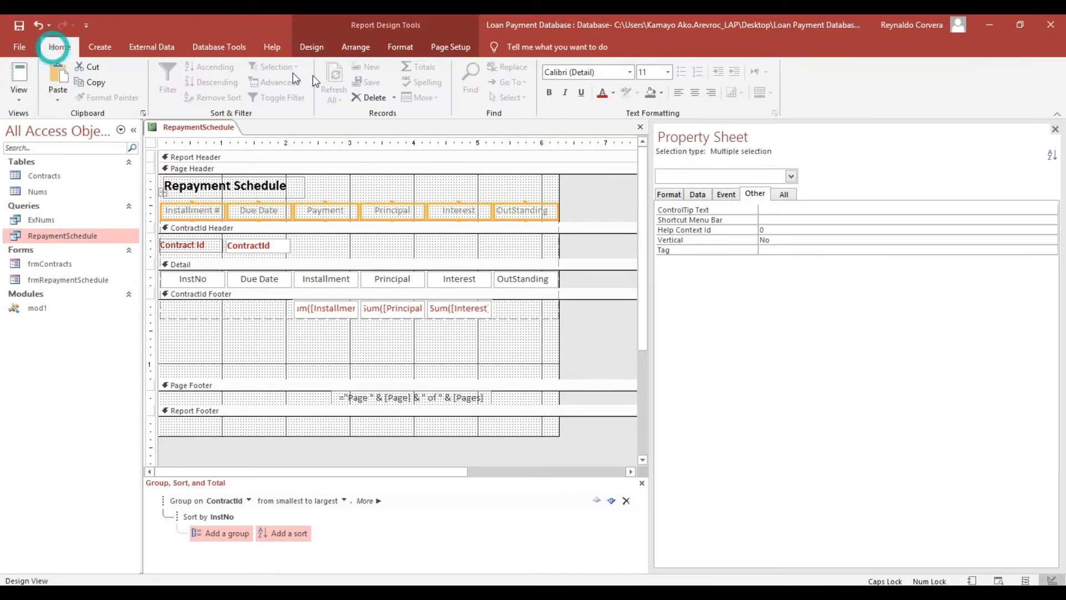
{"action": "left_click", "coordinate": [614, 93]}
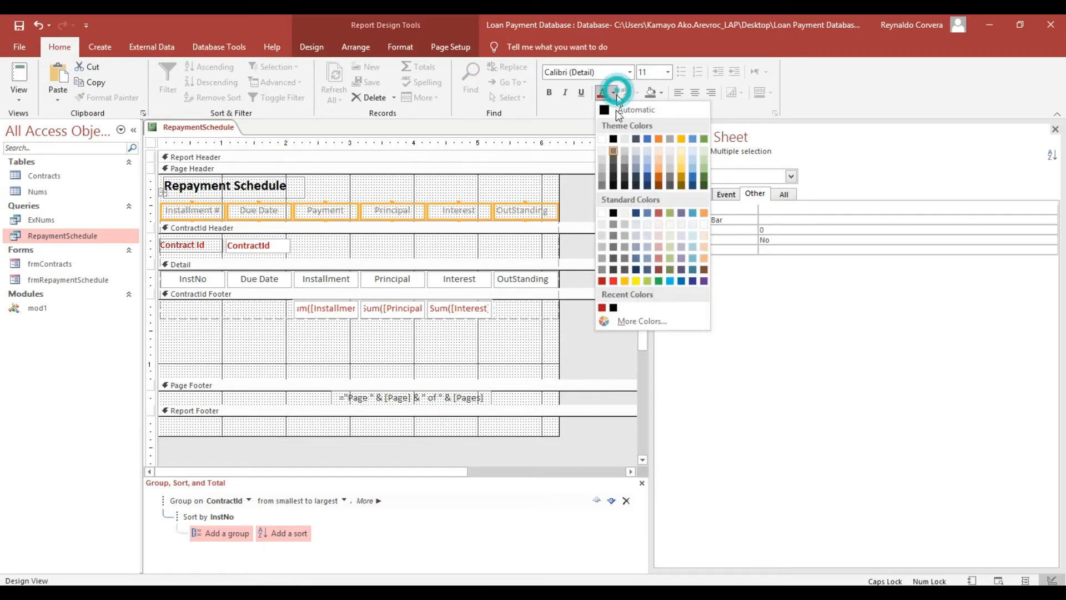
{"action": "left_click", "coordinate": [613, 213]}
- Center the text of the OutStanding heading in the Page Header and the OutStanding field in the Detail section
{"action": "left_click_drag", "start_coordinate": [522, 186], "coordinate": [519, 281]}
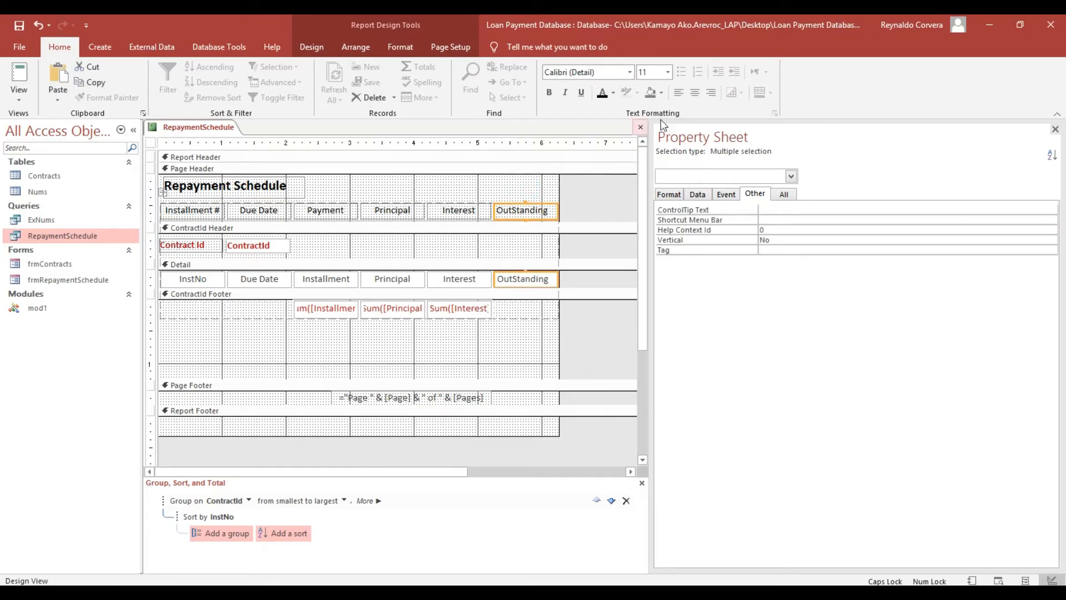
{"action": "left_click", "coordinate": [696, 92]}
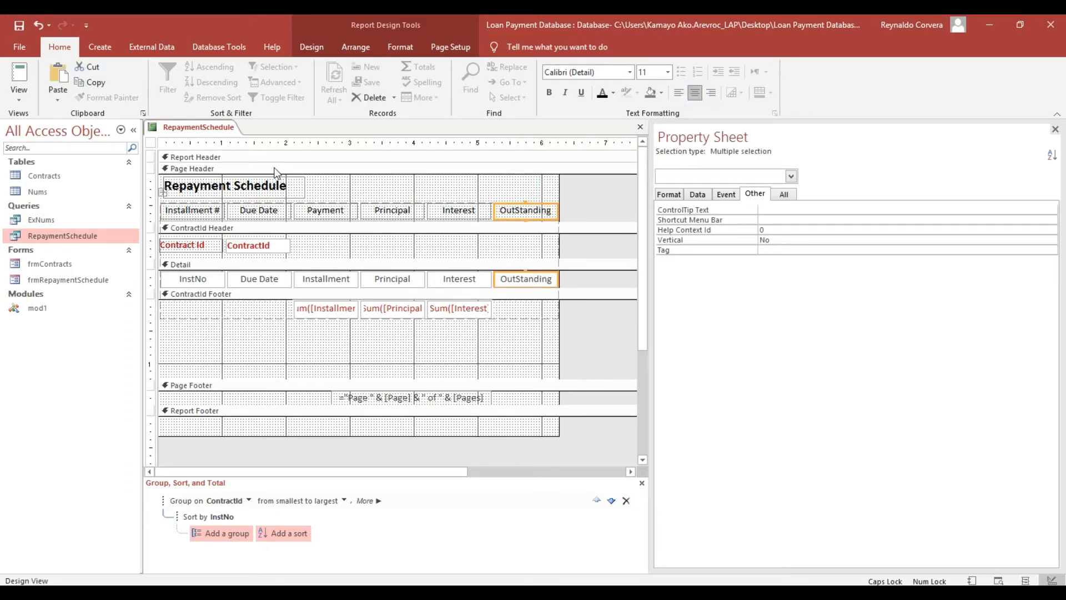
- Assign an event procedure to the report's On Close event and open its code
{"action": "left_click", "coordinate": [150, 143]}
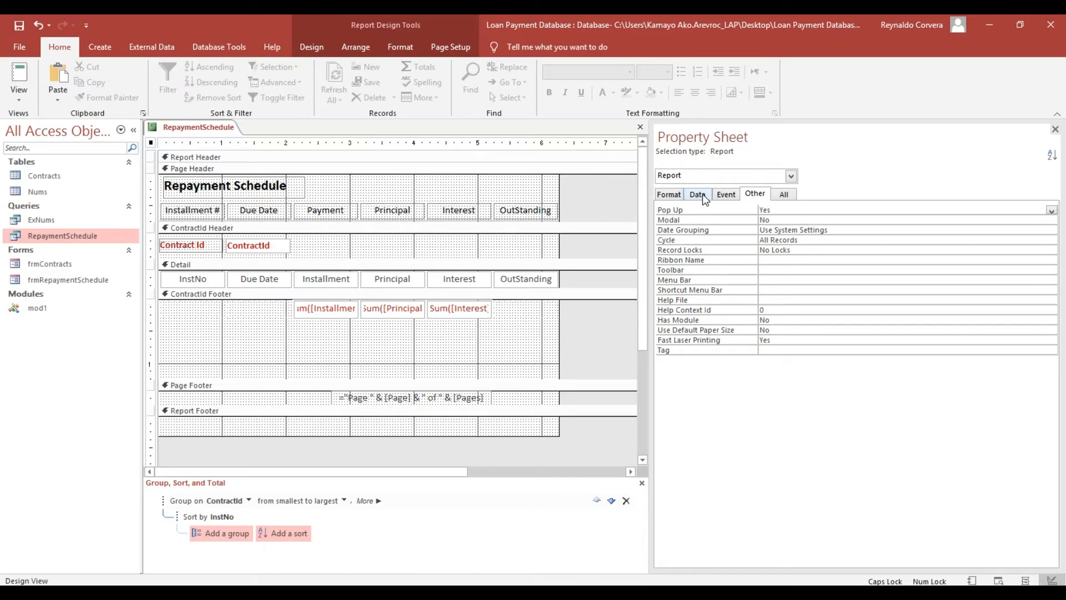
{"action": "left_click", "coordinate": [731, 192]}
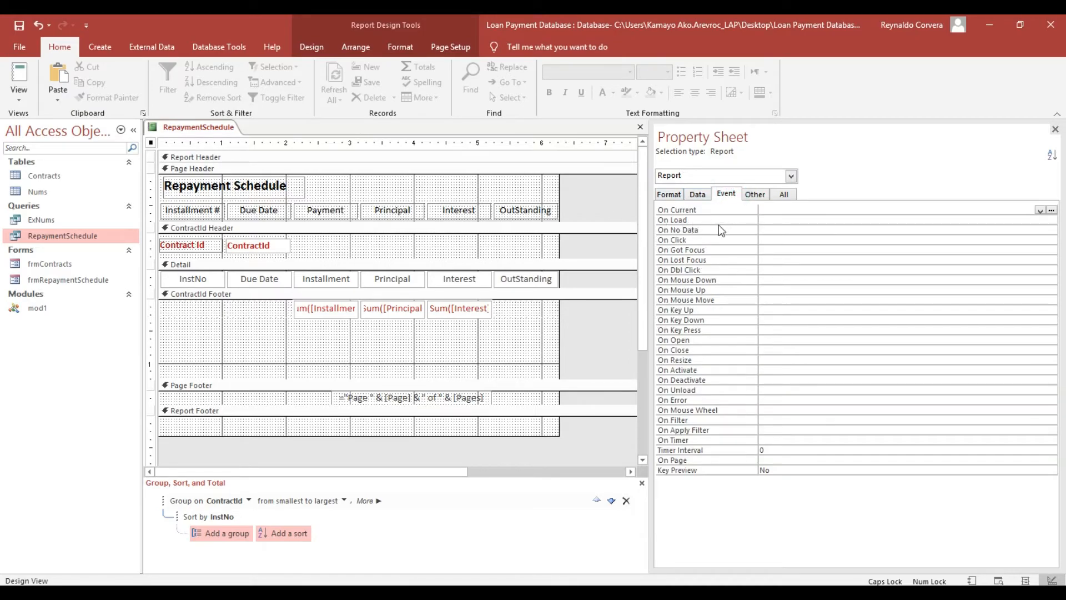
{"action": "left_click", "coordinate": [668, 350]}
{"action": "left_click", "coordinate": [1039, 351]}
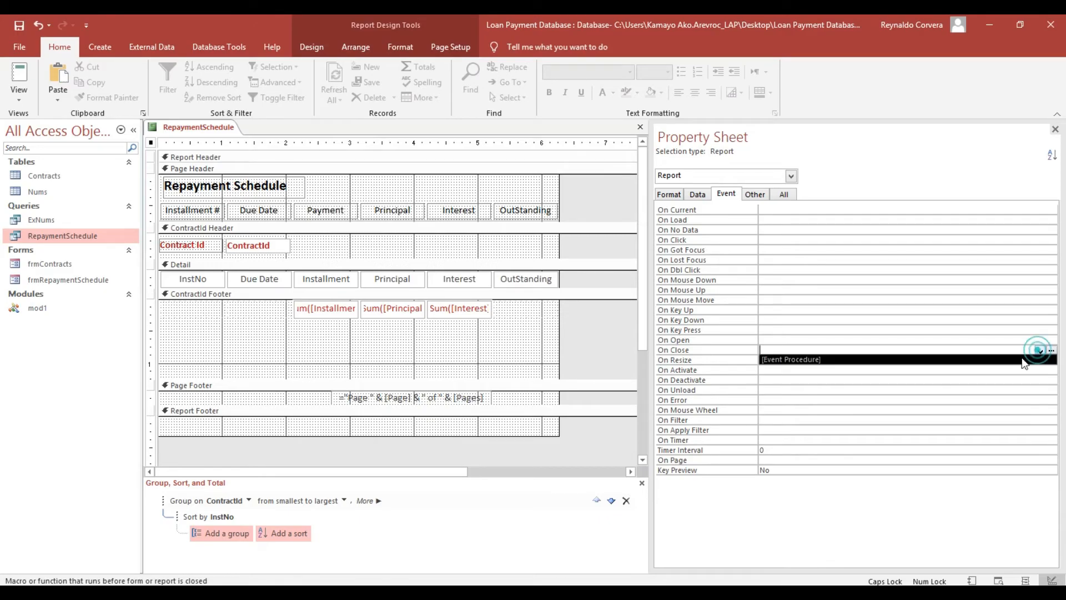
{"action": "left_click", "coordinate": [1041, 360]}
{"action": "left_click", "coordinate": [1052, 350]}
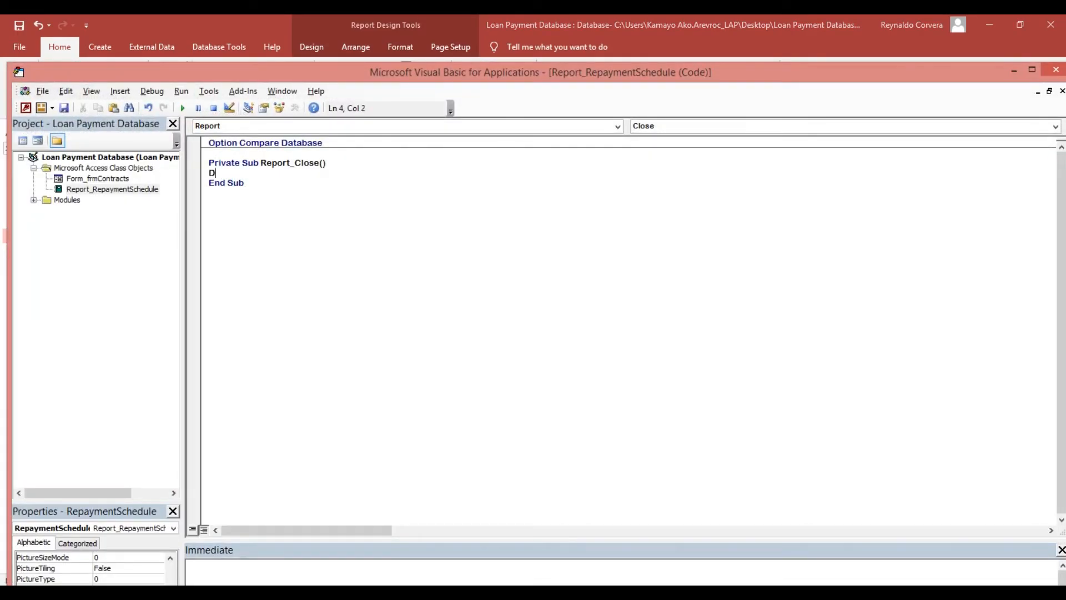
- Enter DoCmd.Restore in the Report_Close procedure and close the code editor
{"action": "key", "text": "BackSpace"}
{"action": "key", "text": "BackSpace"}
{"action": "key", "text": "BackSpace"}
{"action": "key", "text": "Return"}
{"action": "type", "text": "docmd."}
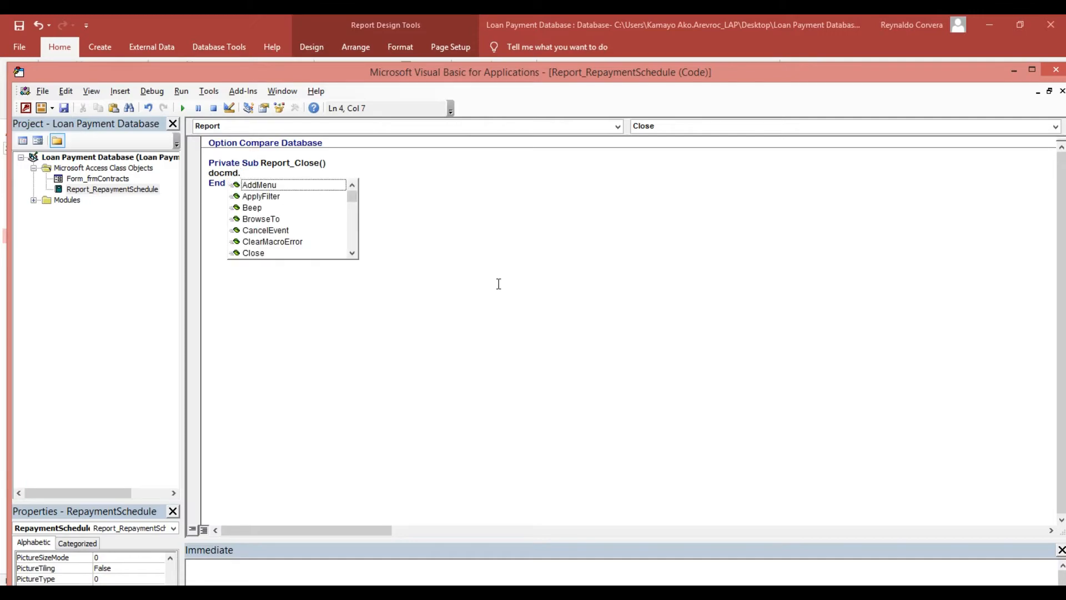
{"action": "type", "text": "re"}
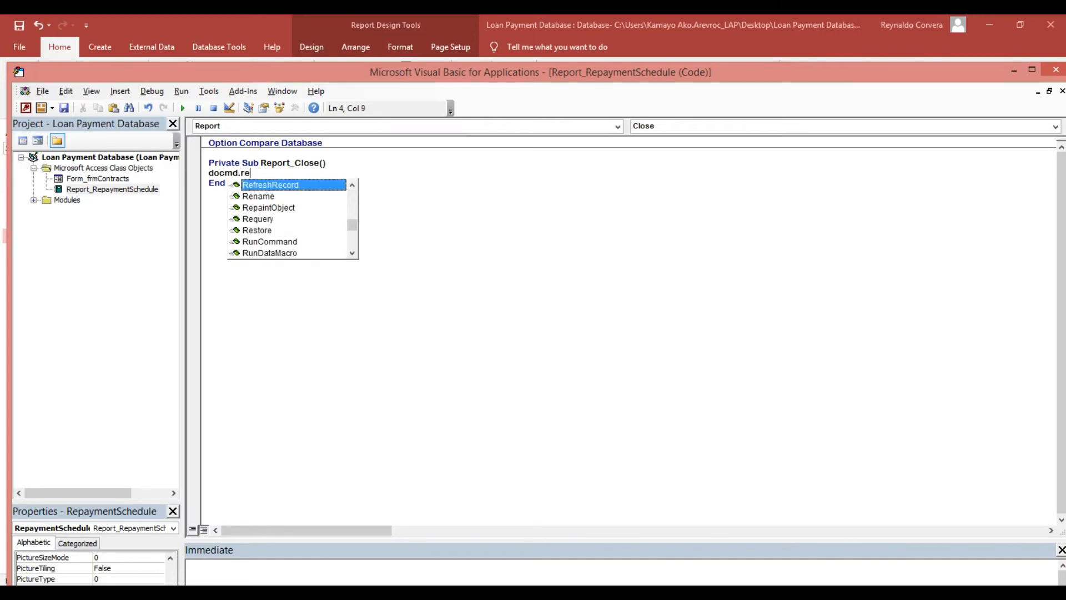
{"action": "key", "text": "Down"}
{"action": "key", "text": "Down"}
{"action": "key", "text": "Down"}
{"action": "key", "text": "Down"}
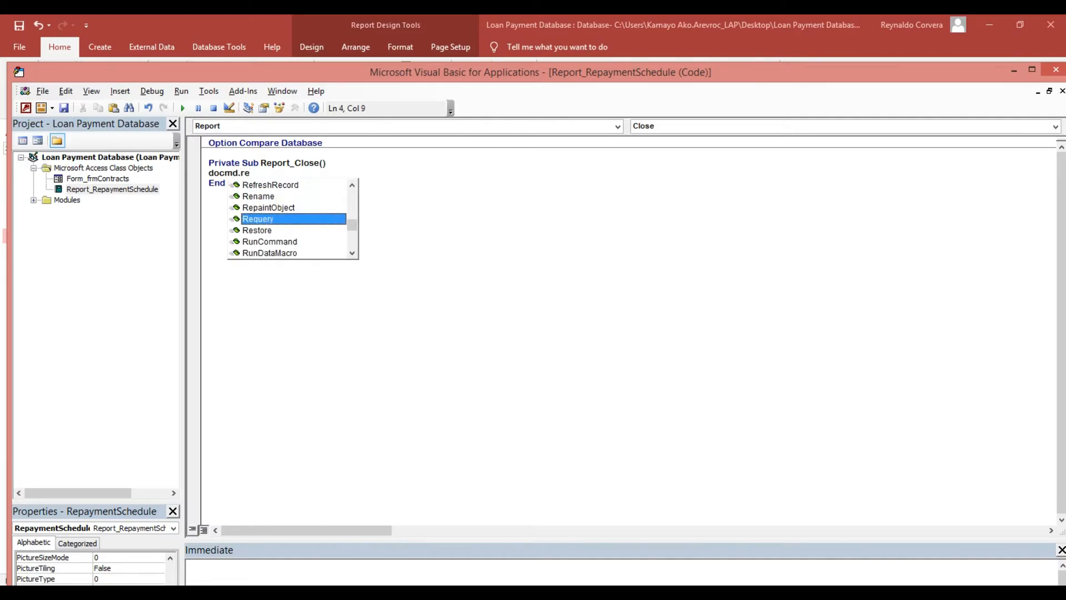
{"action": "key", "text": "Tab"}
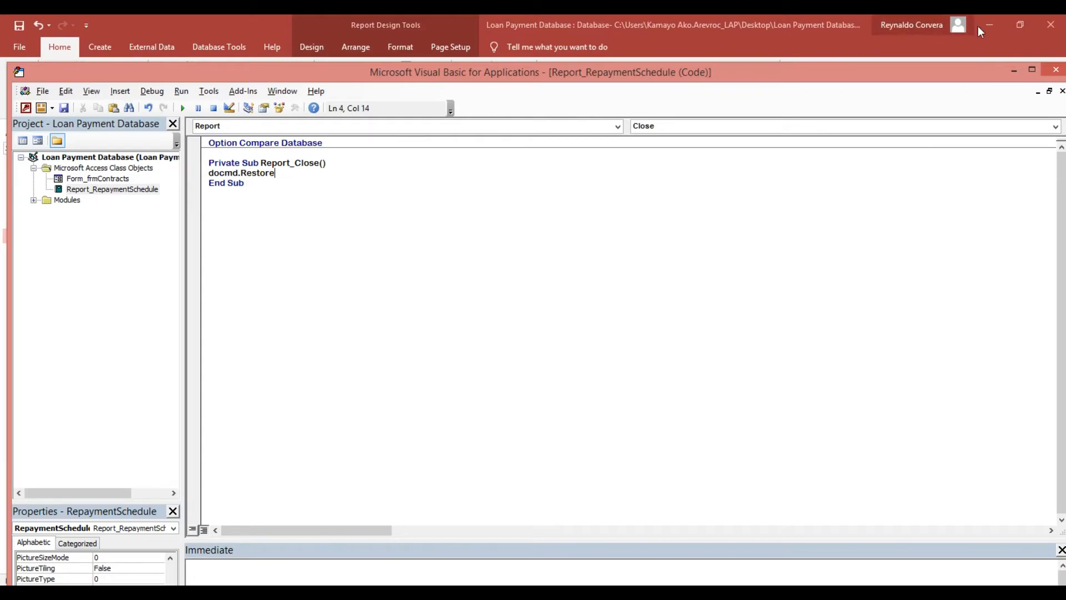
{"action": "left_click", "coordinate": [1057, 70]}
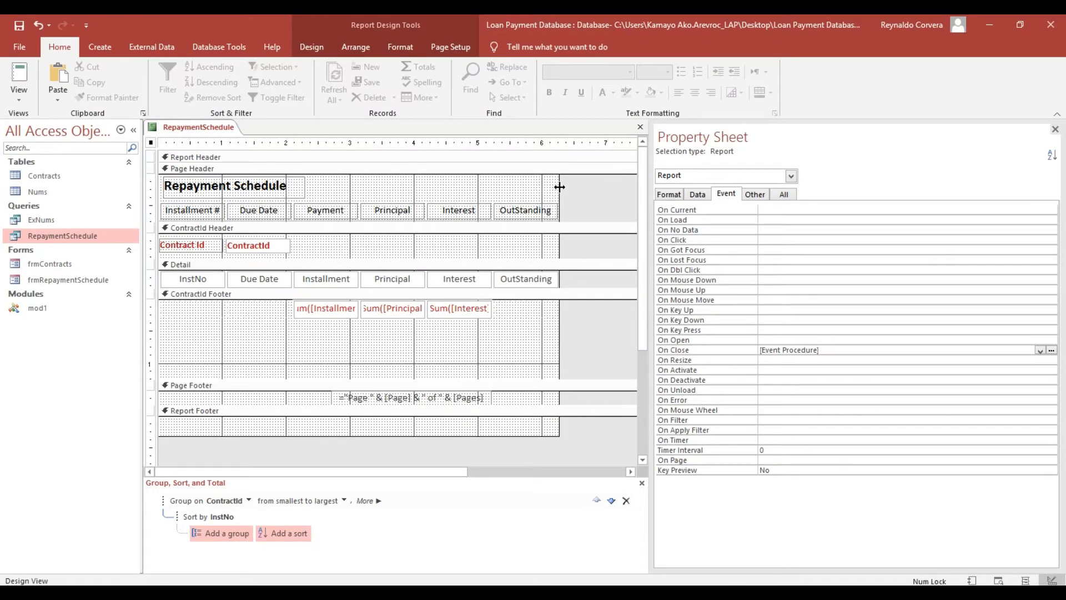
- View the report in Report View as an unmaximized, slightly moved pop-up window, and return it to Design View
{"action": "left_click", "coordinate": [19, 80]}
{"action": "left_click", "coordinate": [545, 143]}
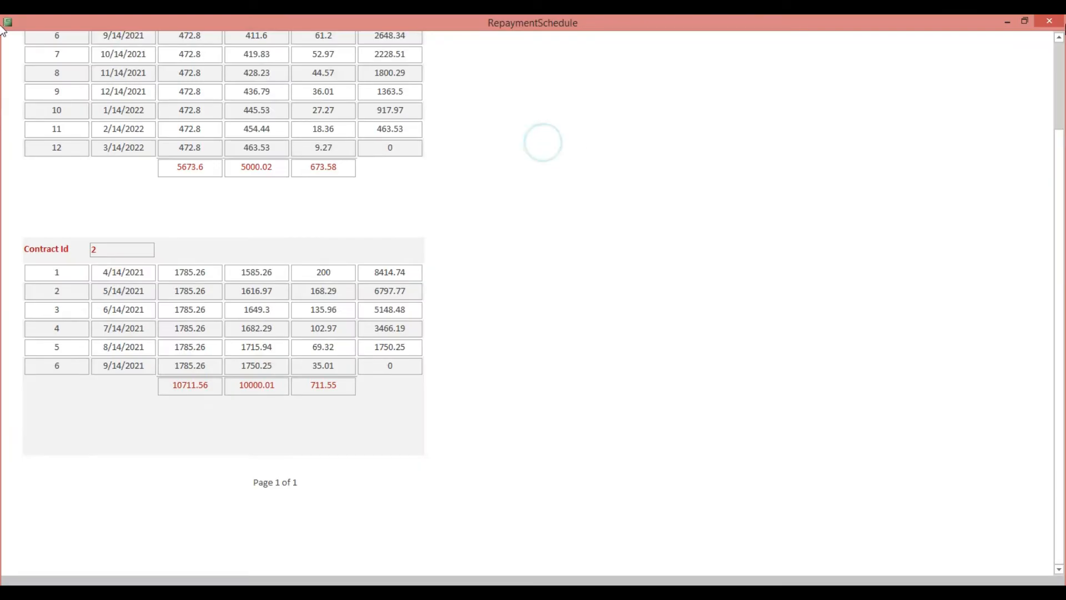
{"action": "left_click", "coordinate": [1026, 21]}
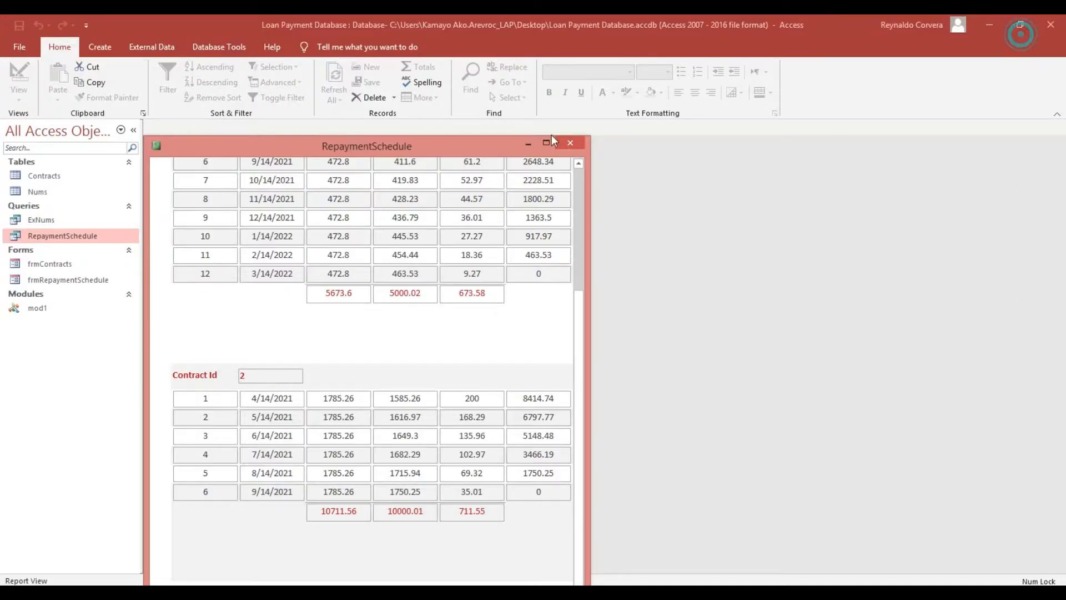
{"action": "left_click_drag", "start_coordinate": [478, 148], "coordinate": [493, 124]}
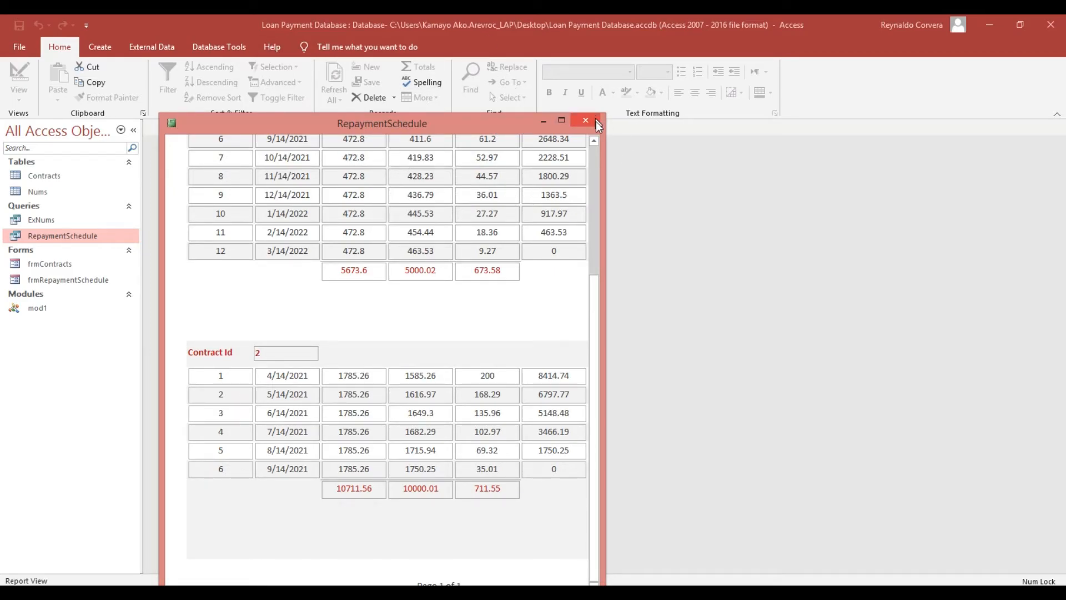
{"action": "right_click", "coordinate": [458, 129]}
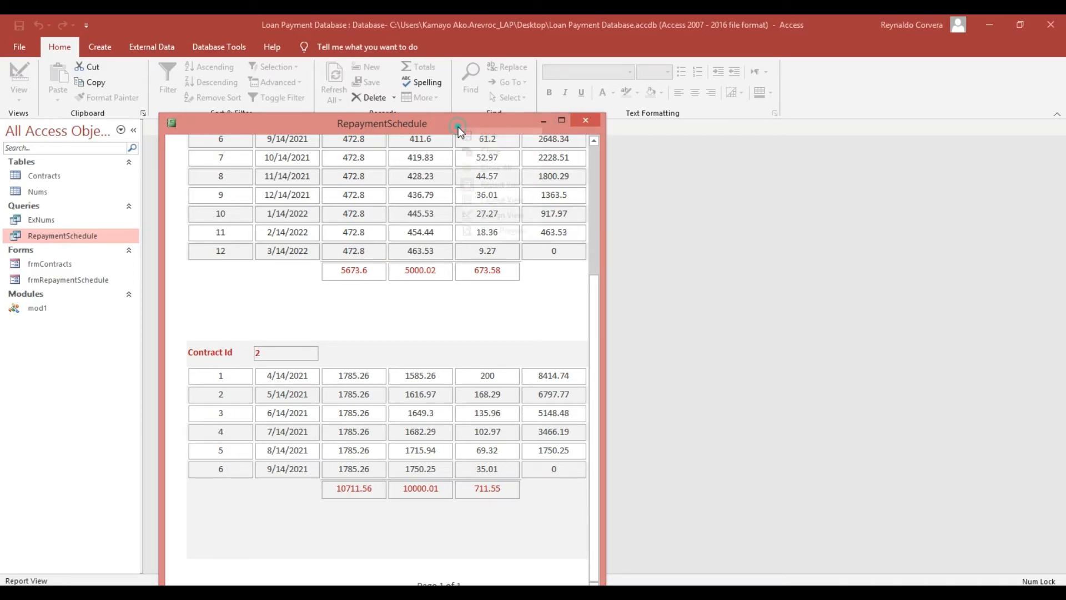
{"action": "left_click", "coordinate": [503, 214]}
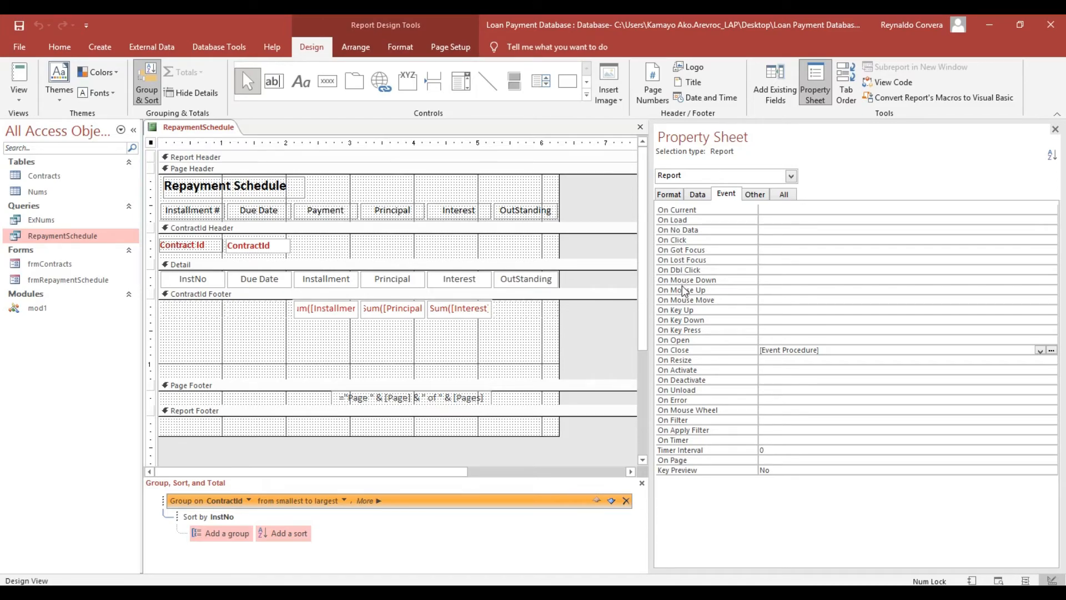
- Add an event procedure containing DoCmd.Maximize to the report's On Open event and close the code editor
{"action": "left_click", "coordinate": [677, 339]}
{"action": "left_click", "coordinate": [1040, 341]}
{"action": "left_click", "coordinate": [1035, 349]}
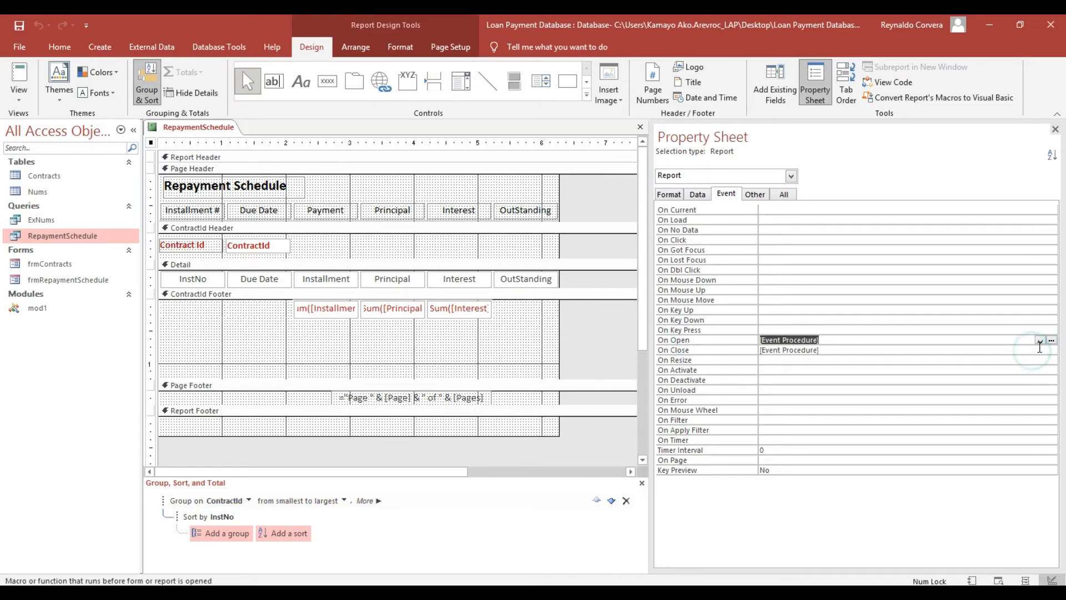
{"action": "left_click", "coordinate": [1052, 340]}
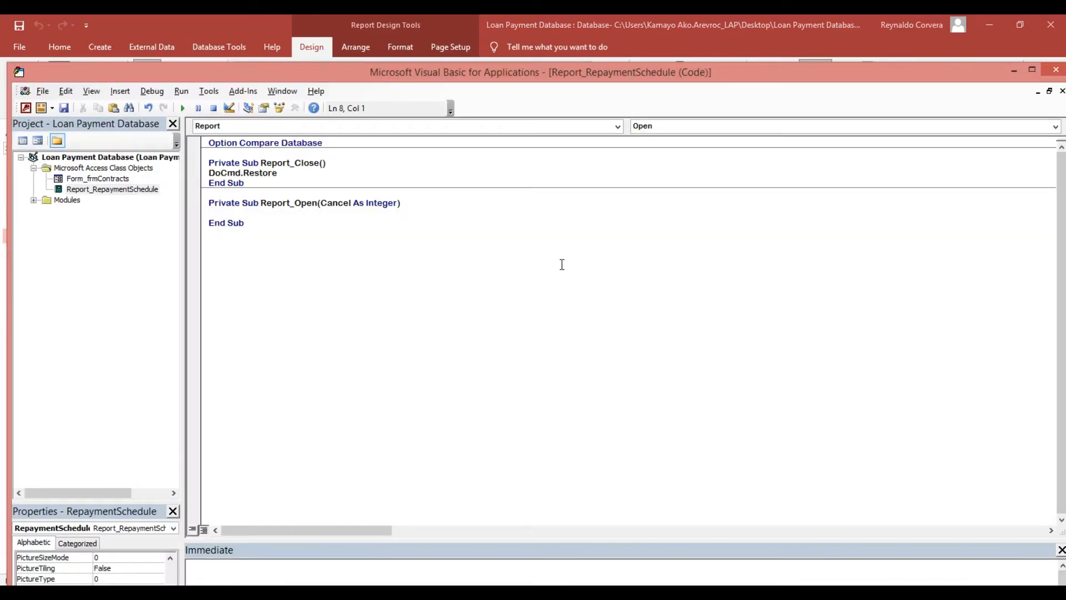
{"action": "type", "text": "docmd.m"}
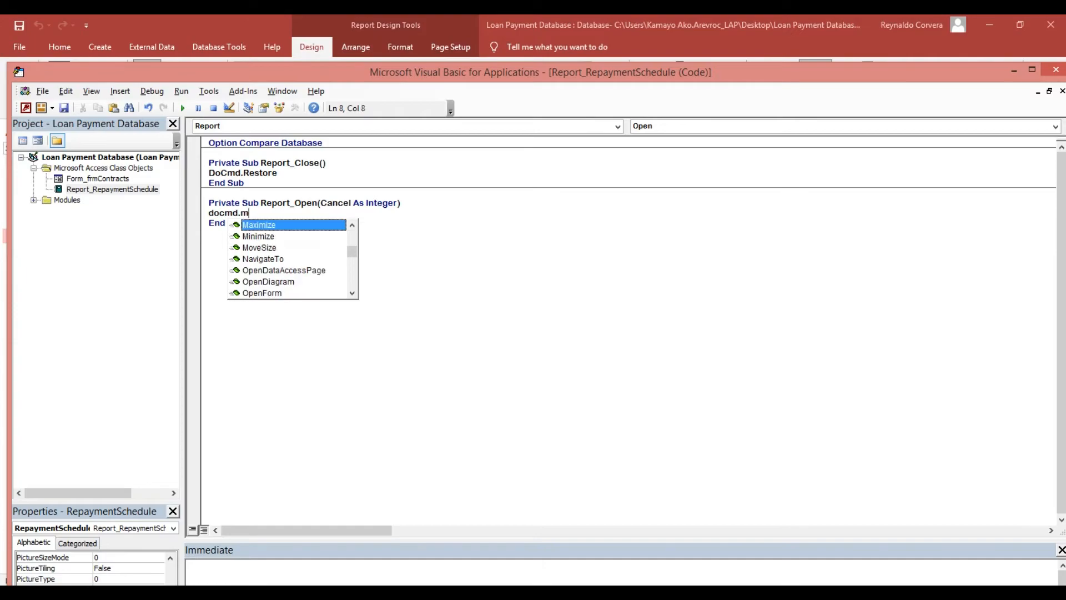
{"action": "key", "text": "Tab"}
{"action": "key", "text": "Up"}
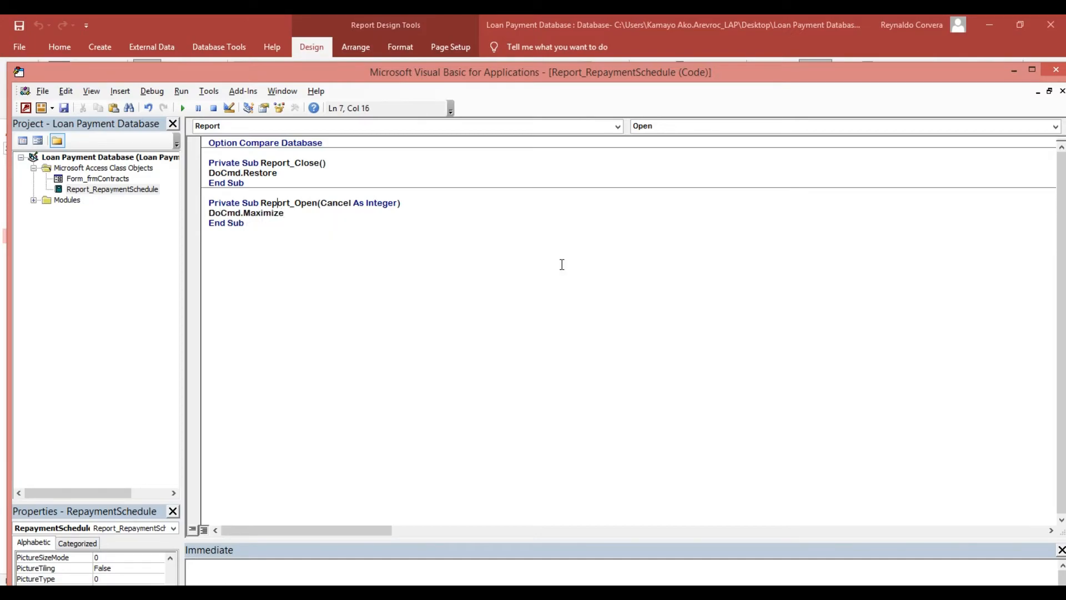
{"action": "left_click", "coordinate": [1051, 70]}
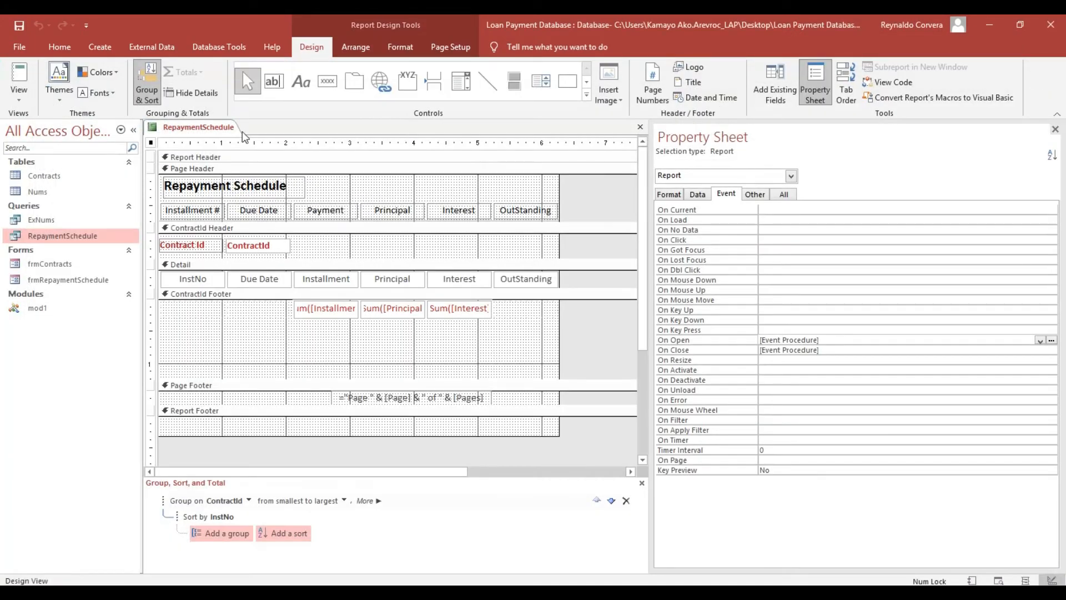
- Save the report as Repayment Schedule Report, then open it for a check and close it
{"action": "left_click", "coordinate": [19, 25]}
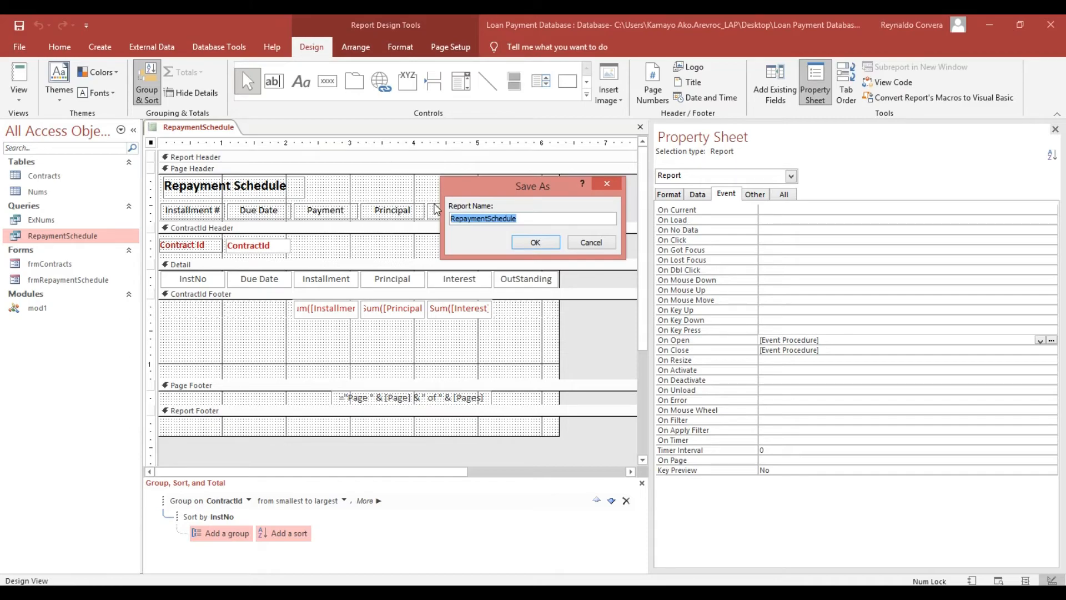
{"action": "left_click", "coordinate": [487, 217]}
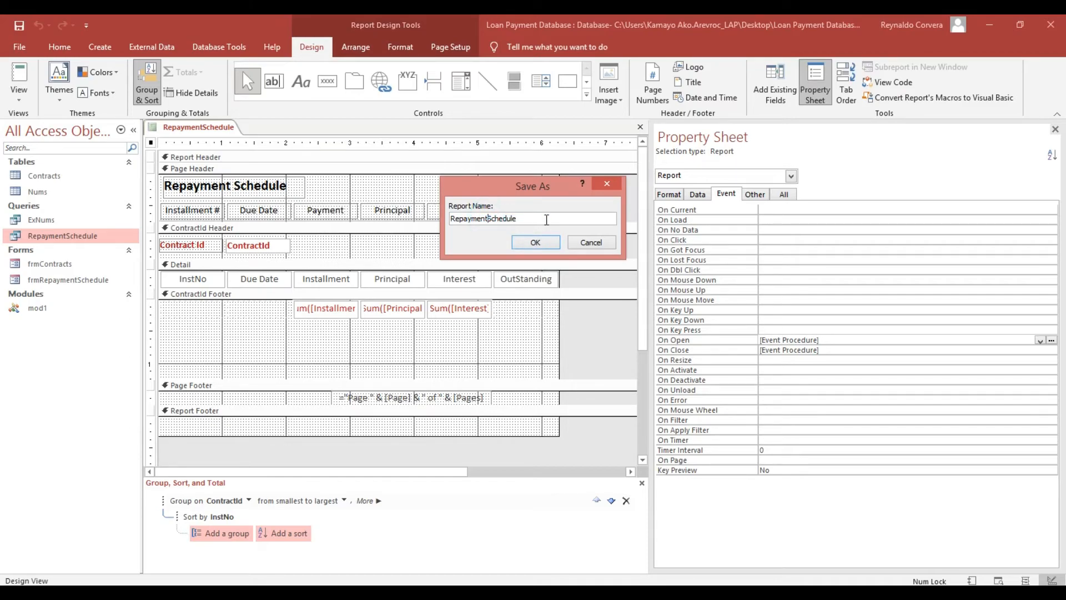
{"action": "left_click", "coordinate": [547, 219]}
{"action": "type", "text": "Report"}
{"action": "left_click_drag", "start_coordinate": [570, 218], "coordinate": [416, 218]}
{"action": "left_click", "coordinate": [535, 242]}
{"action": "double_click", "coordinate": [61, 307]}
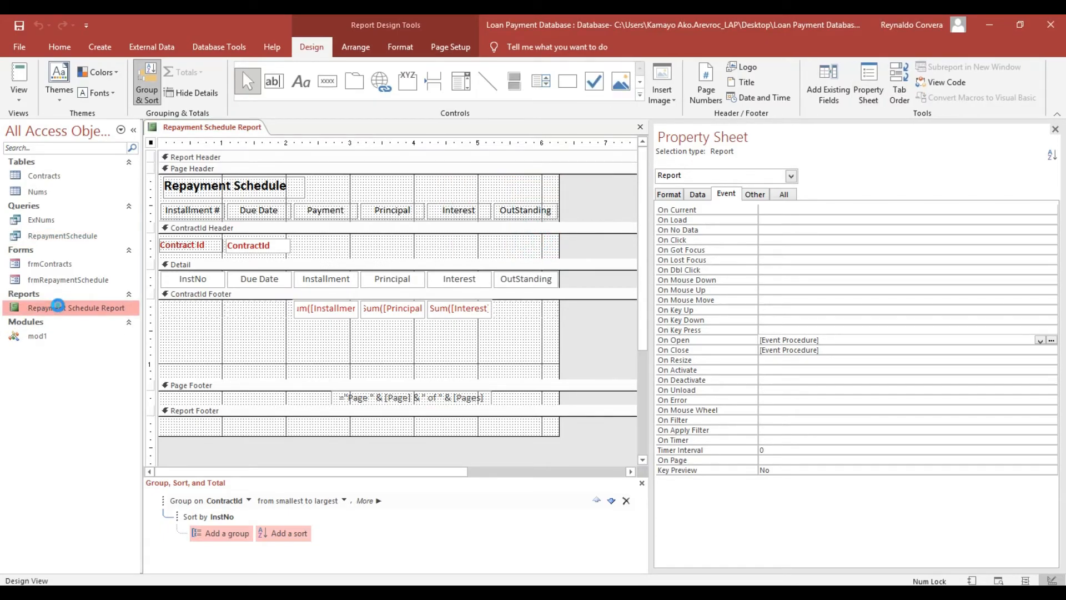
{"action": "left_click", "coordinate": [1049, 22]}
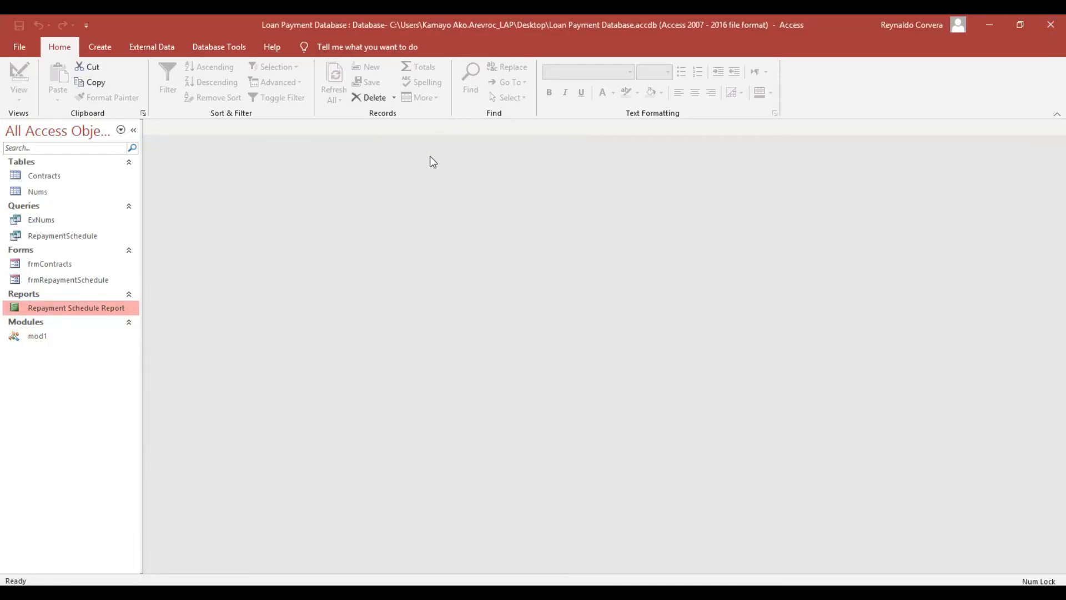
- Open Repayment Schedule Report in Design View, set its Auto Center property to Yes, and close it with the changes saved
{"action": "right_click", "coordinate": [77, 312]}
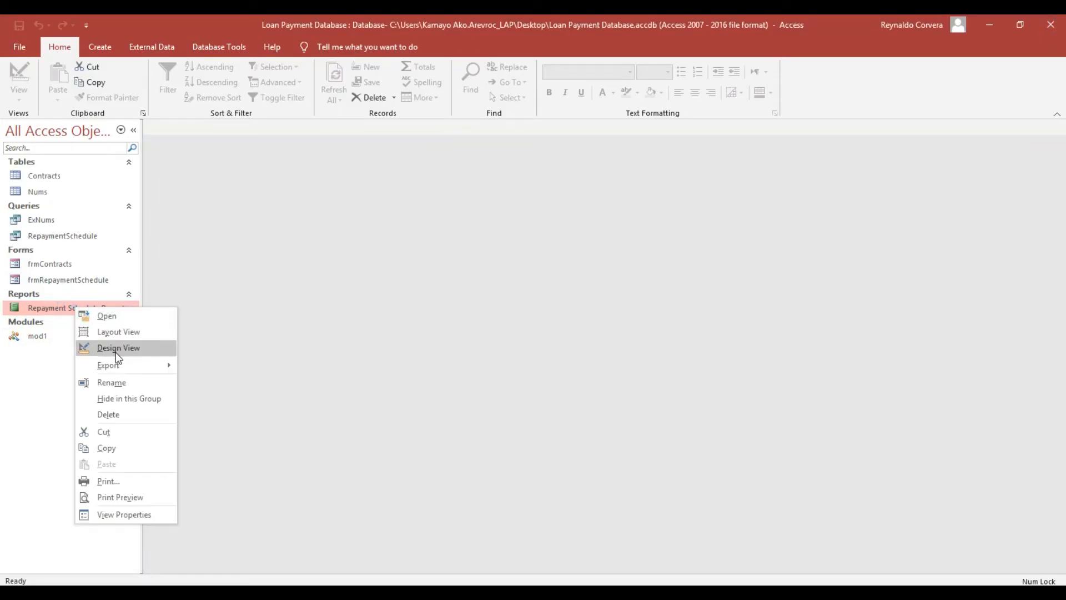
{"action": "left_click", "coordinate": [115, 352]}
{"action": "left_click", "coordinate": [669, 194]}
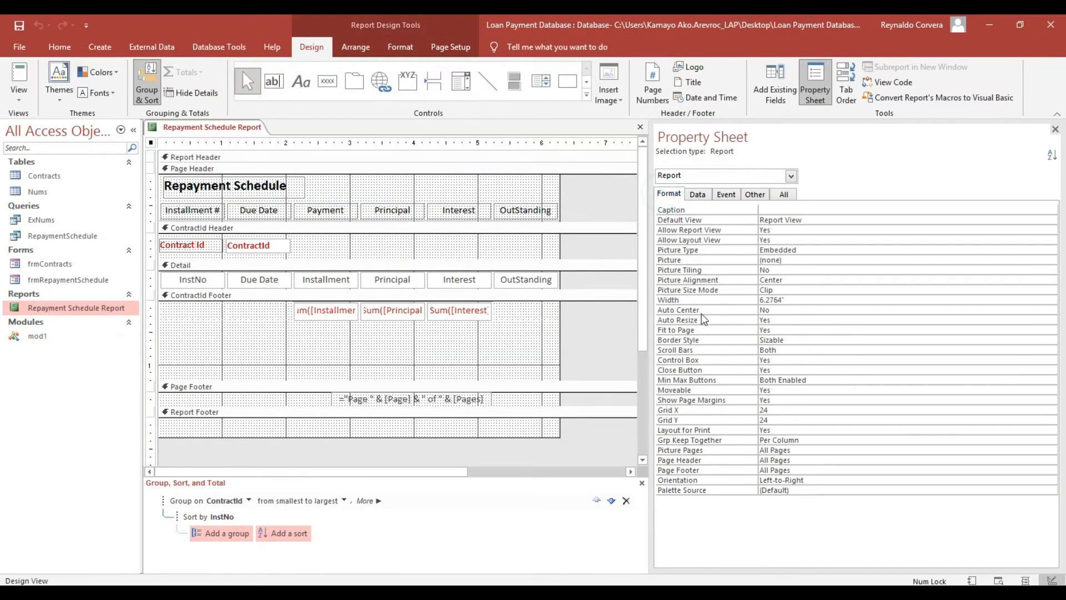
{"action": "left_click", "coordinate": [685, 310]}
{"action": "left_click", "coordinate": [796, 308]}
{"action": "double_click", "coordinate": [795, 308]}
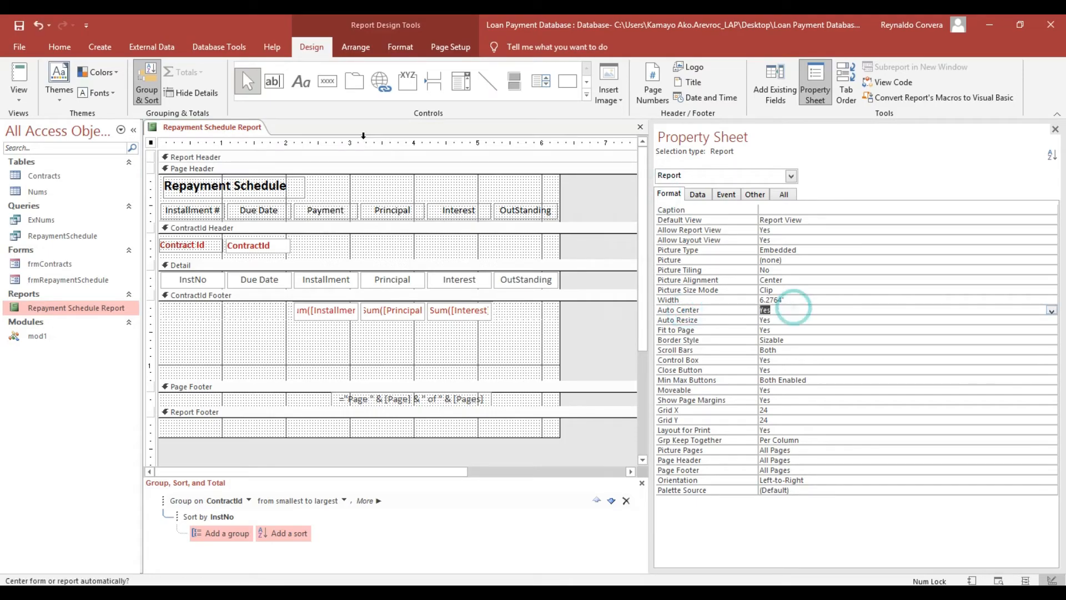
{"action": "left_click", "coordinate": [640, 127]}
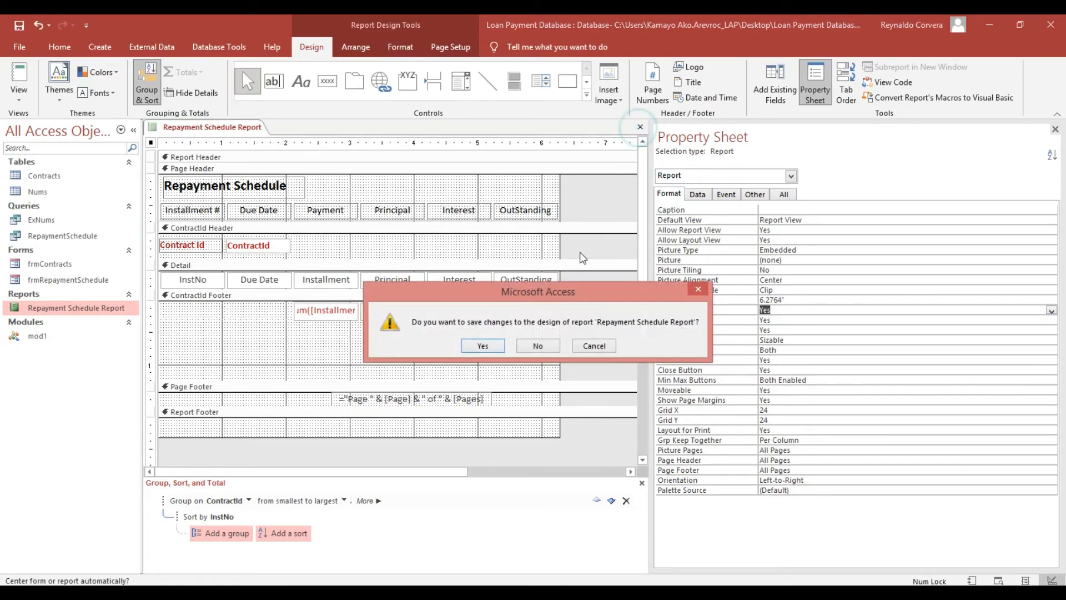
{"action": "left_click", "coordinate": [494, 346]}
- Open frmContracts in Design View and duplicate the View Schedule button, placing the copy directly to its right
{"action": "right_click", "coordinate": [52, 264]}
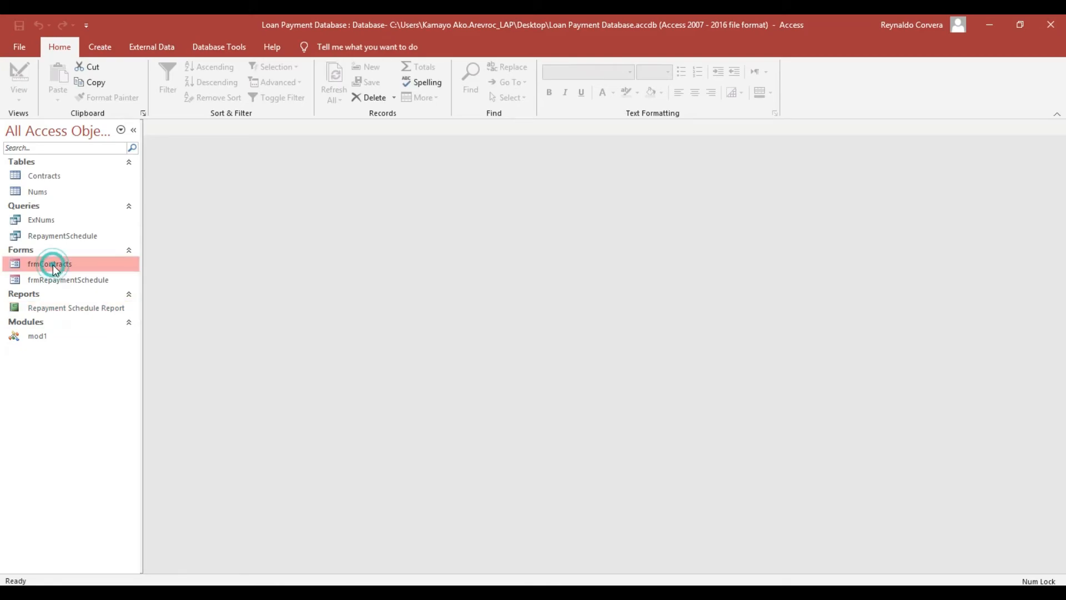
{"action": "left_click", "coordinate": [75, 306]}
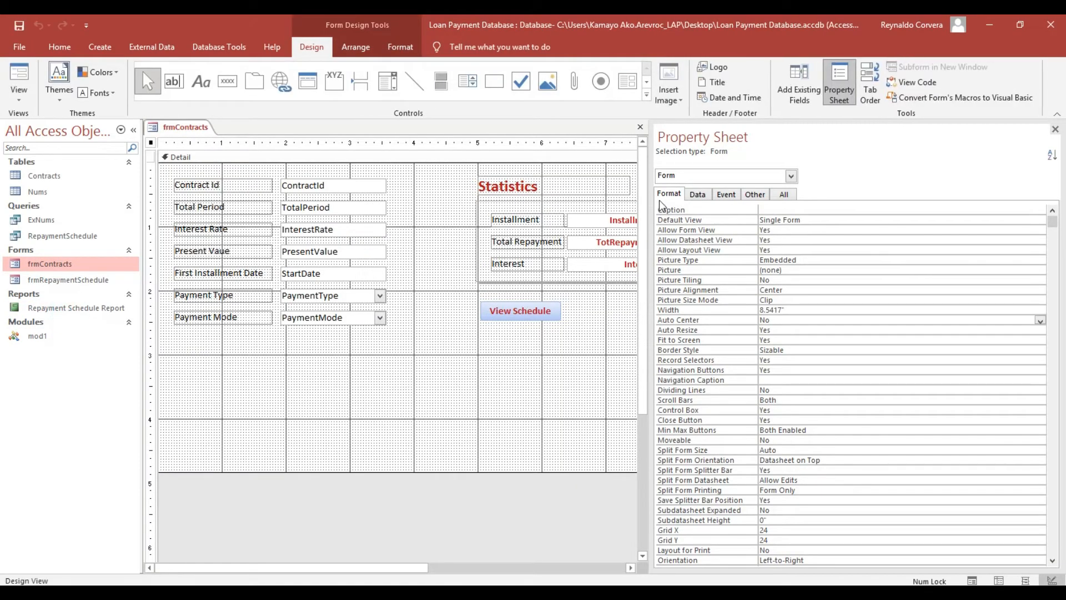
{"action": "left_click", "coordinate": [537, 312]}
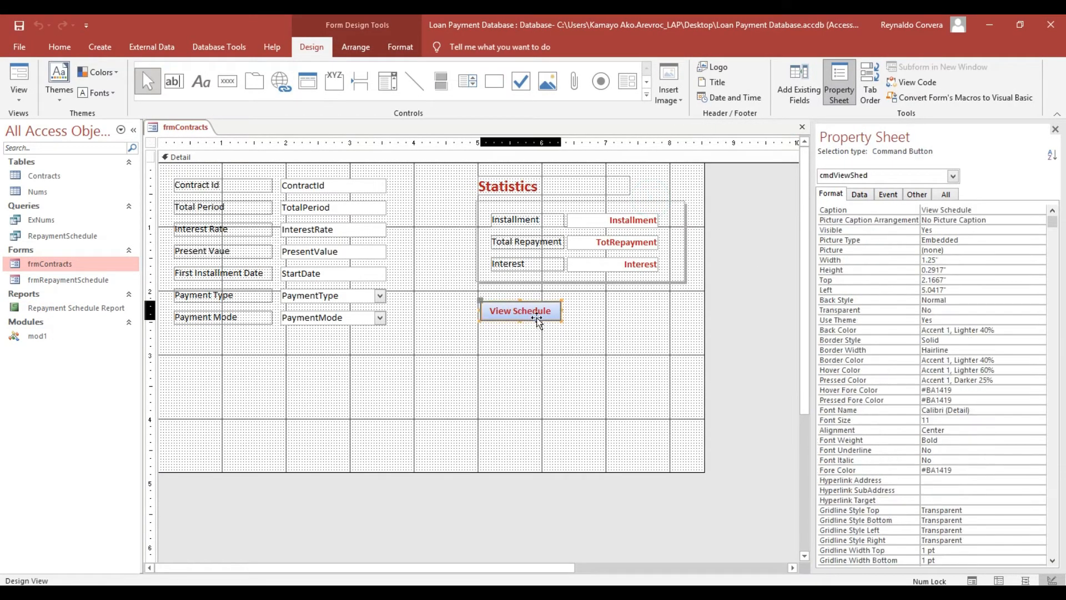
{"action": "key", "text": "ctrl+c"}
{"action": "key", "text": "ctrl+v"}
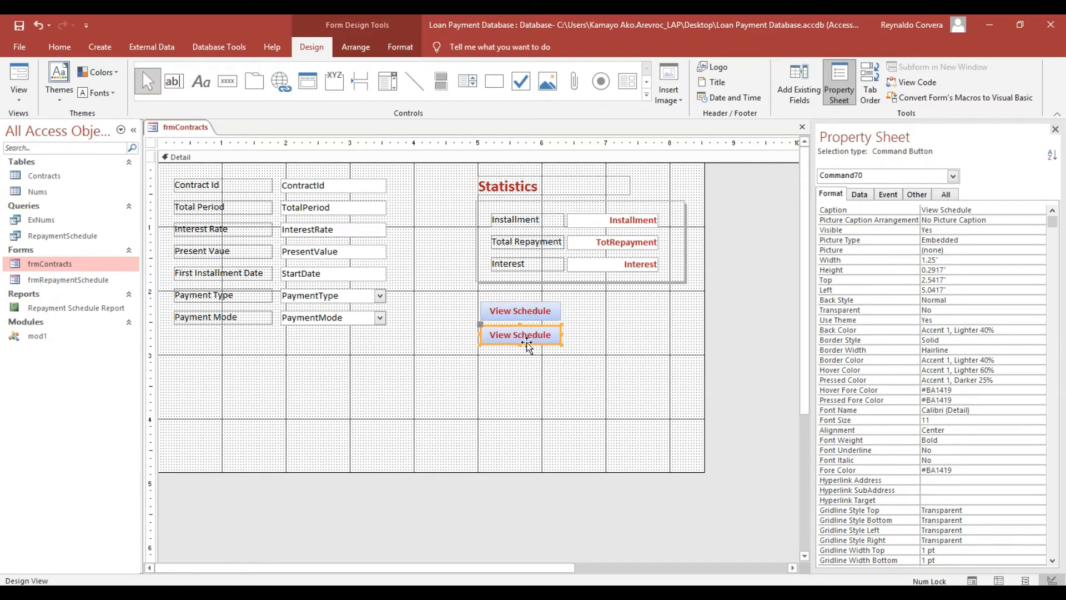
{"action": "left_click_drag", "start_coordinate": [540, 328], "coordinate": [630, 302]}
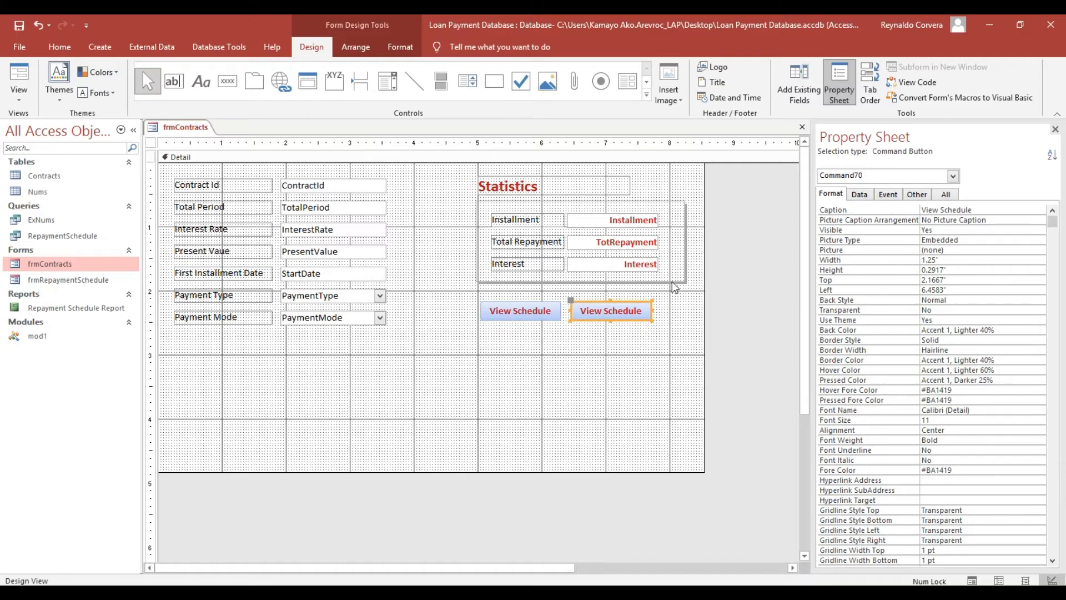
- Rename the duplicated command button as cmdOpenRpt
{"action": "left_click", "coordinate": [919, 195]}
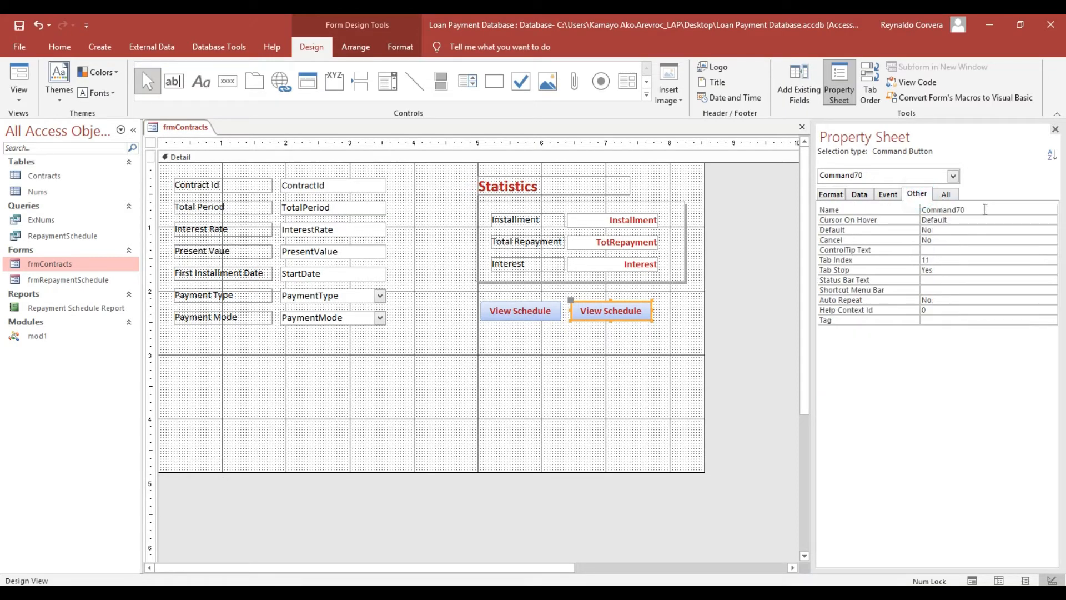
{"action": "left_click", "coordinate": [829, 211]}
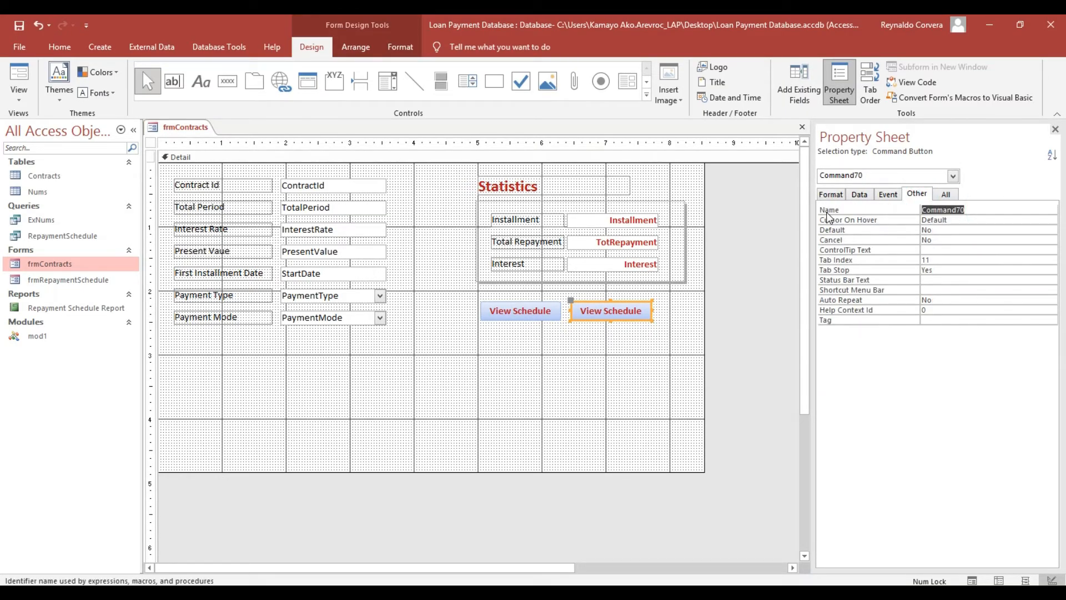
{"action": "type", "text": "cmdOPen"}
{"action": "key", "text": "BackSpace"}
{"action": "key", "text": "BackSpace"}
{"action": "key", "text": "BackSpace"}
{"action": "type", "text": "penRpt"}
{"action": "key", "text": "Return"}
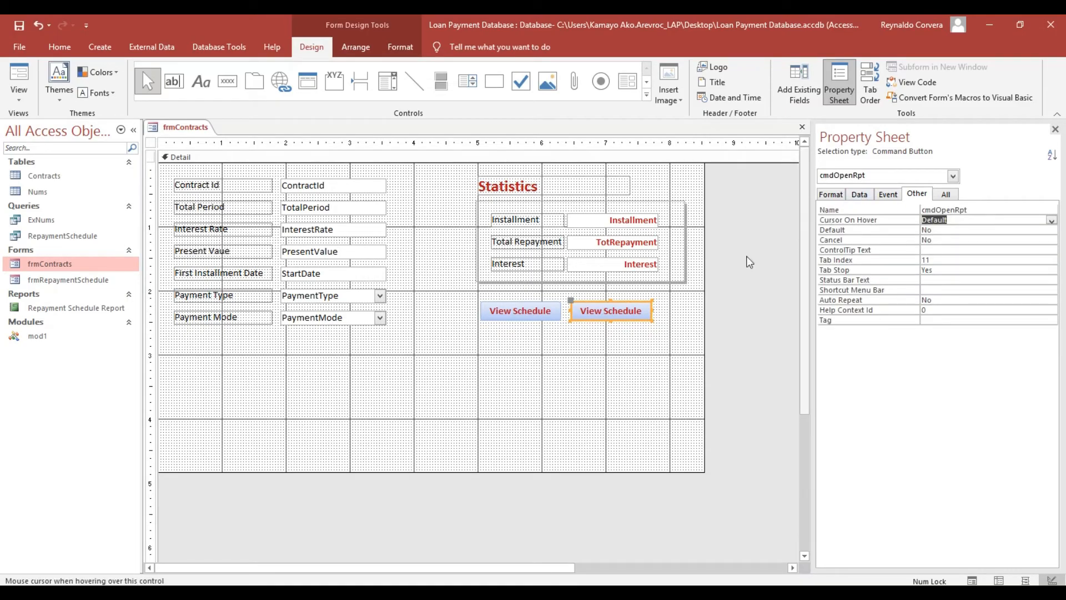
- Set the caption of the duplicated button to Print Schedule
{"action": "left_click", "coordinate": [830, 194]}
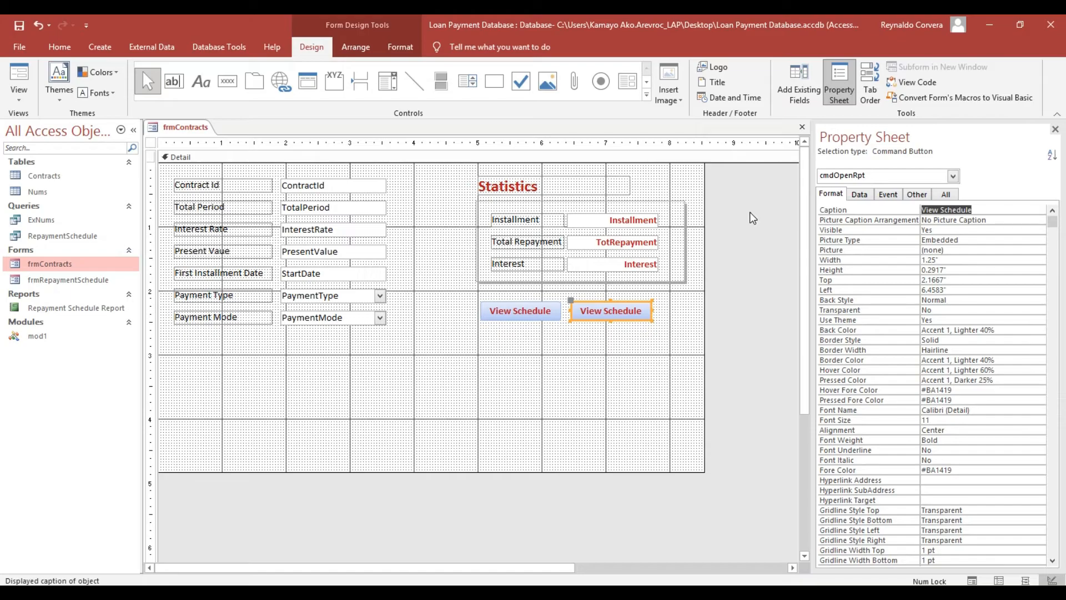
{"action": "type", "text": "Prince Schedule"}
{"action": "key", "text": "Return"}
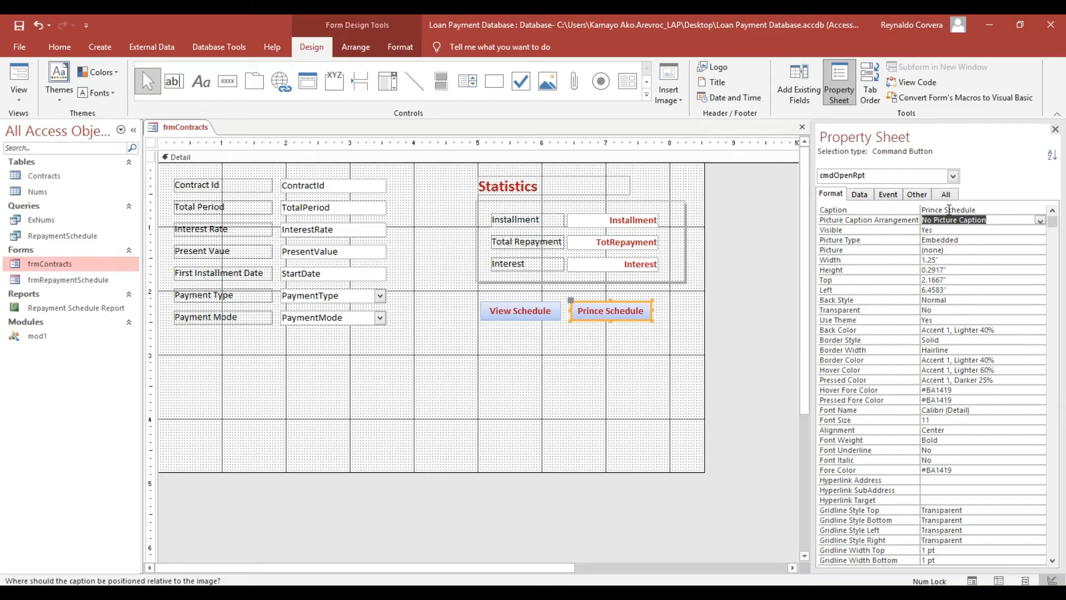
{"action": "left_click", "coordinate": [944, 209]}
{"action": "key", "text": "BackSpace"}
{"action": "key", "text": "BackSpace"}
{"action": "type", "text": "t"}
{"action": "key", "text": "Return"}
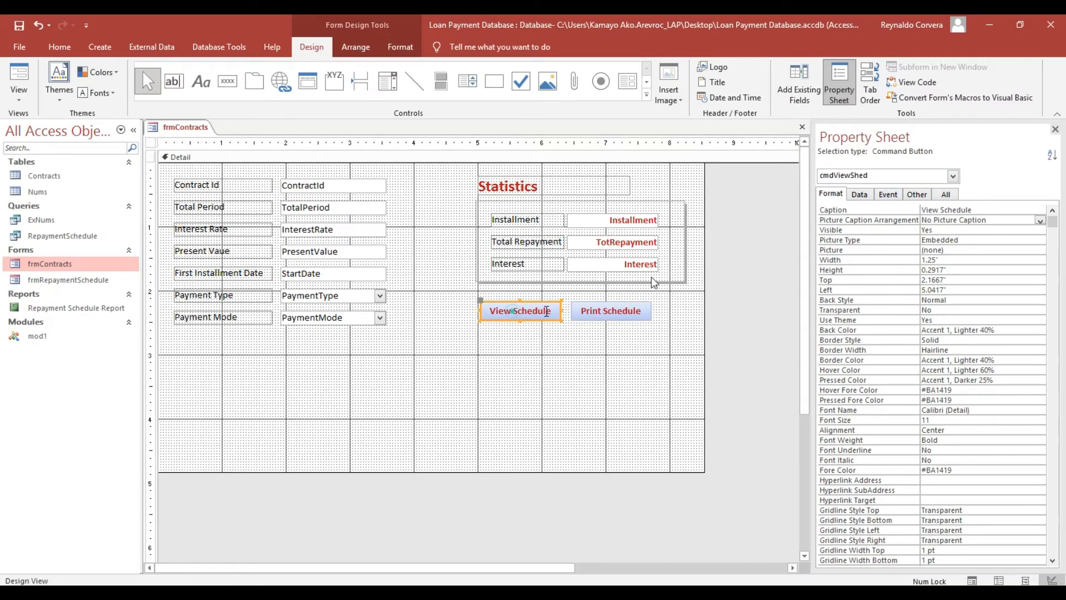
- Copy the code body of the View Schedule button's On Click procedure into a new On Click event procedure for the Print Schedule button
{"action": "left_click", "coordinate": [517, 314]}
{"action": "left_click", "coordinate": [888, 194]}
{"action": "left_click", "coordinate": [1051, 210]}
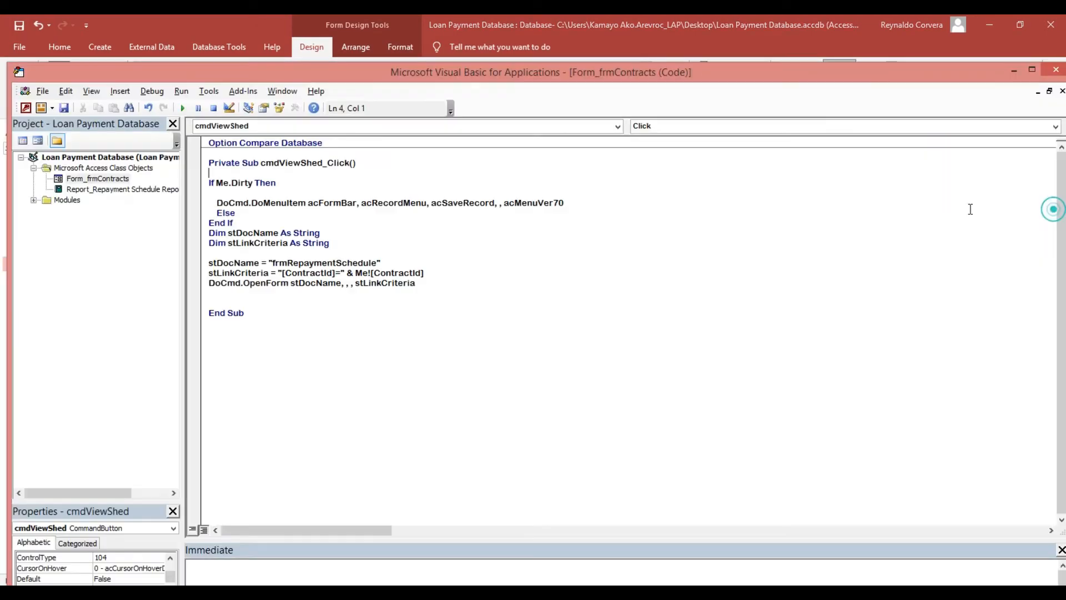
{"action": "left_click", "coordinate": [428, 282], "text": "shift"}
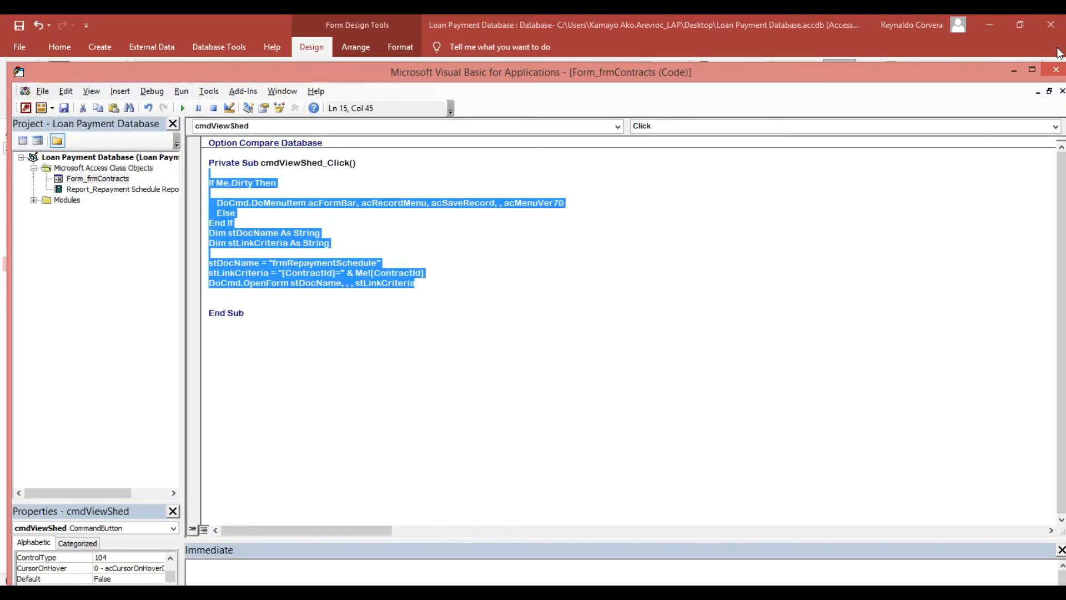
{"action": "left_click", "coordinate": [1057, 70]}
{"action": "left_click", "coordinate": [611, 311]}
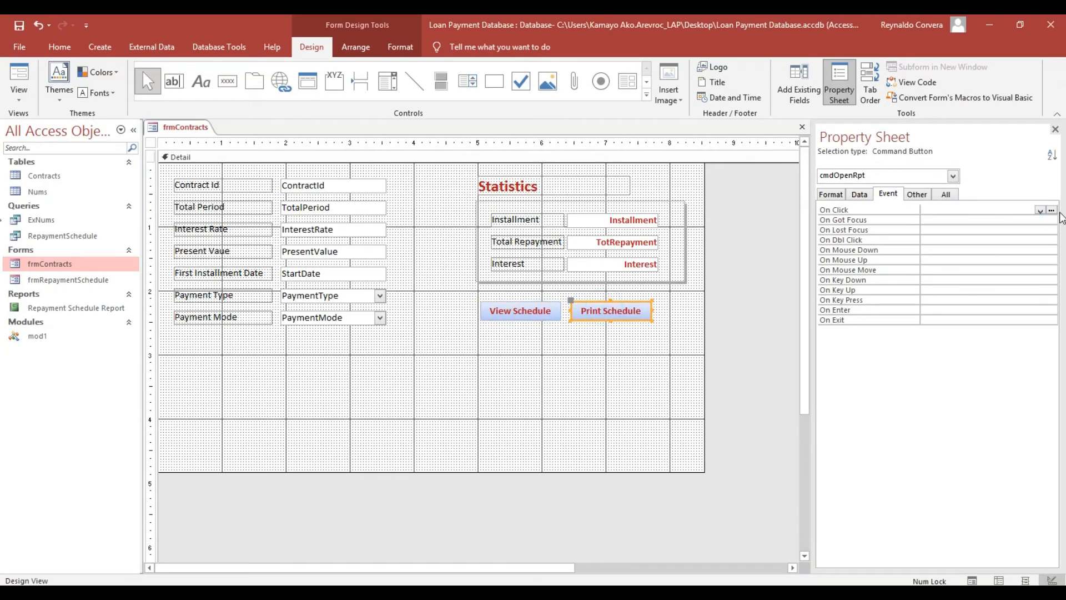
{"action": "left_click", "coordinate": [1040, 211]}
{"action": "left_click", "coordinate": [1029, 220]}
{"action": "left_click", "coordinate": [1051, 211]}
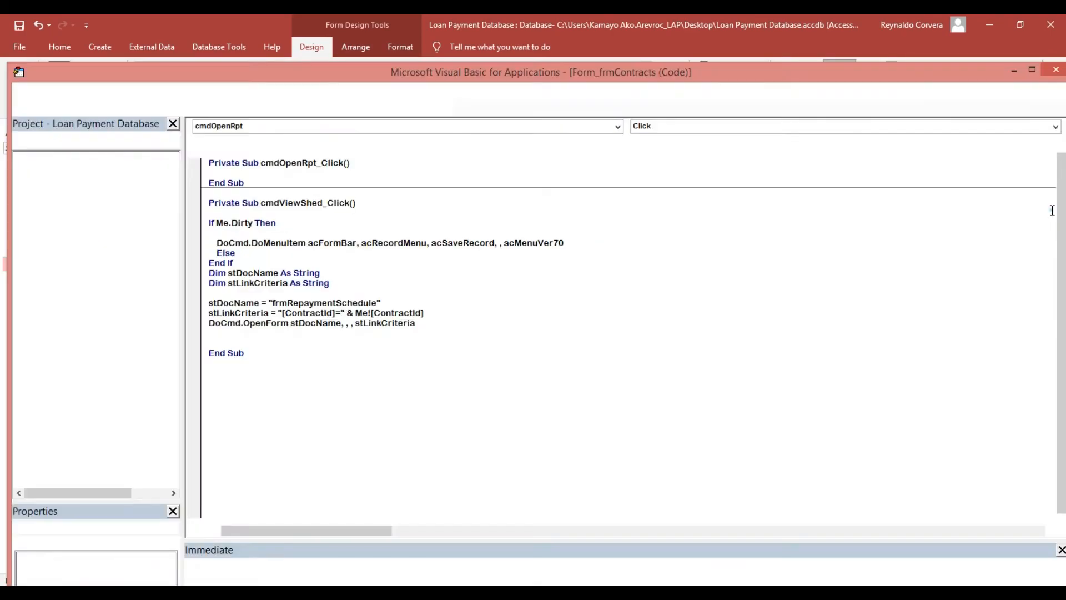
{"action": "key", "text": "ctrl+v"}
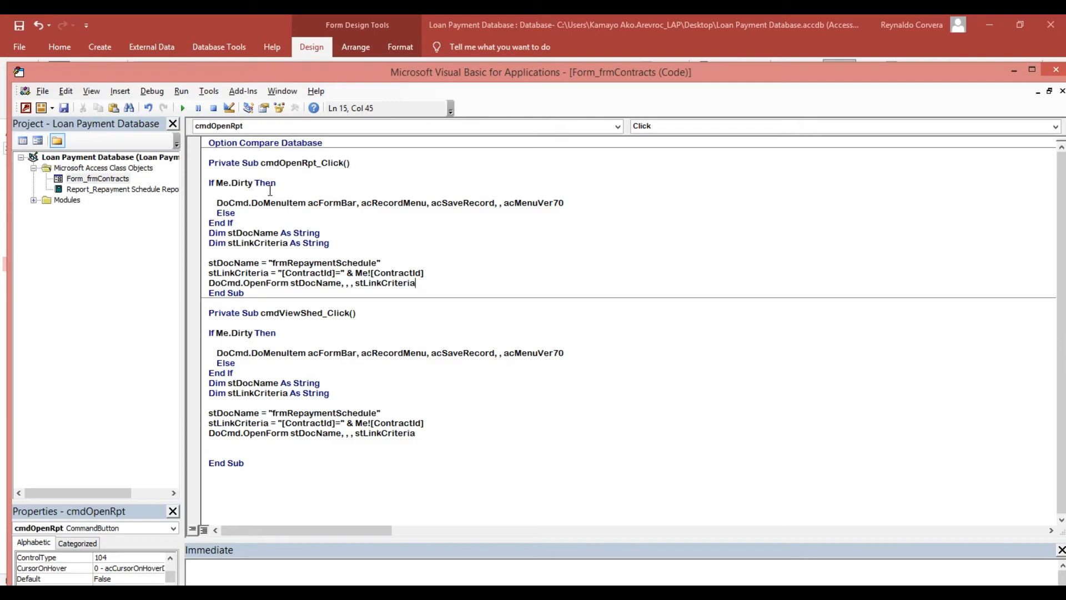
- Copy the report's name from the object list and set stDocName to "Repayment Schedule Report" in cmdOpenRpt_Click
{"action": "left_click", "coordinate": [25, 107]}
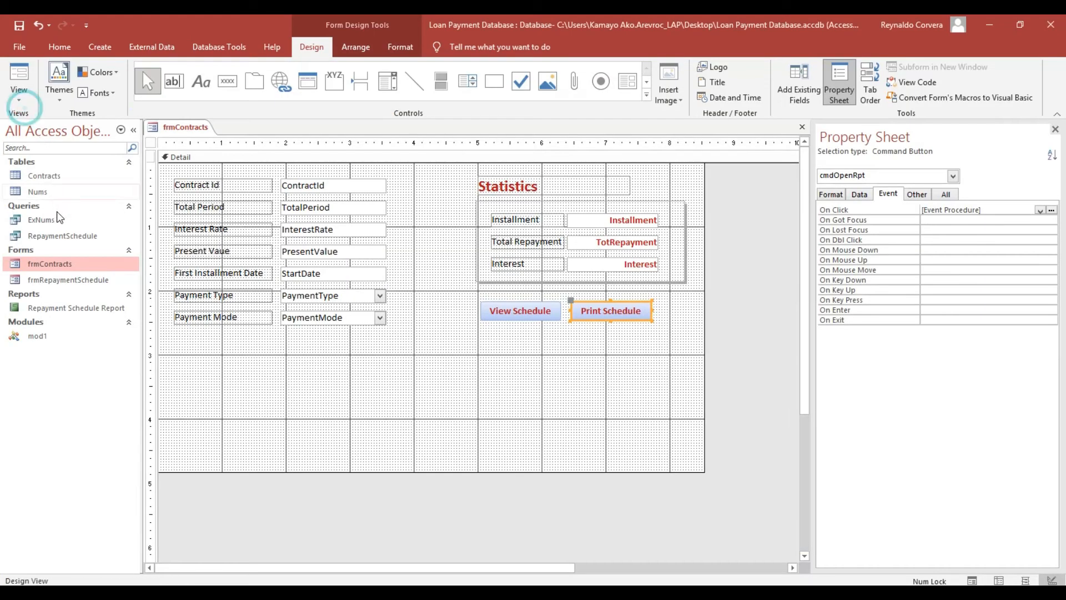
{"action": "left_click", "coordinate": [60, 311]}
{"action": "key", "text": "F2"}
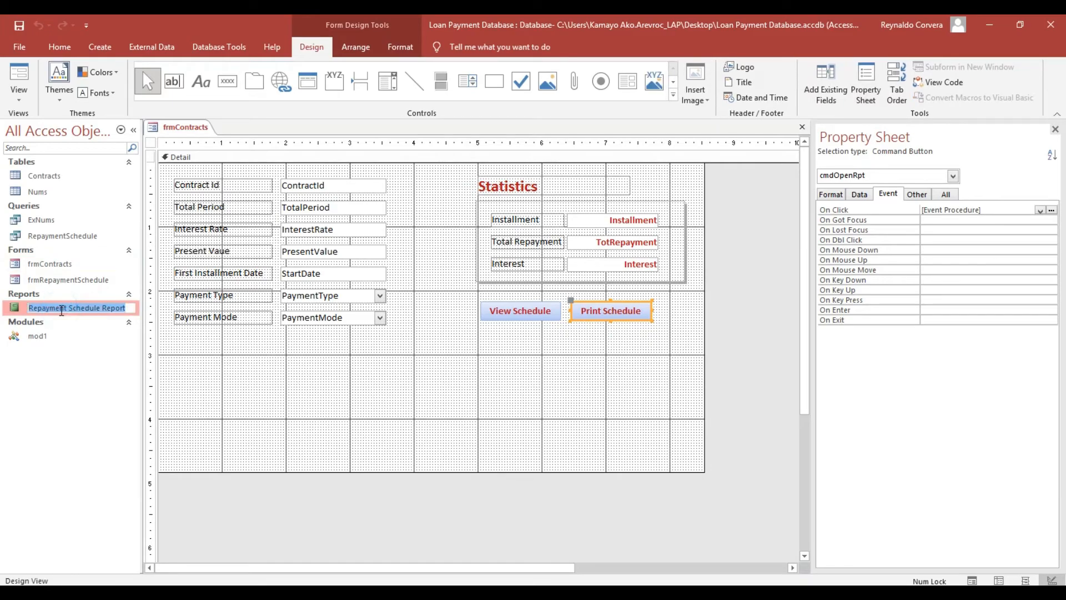
{"action": "key", "text": "alt+Tab"}
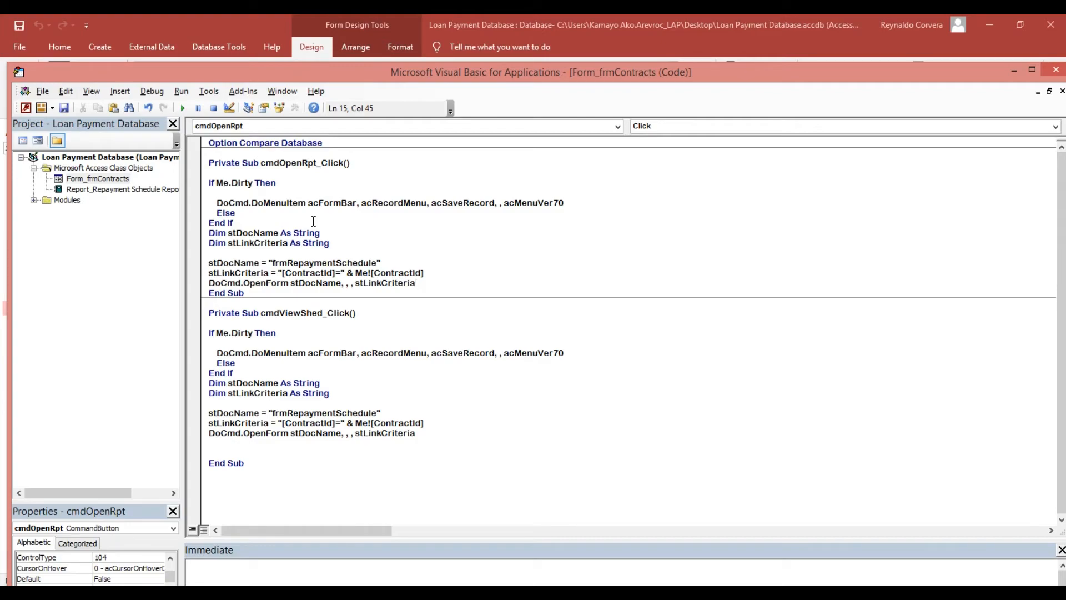
{"action": "left_click", "coordinate": [273, 262]}
{"action": "left_click_drag", "start_coordinate": [274, 262], "coordinate": [376, 266]}
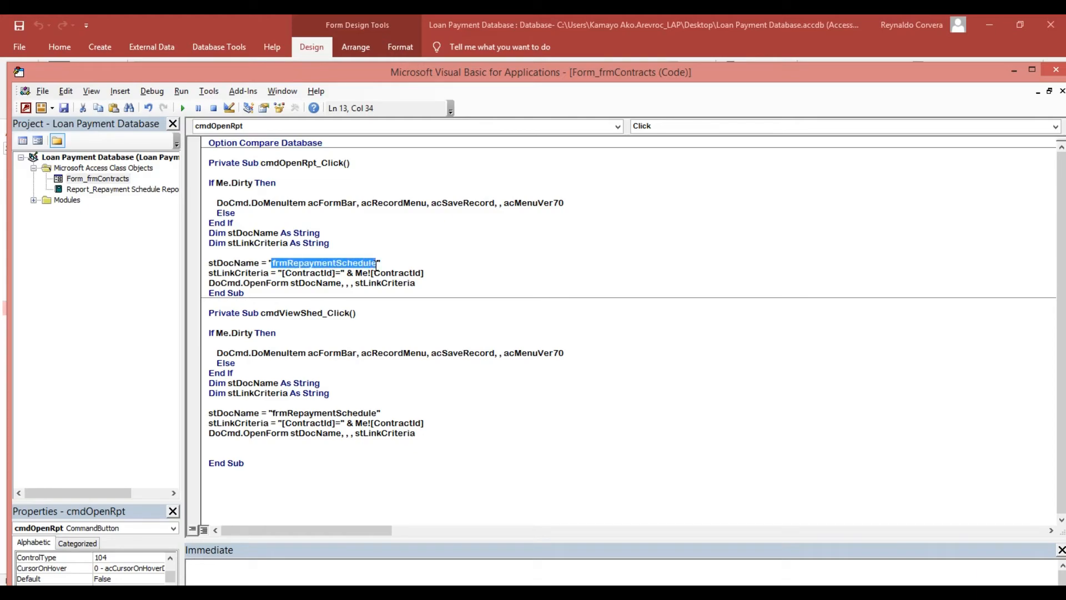
{"action": "key", "text": "ctrl+v"}
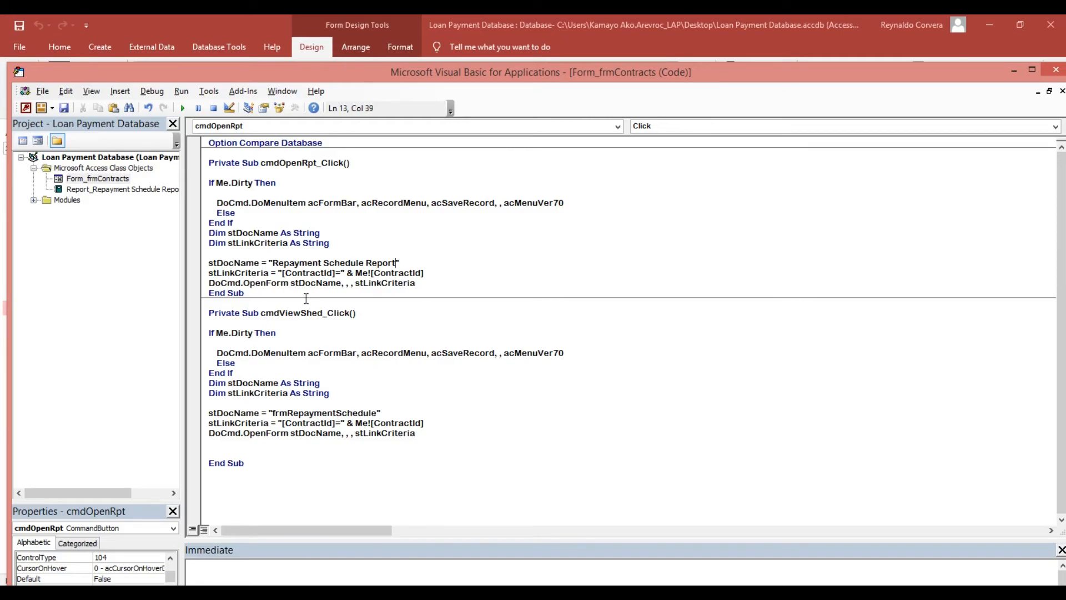
- Replace the OpenForm method with OpenReport in the DoCmd line of cmdOpenRpt_Click
{"action": "left_click", "coordinate": [291, 284]}
{"action": "key", "text": "BackSpace"}
{"action": "key", "text": "BackSpace"}
{"action": "key", "text": "BackSpace"}
{"action": "key", "text": "BackSpace"}
{"action": "key", "text": "BackSpace"}
{"action": "key", "text": "BackSpace"}
{"action": "key", "text": "BackSpace"}
{"action": "key", "text": "BackSpace"}
{"action": "key", "text": "BackSpace"}
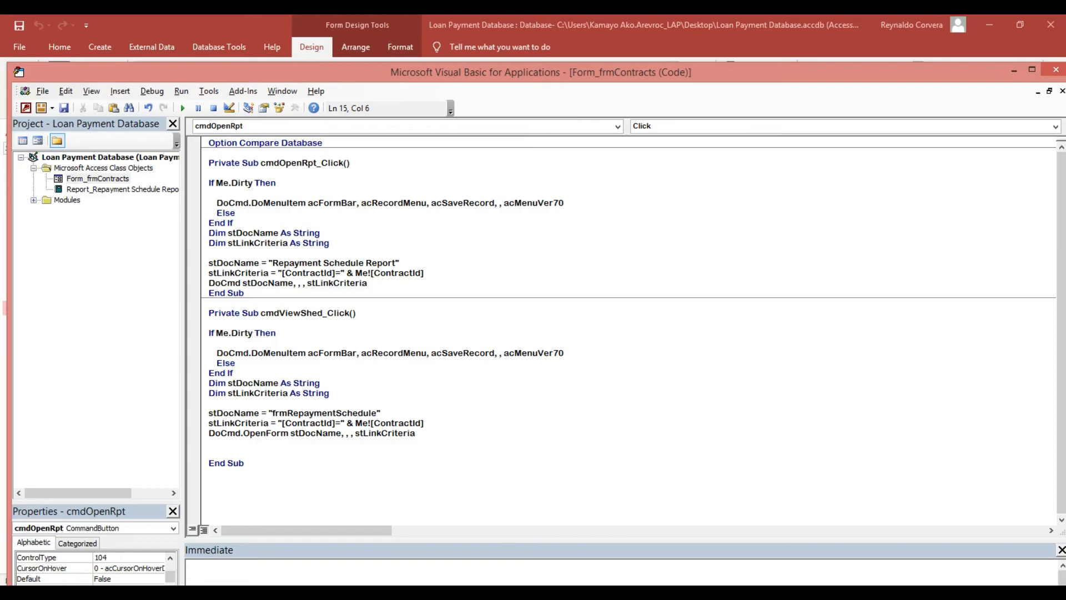
{"action": "type", "text": "."}
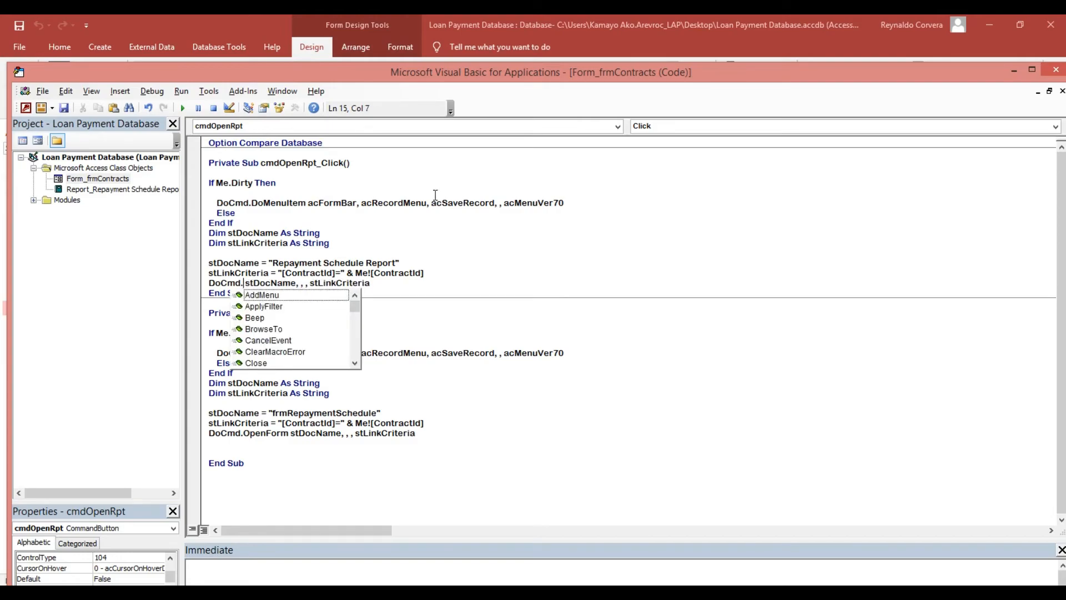
{"action": "type", "text": "op"}
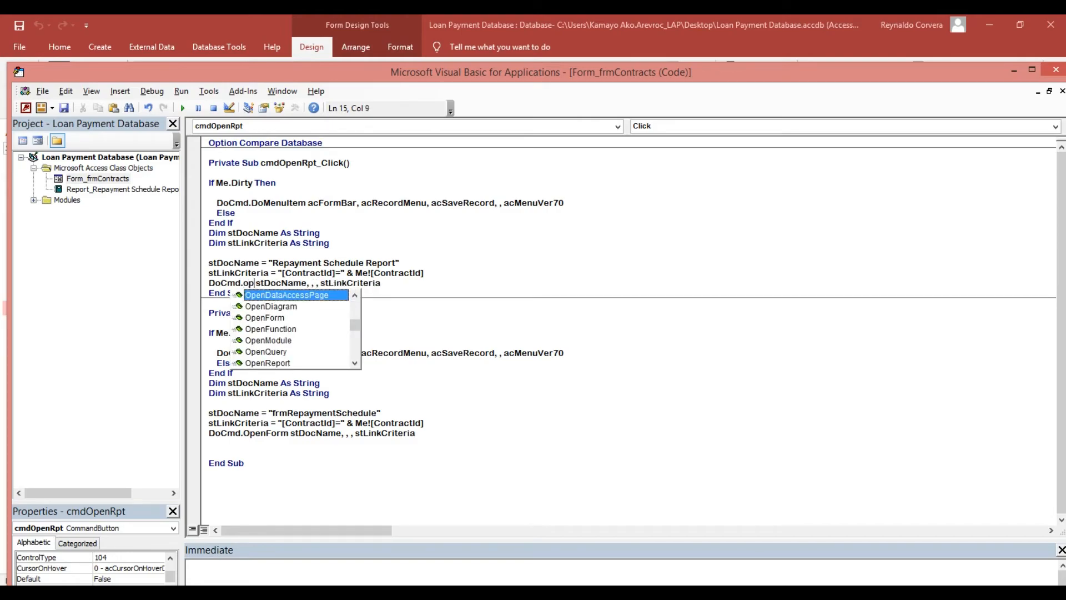
{"action": "key", "text": "Down"}
{"action": "key", "text": "Down"}
{"action": "key", "text": "Down"}
{"action": "key", "text": "Down"}
{"action": "key", "text": "Down"}
{"action": "key", "text": "Down"}
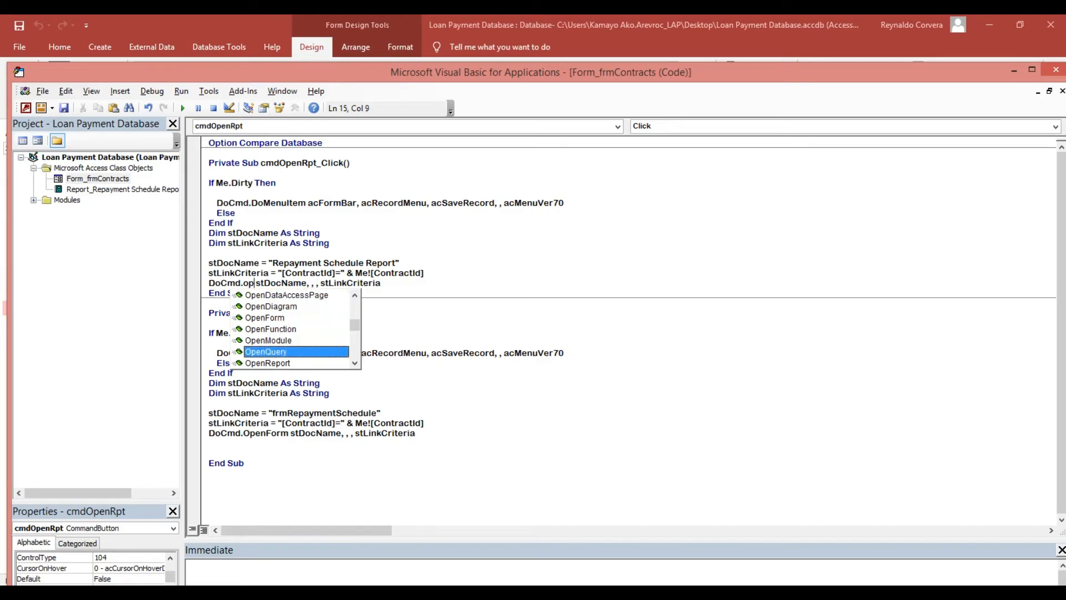
{"action": "key", "text": "Tab"}
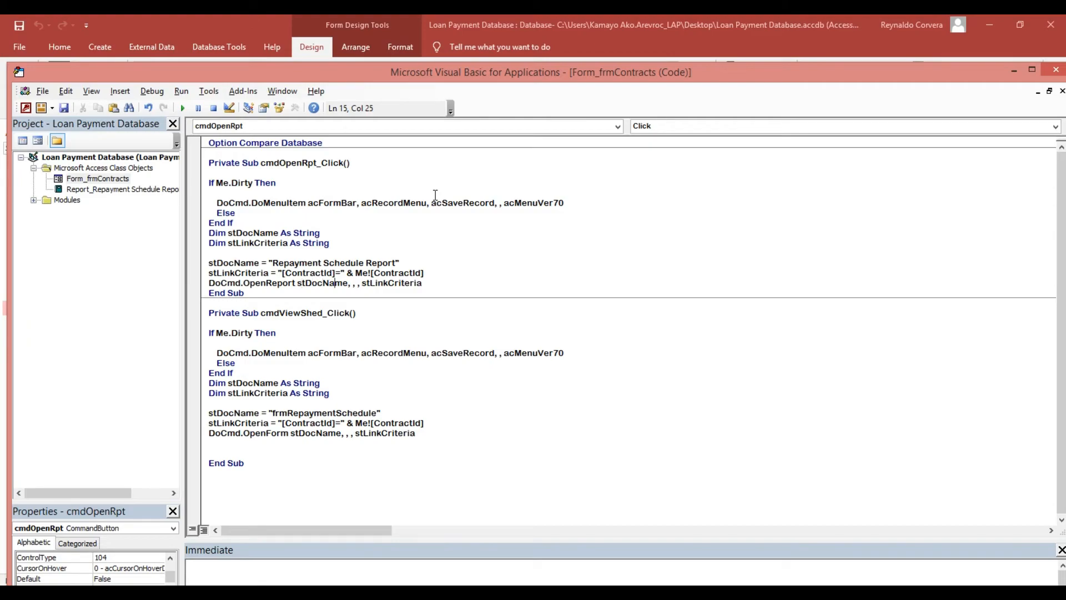
- Set the view argument of the OpenReport call to acViewPreview
{"action": "key", "text": "Right"}
{"action": "key", "text": "Right"}
{"action": "key", "text": "BackSpace"}
{"action": "type", "text": ","}
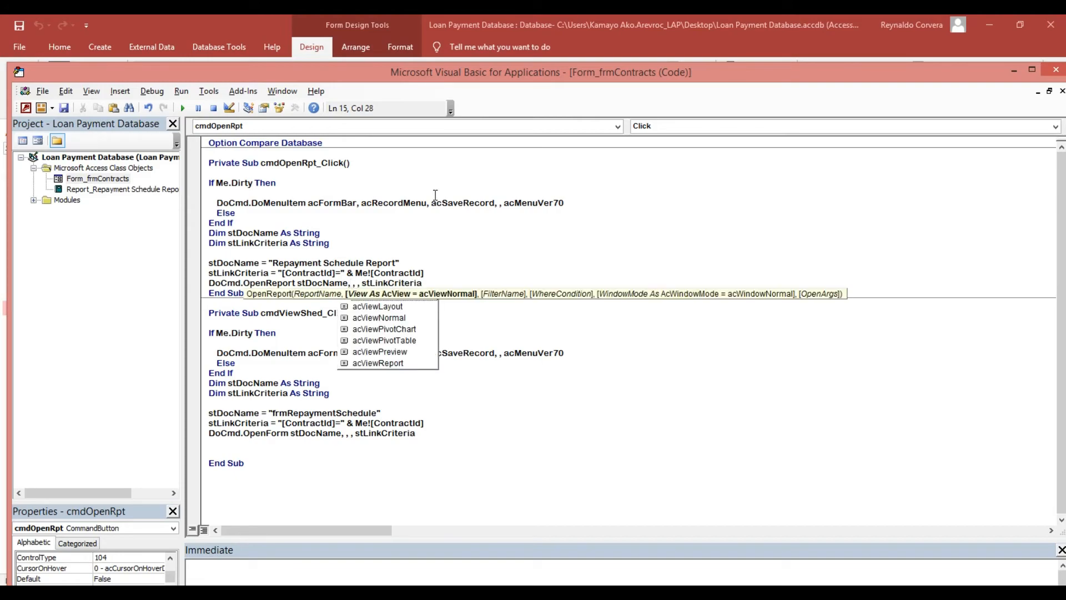
{"action": "key", "text": "Down"}
{"action": "key", "text": "Down"}
{"action": "key", "text": "Down"}
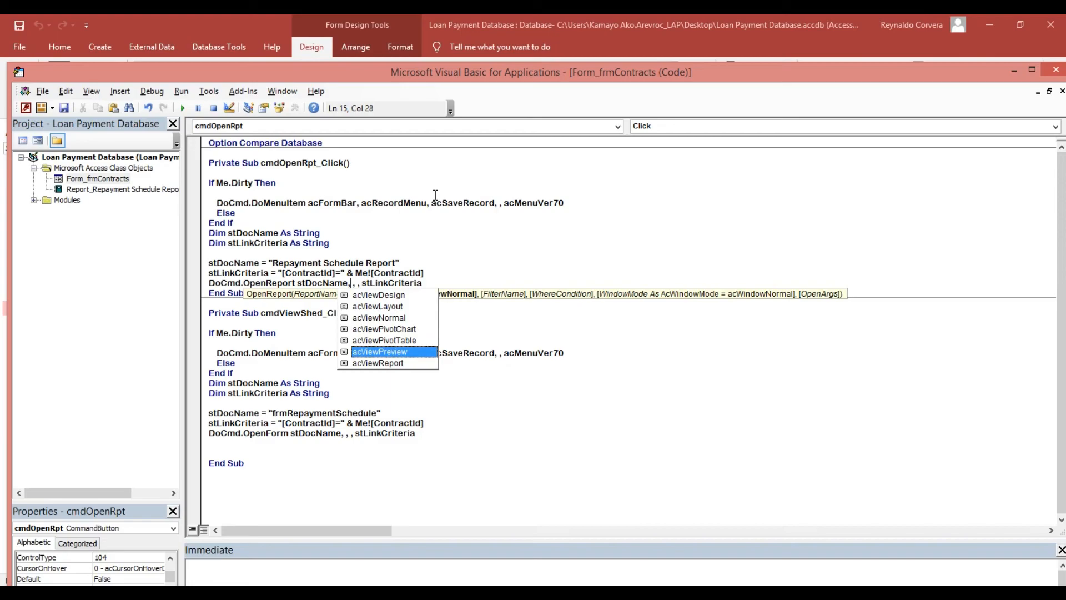
{"action": "key", "text": "Tab"}
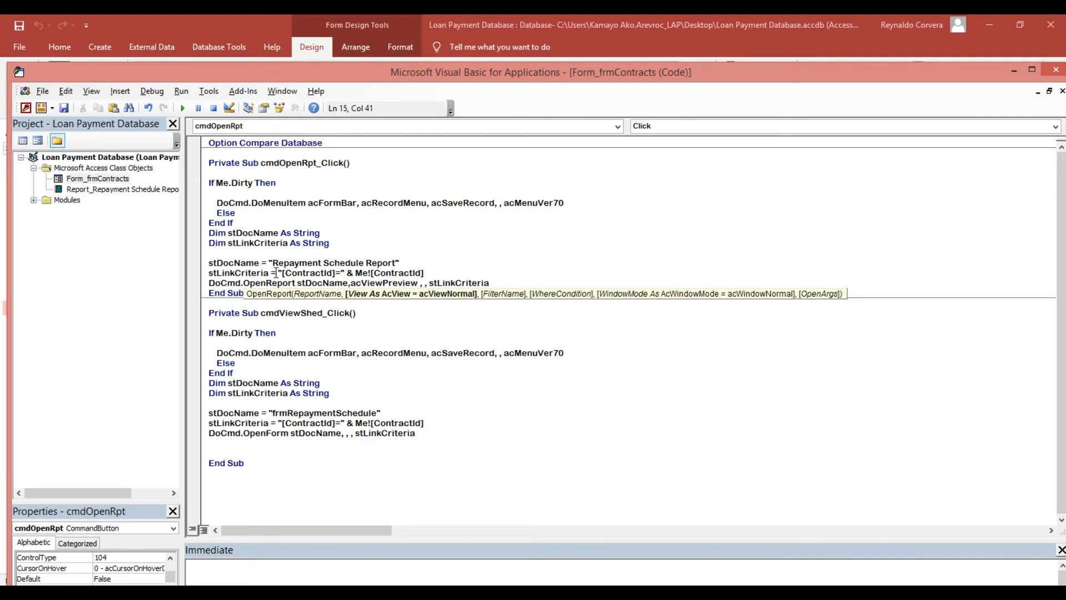
- Replace the stLinkCriteria argument of the OpenReport call with the expression "[ContractId]=" & Me![ContractId]
{"action": "left_click_drag", "start_coordinate": [276, 273], "coordinate": [432, 272]}
{"action": "key", "text": "ctrl+c"}
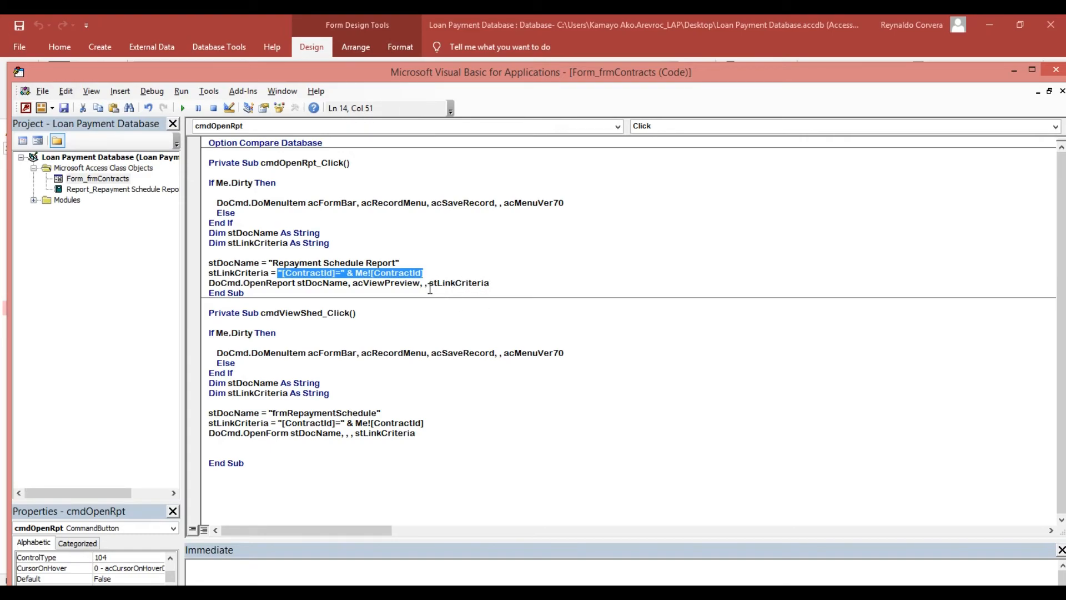
{"action": "left_click_drag", "start_coordinate": [430, 284], "coordinate": [526, 284]}
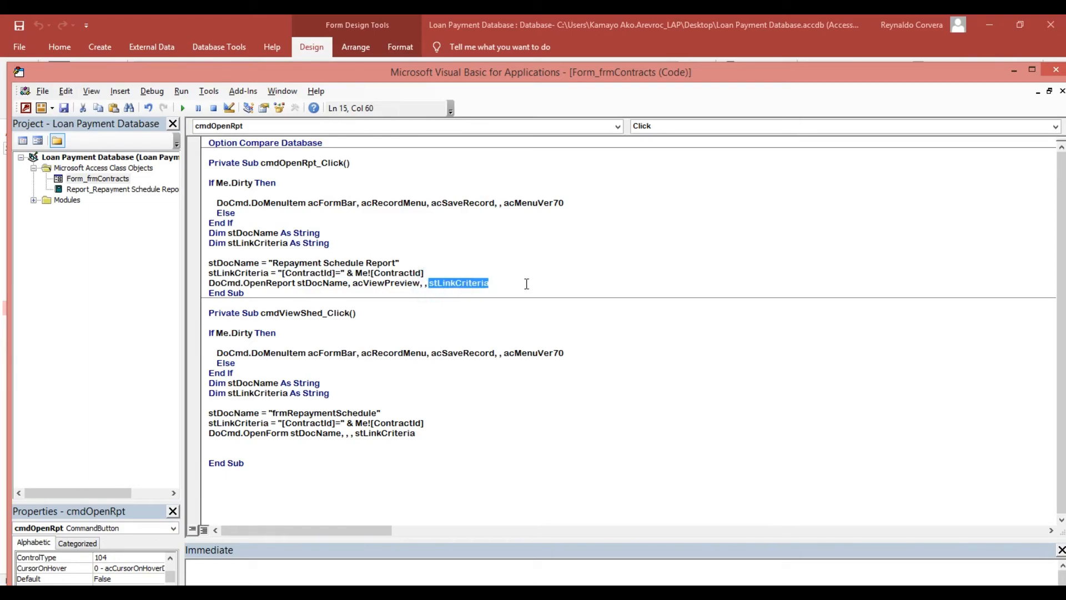
{"action": "key", "text": "ctrl+v"}
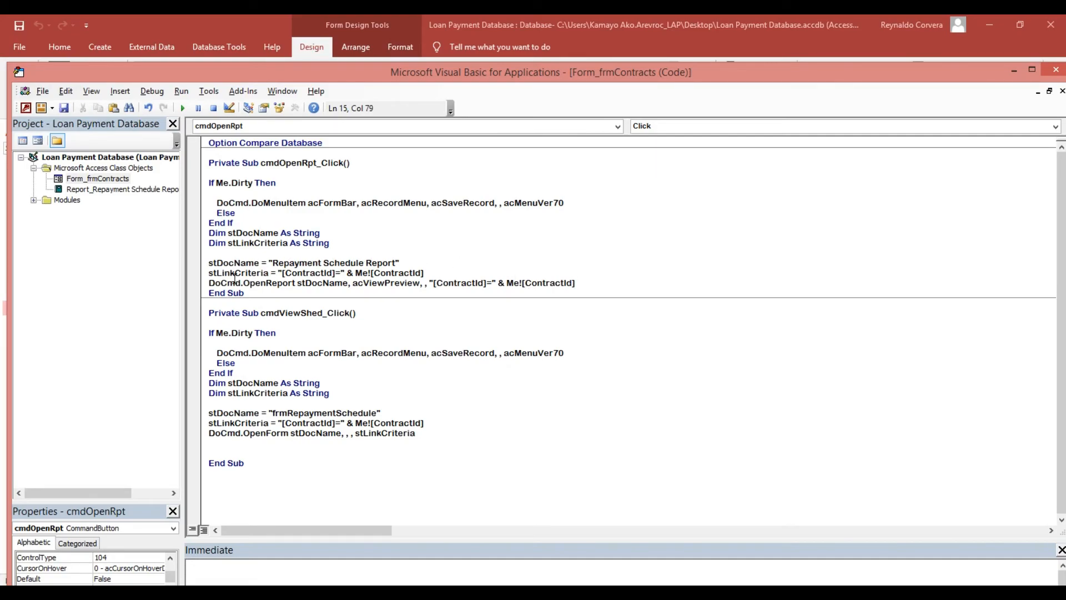
- Delete the stLinkCriteria assignment and its Dim declaration from cmdOpenRpt_Click
{"action": "left_click_drag", "start_coordinate": [210, 272], "coordinate": [445, 269]}
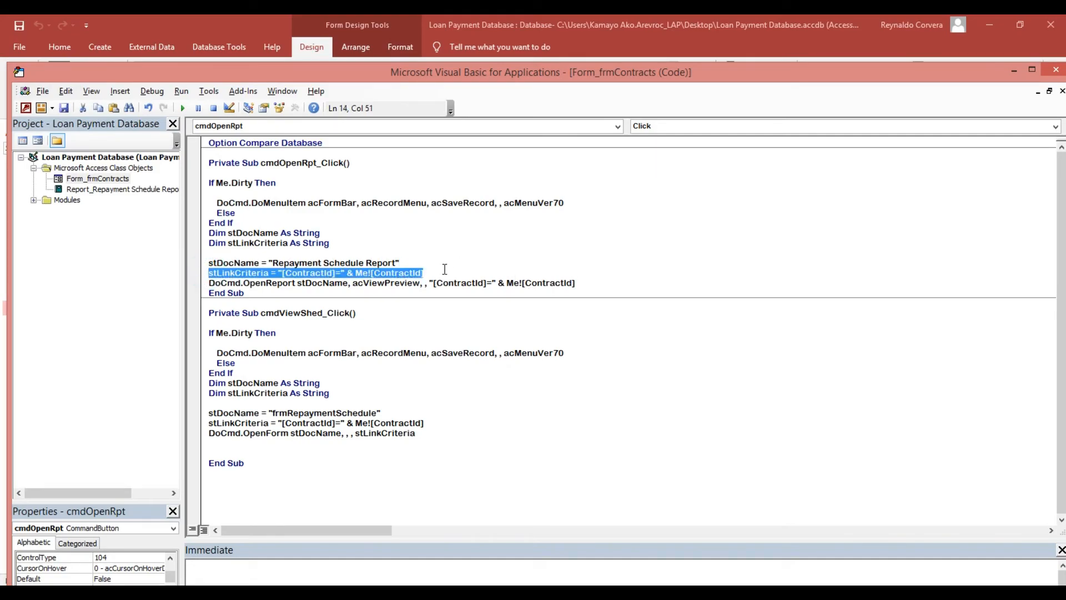
{"action": "key", "text": "Delete"}
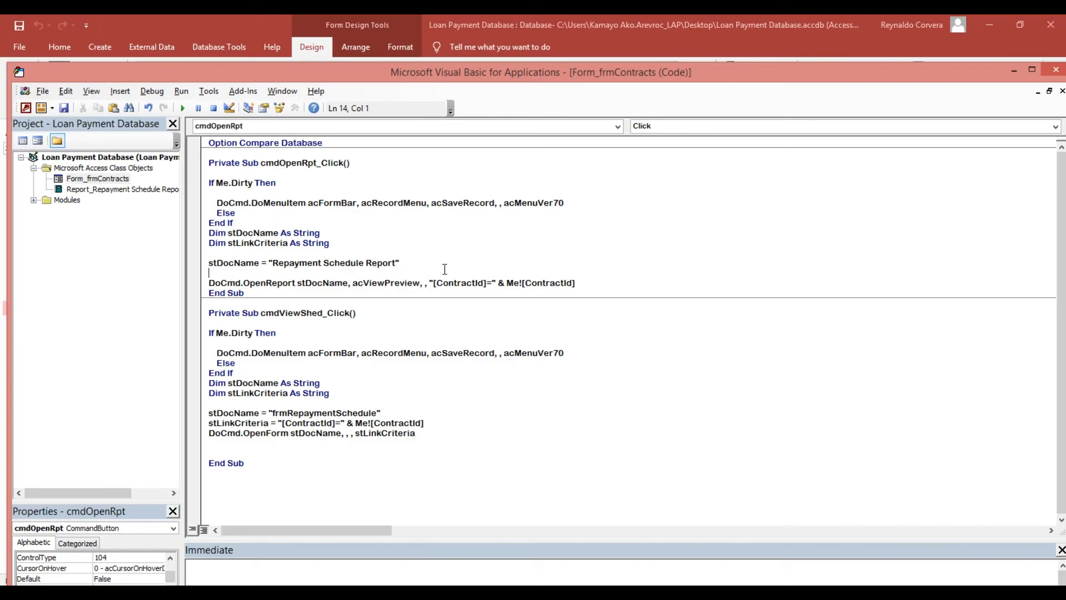
{"action": "key", "text": "BackSpace"}
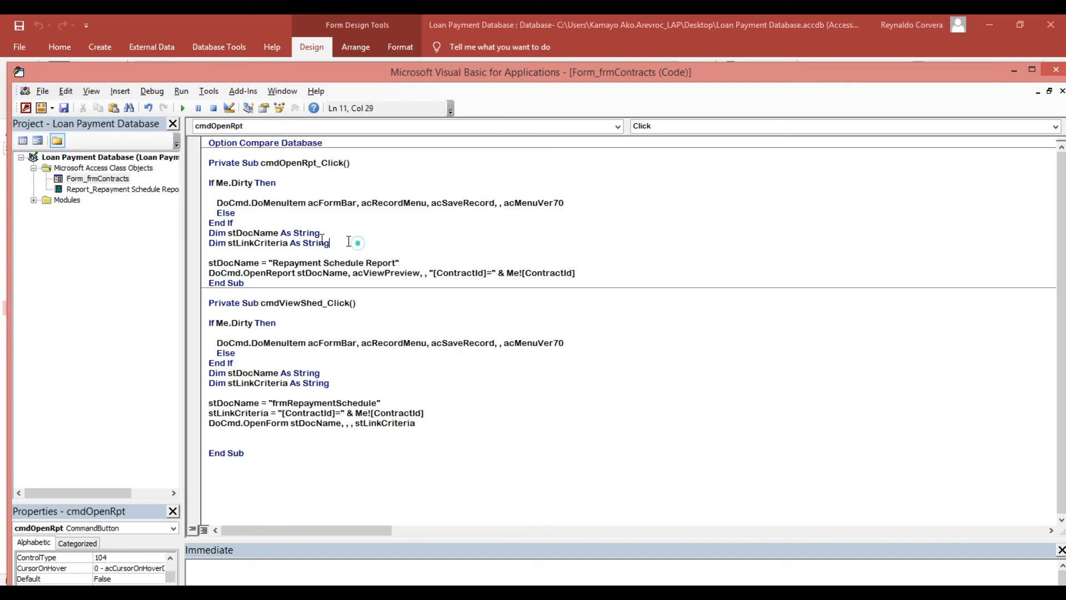
{"action": "left_click_drag", "start_coordinate": [351, 243], "coordinate": [190, 238]}
{"action": "key", "text": "Delete"}
{"action": "key", "text": "Delete"}
- Shorten the view argument of the OpenReport call to acPreview
{"action": "left_click", "coordinate": [319, 253]}
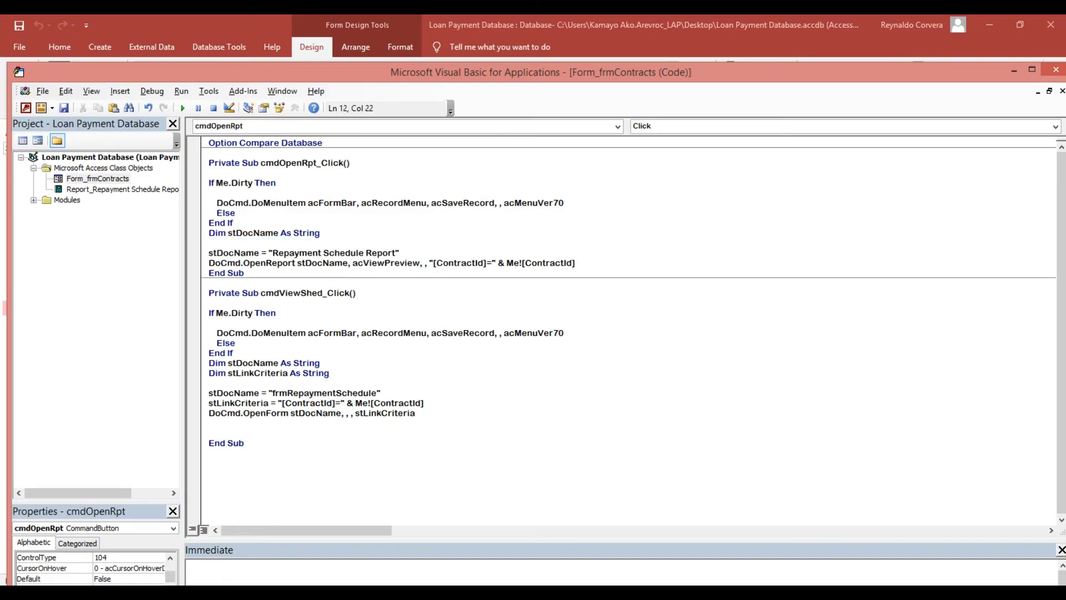
{"action": "key", "text": "Right"}
{"action": "key", "text": "Right"}
{"action": "key", "text": "Right"}
{"action": "key", "text": "Down"}
{"action": "key", "text": "Left"}
{"action": "key", "text": "Left"}
{"action": "key", "text": "Left"}
{"action": "key", "text": "Left"}
{"action": "key", "text": "Left"}
{"action": "key", "text": "Left"}
{"action": "key", "text": "Down"}
{"action": "key", "text": "Right"}
{"action": "key", "text": "Right"}
{"action": "key", "text": "Right"}
{"action": "key", "text": "Right"}
{"action": "key", "text": "Right"}
{"action": "key", "text": "Right"}
{"action": "key", "text": "Right"}
{"action": "key", "text": "Right"}
{"action": "key", "text": "Right"}
{"action": "key", "text": "Right"}
{"action": "key", "text": "Right"}
{"action": "key", "text": "BackSpace"}
{"action": "key", "text": "BackSpace"}
{"action": "key", "text": "BackSpace"}
{"action": "key", "text": "BackSpace"}
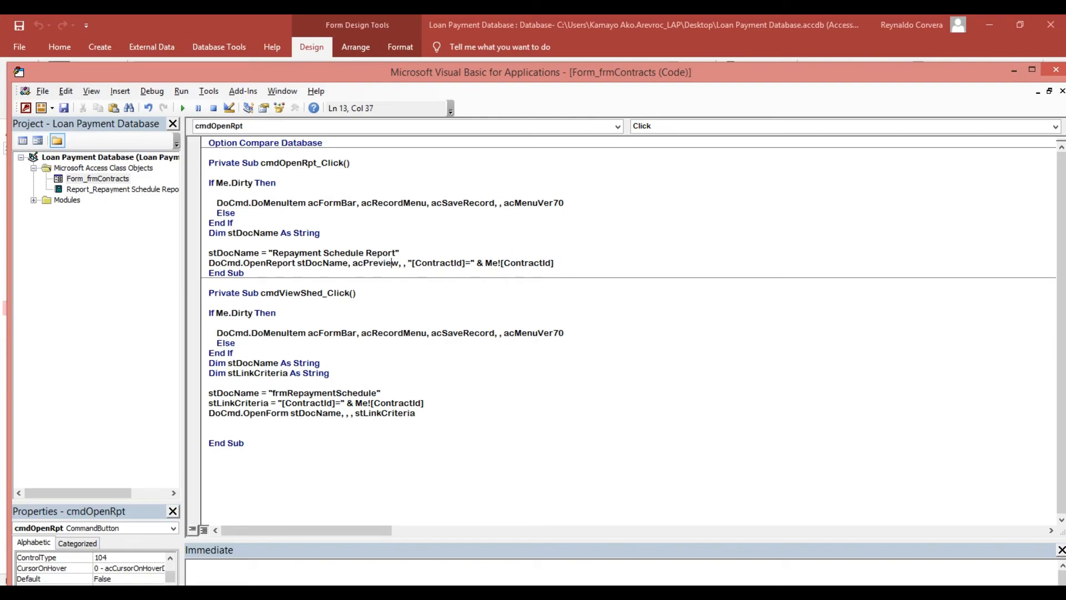
{"action": "key", "text": "Right"}
{"action": "key", "text": "Right"}
{"action": "key", "text": "Right"}
{"action": "key", "text": "Right"}
{"action": "key", "text": "Right"}
{"action": "key", "text": "Right"}
{"action": "key", "text": "Right"}
{"action": "key", "text": "Right"}
{"action": "key", "text": "Right"}
{"action": "key", "text": "Right"}
{"action": "key", "text": "Right"}
- Save the code and close the code editor, then save and close frmContracts
{"action": "left_click", "coordinate": [65, 108]}
{"action": "left_click", "coordinate": [1056, 70]}
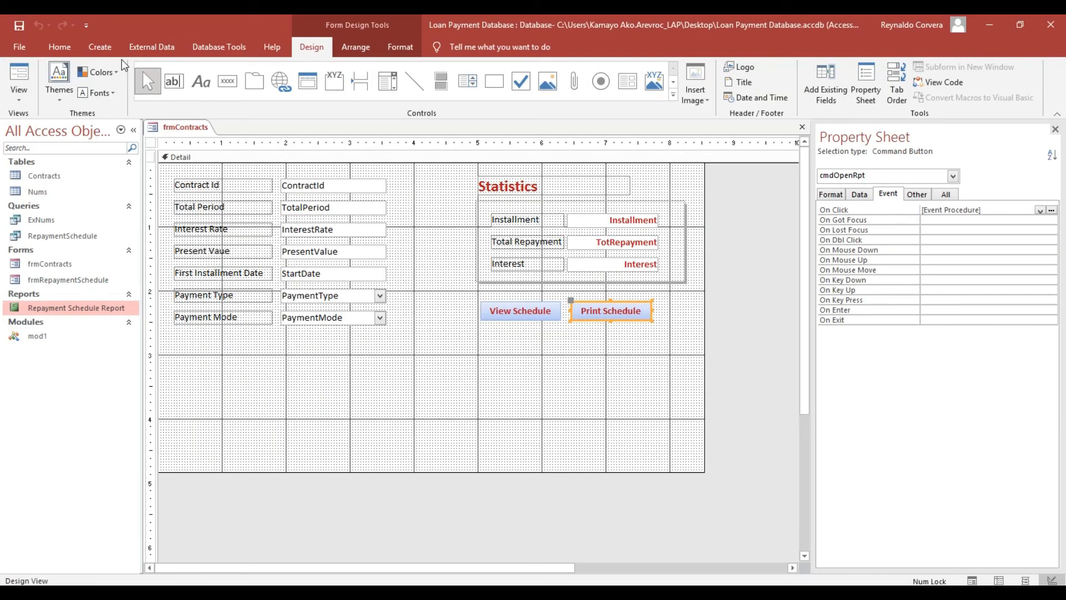
{"action": "left_click", "coordinate": [18, 25]}
{"action": "left_click", "coordinate": [802, 126]}
{"action": "left_click", "coordinate": [484, 346]}
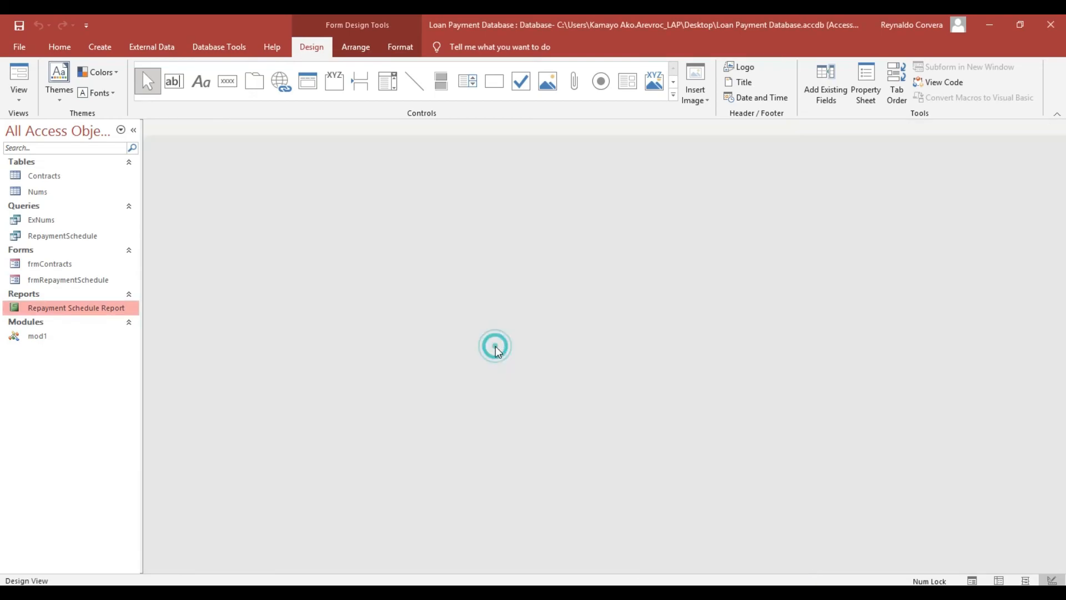
- Open frmContracts and test View Schedule on the first contract, then close the Repayment Schedule window
{"action": "double_click", "coordinate": [45, 265]}
{"action": "left_click", "coordinate": [508, 288]}
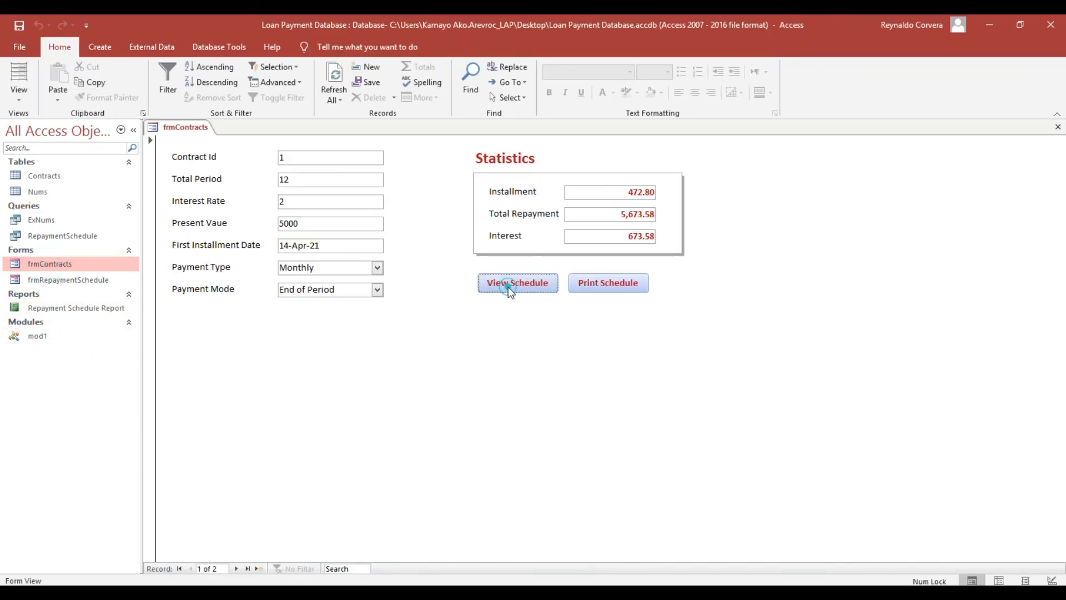
{"action": "left_click_drag", "start_coordinate": [285, 147], "coordinate": [461, 134]}
{"action": "left_click", "coordinate": [730, 131]}
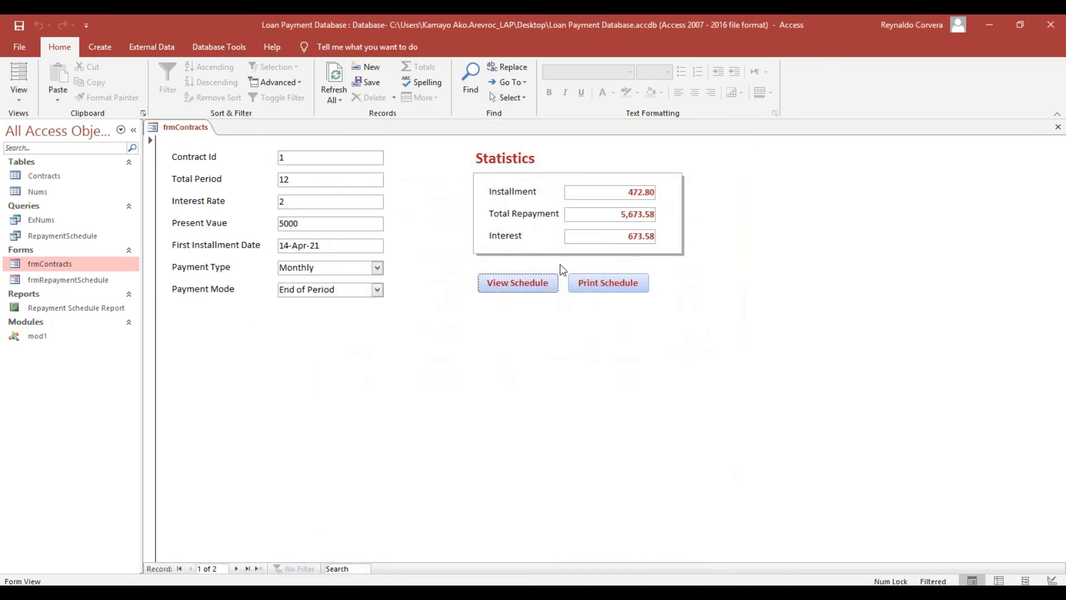
- Preview the Repayment Schedule Report for the first contract, check its print options without printing, and close the report
{"action": "left_click", "coordinate": [619, 286]}
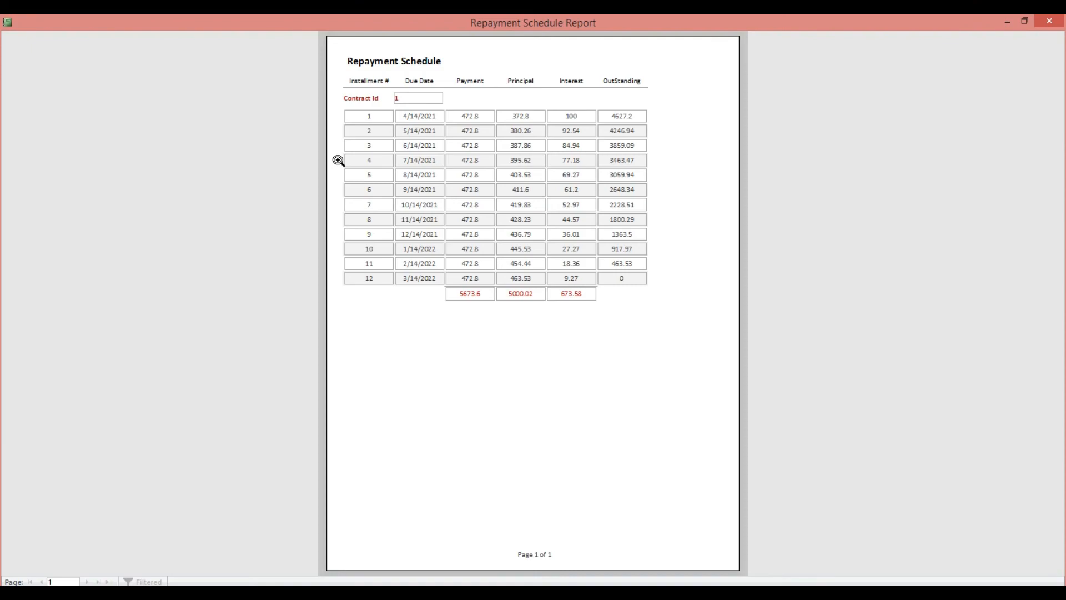
{"action": "key", "text": "ctrl+p"}
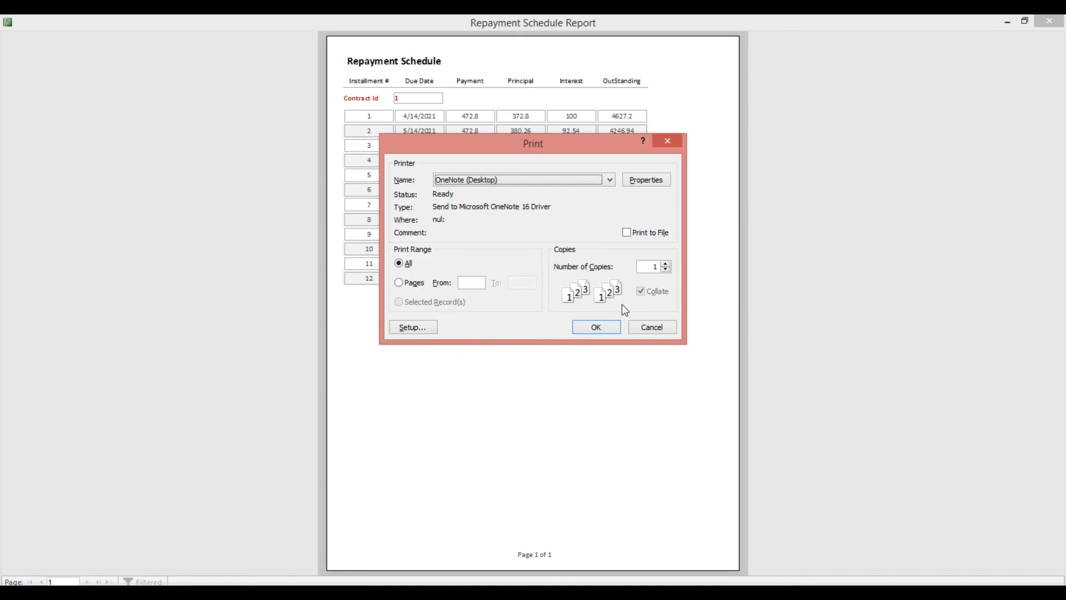
{"action": "left_click", "coordinate": [662, 328]}
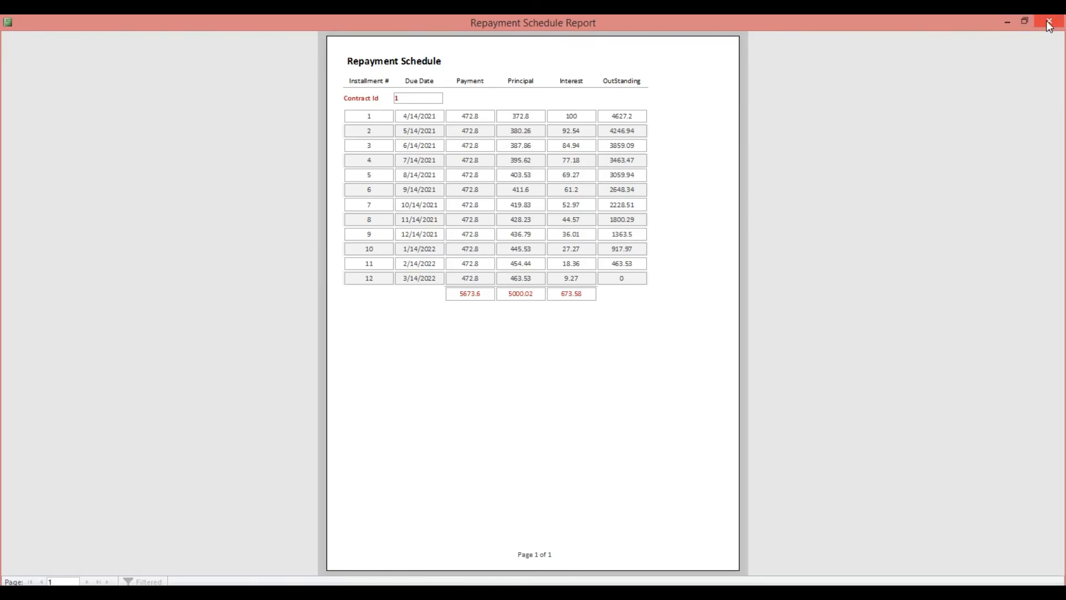
{"action": "left_click", "coordinate": [1049, 22]}
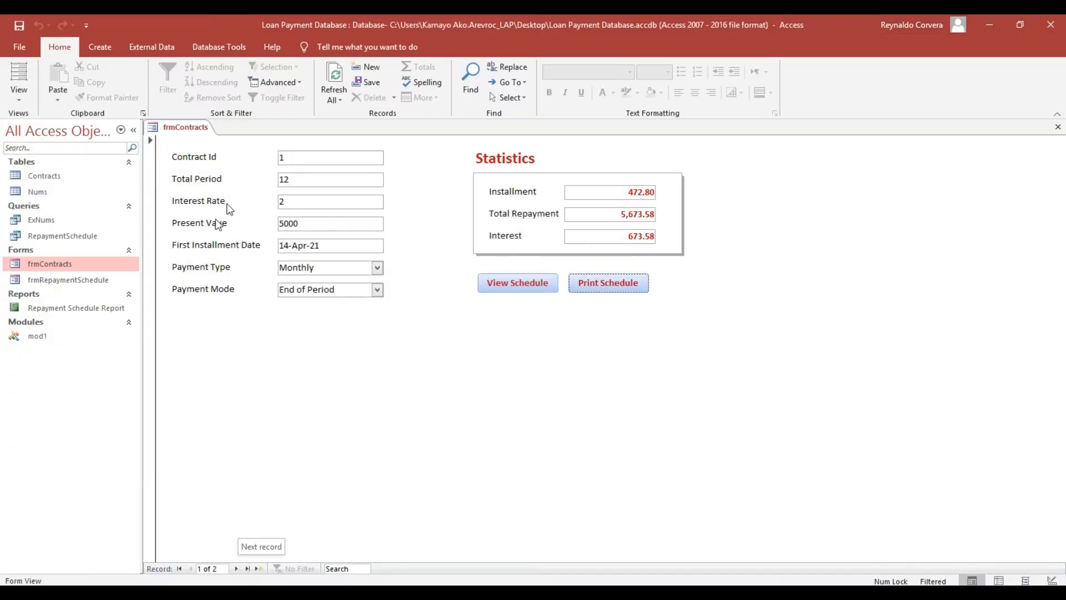
{"action": "left_click", "coordinate": [593, 285]}
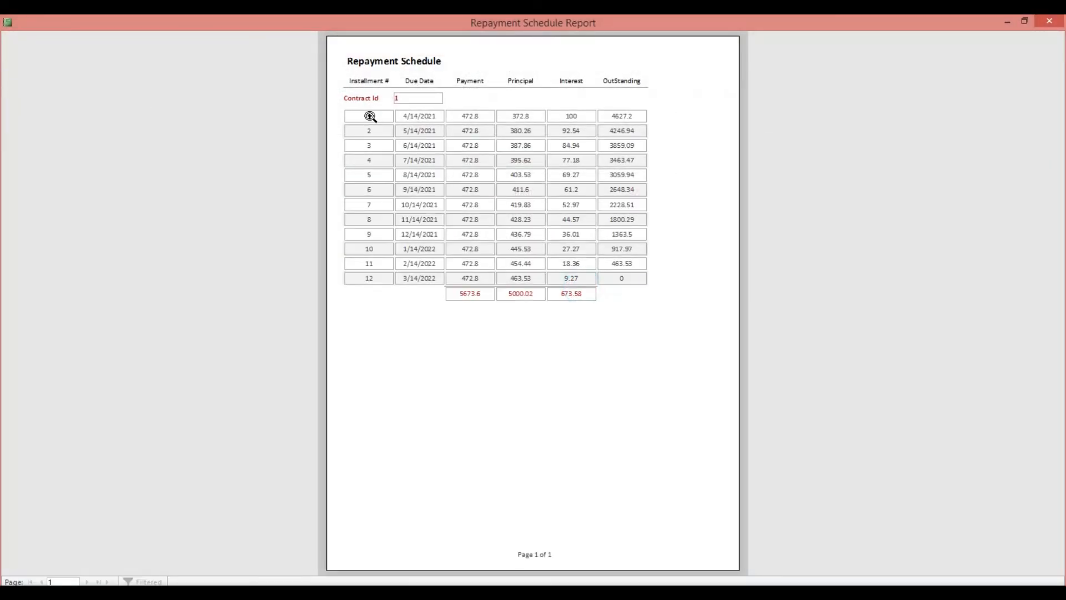
{"action": "left_click", "coordinate": [1050, 21]}
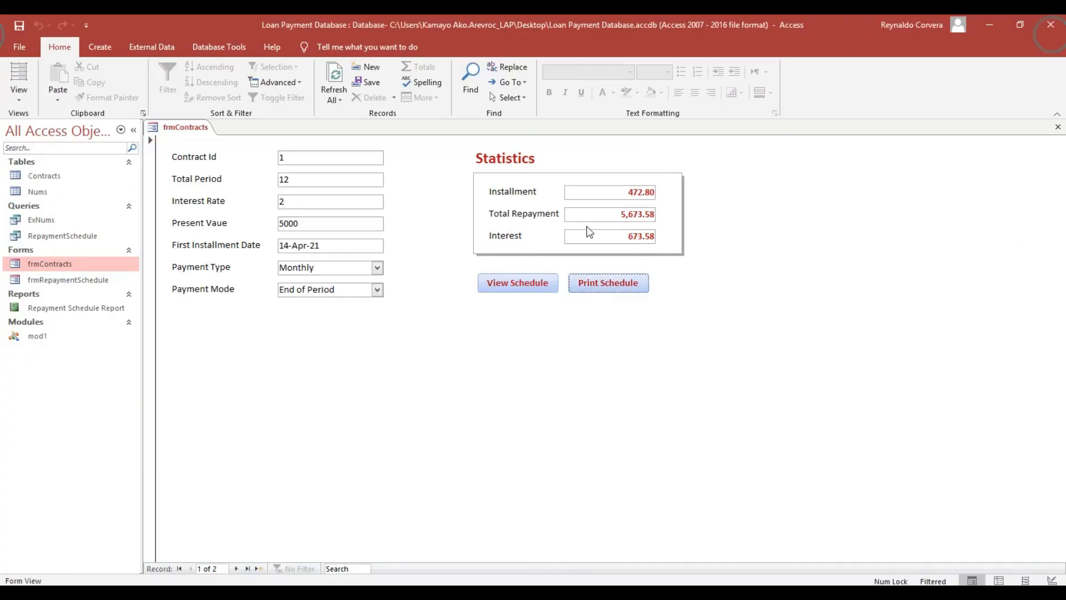
- Go to the second contract and test both View Schedule and Print Schedule, closing the schedule form and the report preview
{"action": "left_click", "coordinate": [238, 569]}
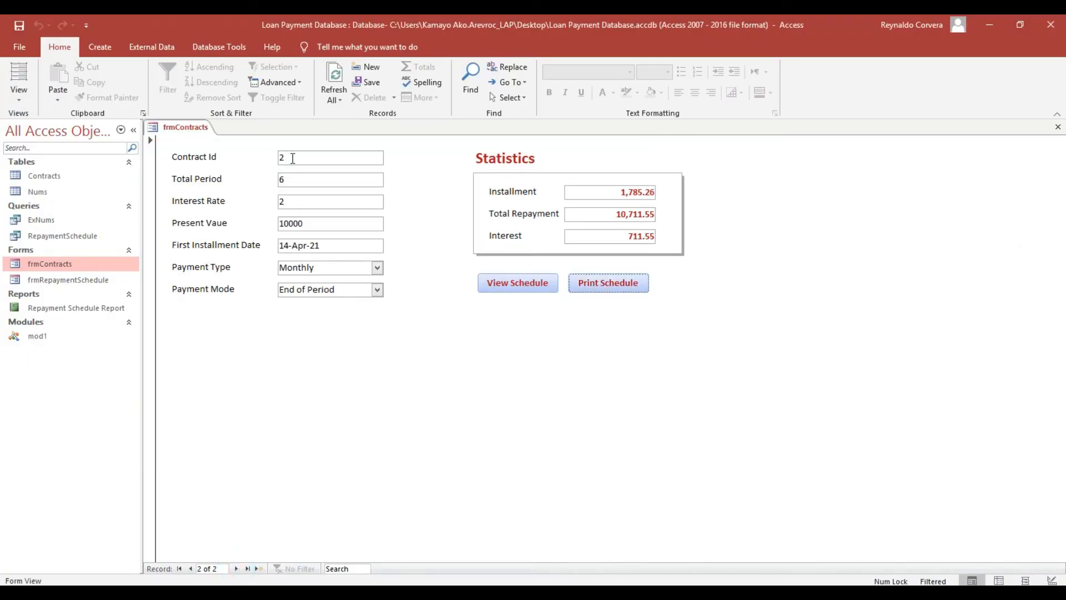
{"action": "left_click_drag", "start_coordinate": [295, 157], "coordinate": [278, 157]}
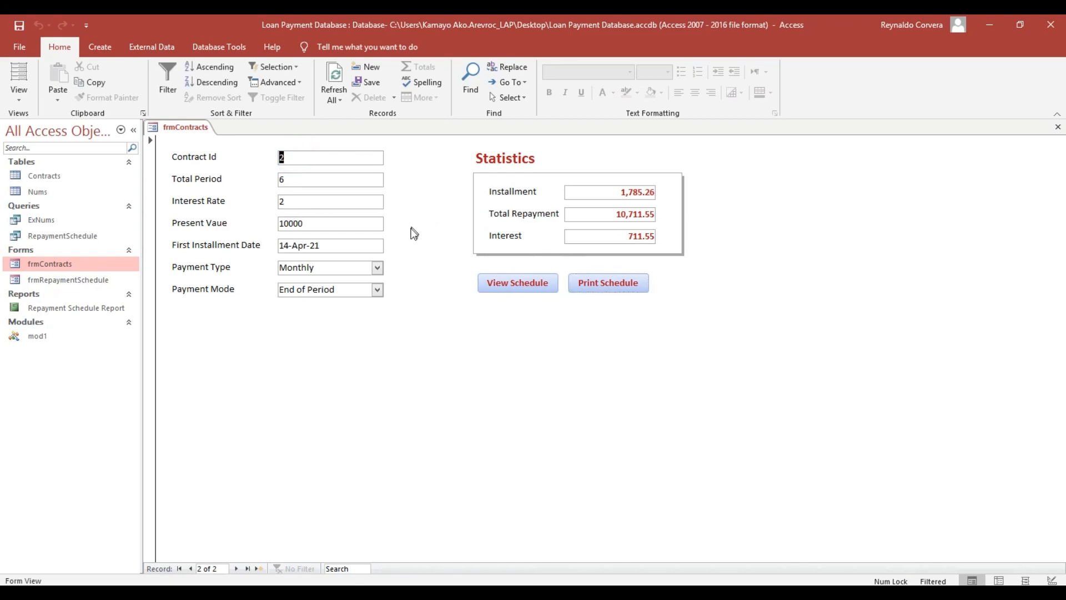
{"action": "left_click", "coordinate": [500, 282]}
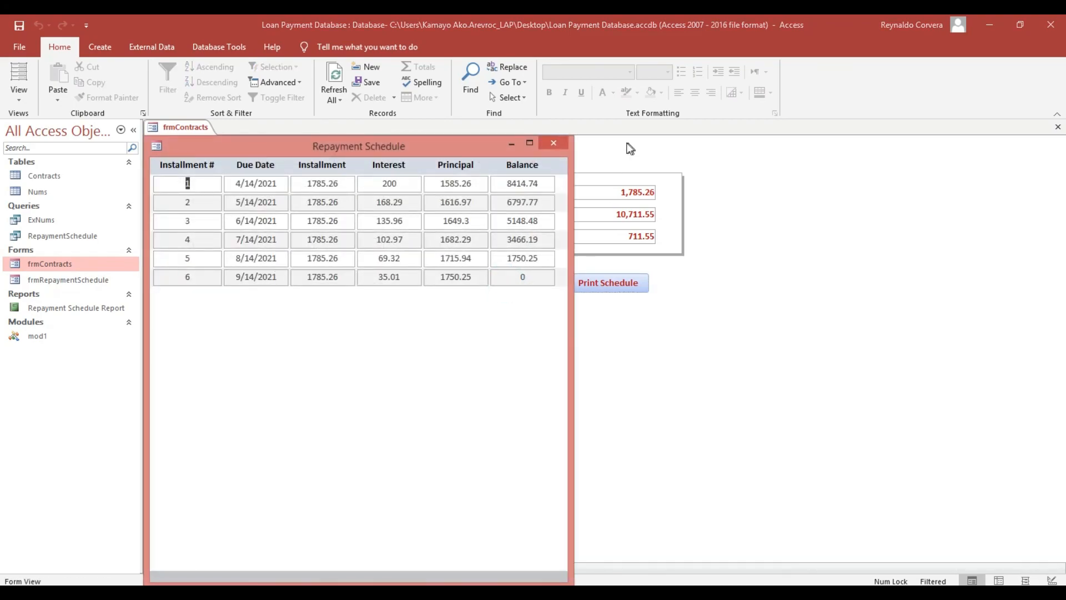
{"action": "left_click", "coordinate": [554, 142]}
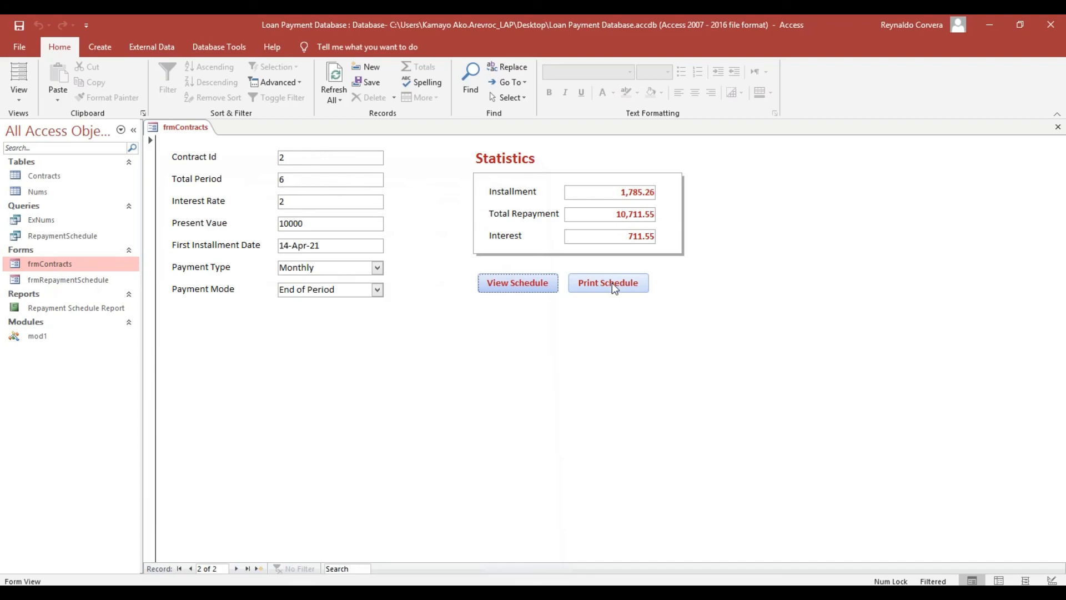
{"action": "left_click", "coordinate": [612, 282]}
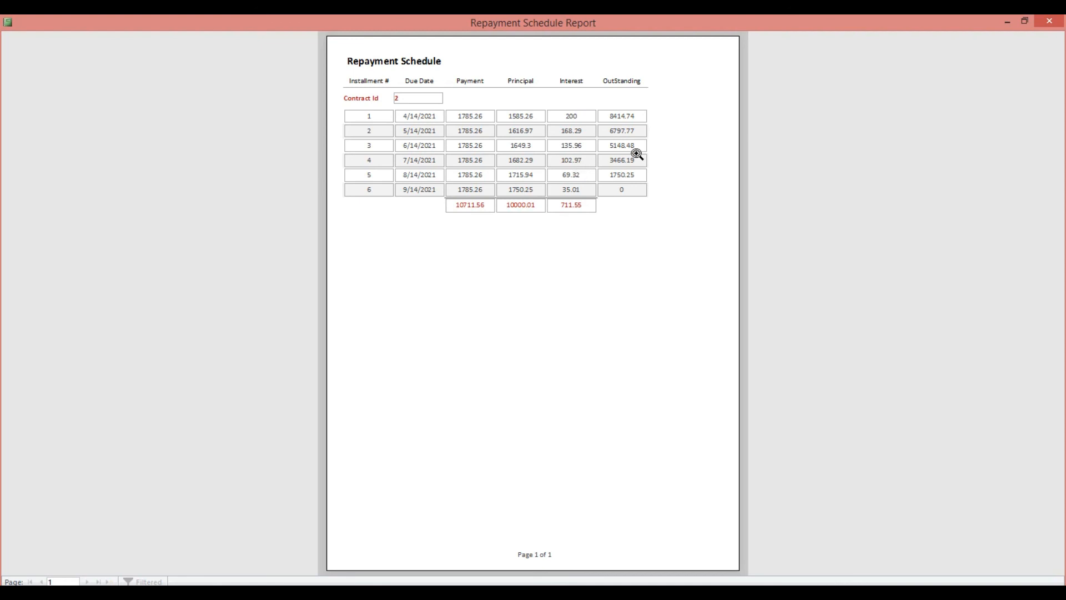
{"action": "left_click", "coordinate": [1048, 22]}
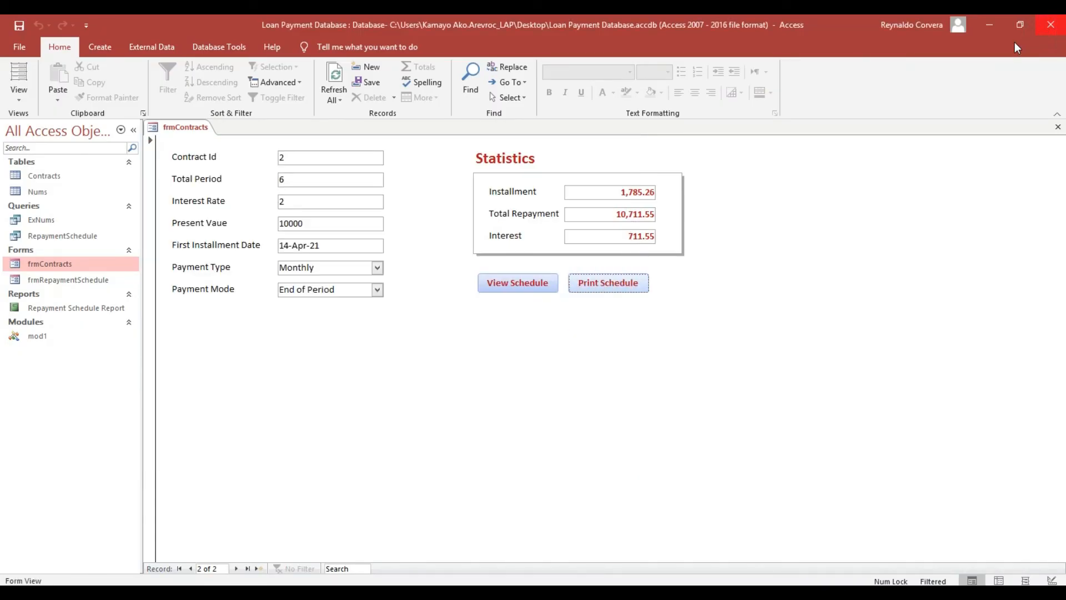